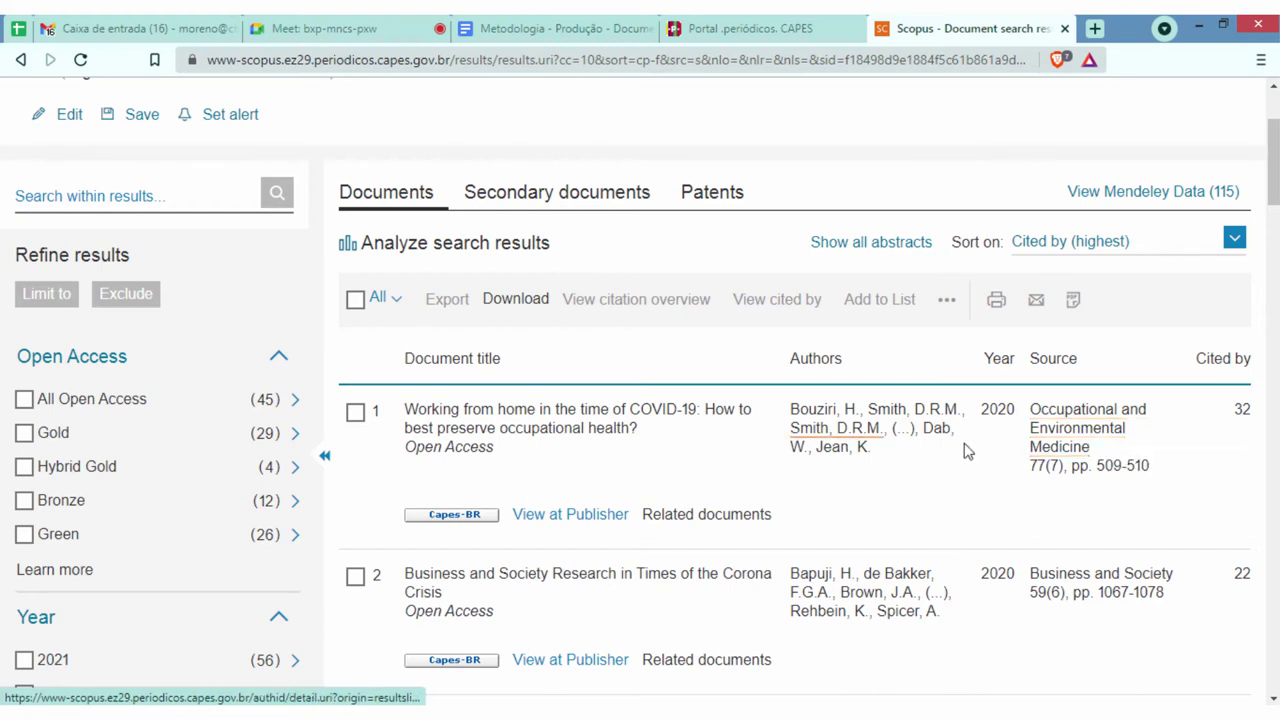
# - Review the database and journal entries in the Metodologia - Produção document alongside the CAPES portal and Scopus pages, ending on "journal citation reports"
pyautogui.click(484, 30)
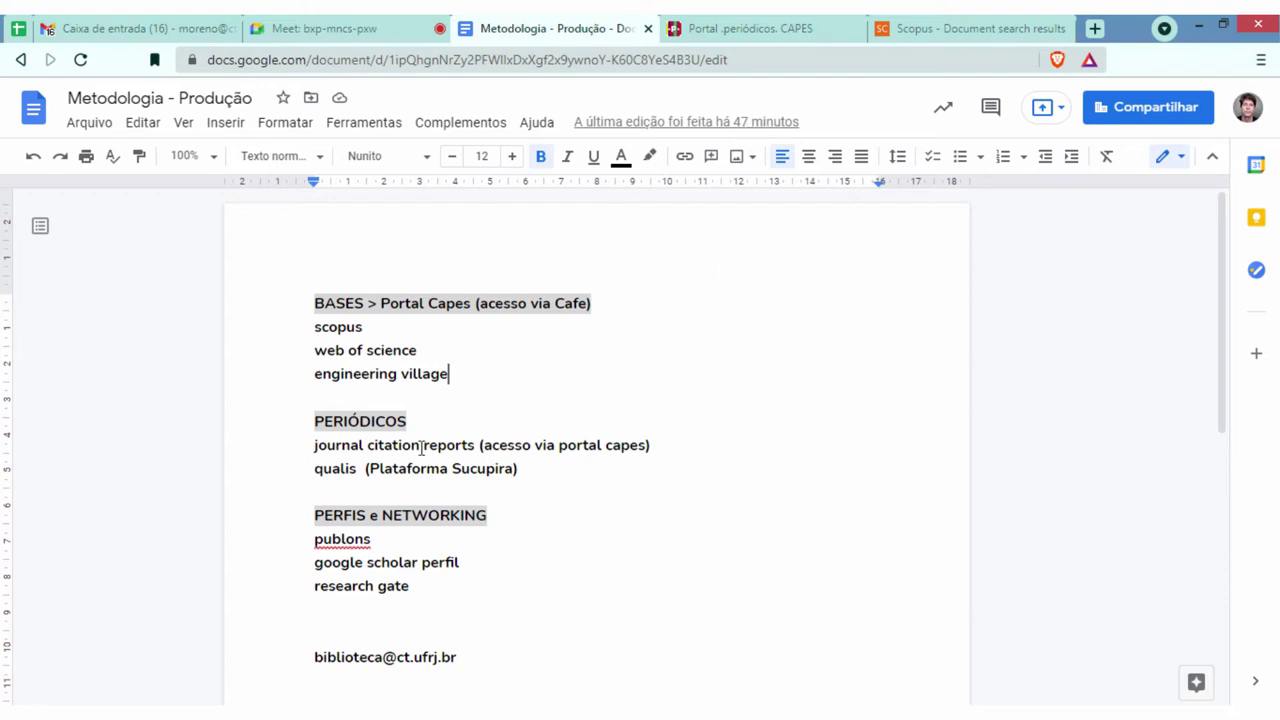
pyautogui.click(705, 26)
pyautogui.click(603, 22)
pyautogui.click(728, 27)
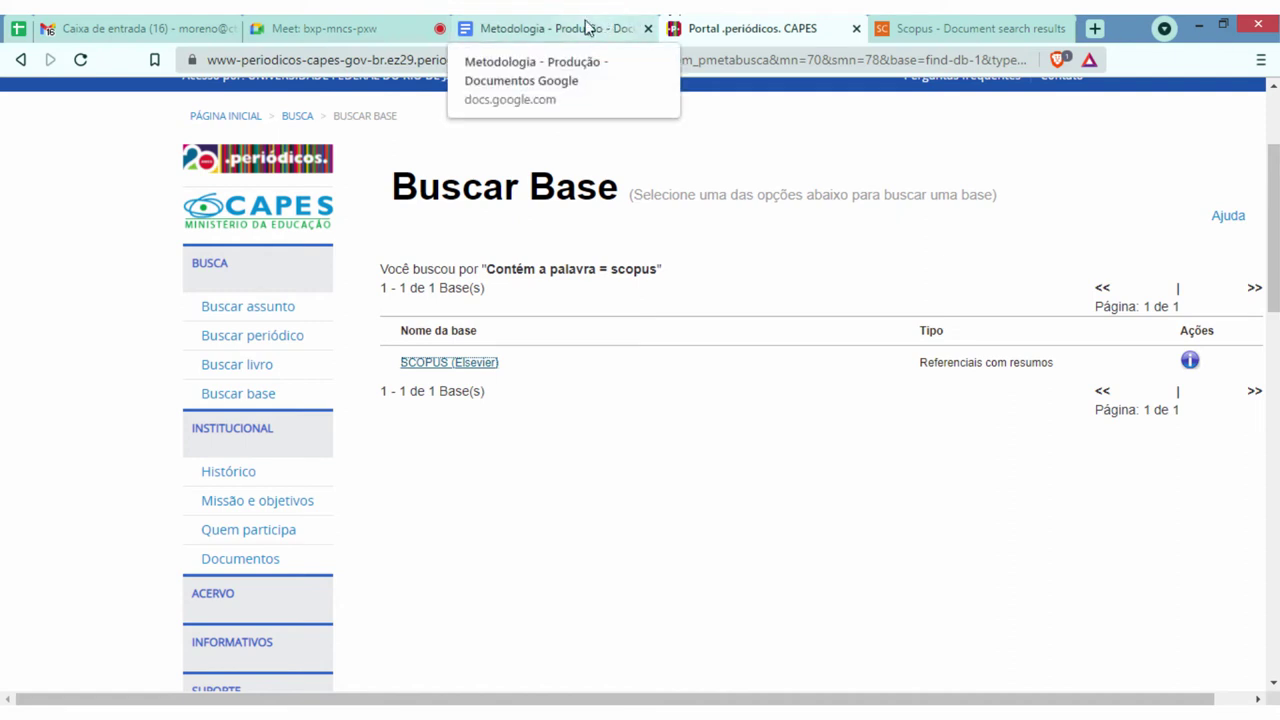
pyautogui.click(588, 27)
pyautogui.click(428, 352)
pyautogui.keyDown('shift'); pyautogui.click(314, 351); pyautogui.keyUp('shift')
pyautogui.click(748, 28)
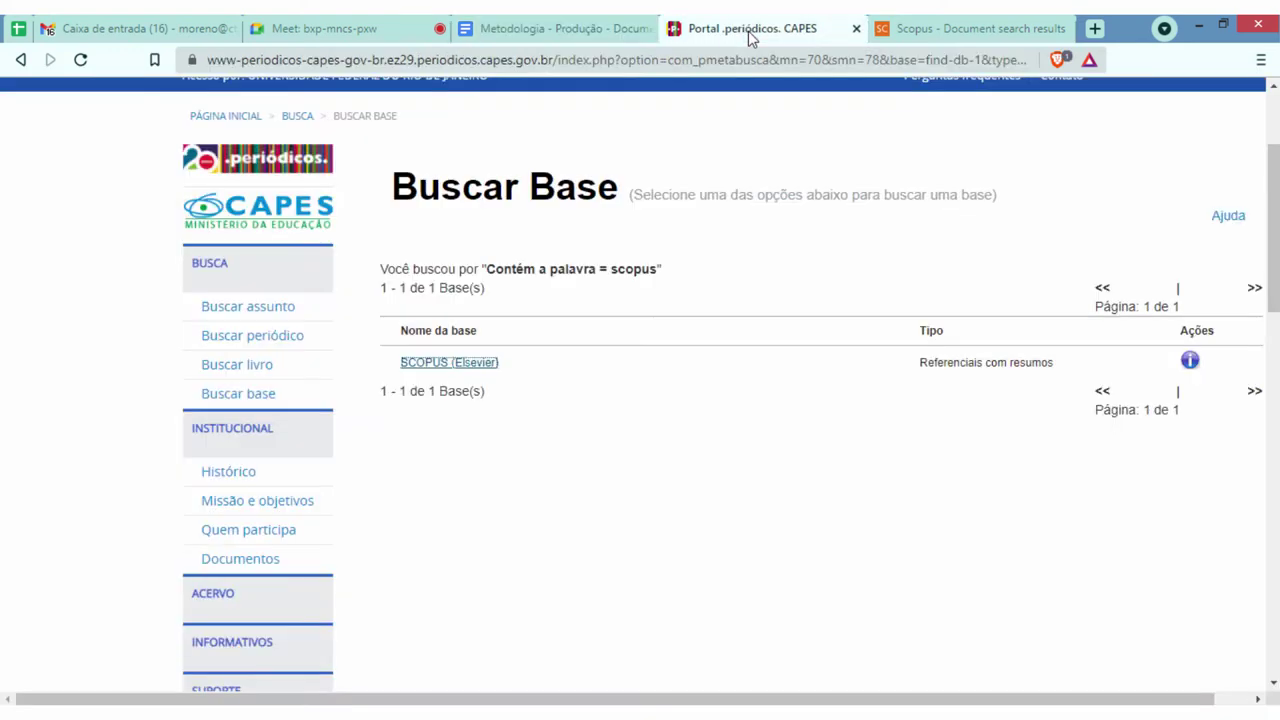
pyautogui.click(960, 28)
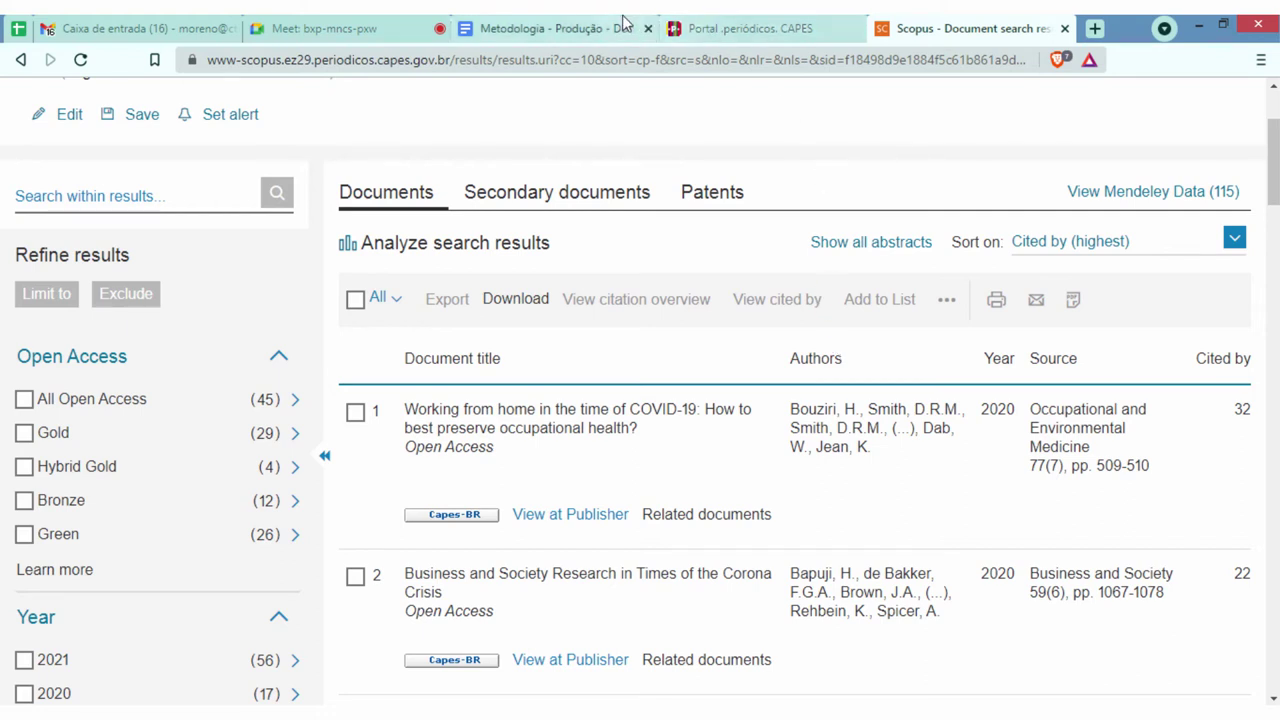
pyautogui.click(590, 28)
pyautogui.moveTo(316, 444); pyautogui.dragTo(474, 442)
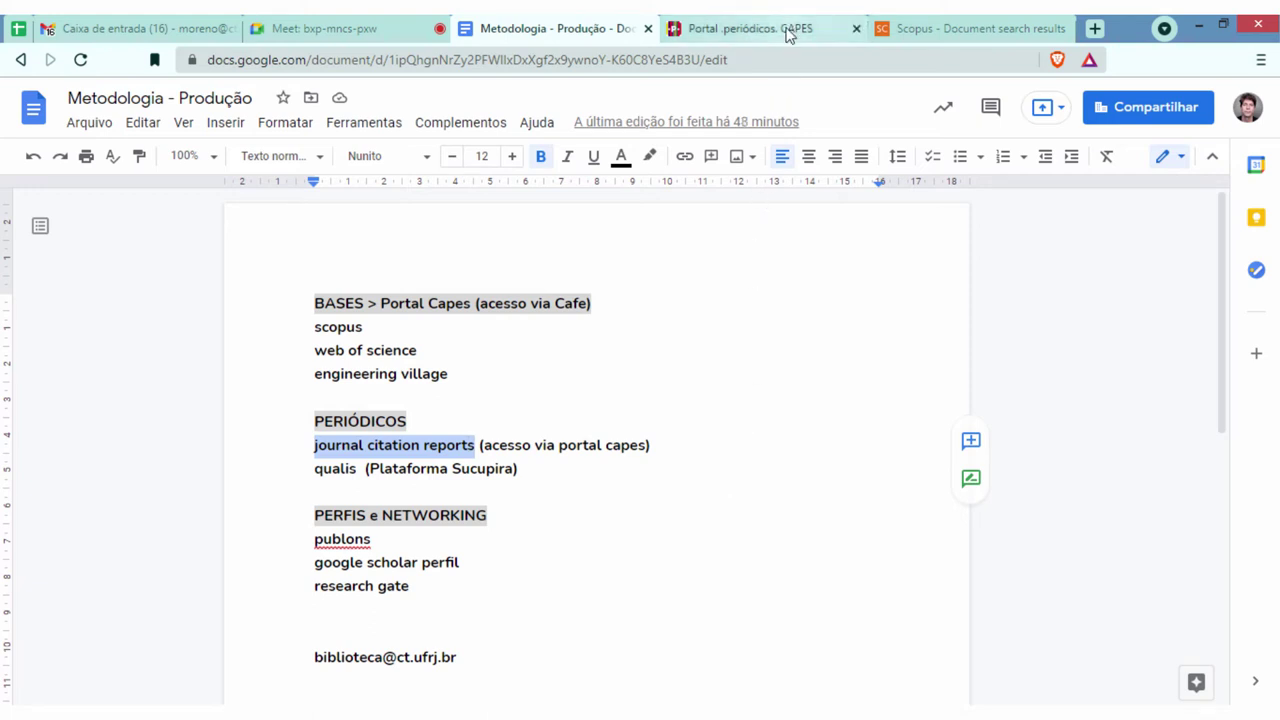
# - Open the Scopus source page of Occupational and Environmental Medicine from the first result and examine its CiteScore and SJR for 2020
pyautogui.click(929, 28)
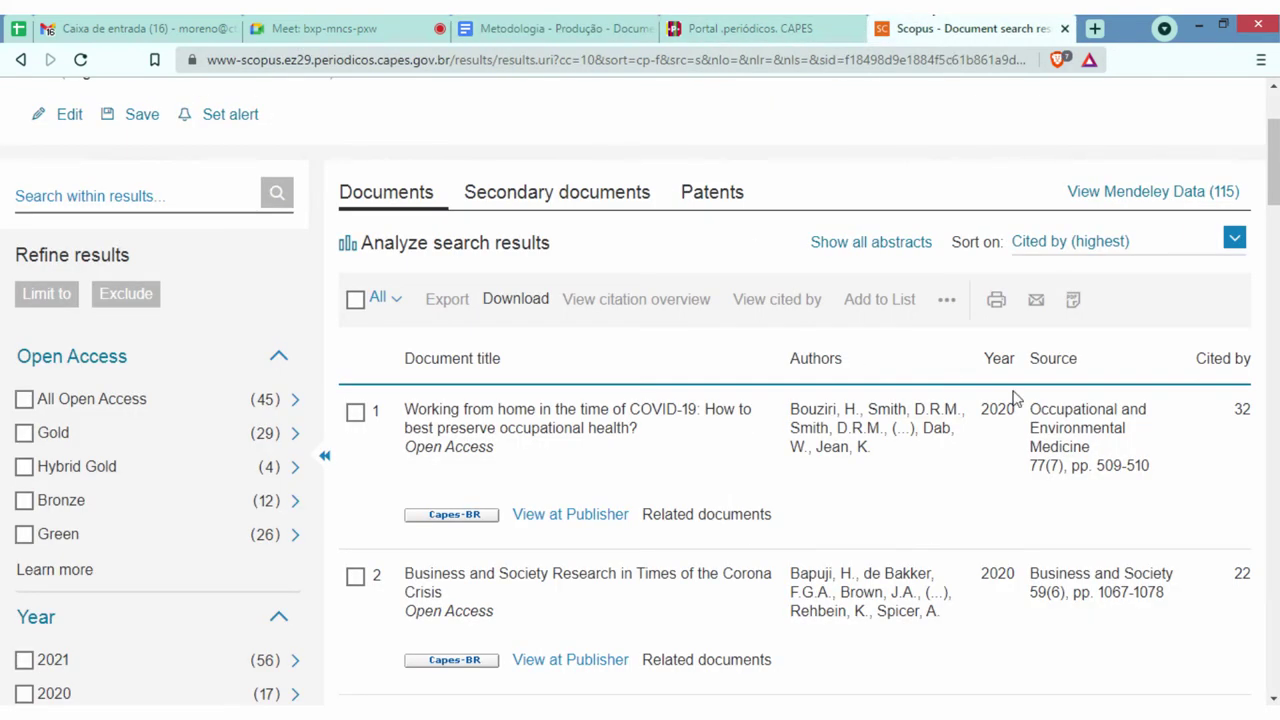
pyautogui.click(1078, 424)
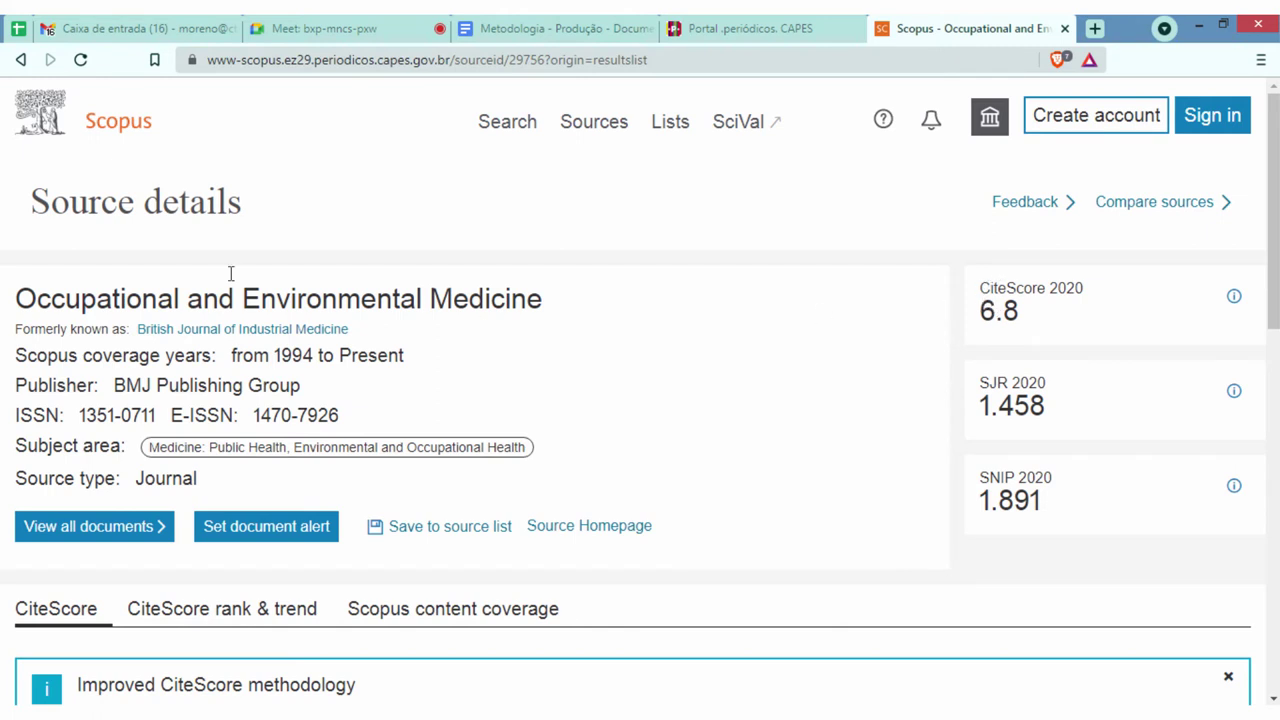
pyautogui.moveTo(980, 310); pyautogui.dragTo(1020, 315)
pyautogui.click(918, 290)
pyautogui.moveTo(988, 383); pyautogui.dragTo(1030, 405)
pyautogui.scroll(-2, 976, 425)
pyautogui.scroll(2, 976, 425)
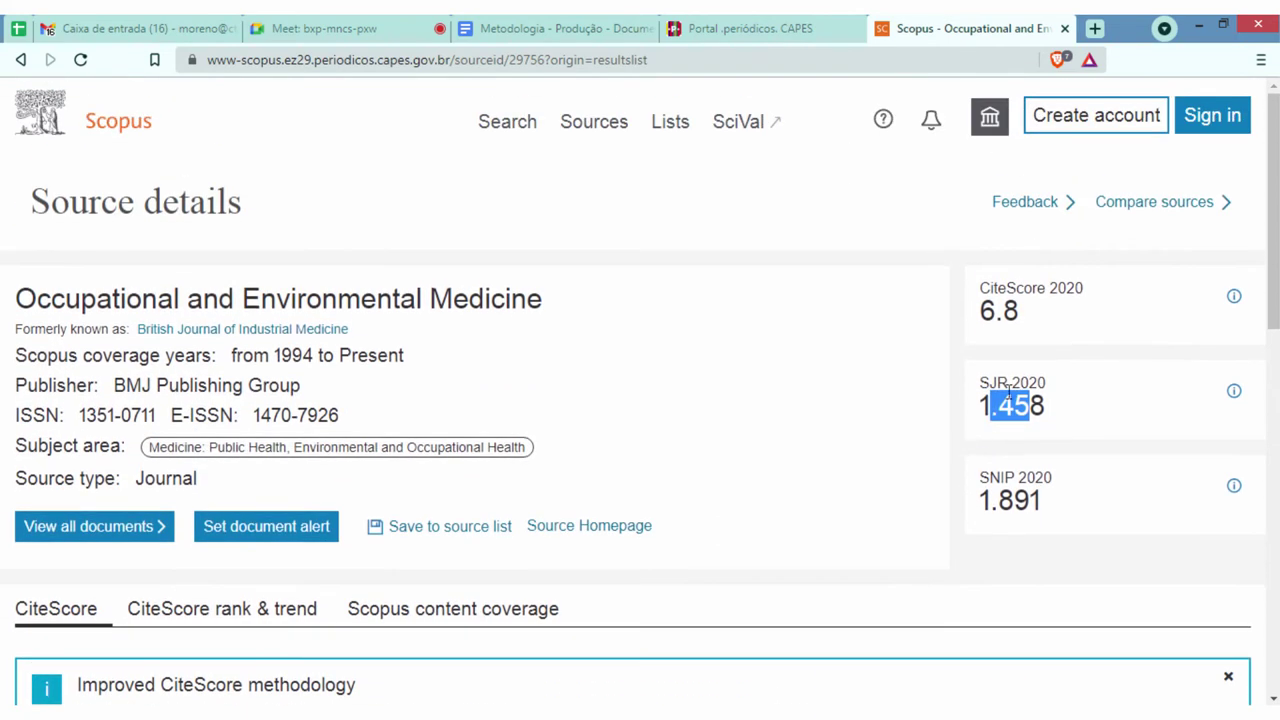
pyautogui.moveTo(1020, 310); pyautogui.dragTo(982, 310)
pyautogui.click(928, 250)
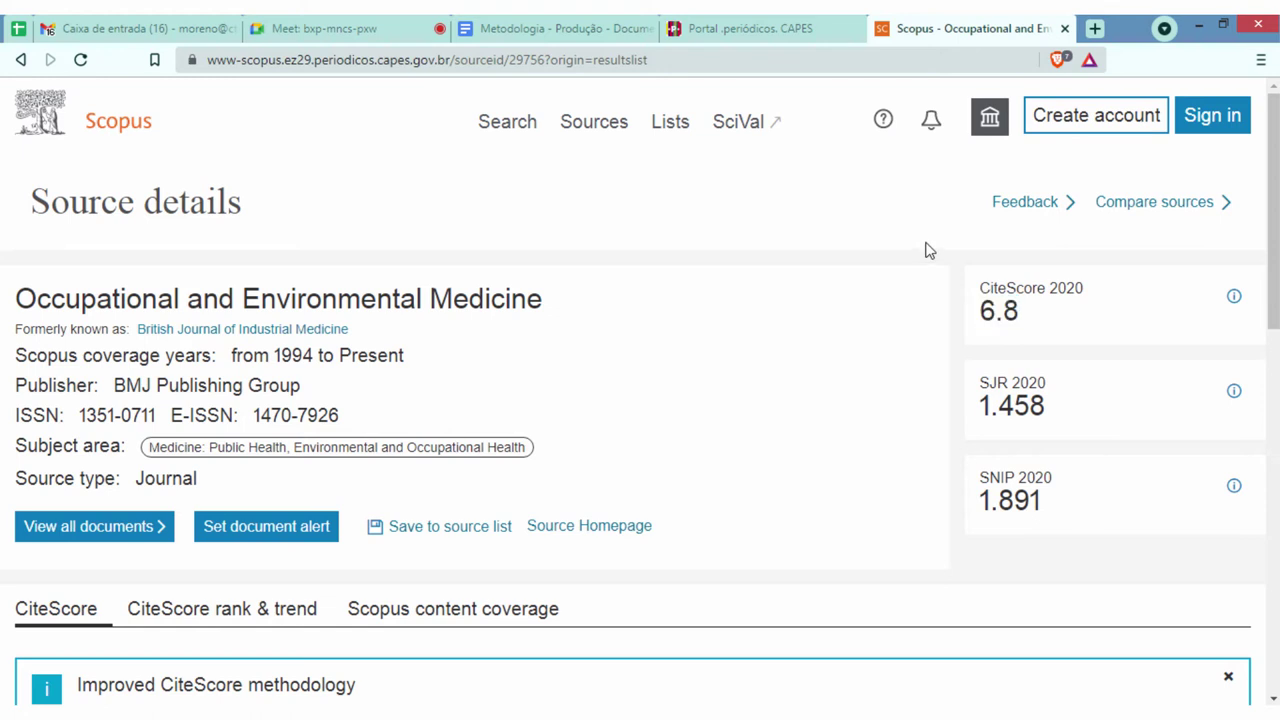
# - Highlight the journal's title and its CiteScore 2020 value on the source details page to relate the two
pyautogui.moveTo(548, 300); pyautogui.dragTo(44, 300)
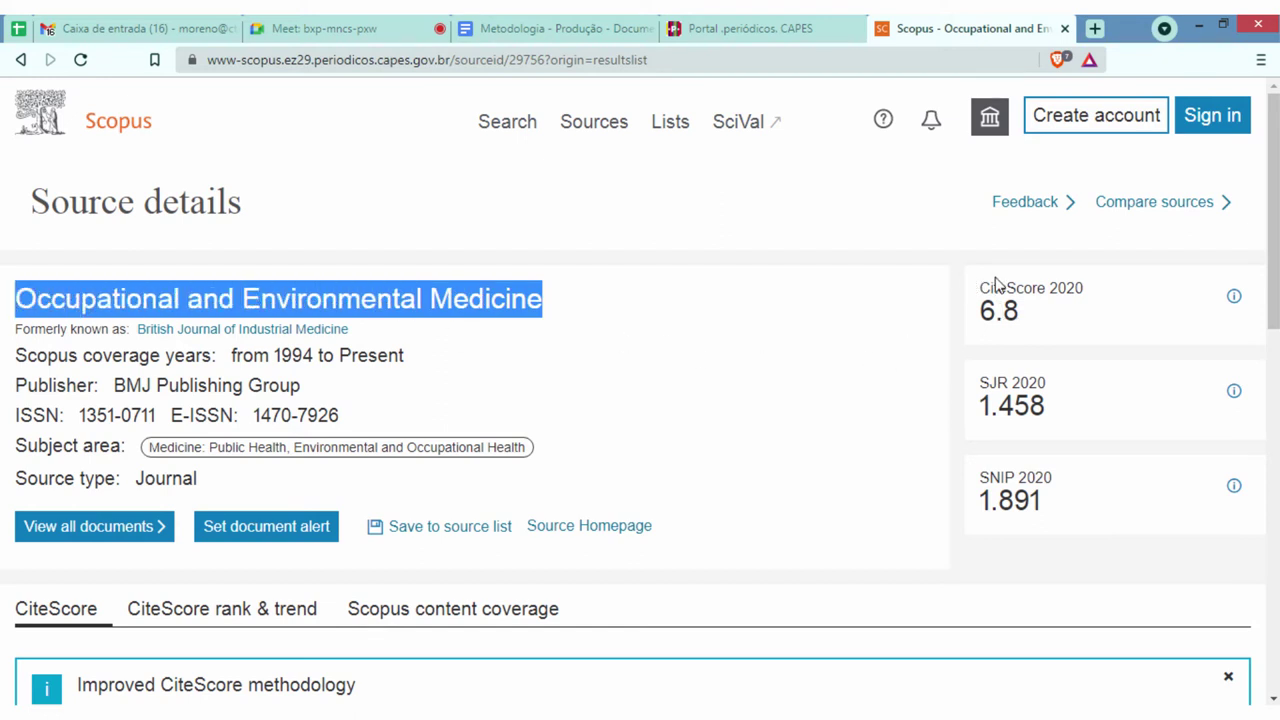
pyautogui.moveTo(1020, 312); pyautogui.dragTo(980, 313)
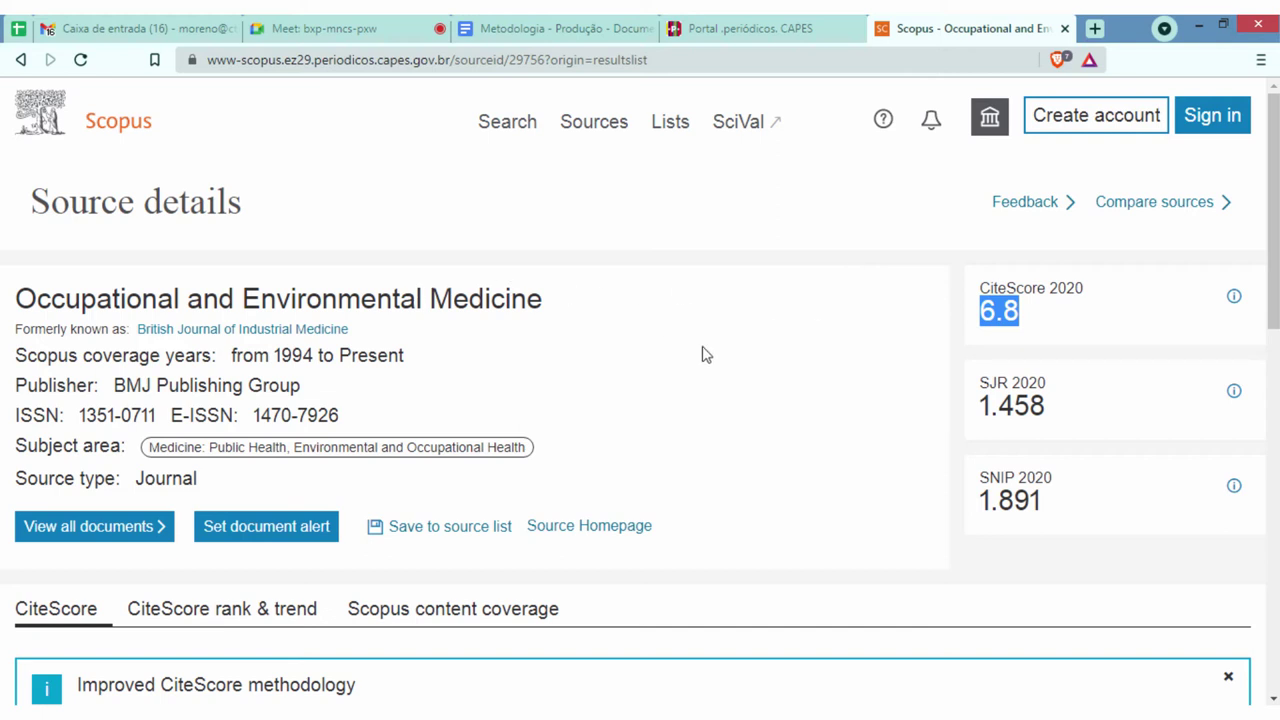
pyautogui.click(987, 313)
pyautogui.moveTo(1020, 312); pyautogui.dragTo(980, 313)
pyautogui.moveTo(15, 298); pyautogui.dragTo(543, 300)
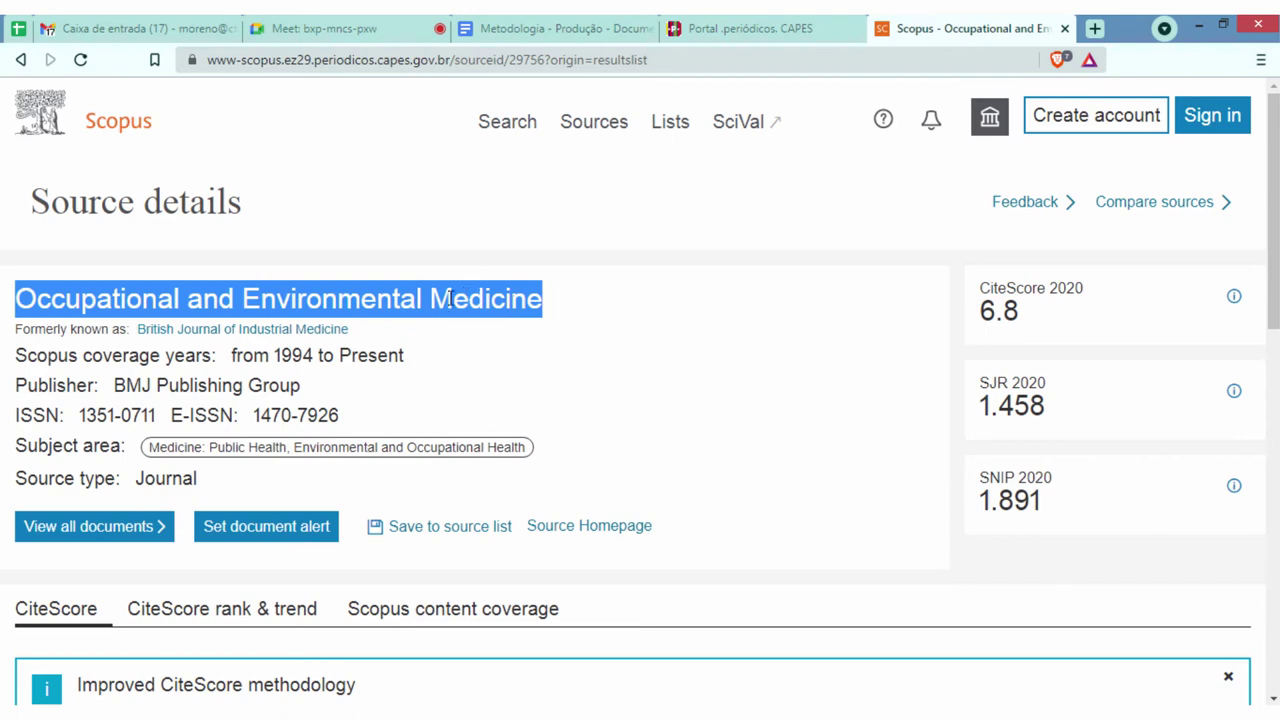
pyautogui.click(758, 30)
pyautogui.click(870, 28)
pyautogui.moveTo(1013, 311); pyautogui.dragTo(967, 312)
# - Return to the Scopus document search results and look over the listed documents
pyautogui.click(20, 62)
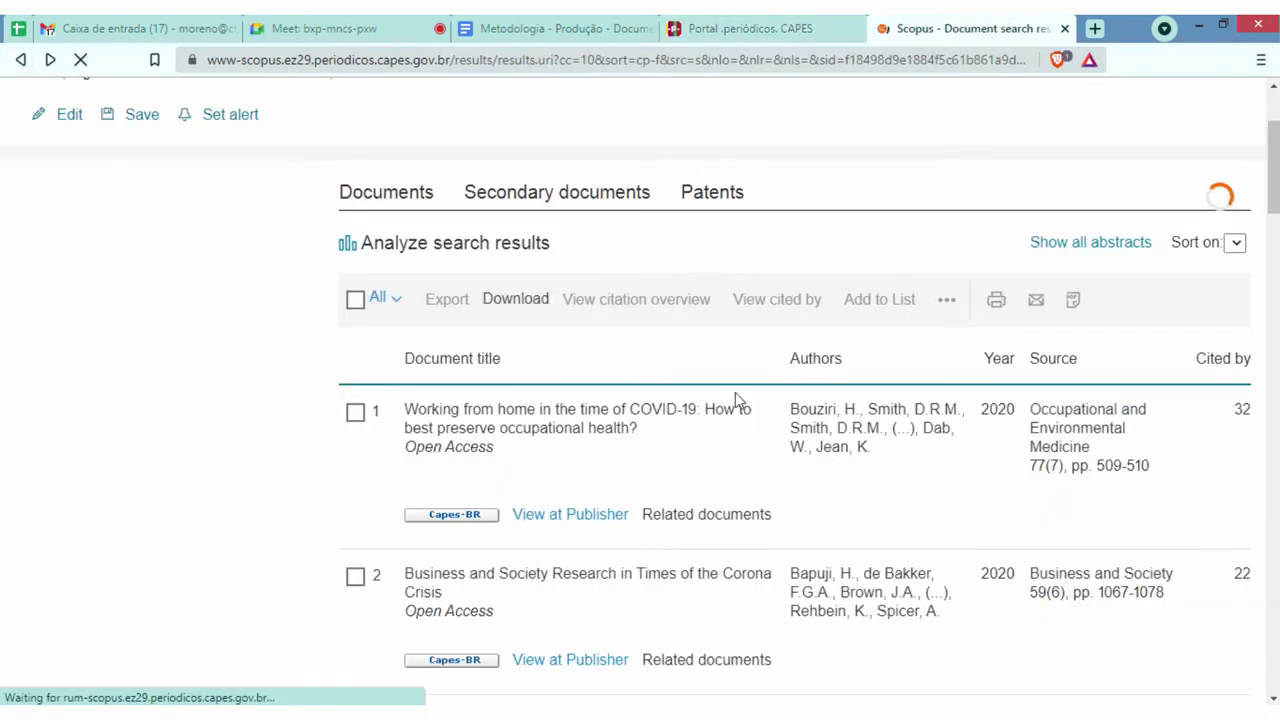
pyautogui.click(555, 28)
pyautogui.click(915, 28)
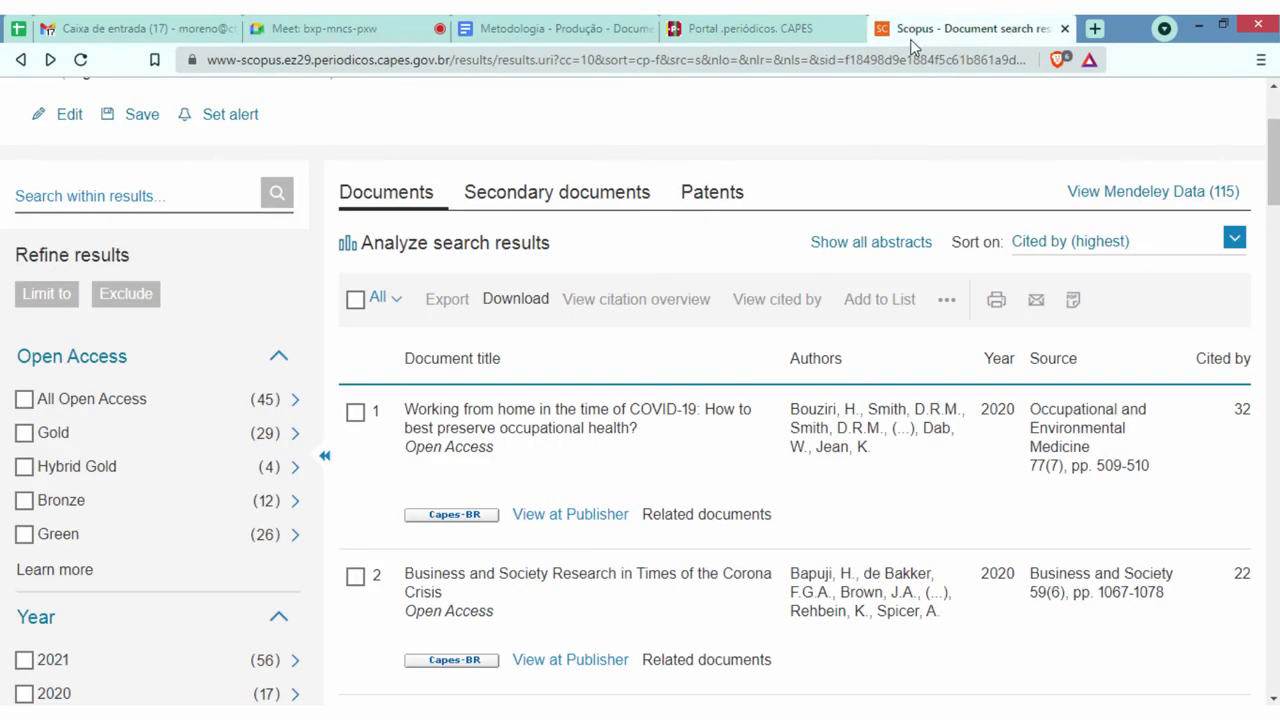
pyautogui.scroll(-2, 860, 470)
pyautogui.scroll(-1, 629, 443)
pyautogui.scroll(4, 854, 309)
# - Add the heading "RANKINGS" between the engineering village line and the PERIÓDICOS section of the Metodologia - Produção document
pyautogui.click(458, 28)
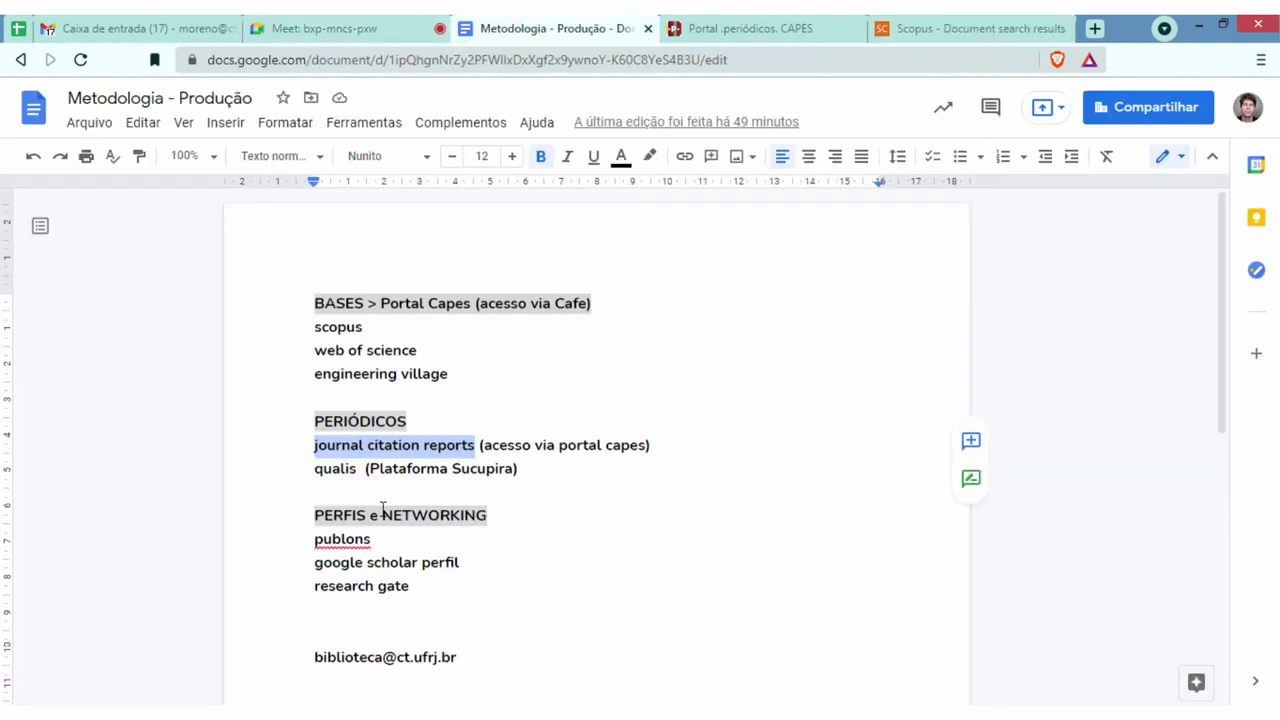
pyautogui.click(553, 468)
pyautogui.click(494, 377)
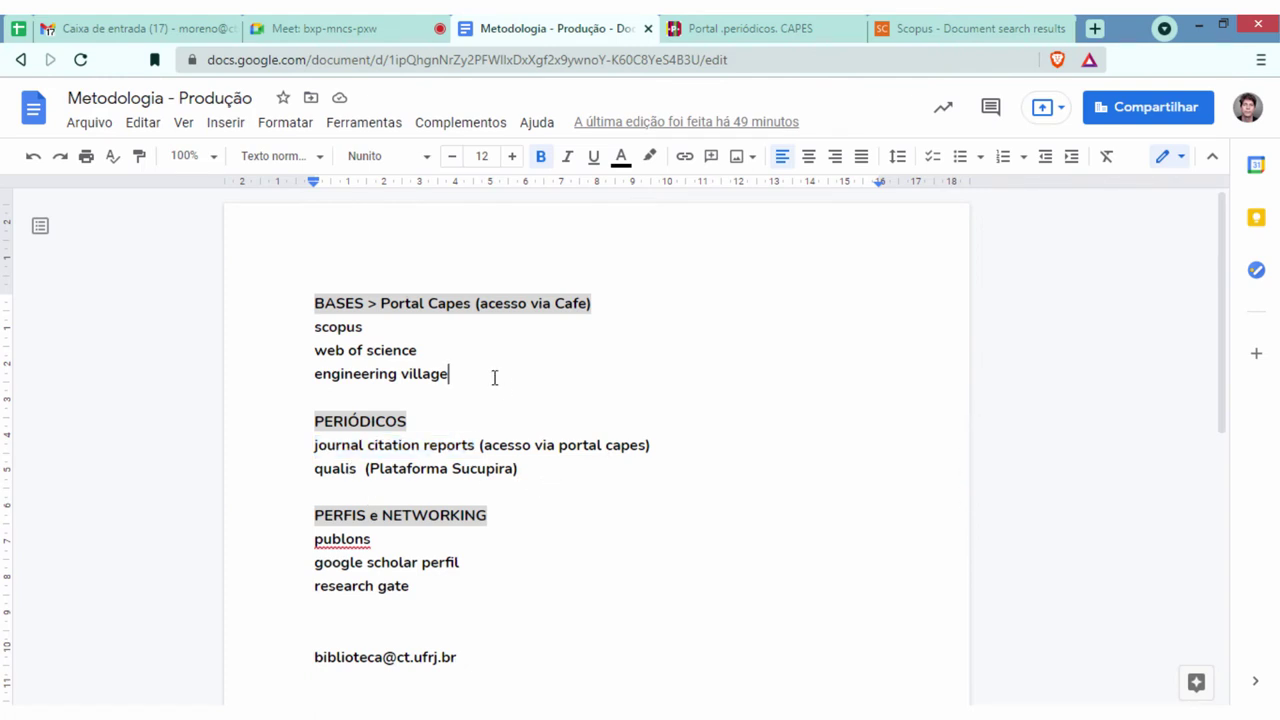
pyautogui.press('Return')
pyautogui.press('Return')
pyautogui.write('RANKINS')
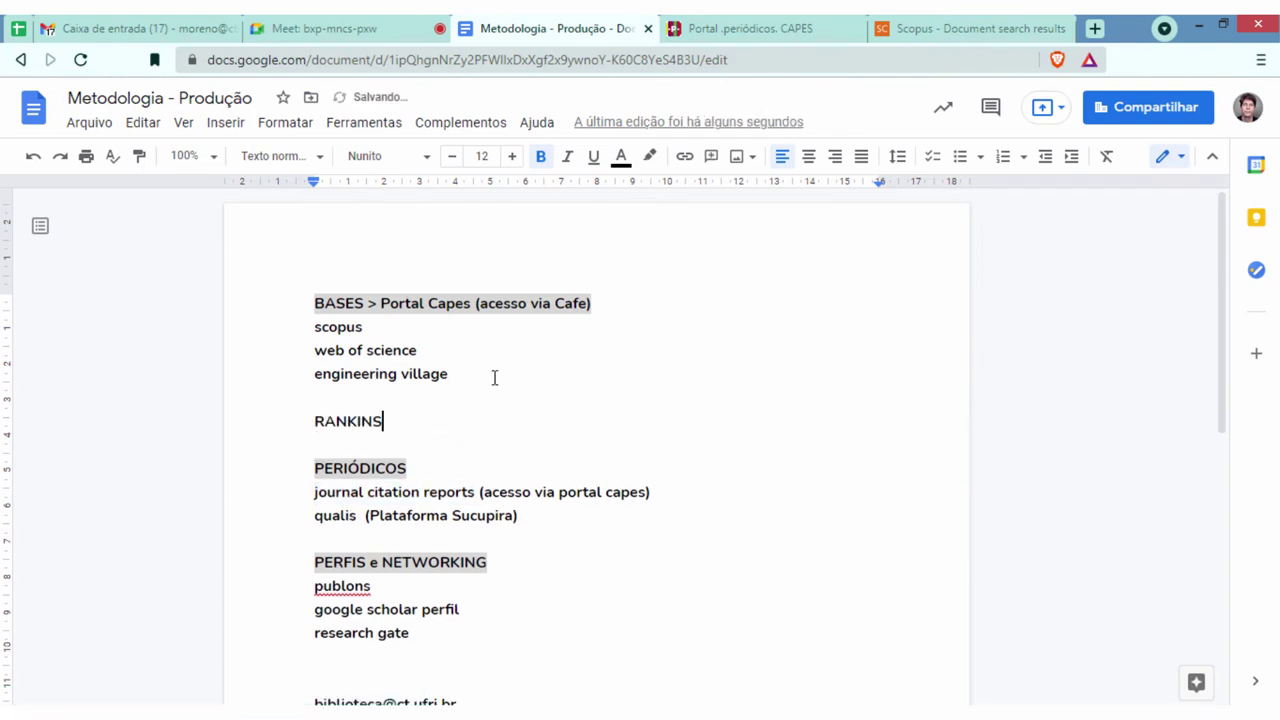
pyautogui.press('BackSpace')
pyautogui.write('GS')
pyautogui.press('Return')
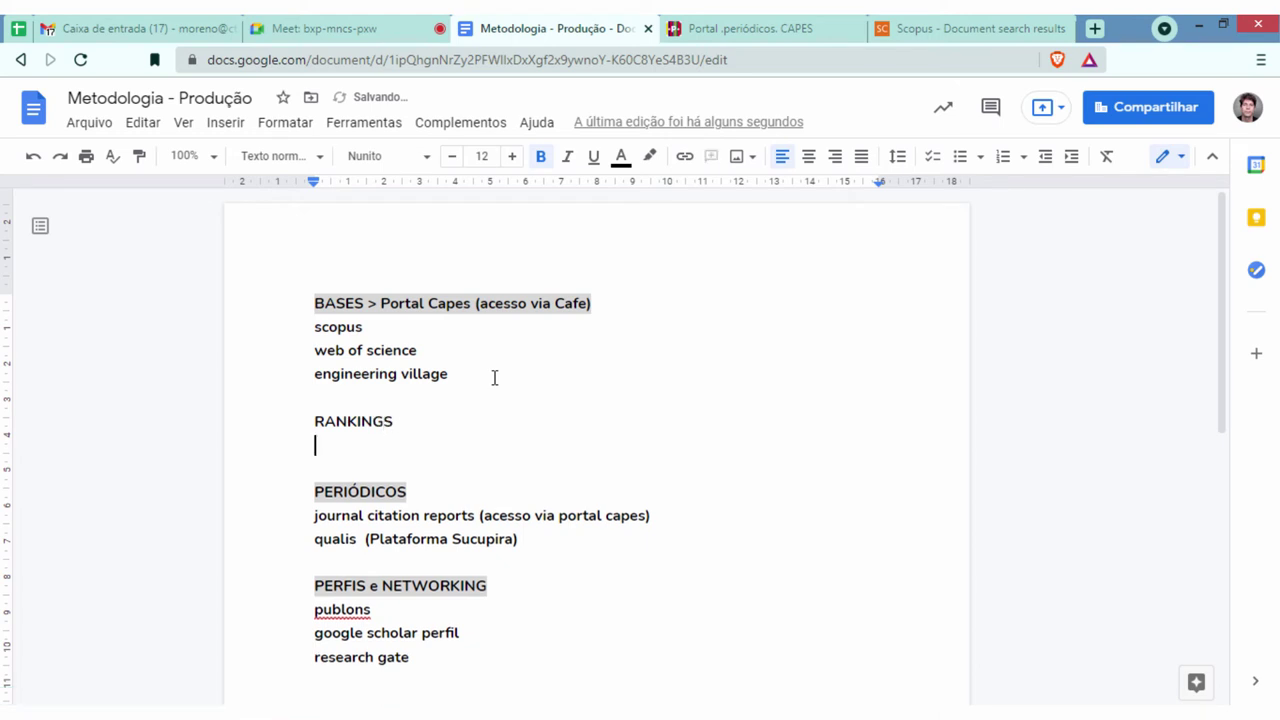
# - Enter the lines "citescore (Elsevier - Scopus)" and "FI (web of science - Clarivate)" under the RANKINGS heading
pyautogui.write('citescore (')
pyautogui.write('ELse')
pyautogui.press('BackSpace')
pyautogui.press('BackSpace')
pyautogui.press('BackSpace')
pyautogui.write('lsve')
pyautogui.press('BackSpace')
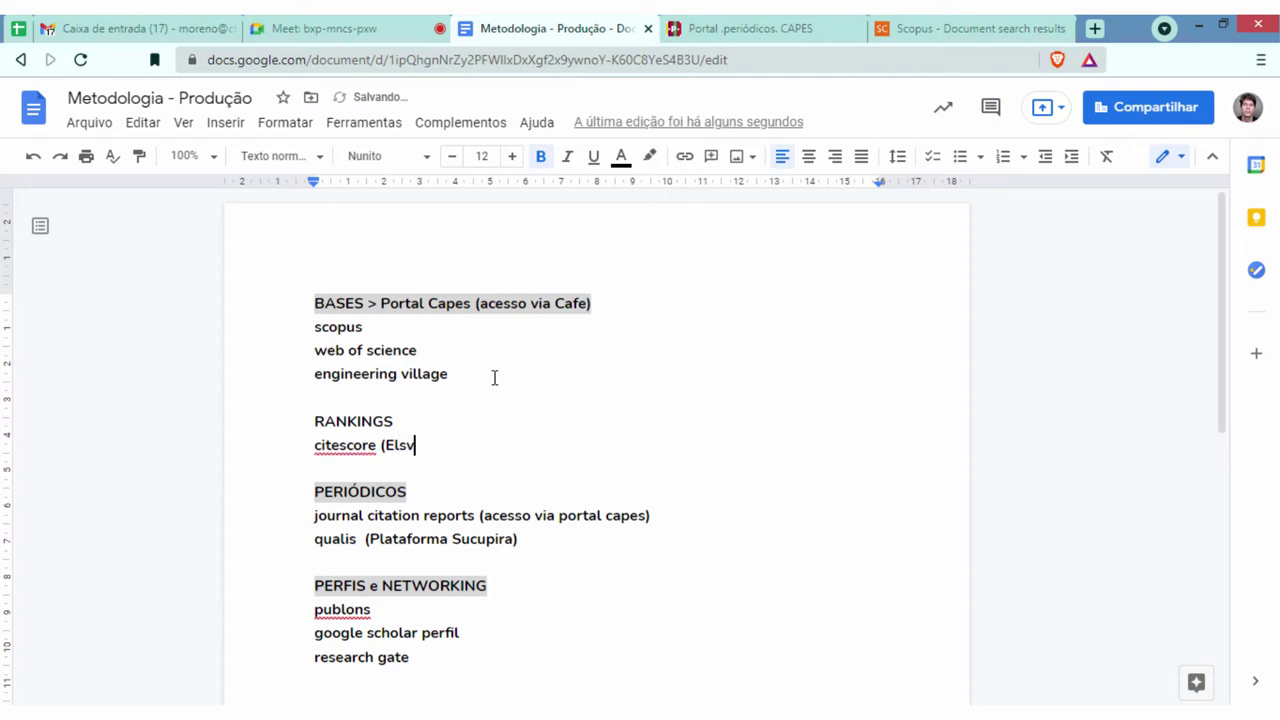
pyautogui.write('vier - Scopus)')
pyautogui.press('Return')
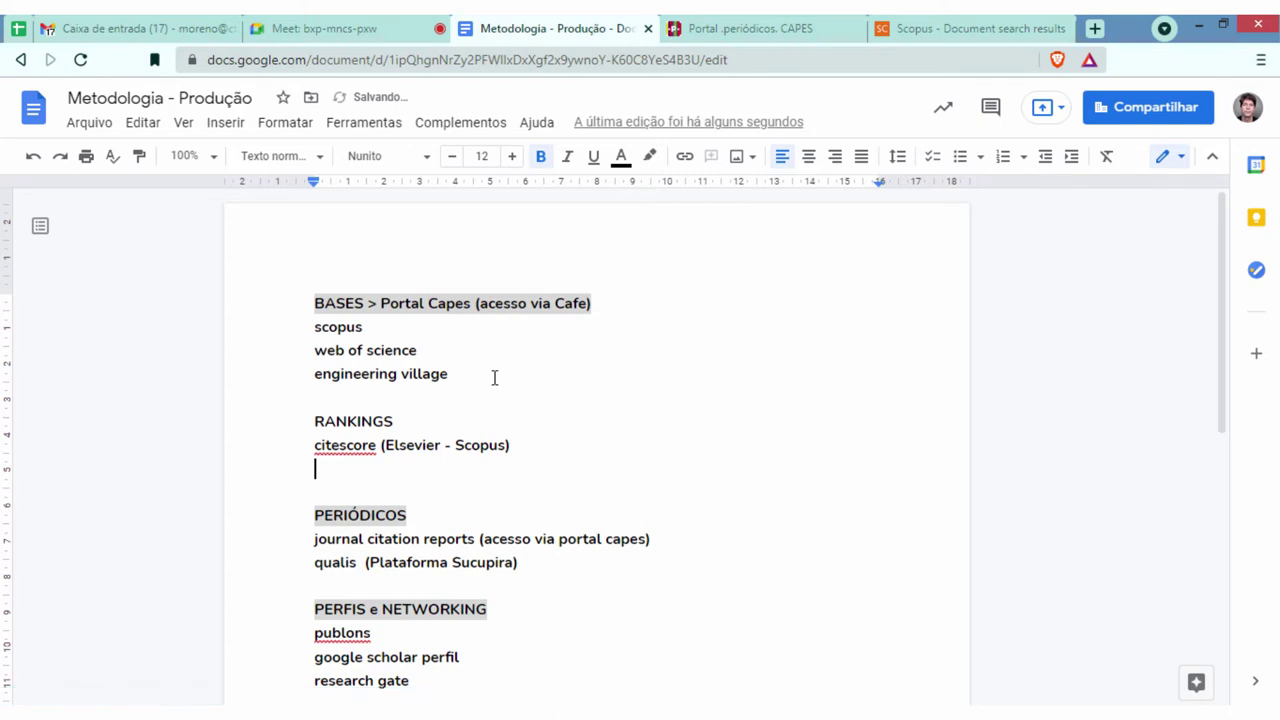
pyautogui.write('FI (web of science - Clarivate')
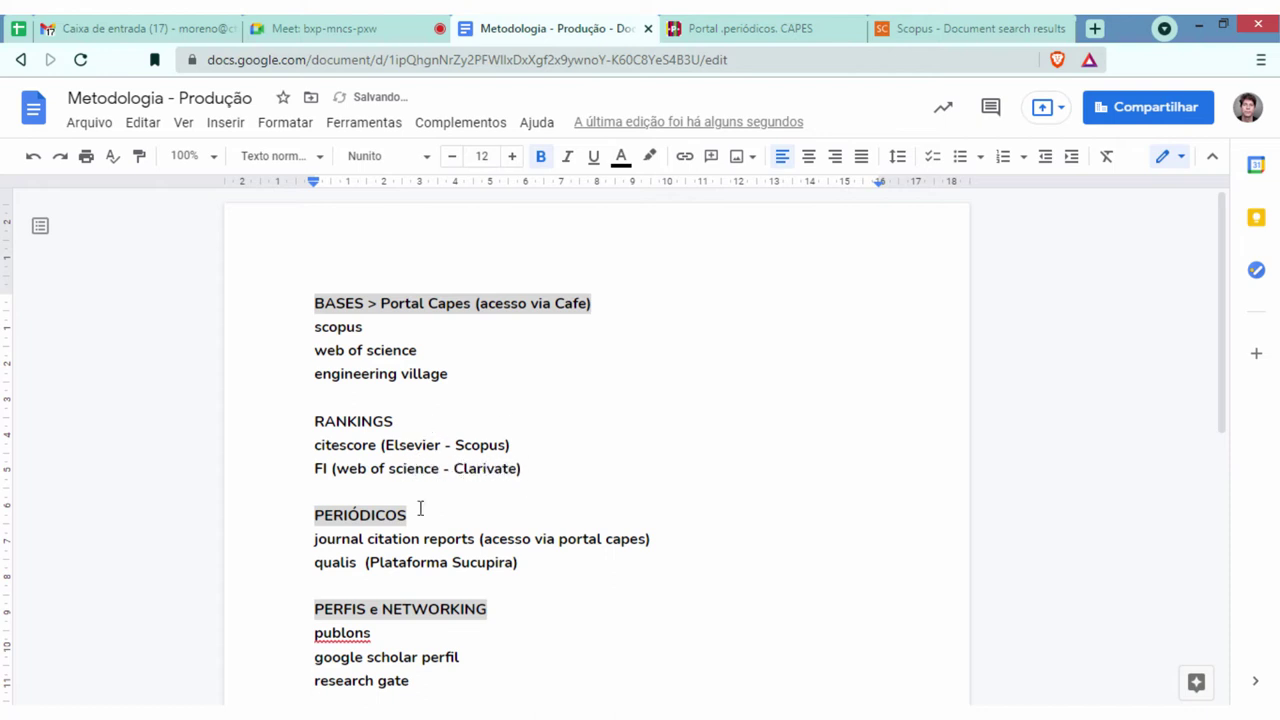
# - Highlight the scopus, web of science and journal citation reports entries in turn to relate them to the rankings
pyautogui.click(366, 327)
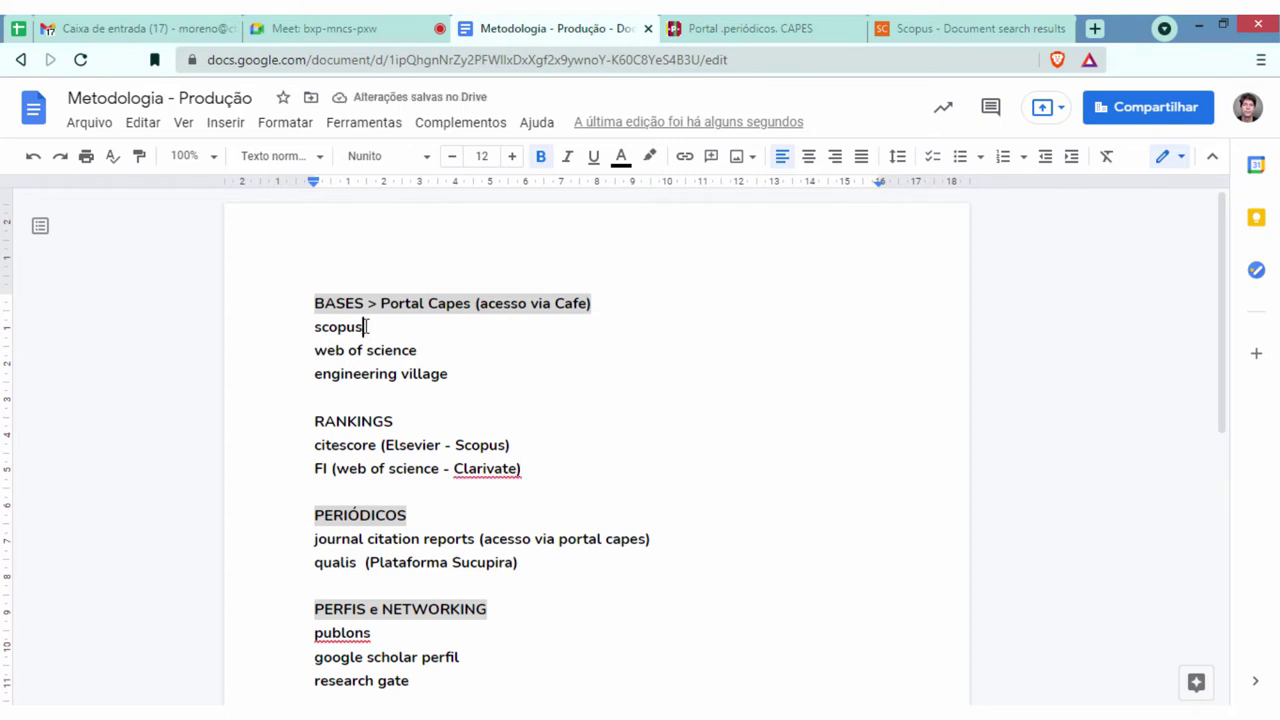
pyautogui.doubleClick(328, 327)
pyautogui.click(333, 469)
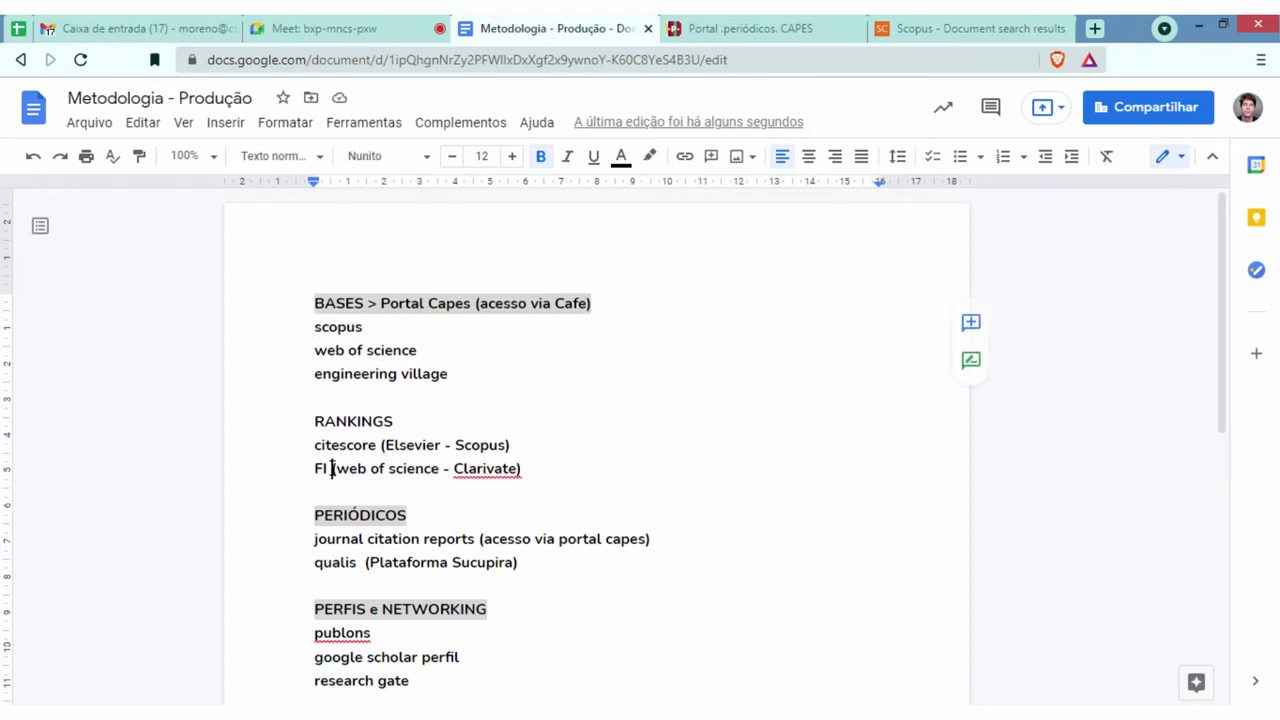
pyautogui.moveTo(417, 350); pyautogui.dragTo(316, 349)
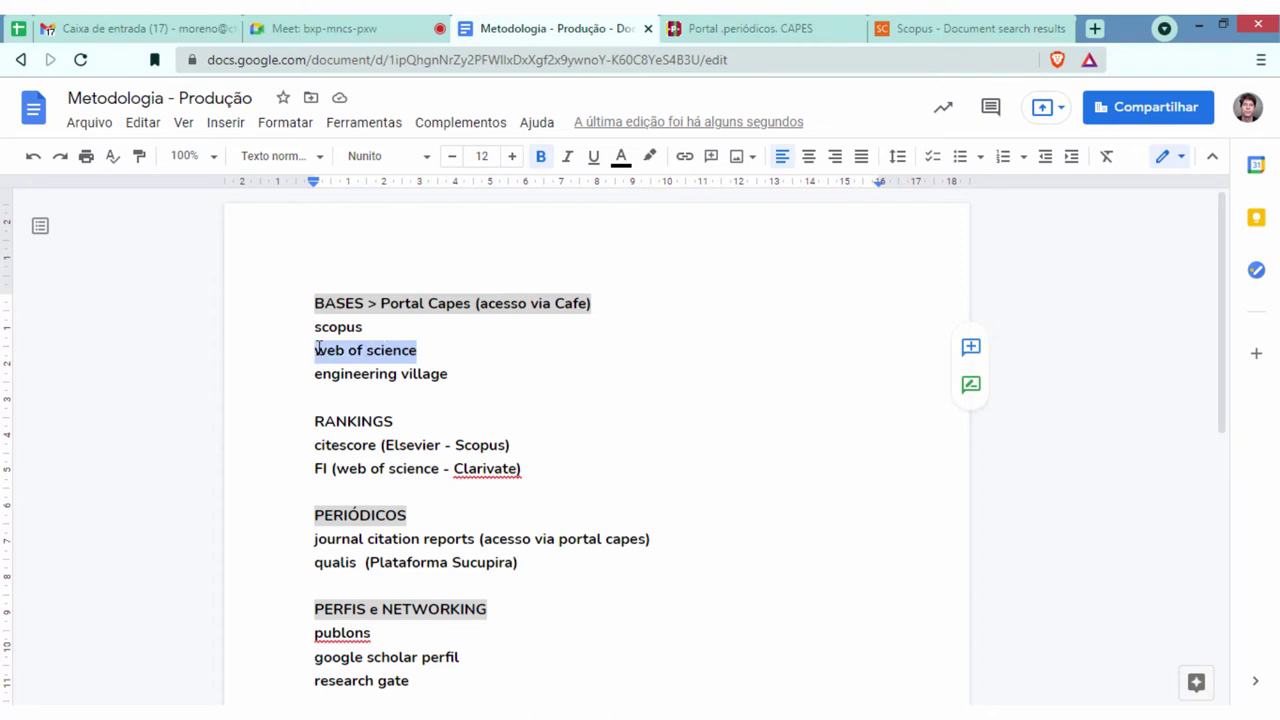
pyautogui.moveTo(474, 538); pyautogui.dragTo(314, 539)
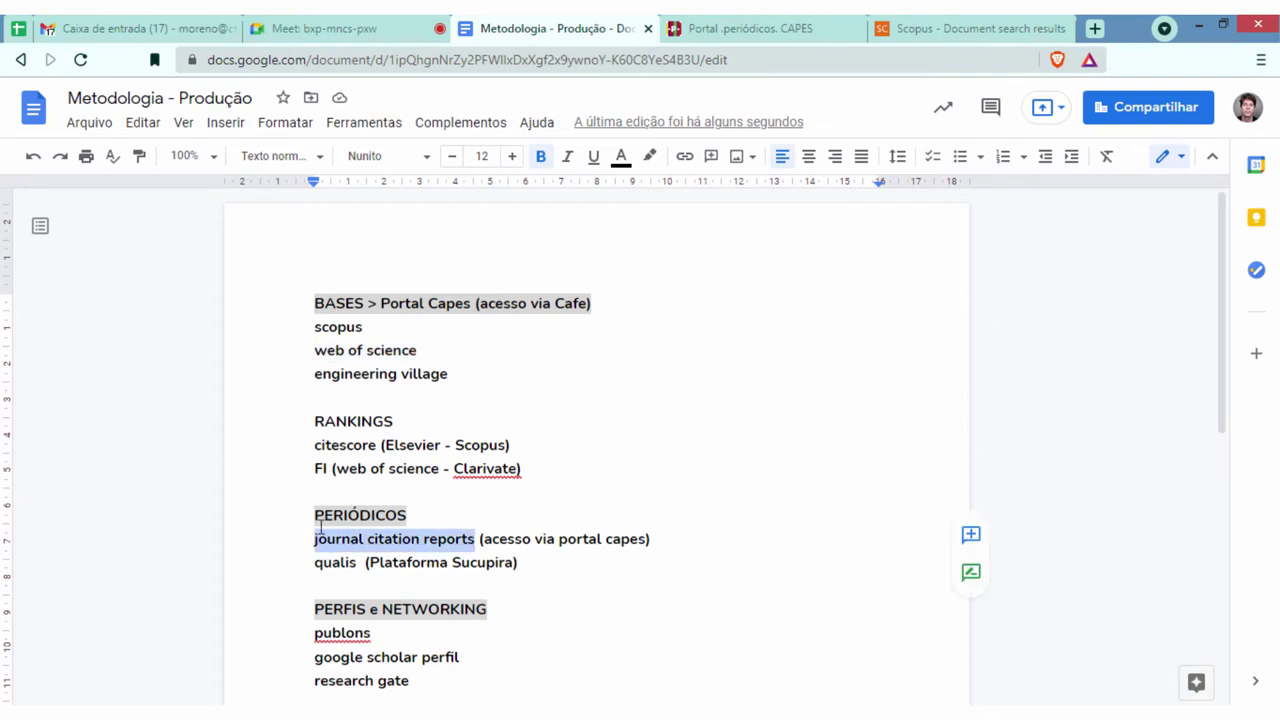
pyautogui.rightClick(458, 538)
pyautogui.click(826, 360)
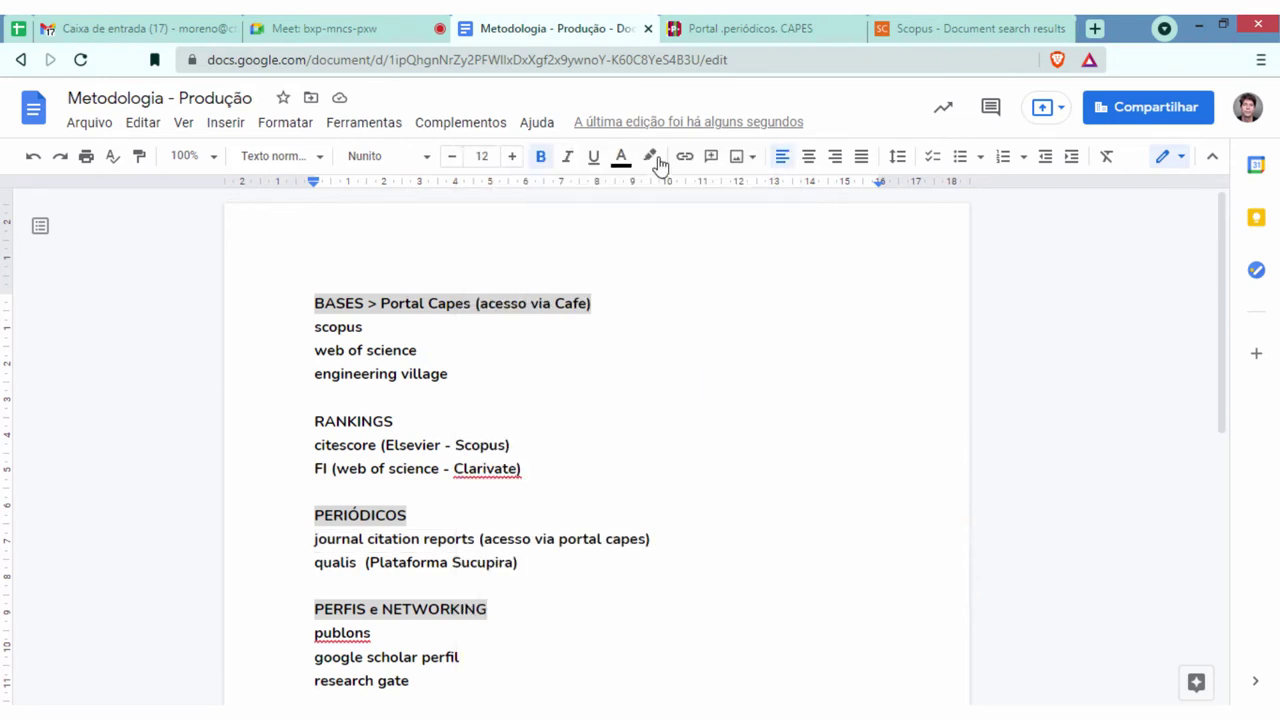
# - Search the CAPES portal's databases by title for "journal citation reports" and open the Journal Citation Reports site
pyautogui.click(722, 28)
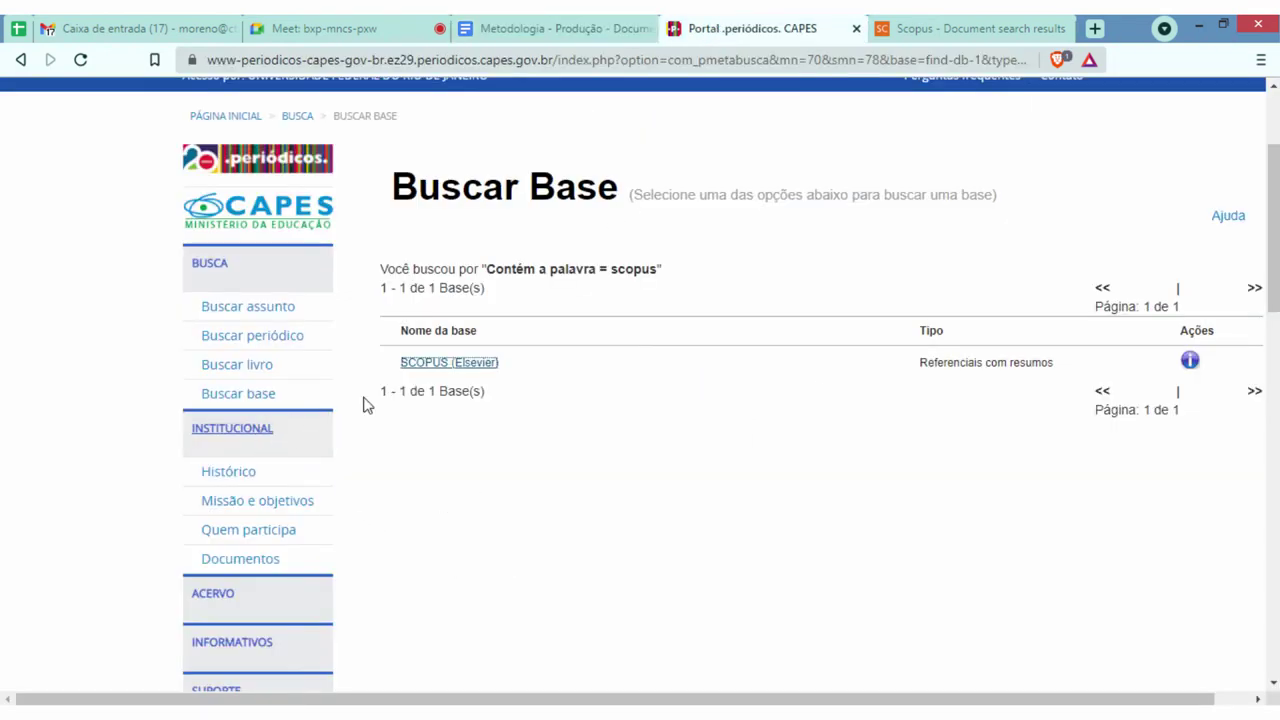
pyautogui.click(261, 406)
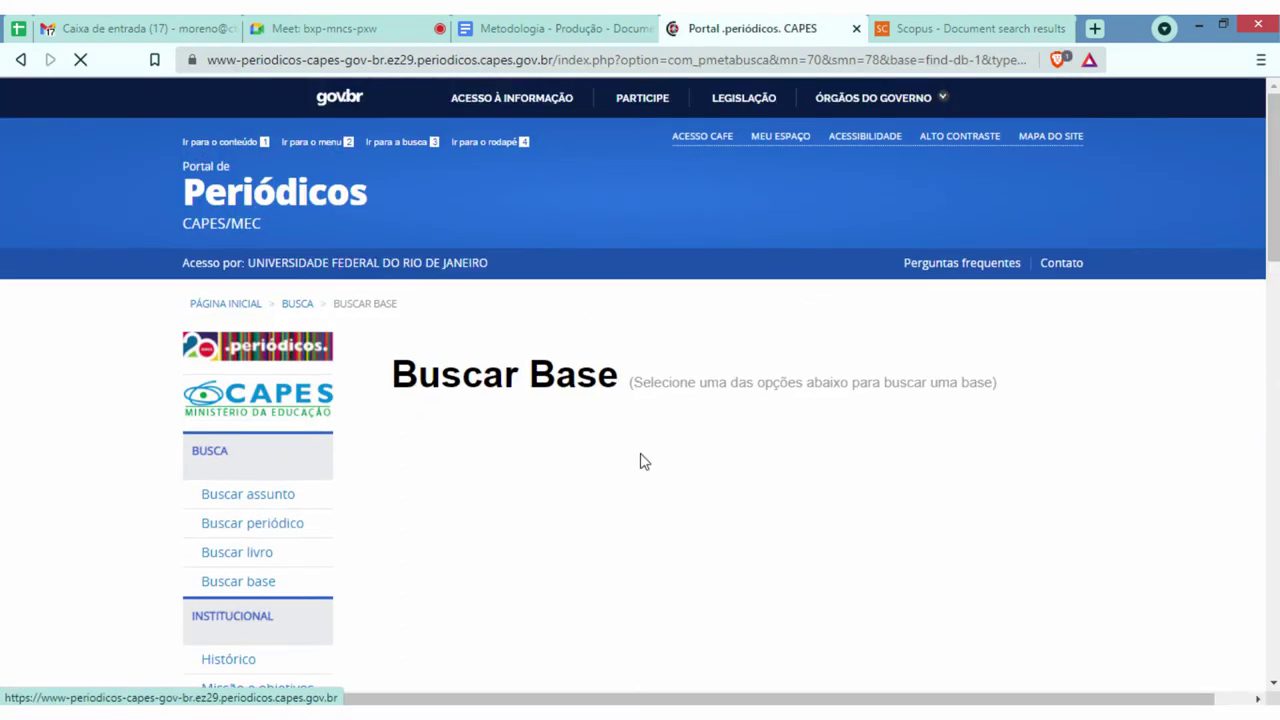
pyautogui.click(470, 575)
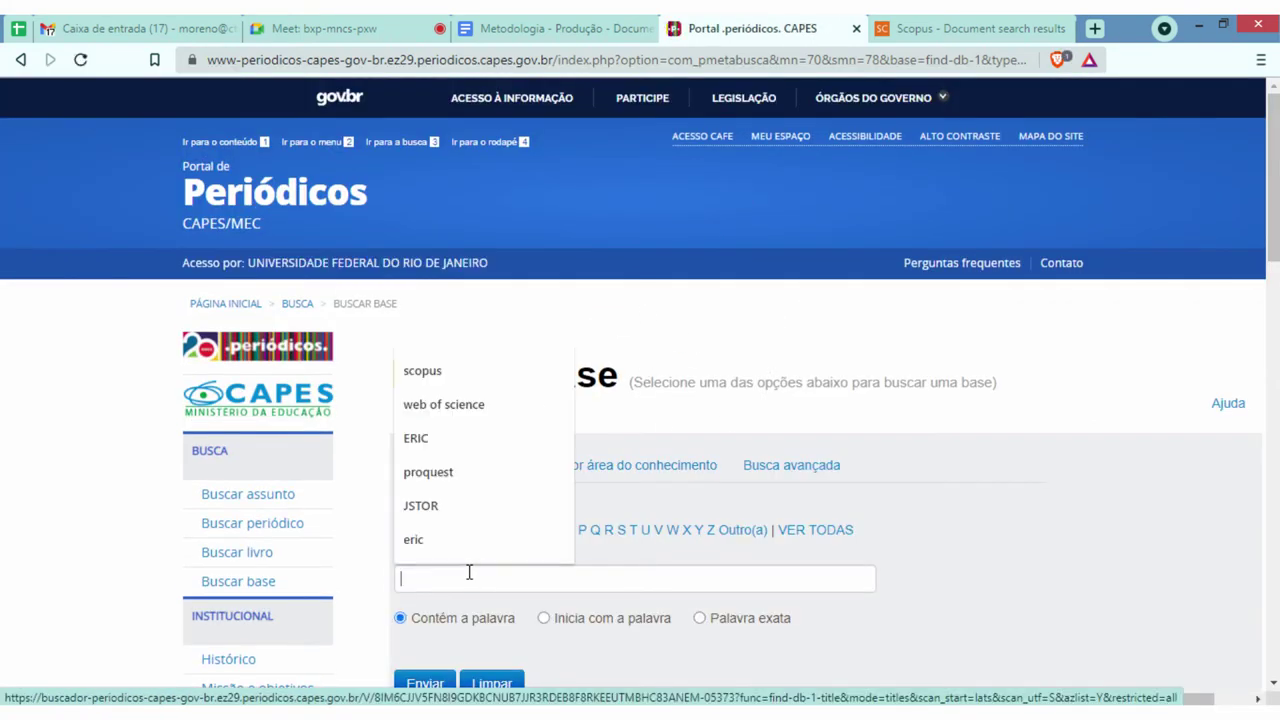
pyautogui.write('journal citation')
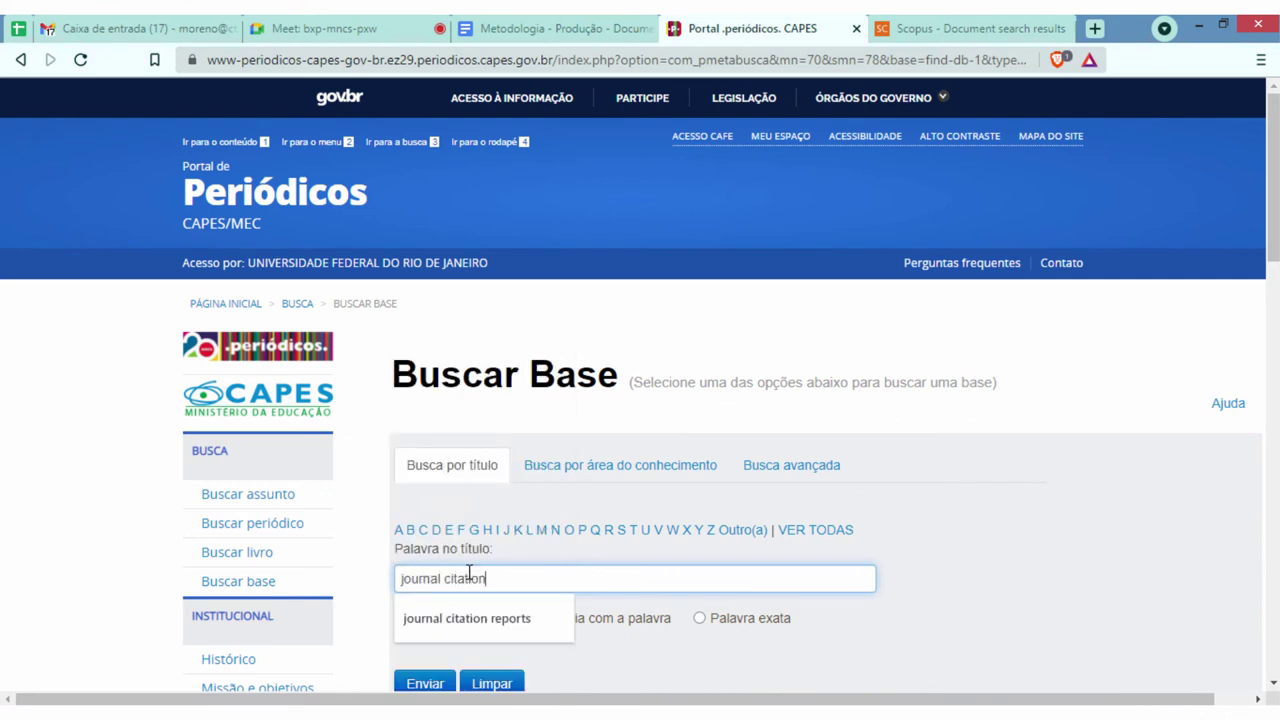
pyautogui.write(' reports')
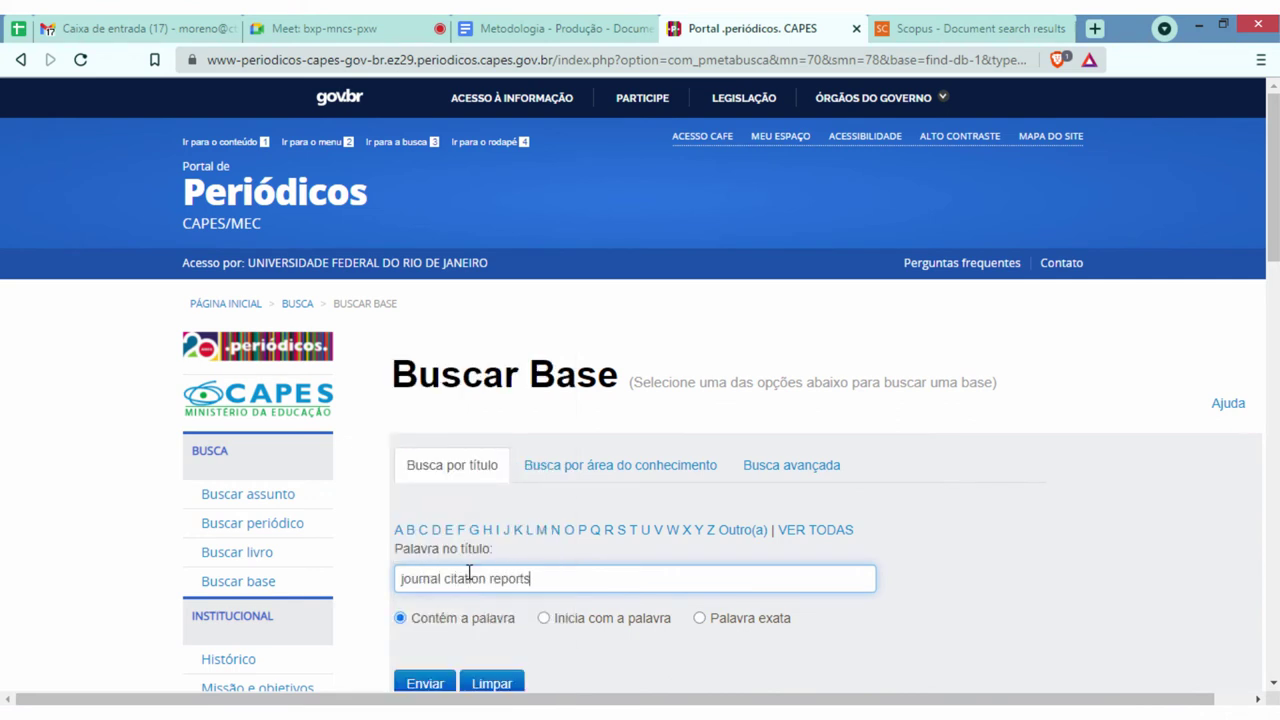
pyautogui.click(424, 683)
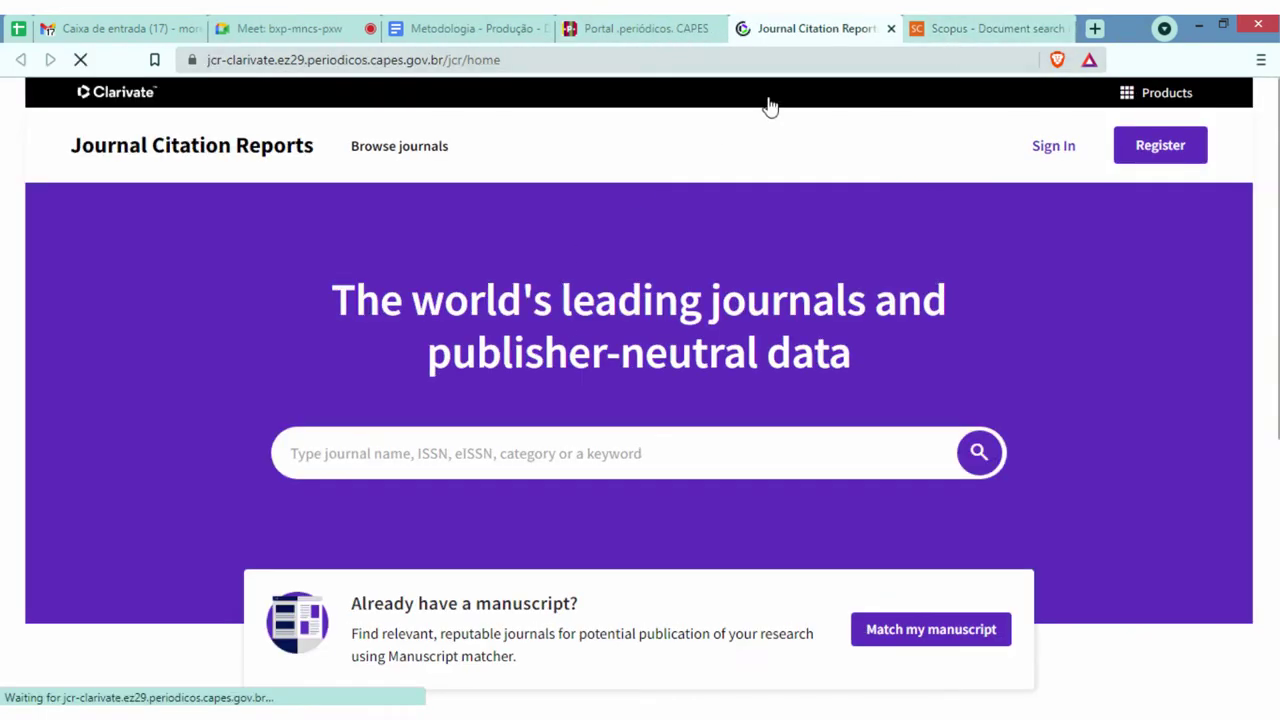
# - Check the source journal of the first Scopus result, and return to the Journal Citation Reports home page's journal search
pyautogui.click(965, 34)
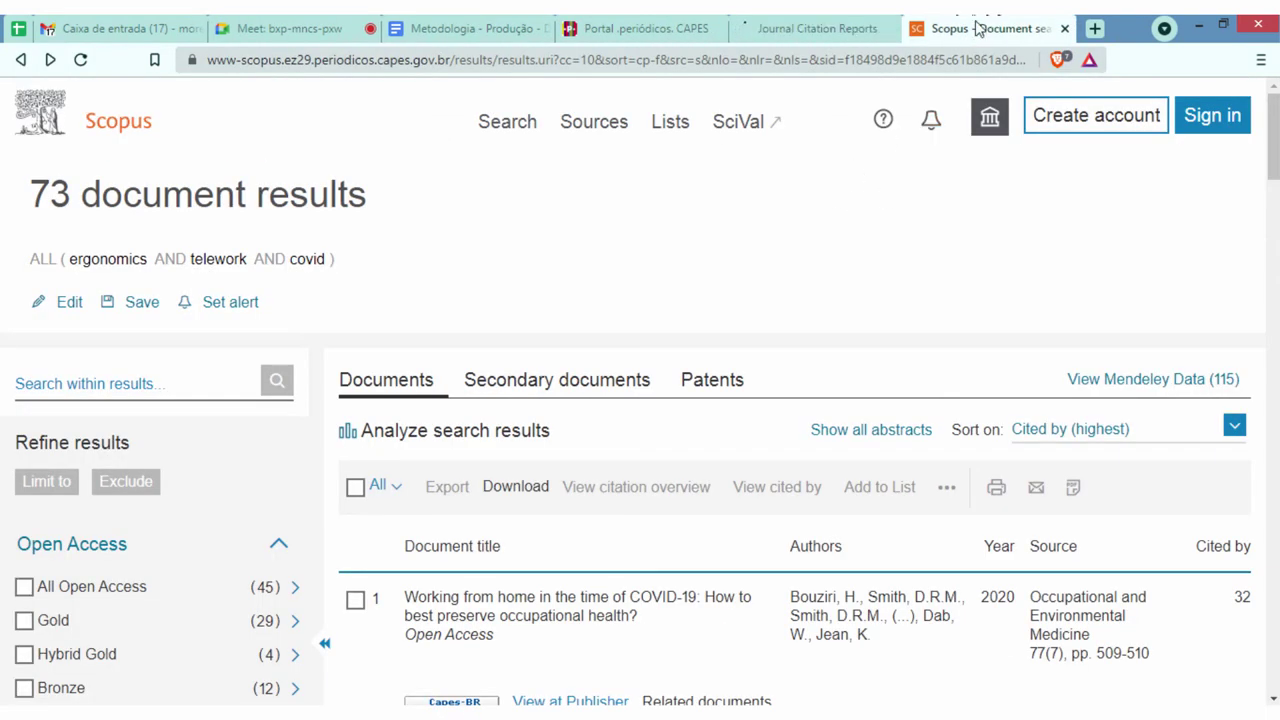
pyautogui.click(850, 29)
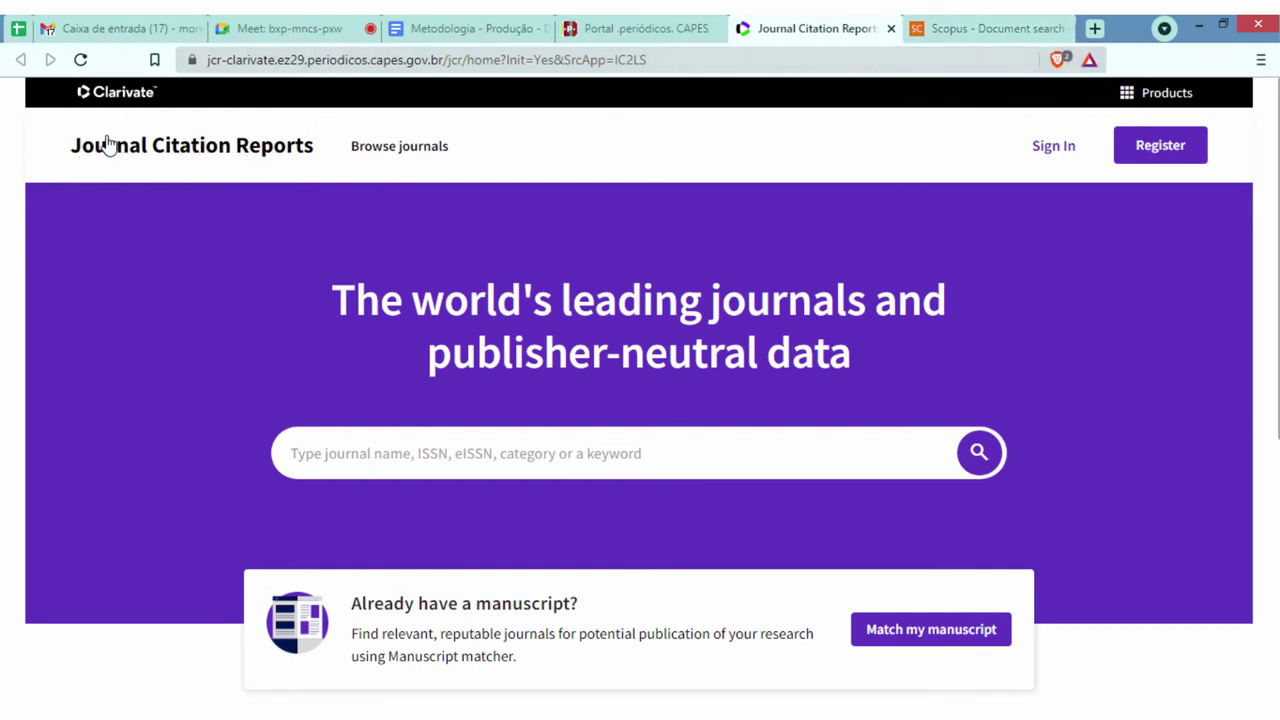
pyautogui.scroll(-3, 651, 337)
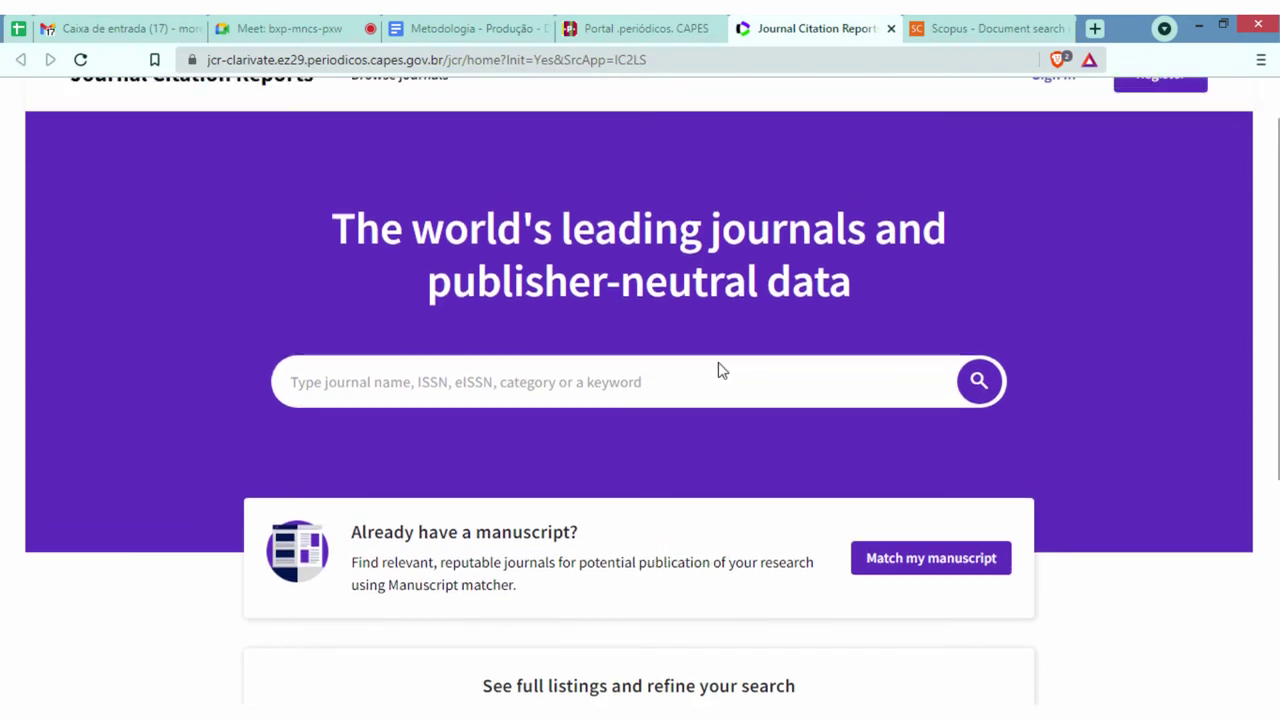
# - Search for journals matching "ergonom" and open the profile of the journal ERGONOMICS
pyautogui.scroll(3, 749, 380)
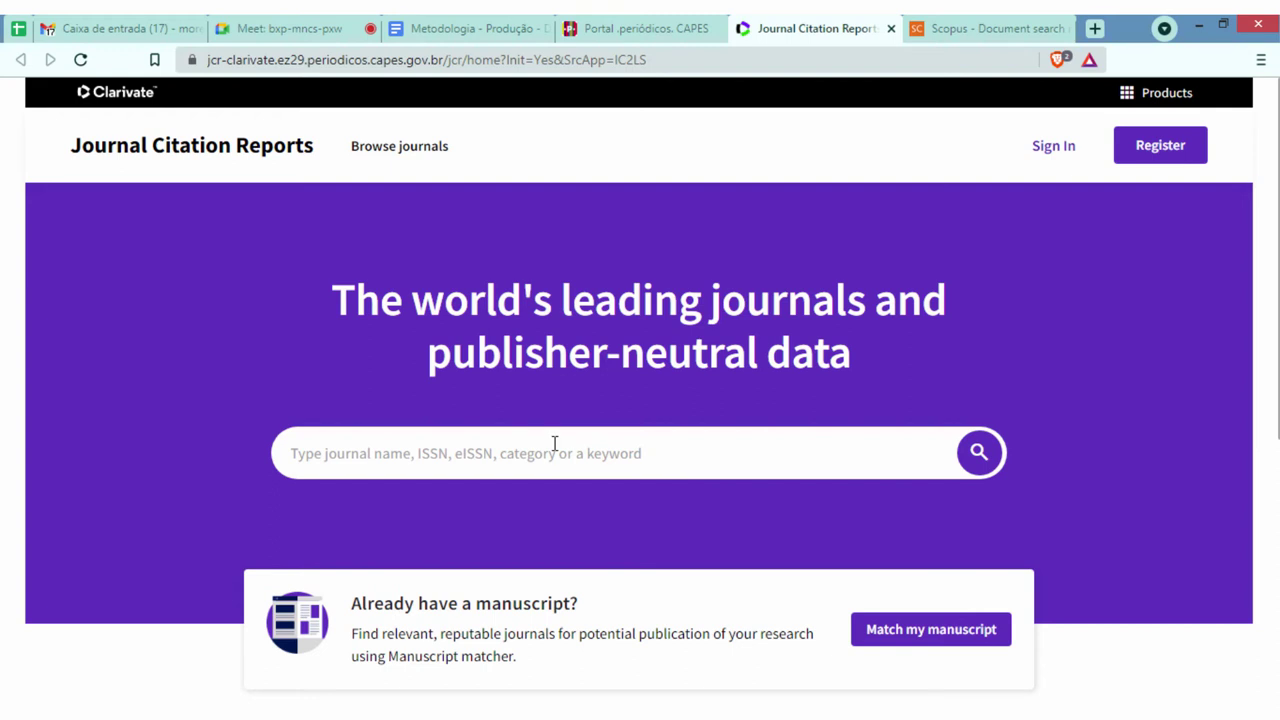
pyautogui.write('ergonomi')
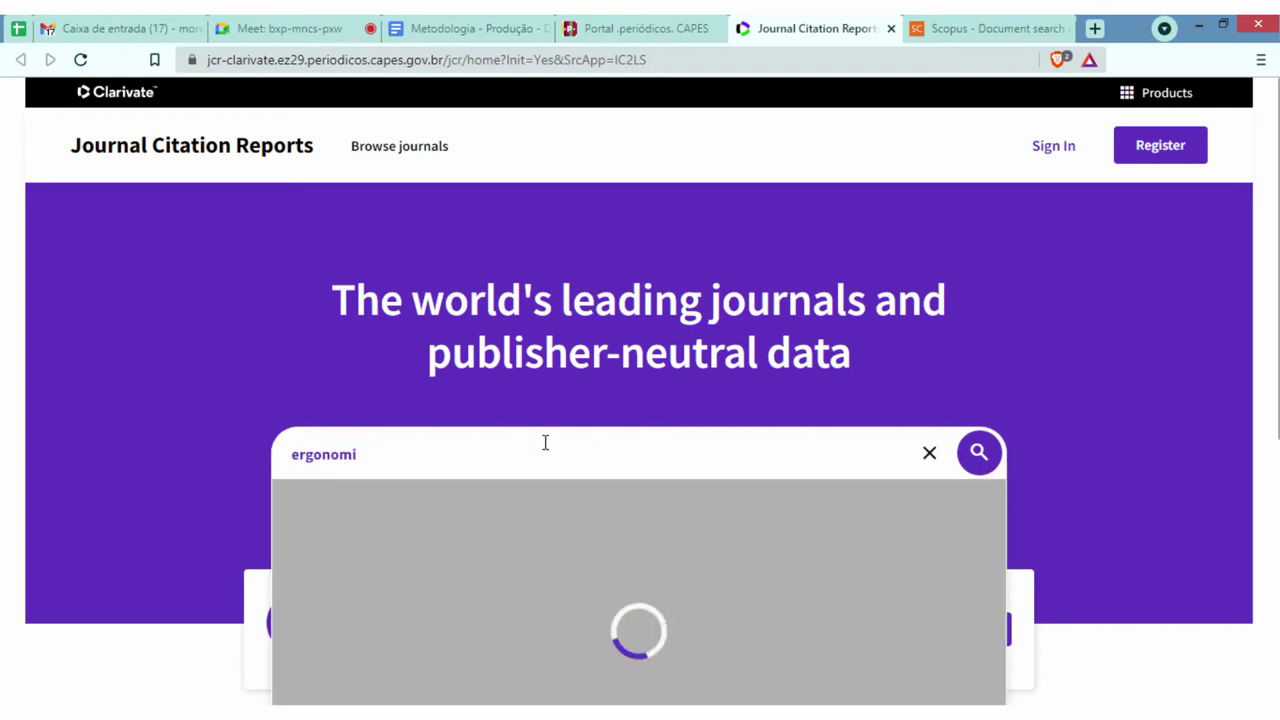
pyautogui.press('BackSpace')
pyautogui.scroll(-1, 594, 389)
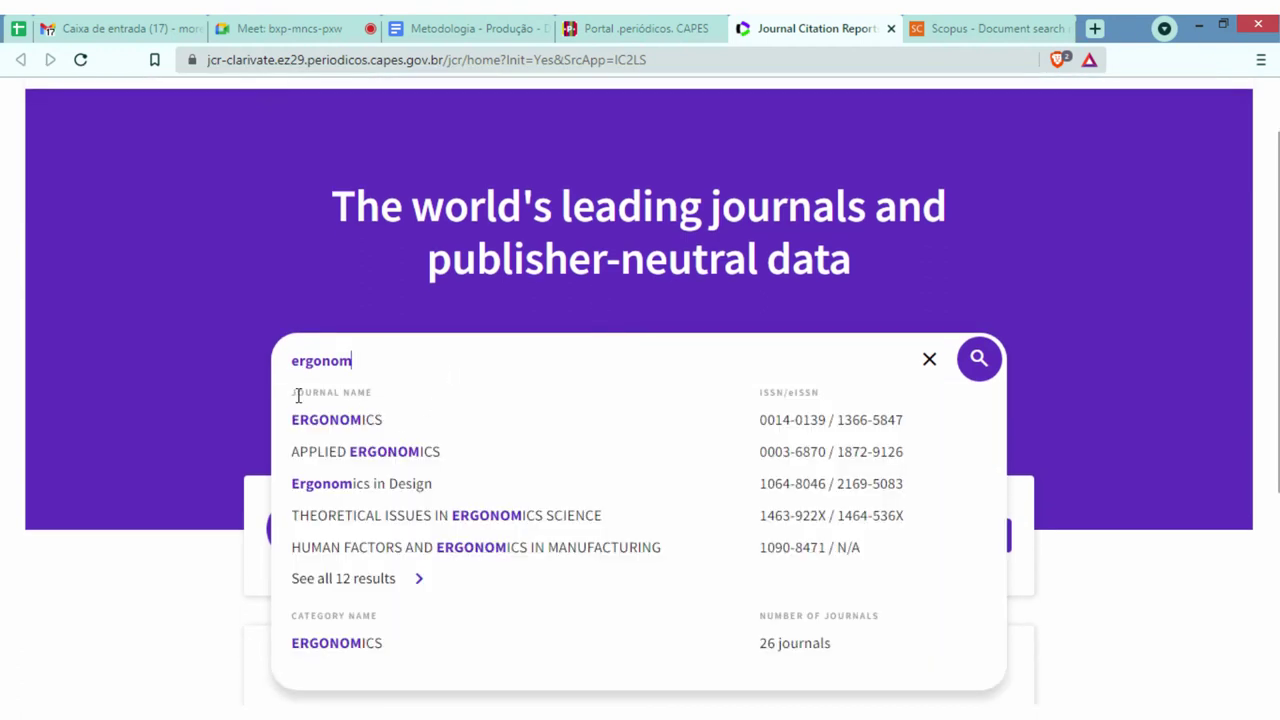
pyautogui.moveTo(295, 395); pyautogui.dragTo(372, 405)
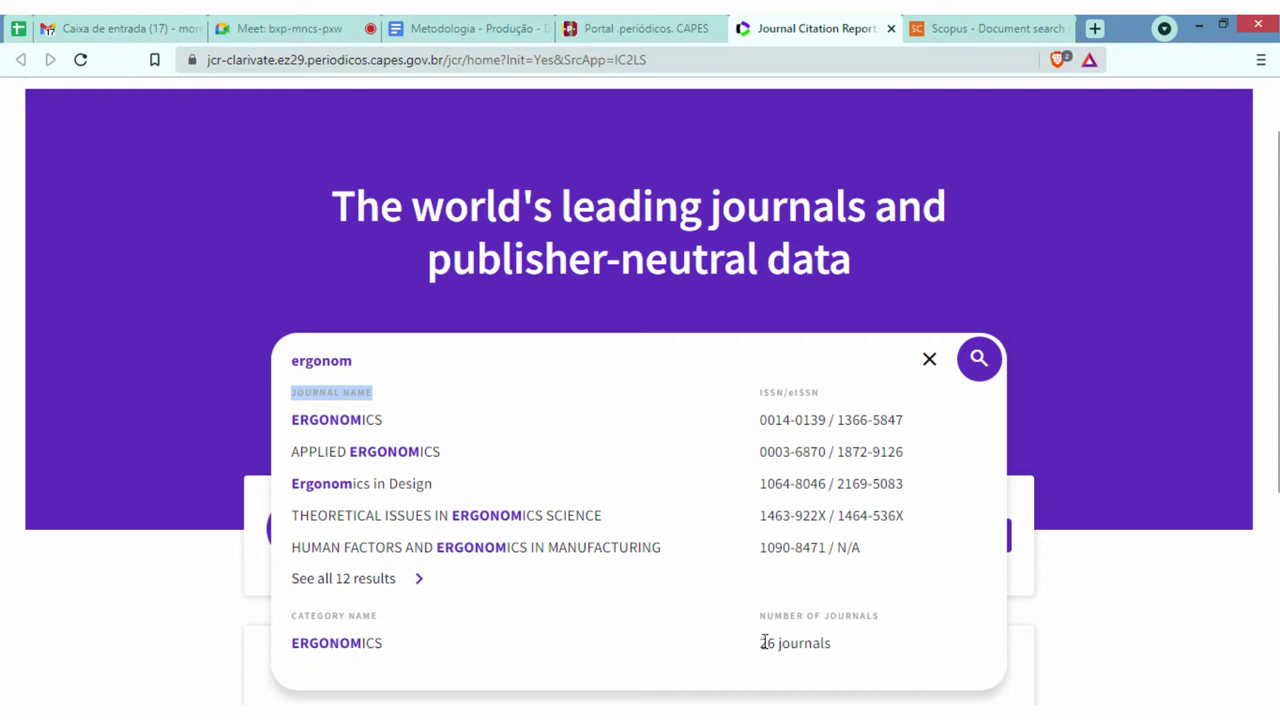
pyautogui.click(352, 427)
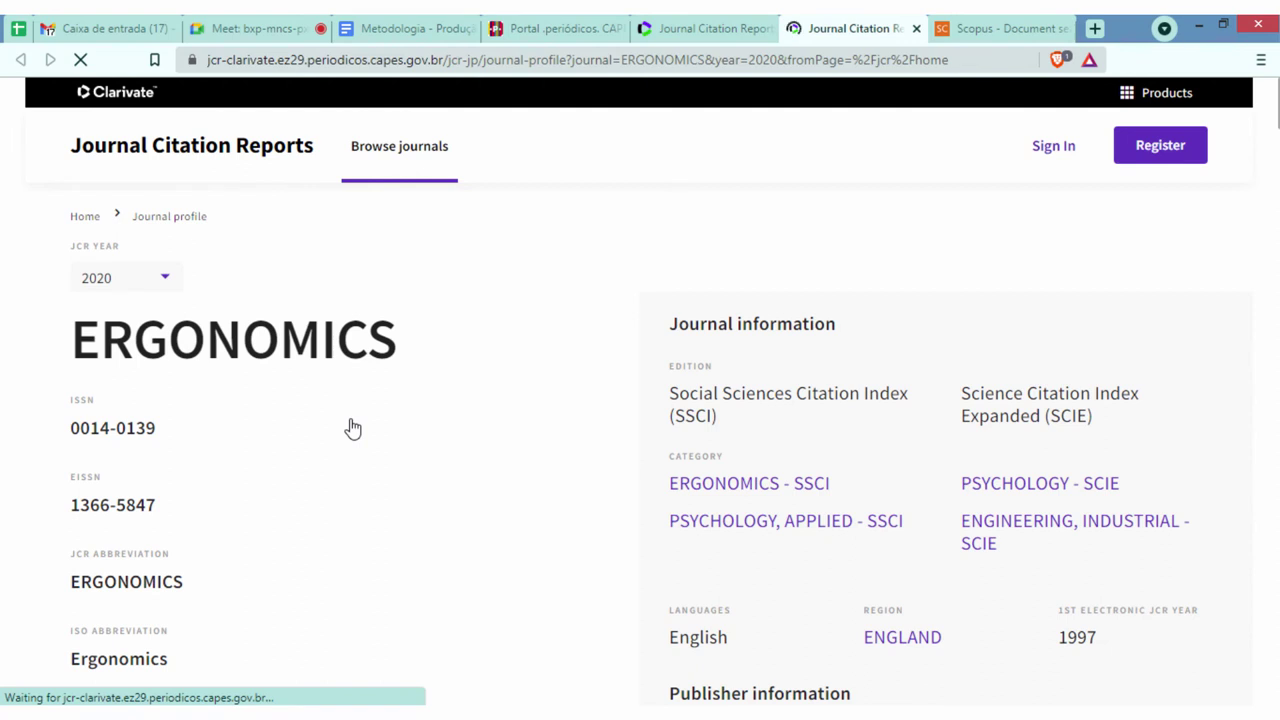
# - Review the ERGONOMICS journal and publisher information, and highlight the year of its Journal Impact Factor
pyautogui.scroll(-1, 246, 371)
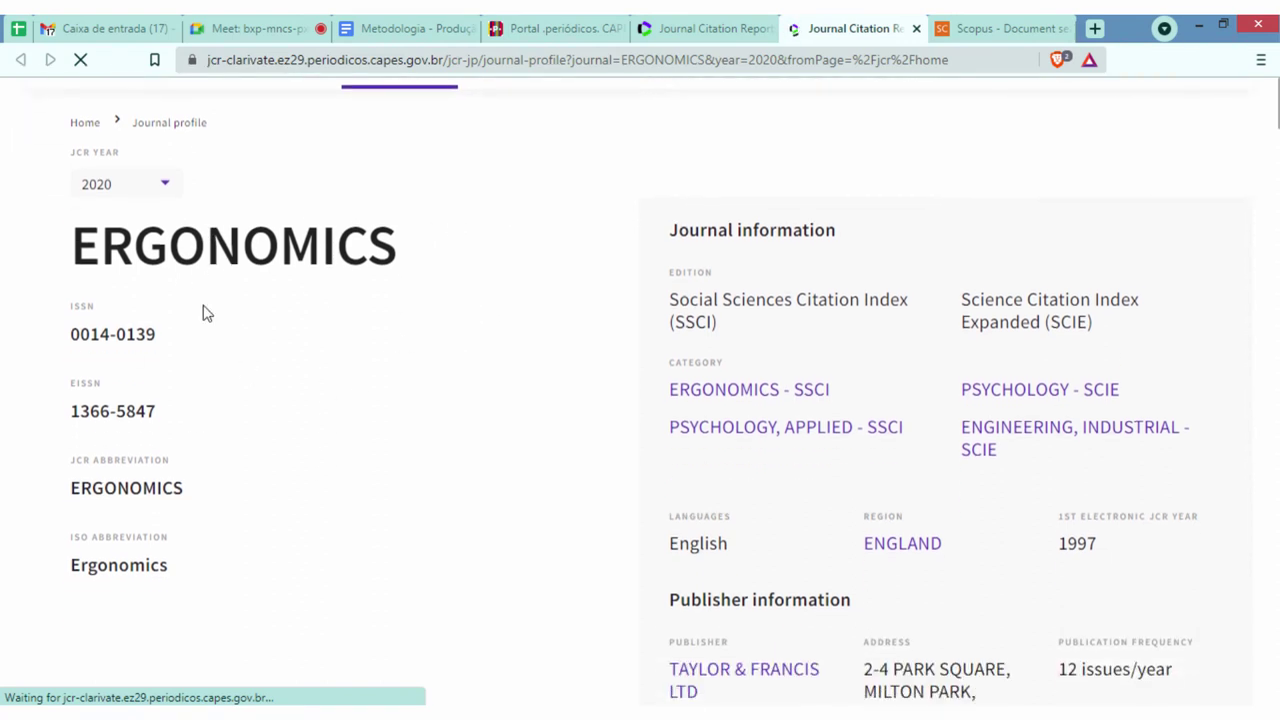
pyautogui.scroll(-1, 919, 412)
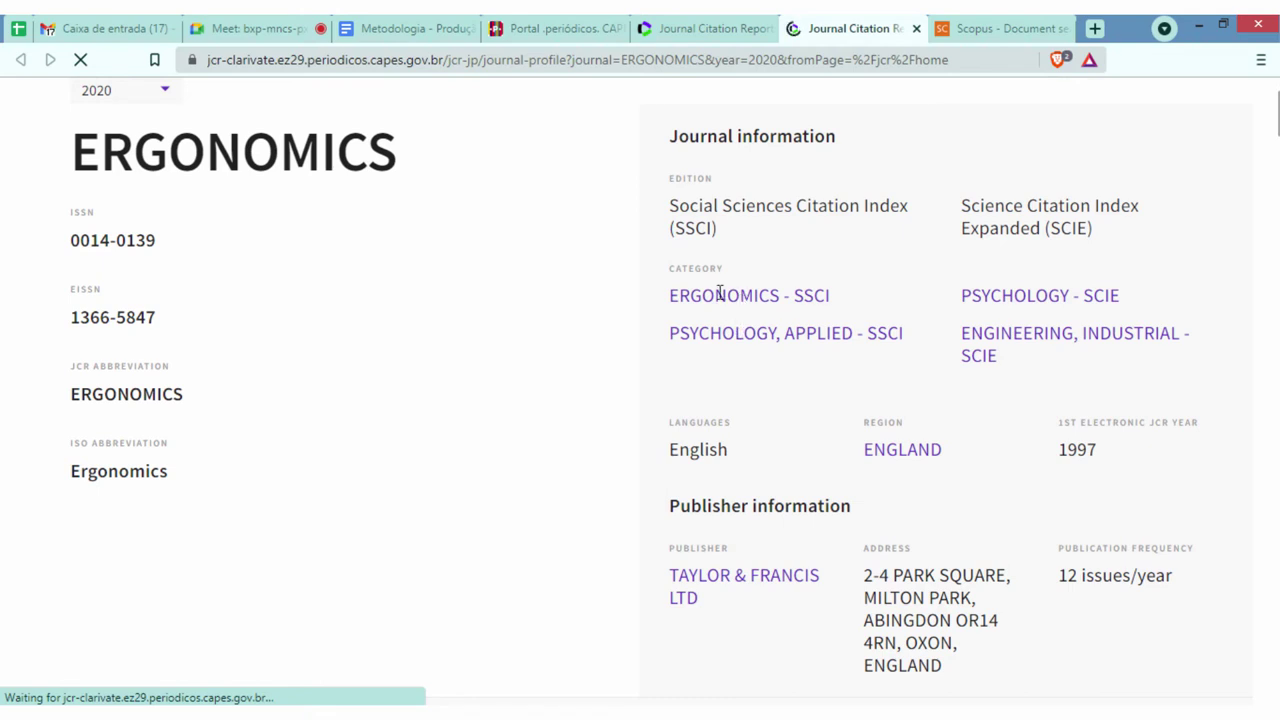
pyautogui.scroll(-1, 730, 410)
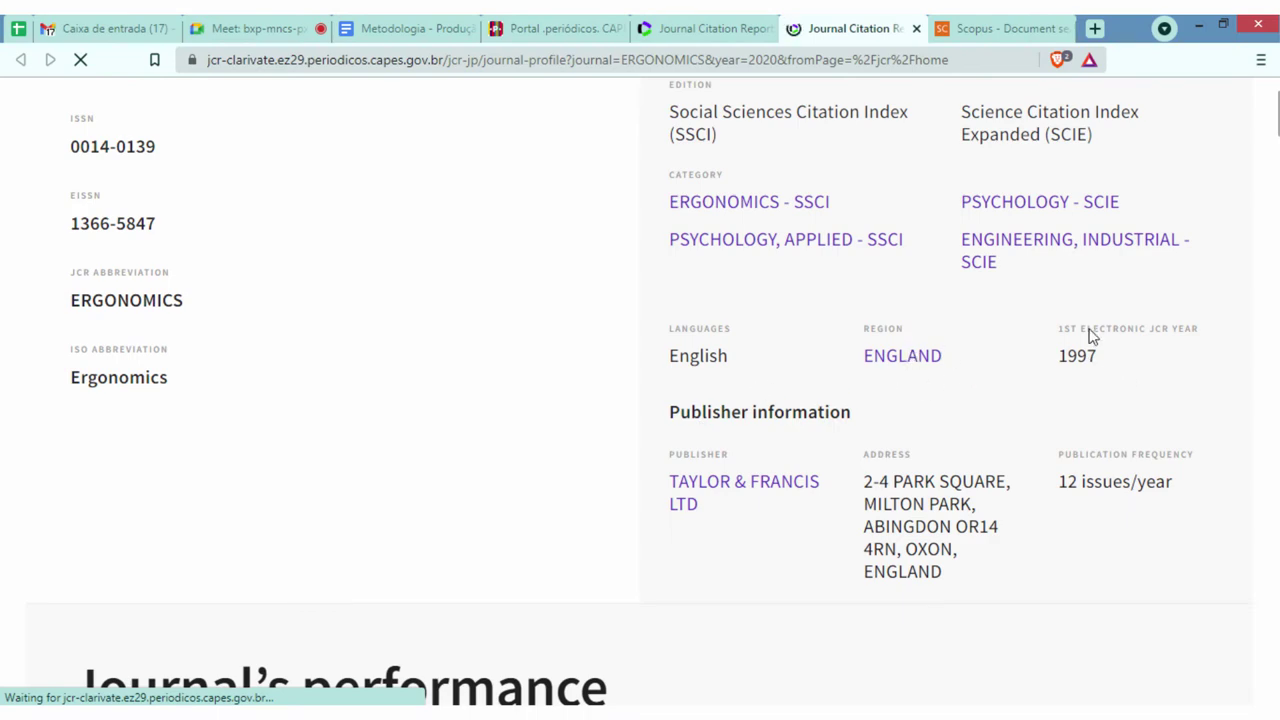
pyautogui.scroll(-2, 756, 330)
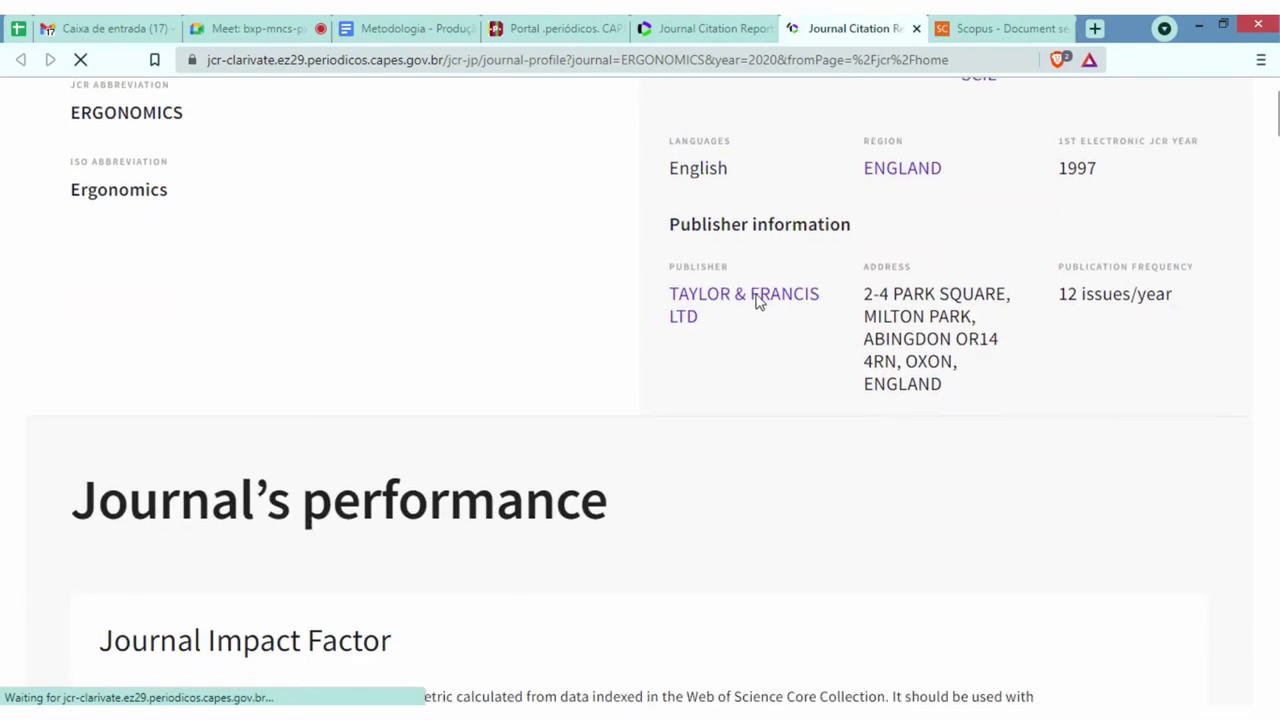
pyautogui.scroll(-5, 631, 403)
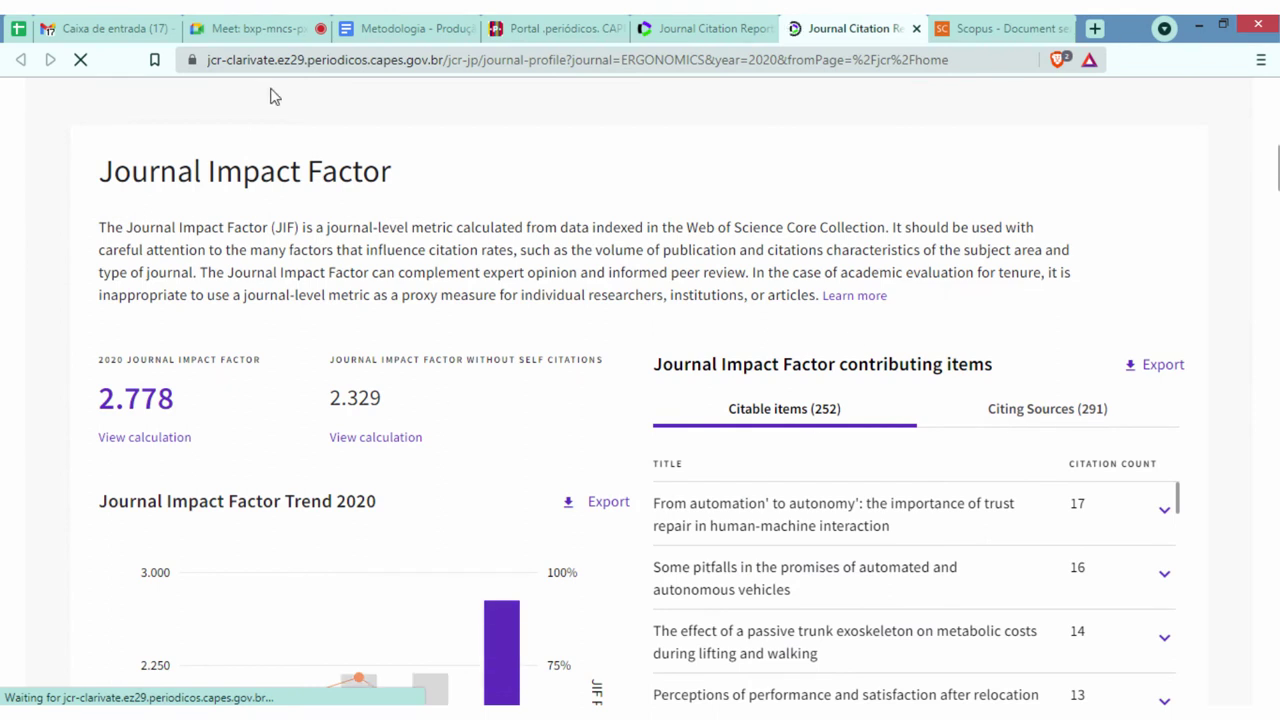
pyautogui.scroll(-1, 180, 358)
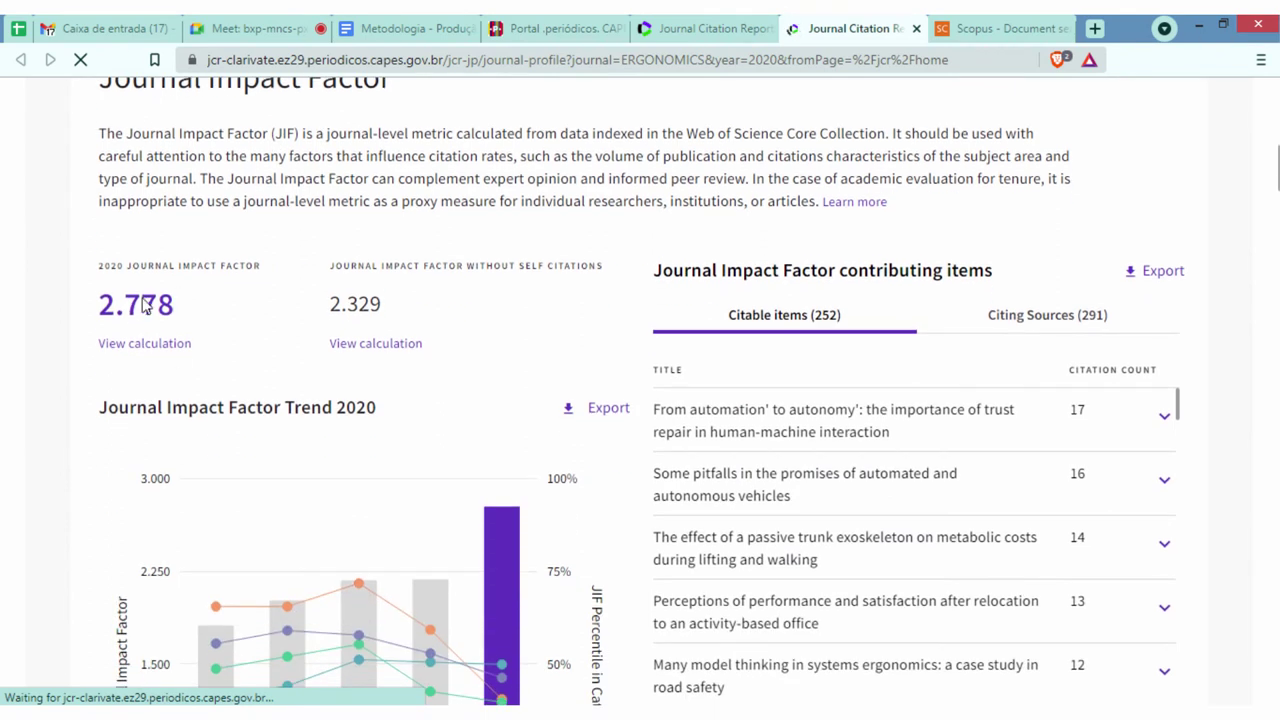
pyautogui.moveTo(98, 264); pyautogui.dragTo(141, 262)
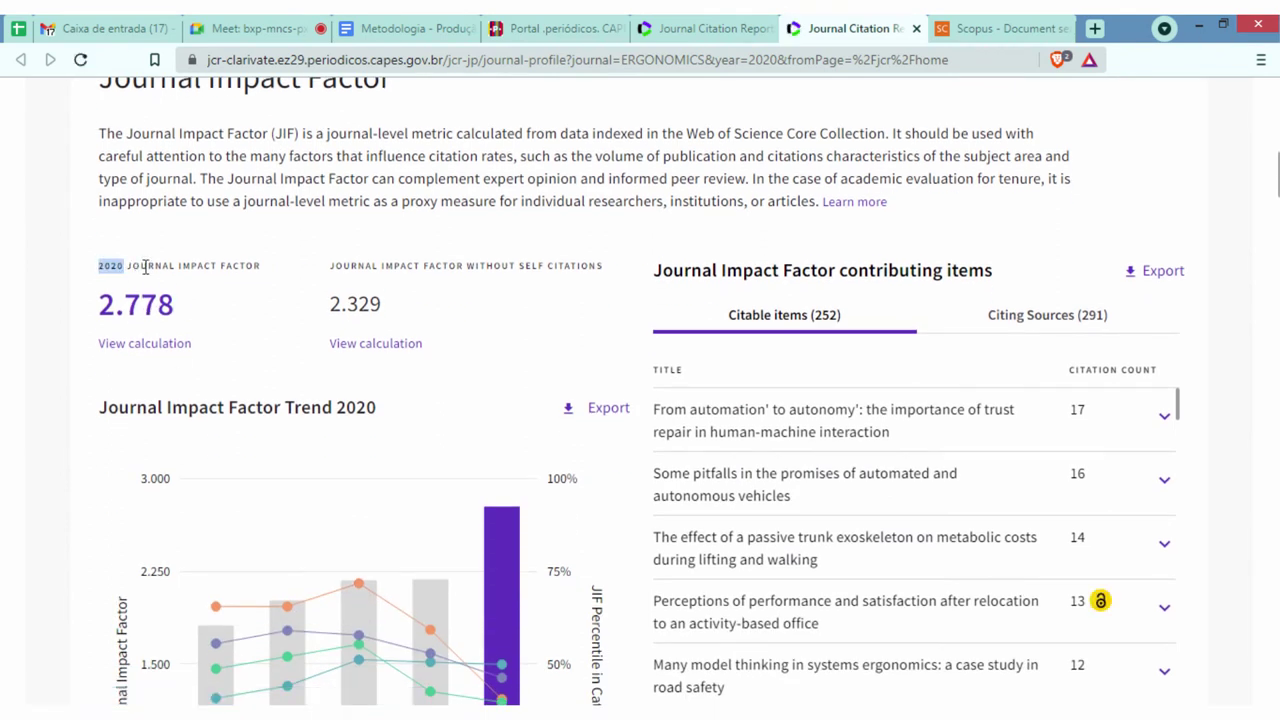
# - Examine the journal's impact factor with and without self citations, its yearly trend chart and the contributing citable items
pyautogui.scroll(-1, 214, 334)
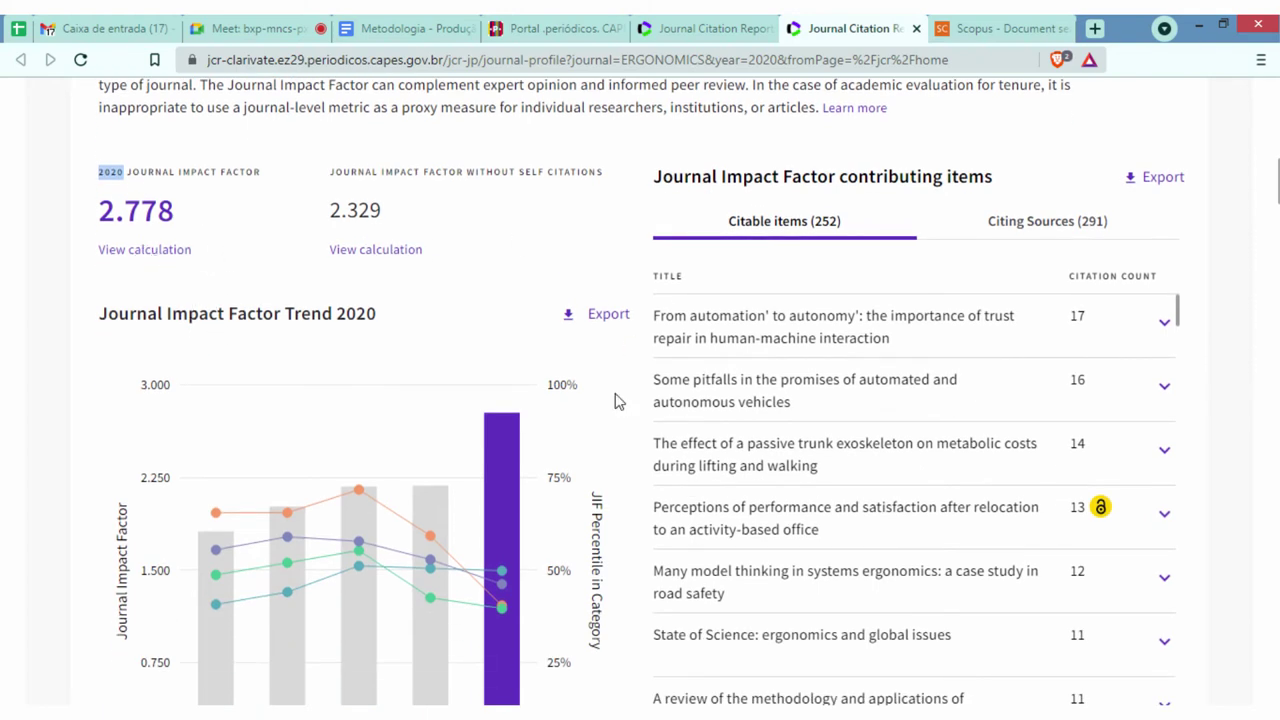
pyautogui.scroll(1, 510, 475)
pyautogui.scroll(1, 534, 440)
pyautogui.scroll(-1, 529, 425)
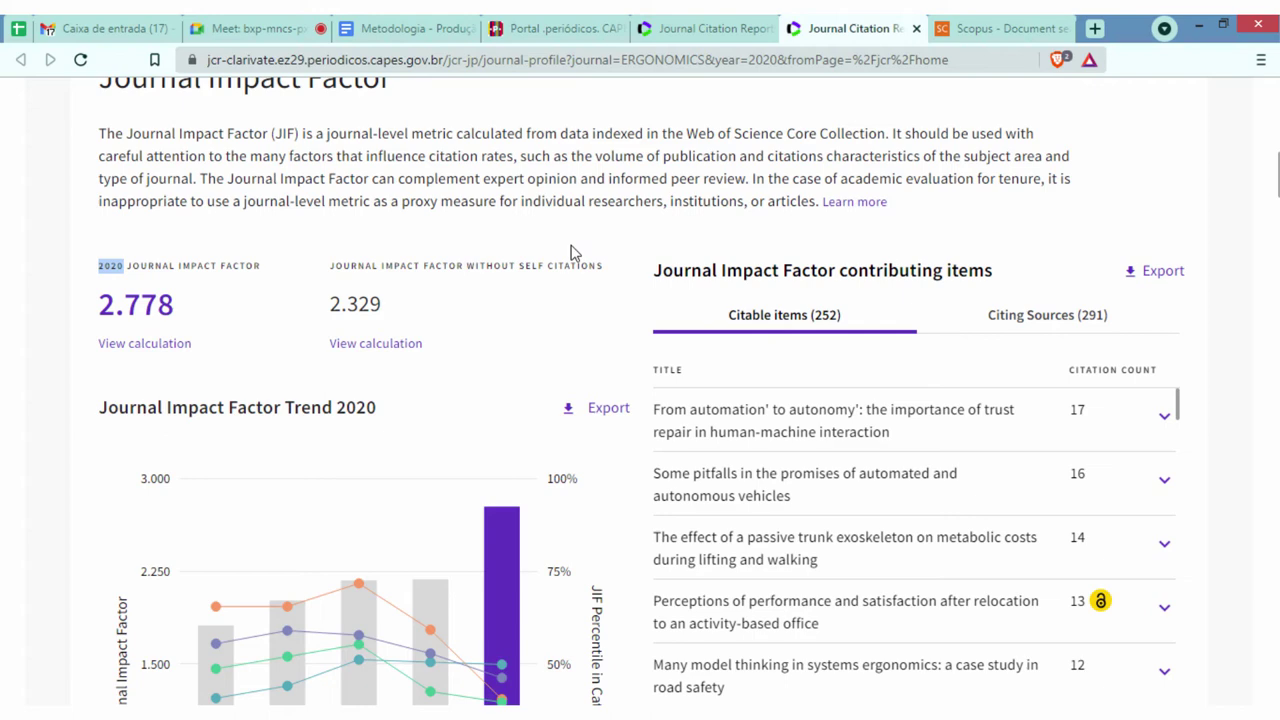
pyautogui.scroll(2, 573, 252)
pyautogui.scroll(-4, 434, 383)
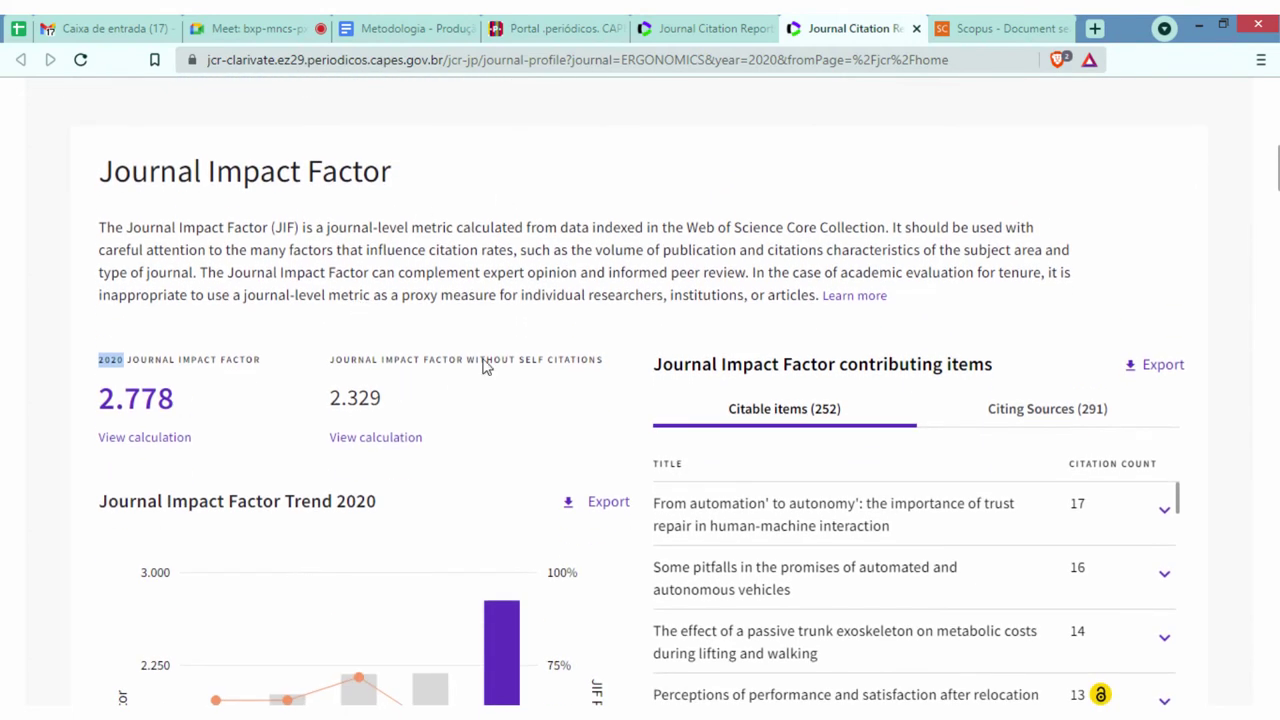
pyautogui.scroll(-2, 630, 407)
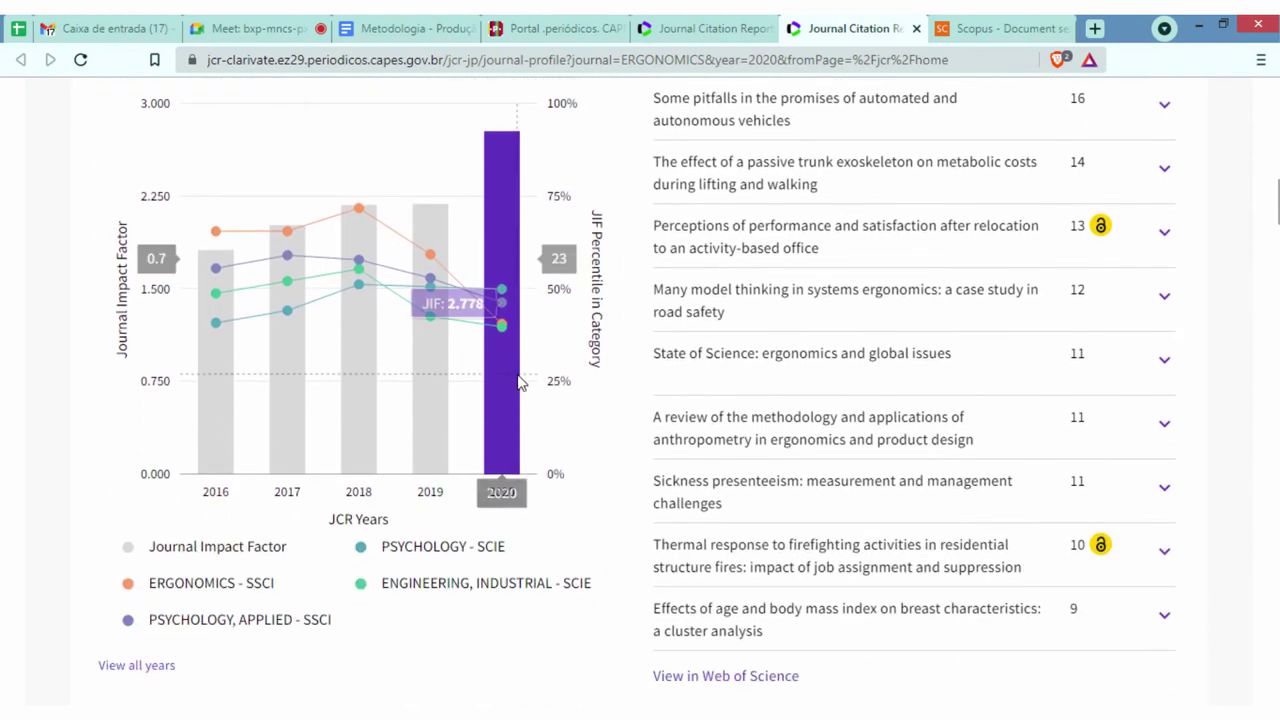
pyautogui.scroll(4, 523, 377)
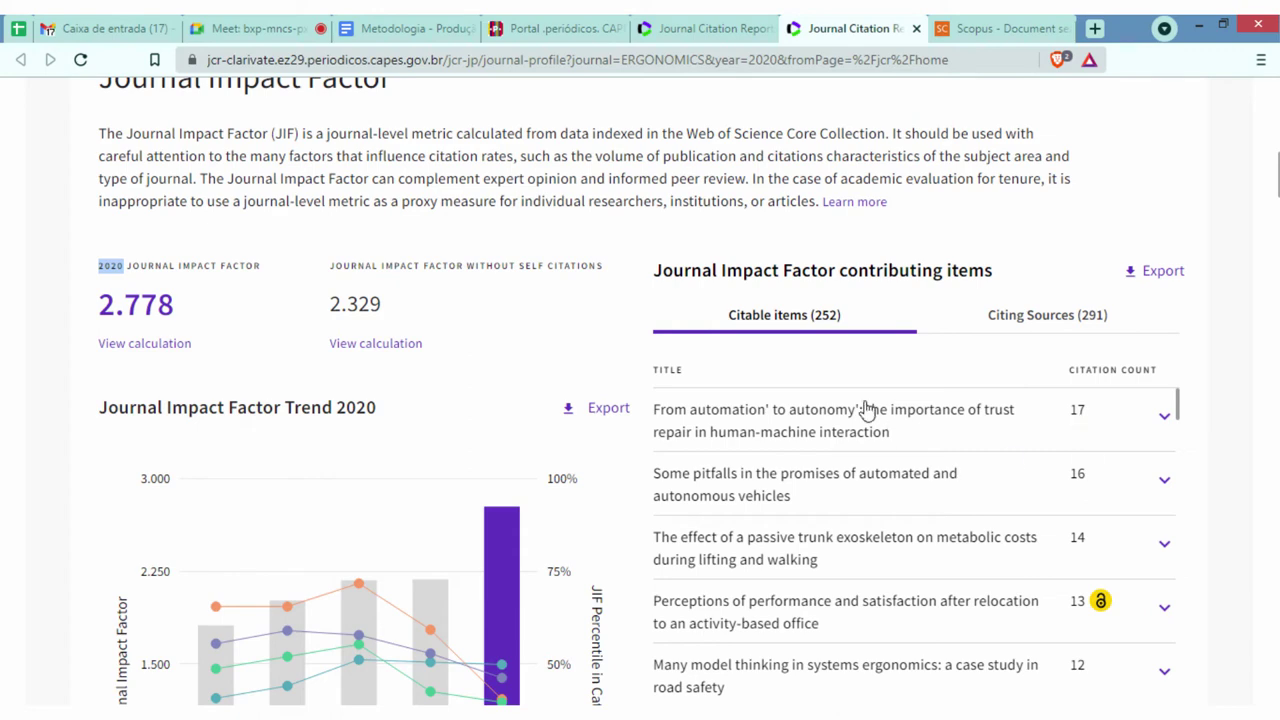
pyautogui.scroll(-2, 754, 363)
pyautogui.scroll(2, 223, 320)
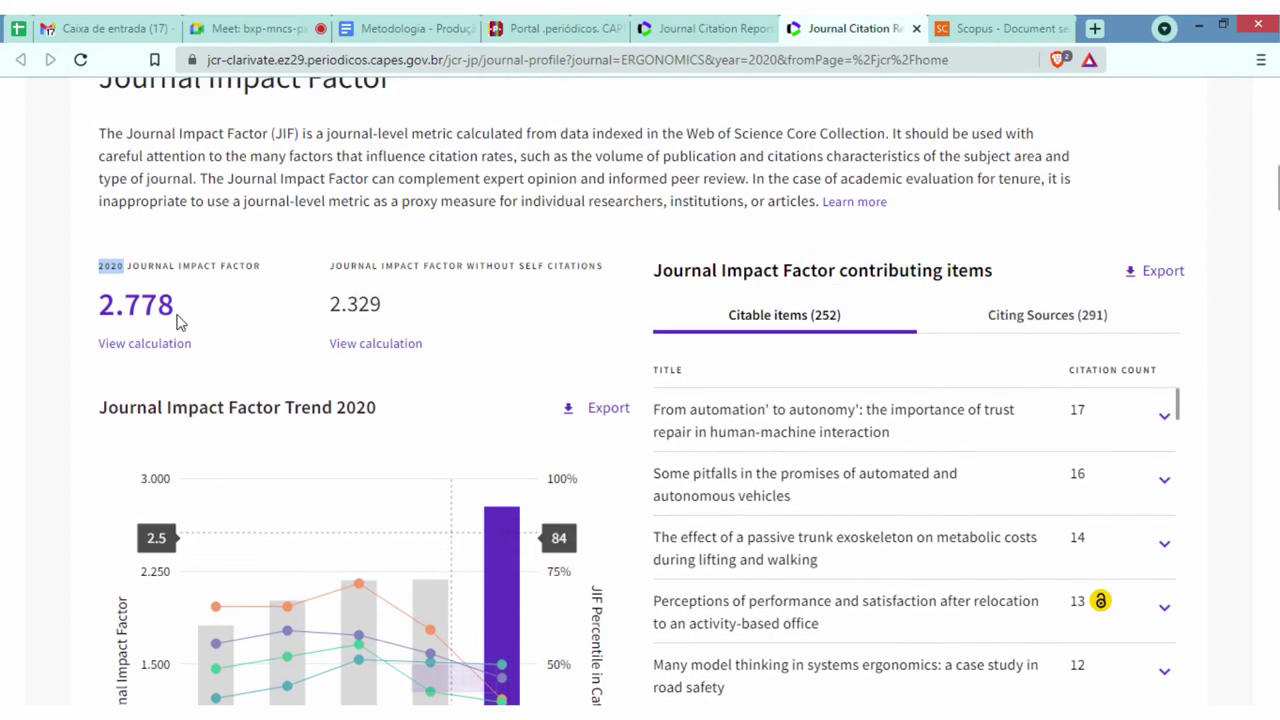
# - Examine the ERGONOMICS journal's Journal Citation Indicator, Total Citations and Citation distribution sections
pyautogui.scroll(-1, 630, 400)
pyautogui.scroll(-4, 671, 428)
pyautogui.scroll(-8, 394, 451)
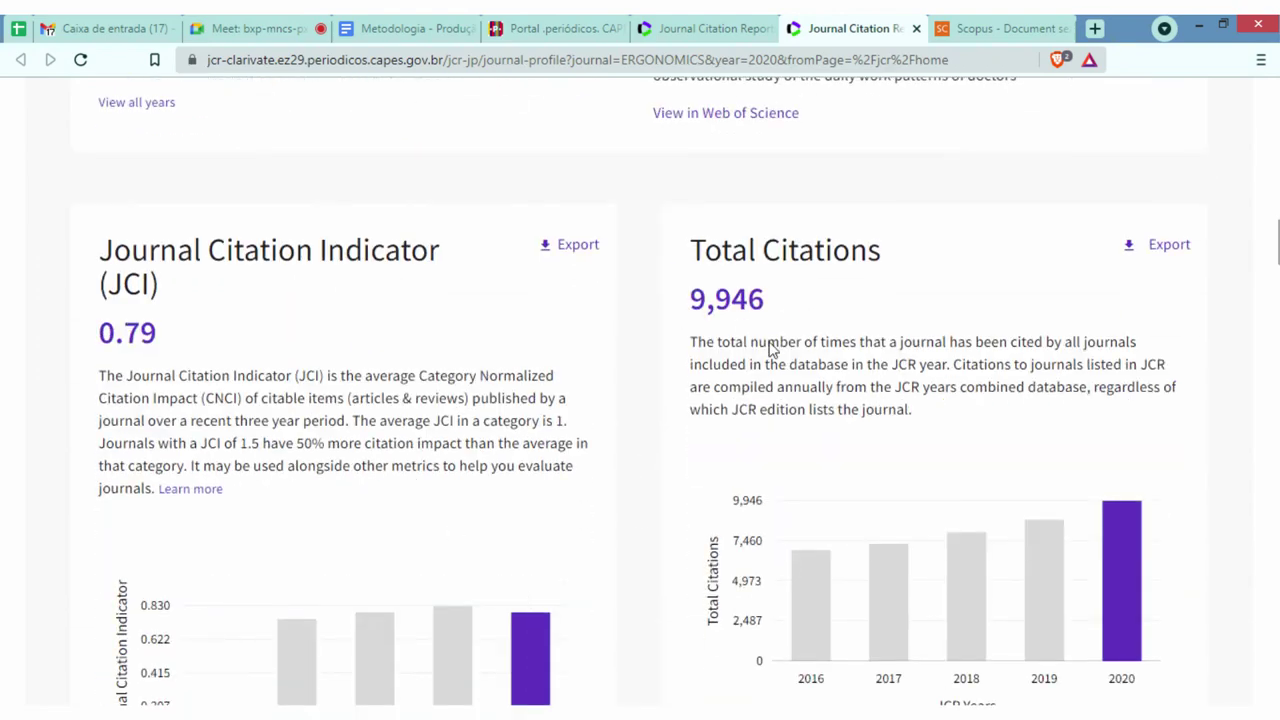
pyautogui.scroll(-2, 613, 424)
pyautogui.scroll(-5, 535, 380)
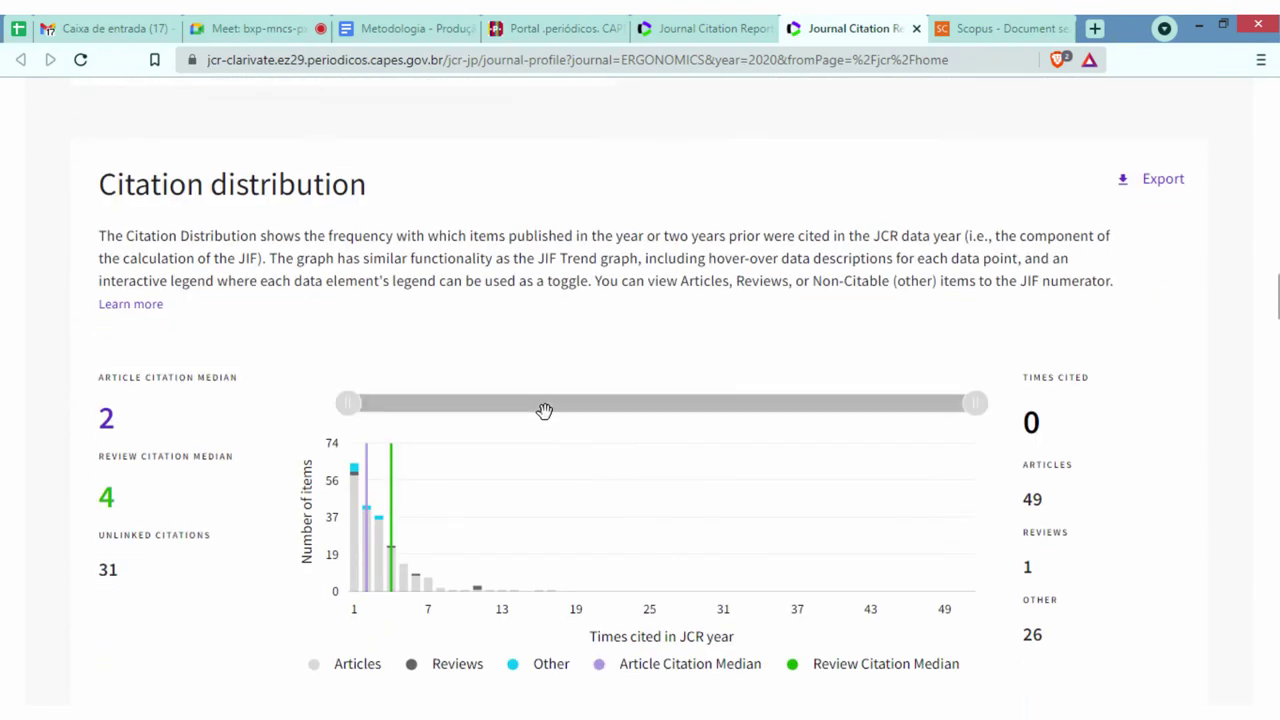
pyautogui.scroll(-2, 1150, 425)
# - Return to the Journal Impact Factor section of ERGONOMICS and highlight the 2020 impact factor value
pyautogui.scroll(15, 430, 374)
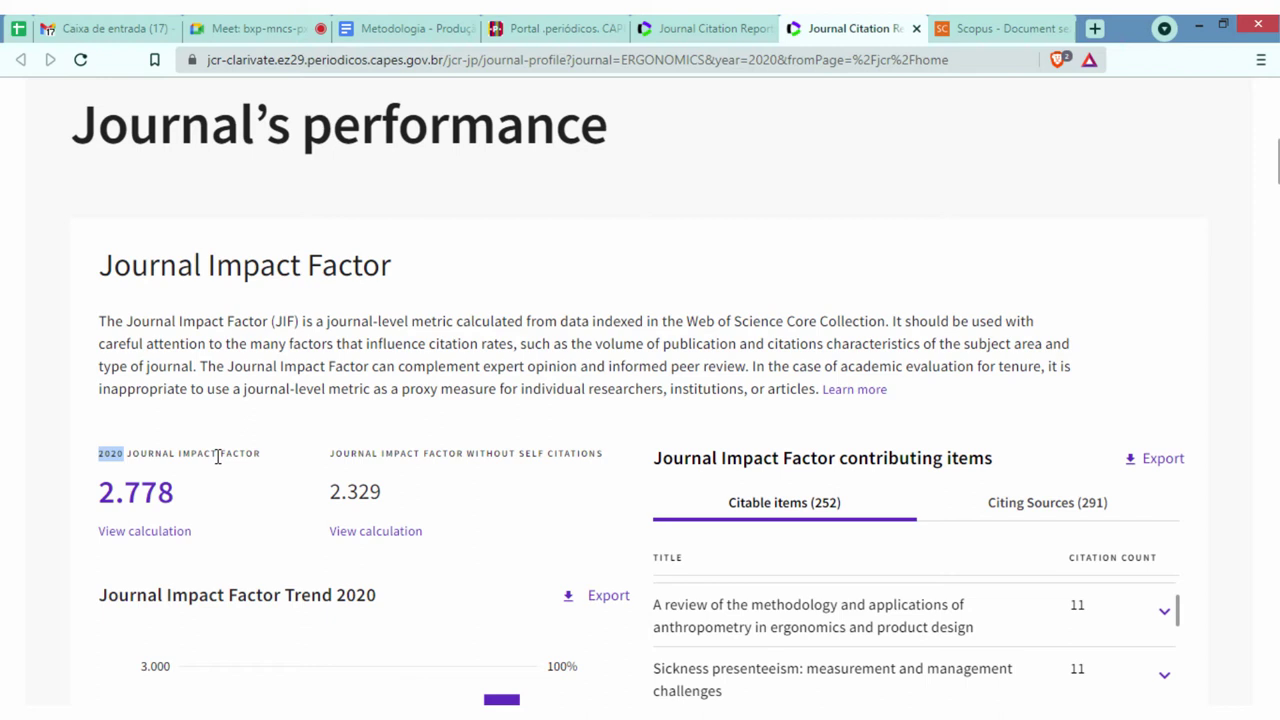
pyautogui.click(112, 454)
pyautogui.scroll(-1, 550, 307)
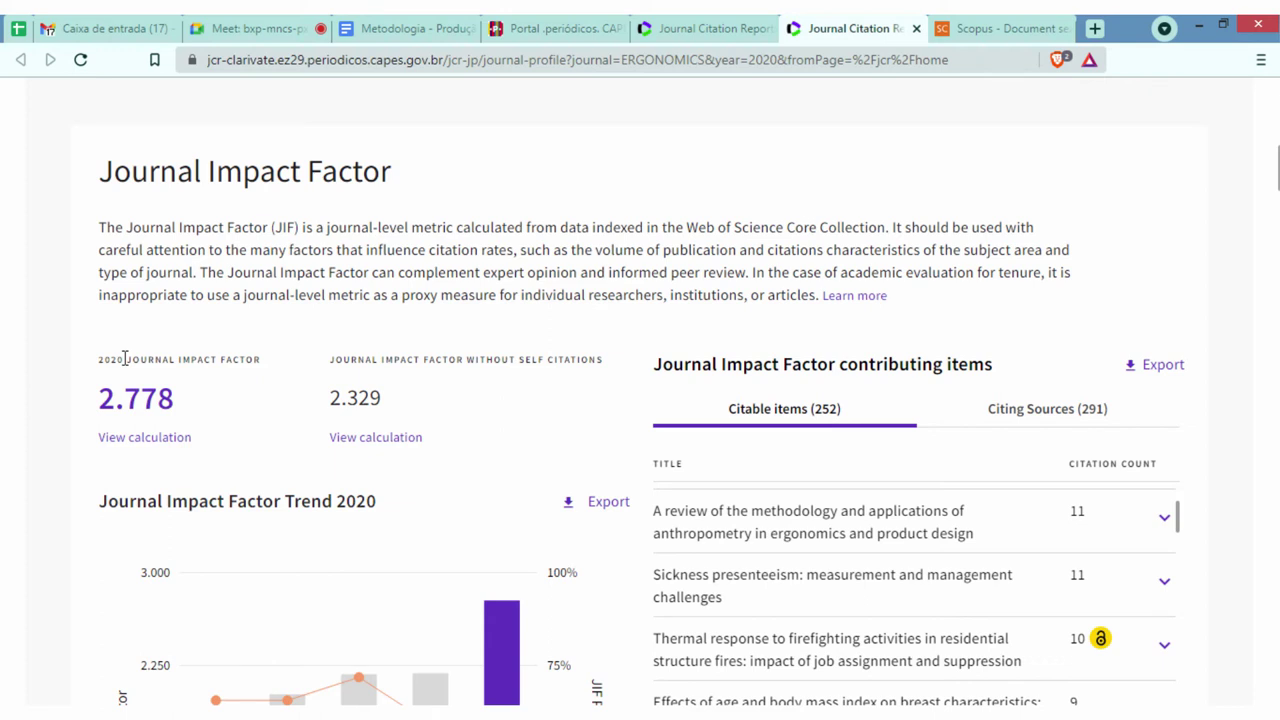
pyautogui.scroll(-3, 711, 286)
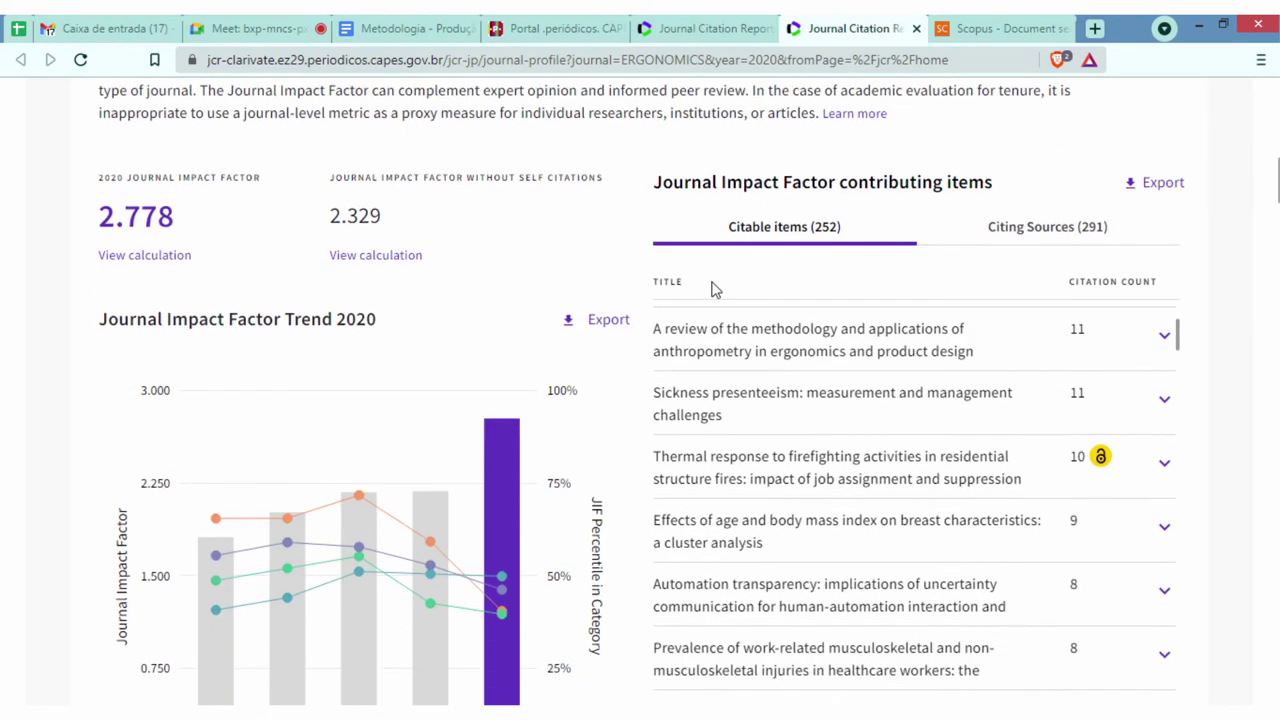
pyautogui.scroll(2, 1146, 364)
pyautogui.scroll(6, 1146, 364)
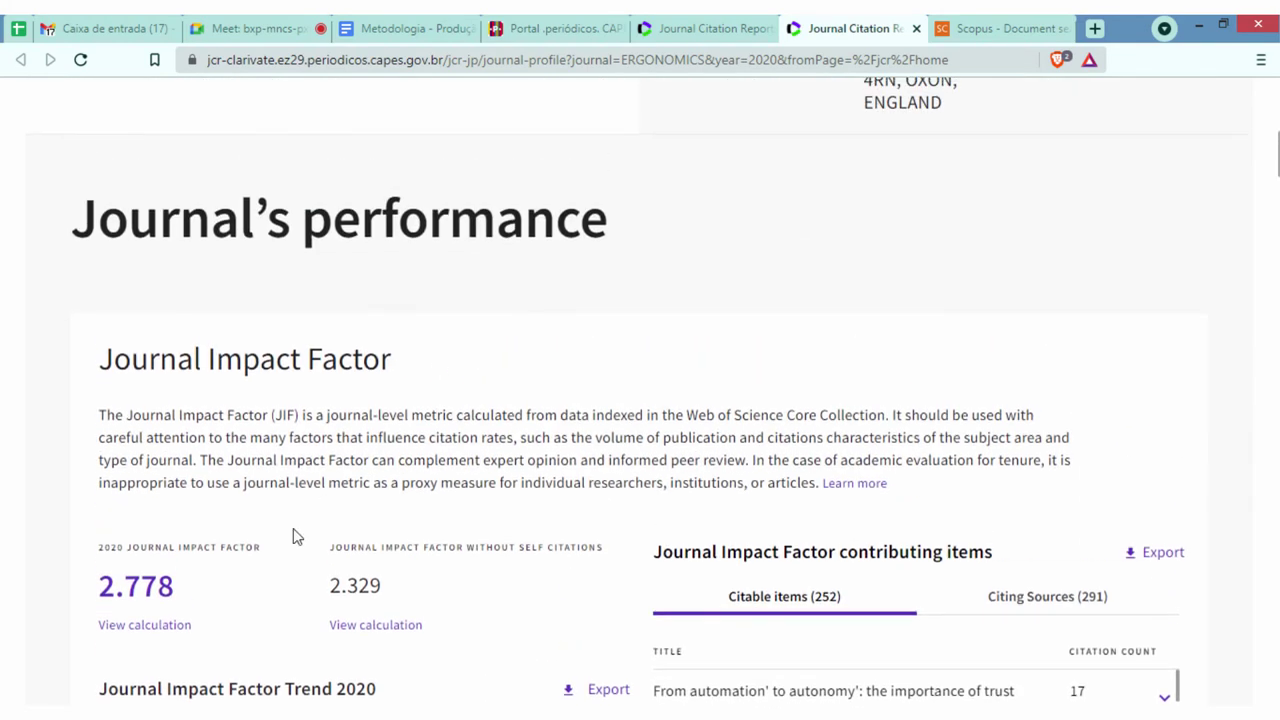
pyautogui.moveTo(215, 581); pyautogui.dragTo(100, 586)
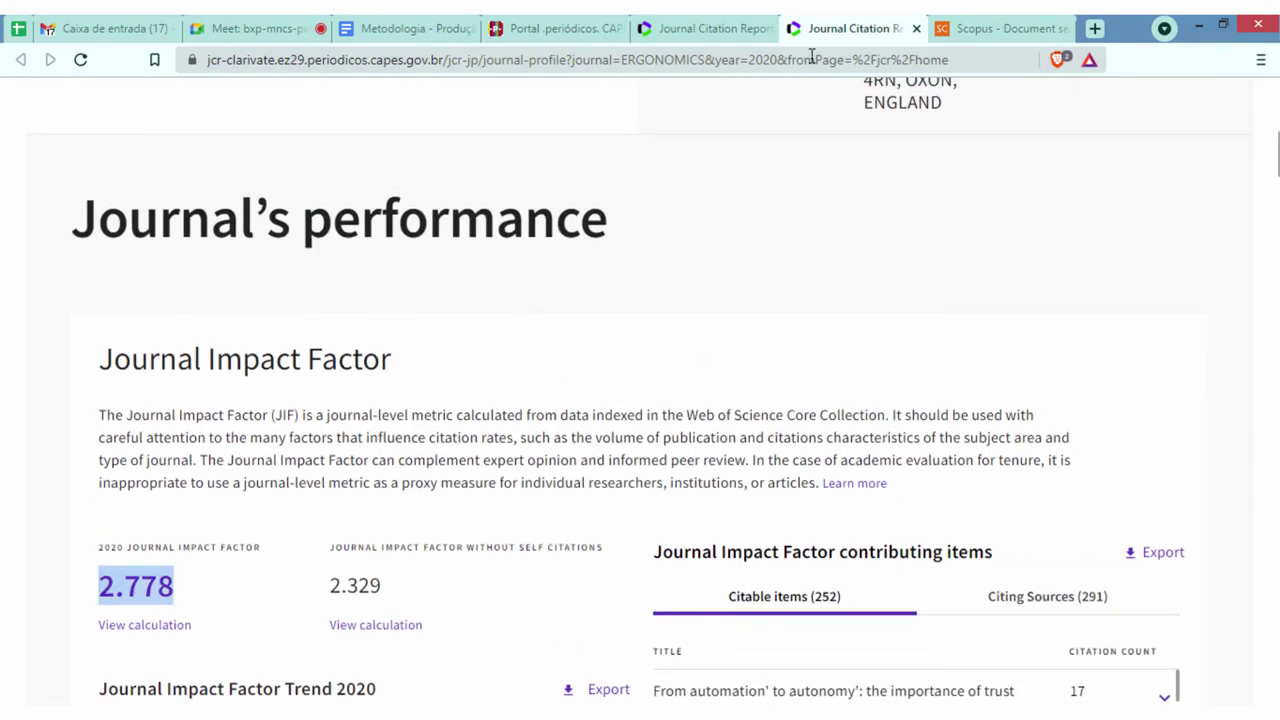
# - Go back to the "ergonom" search results and open the profile of the journal Ergonomics in Design
pyautogui.click(752, 24)
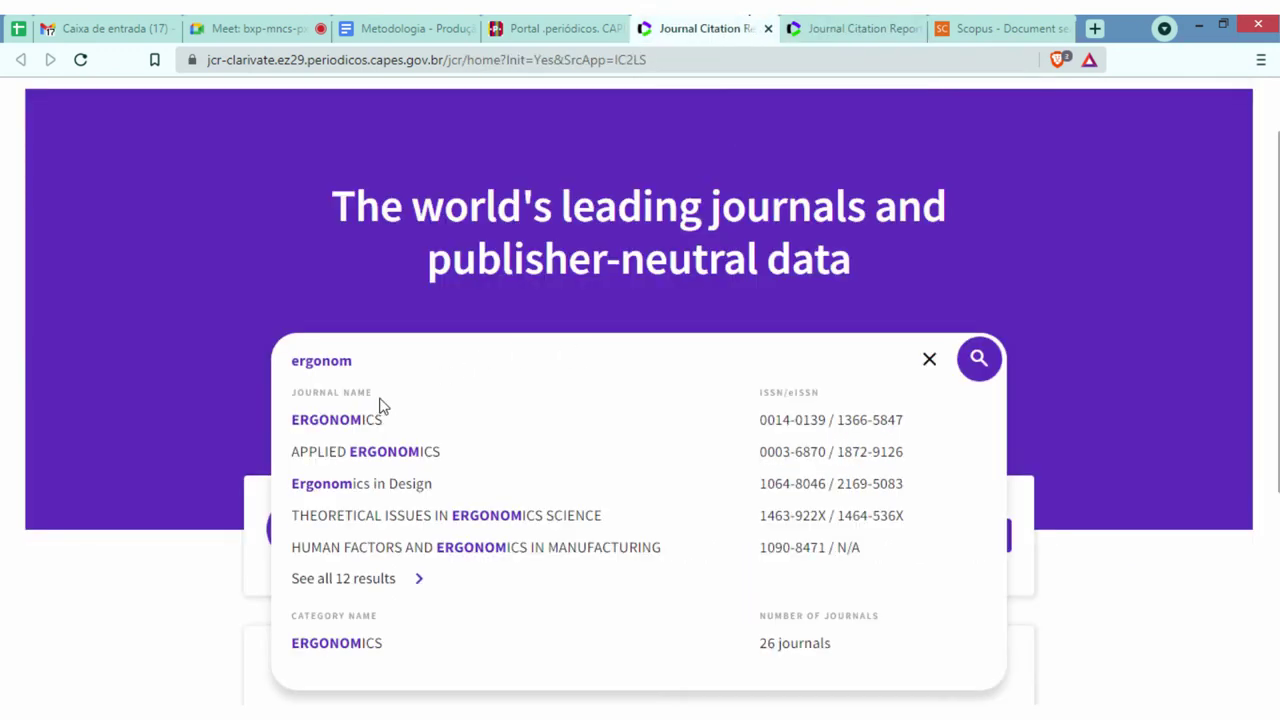
pyautogui.click(850, 36)
pyautogui.scroll(-1, 447, 347)
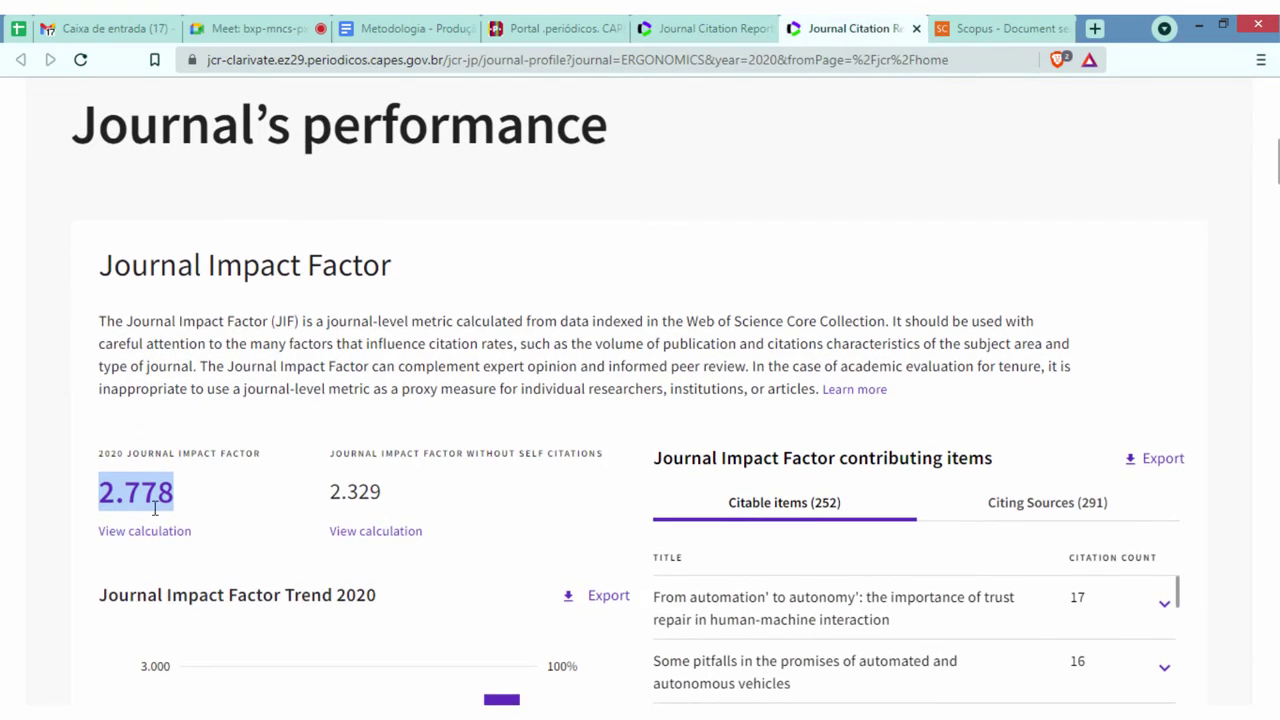
pyautogui.click(735, 35)
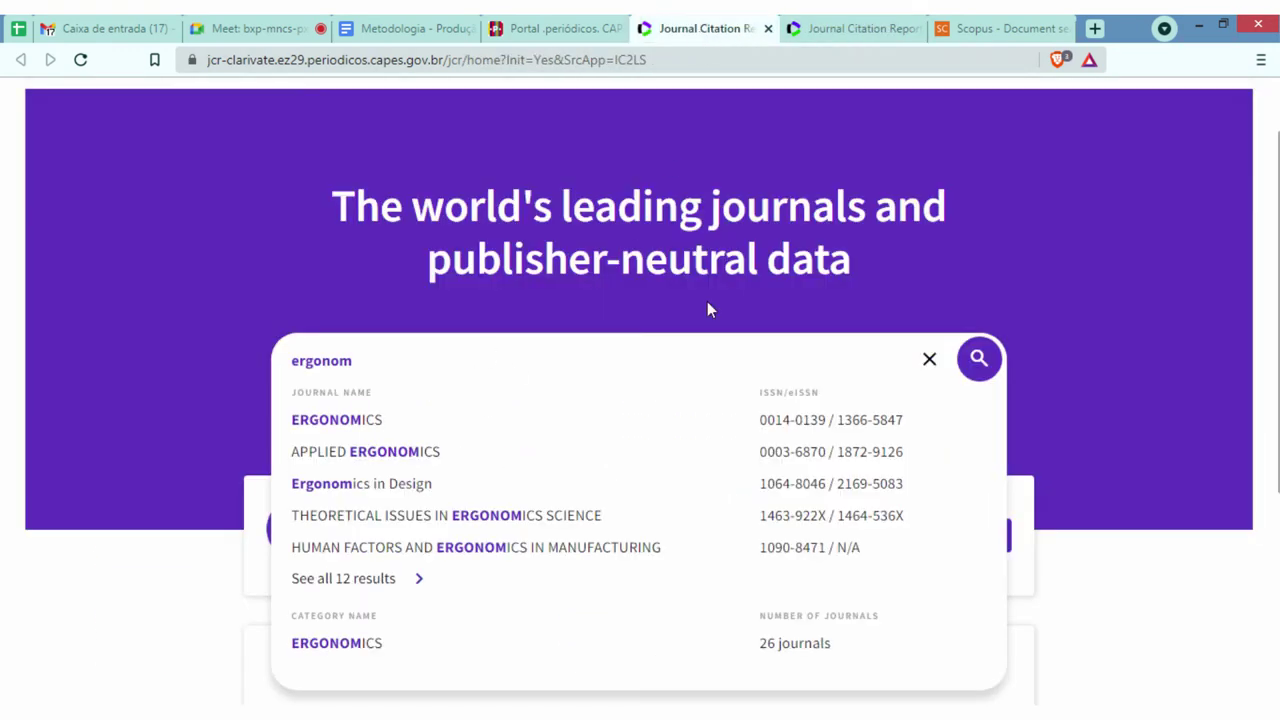
pyautogui.rightClick(388, 490)
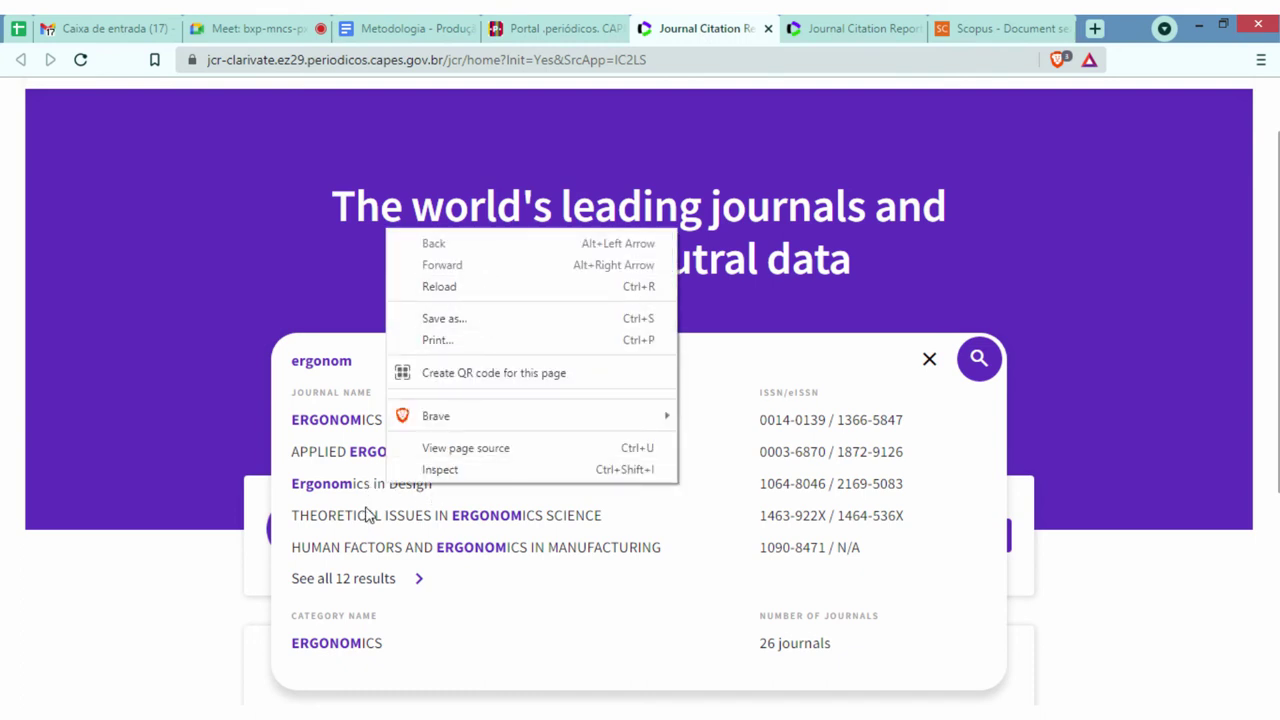
pyautogui.click(361, 495)
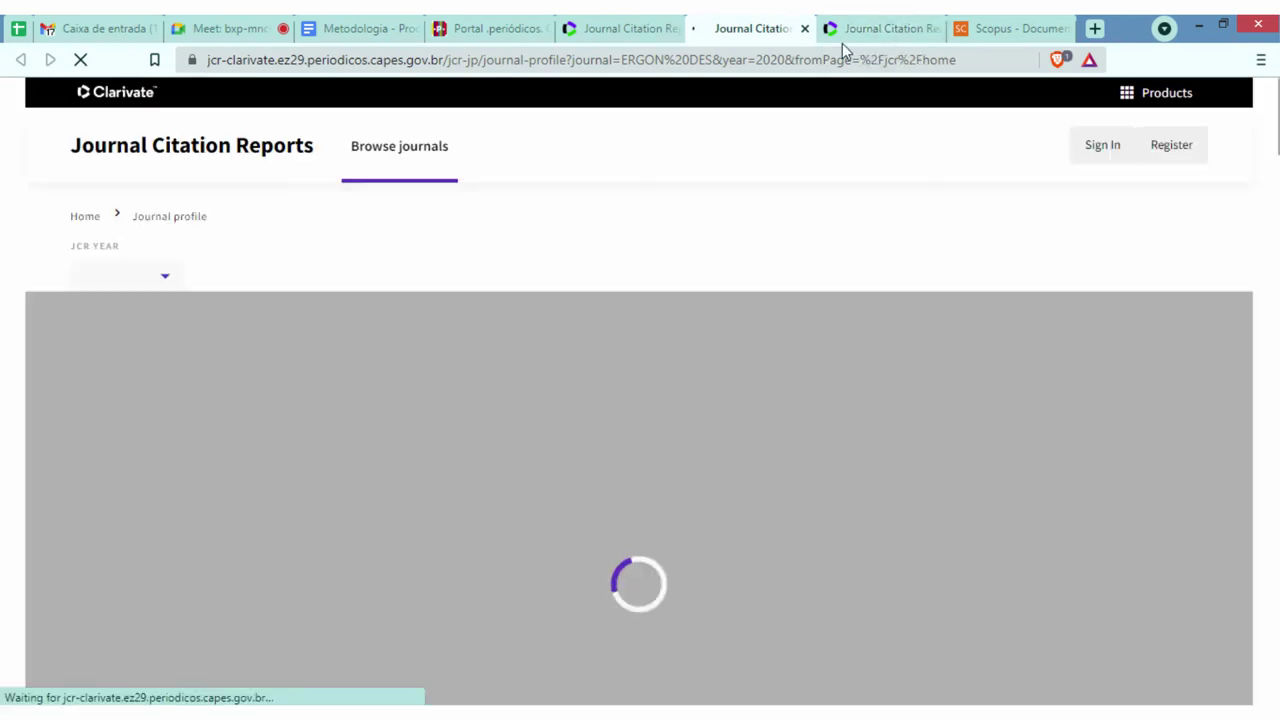
# - Examine the performance section of Ergonomics in Design for its Journal Citation Indicator and total citations, comparing it with the ERGONOMICS profile
pyautogui.scroll(-9, 480, 417)
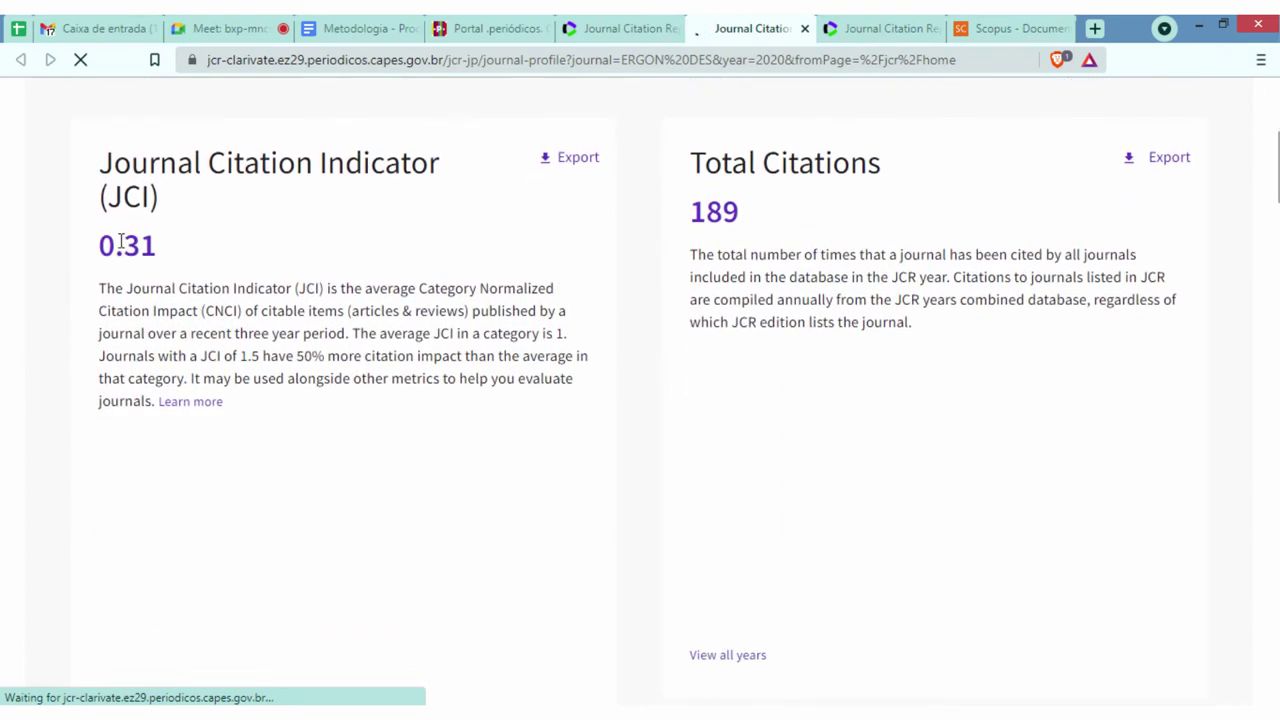
pyautogui.scroll(-2, 414, 394)
pyautogui.scroll(2, 214, 314)
pyautogui.click(877, 24)
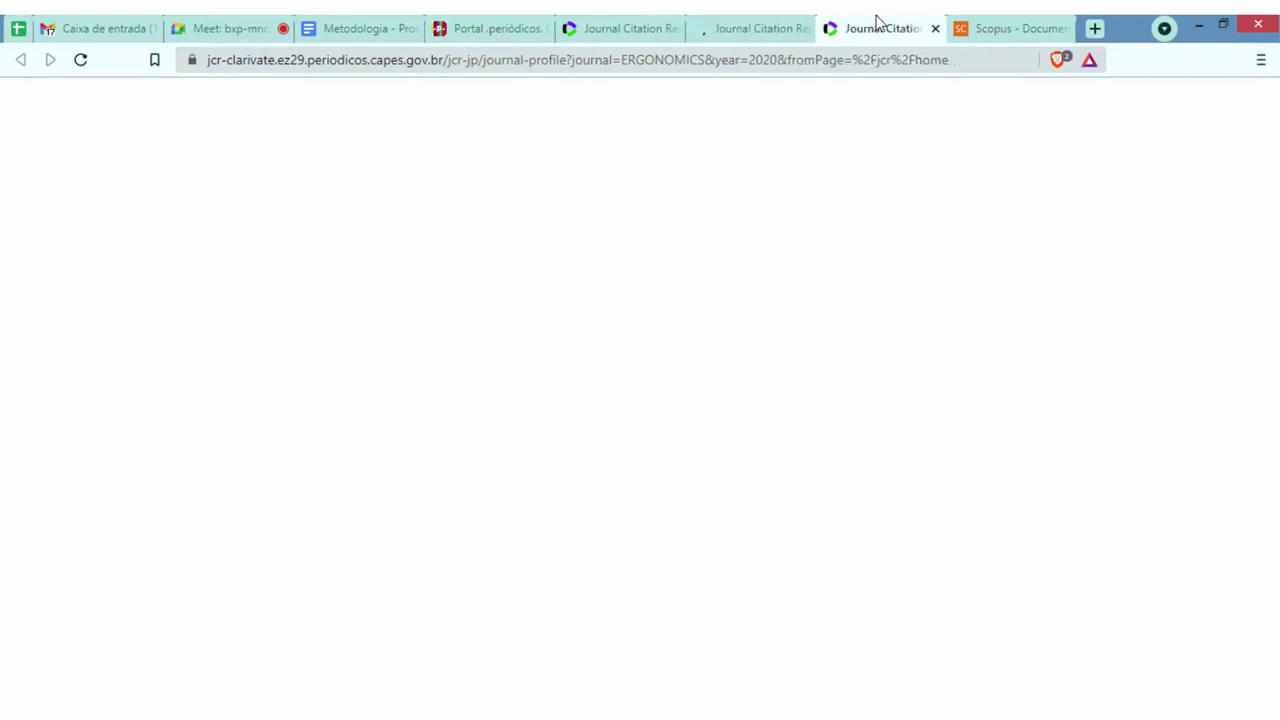
pyautogui.click(752, 24)
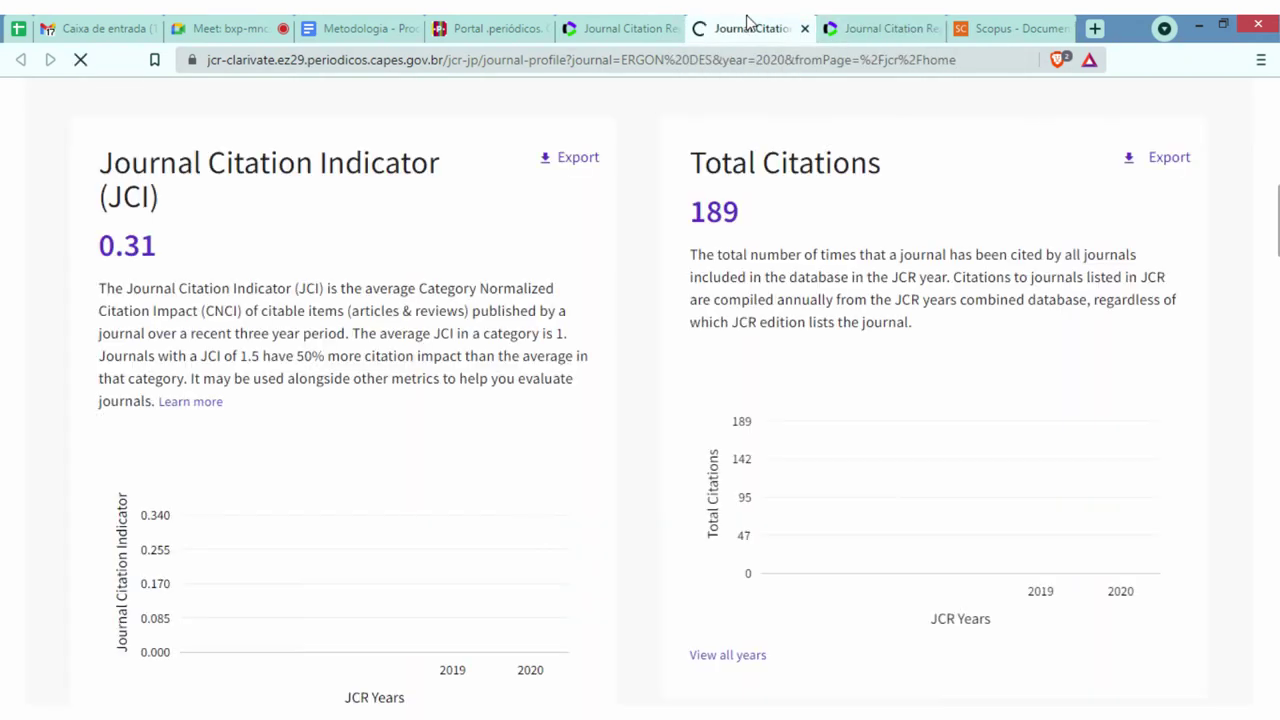
pyautogui.scroll(6, 337, 523)
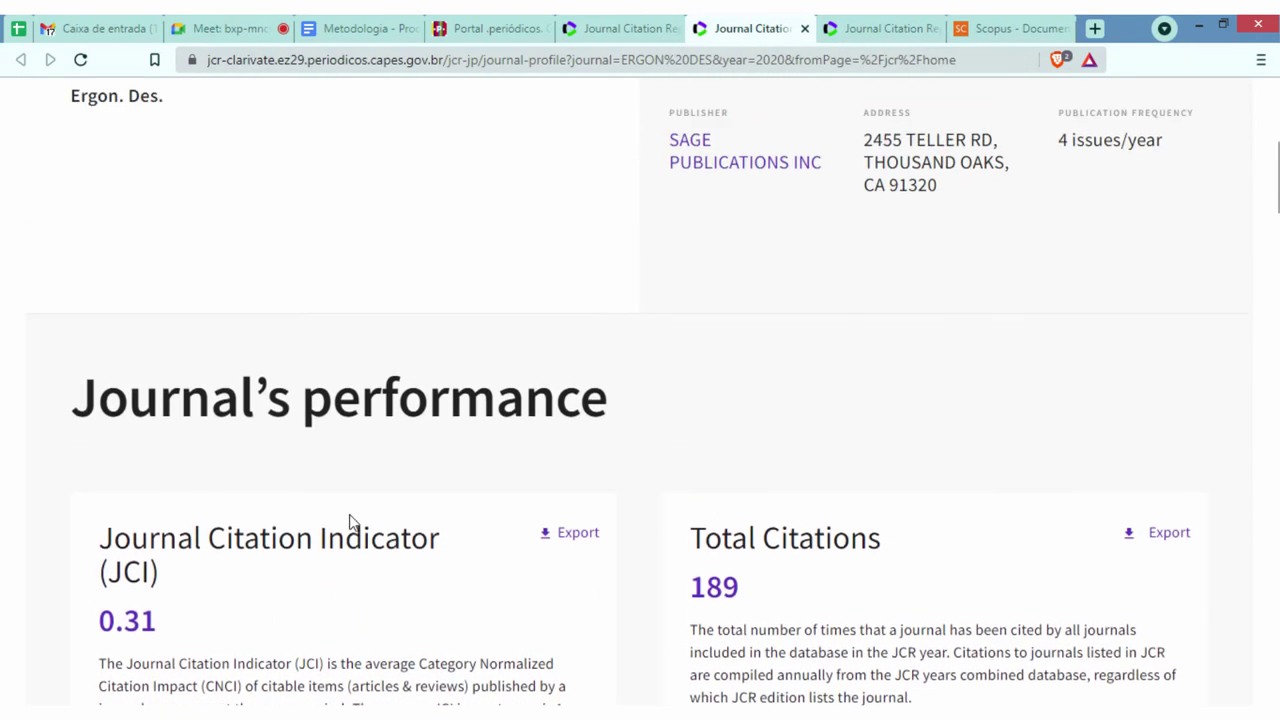
pyautogui.scroll(-4, 373, 416)
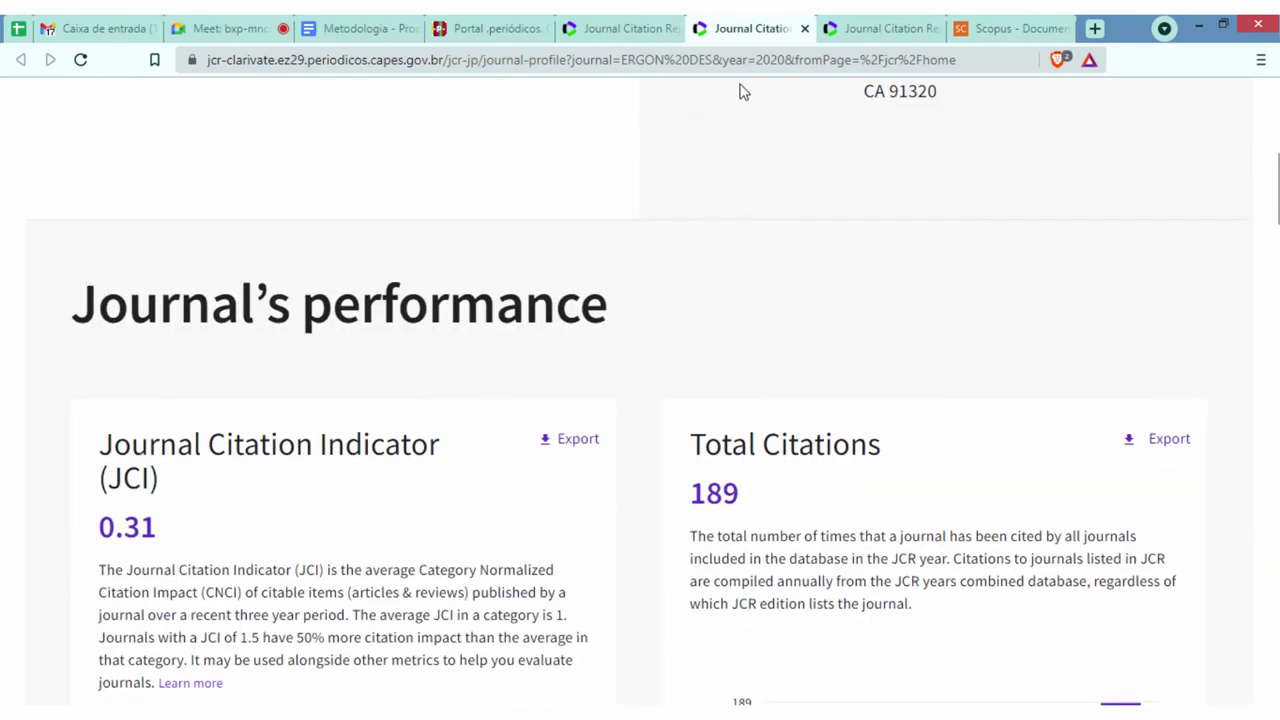
# - Revisit the ERGONOMICS profile and close both open journal profiles, returning to the "ergonom" search results in Journal Citation Reports
pyautogui.click(824, 26)
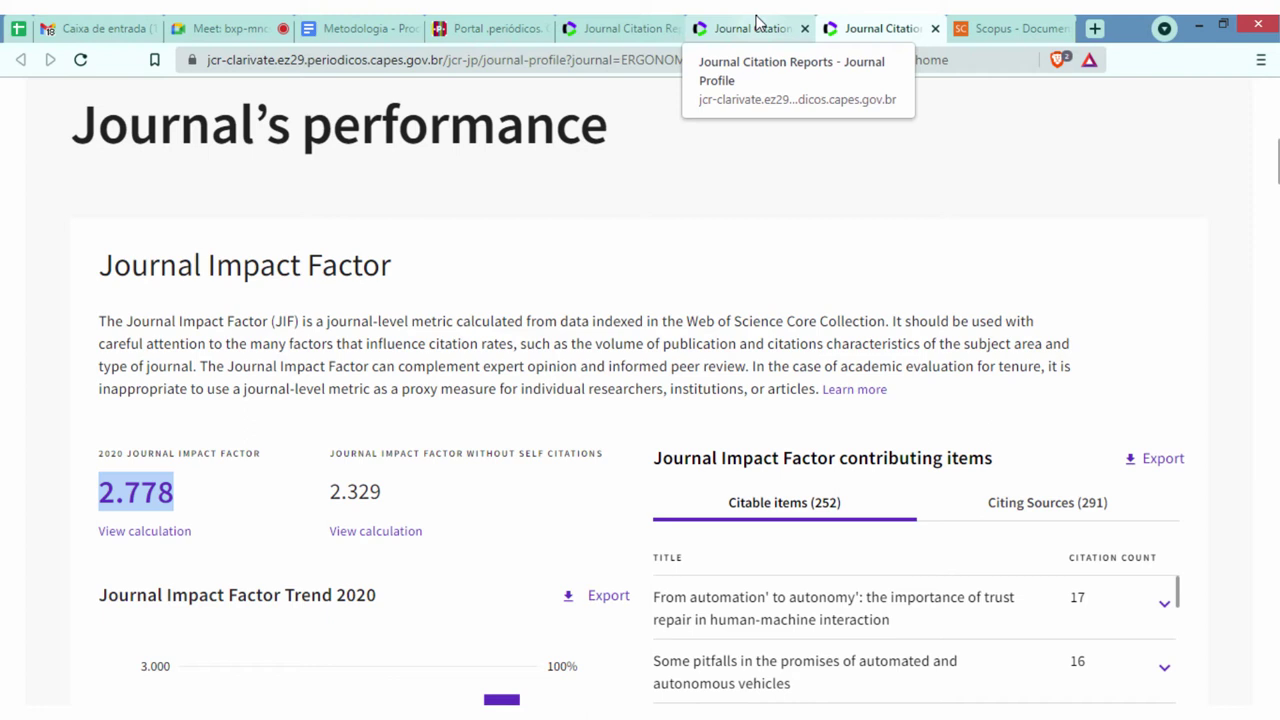
pyautogui.click(610, 26)
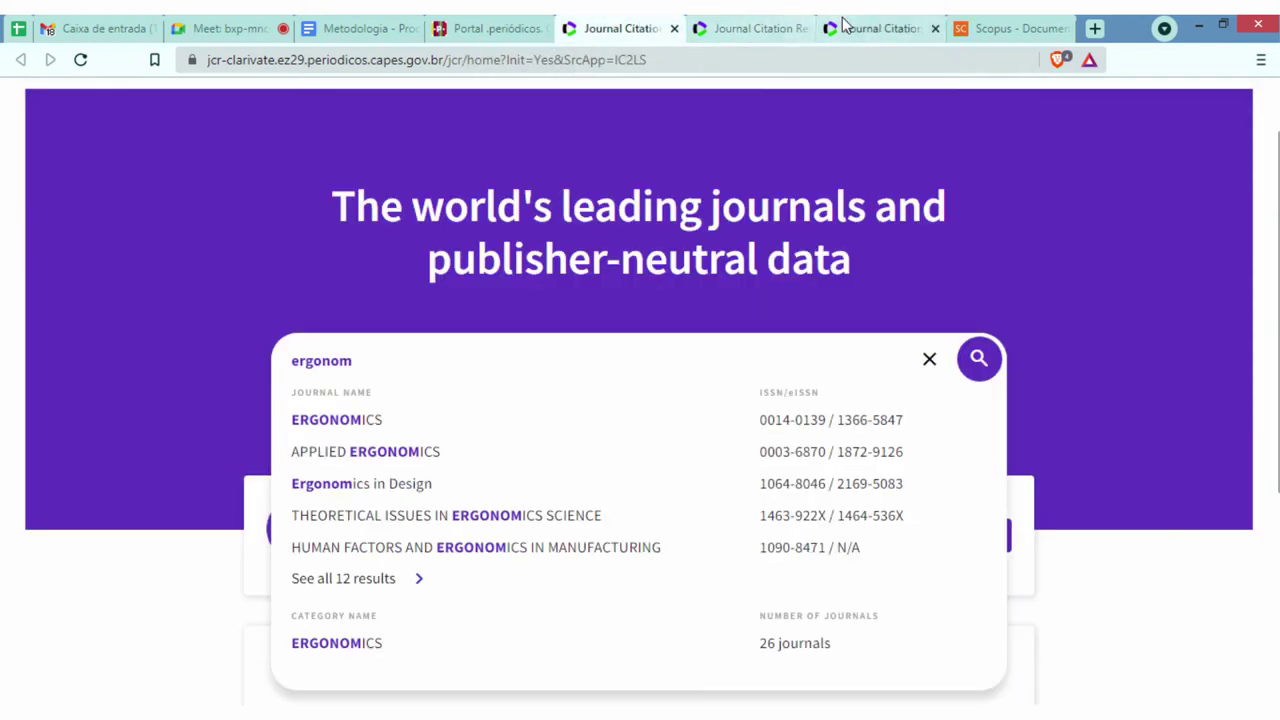
pyautogui.click(760, 28)
pyautogui.click(805, 29)
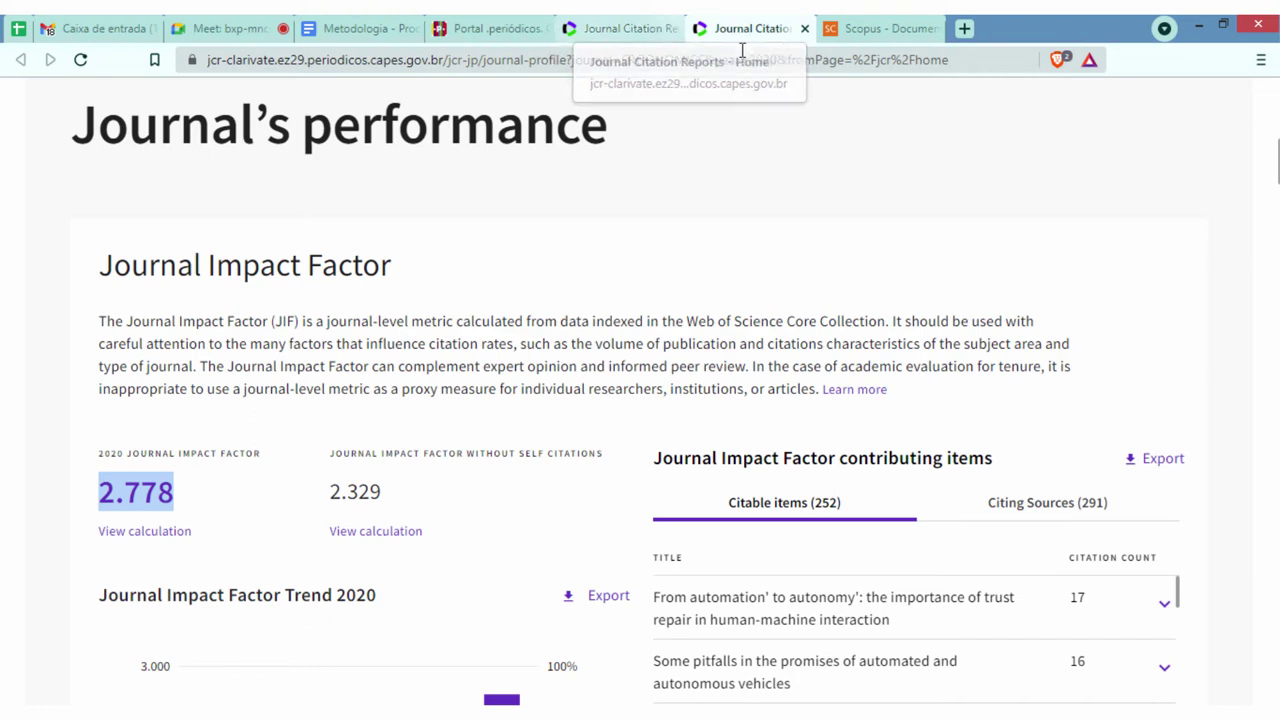
pyautogui.click(804, 28)
pyautogui.click(645, 22)
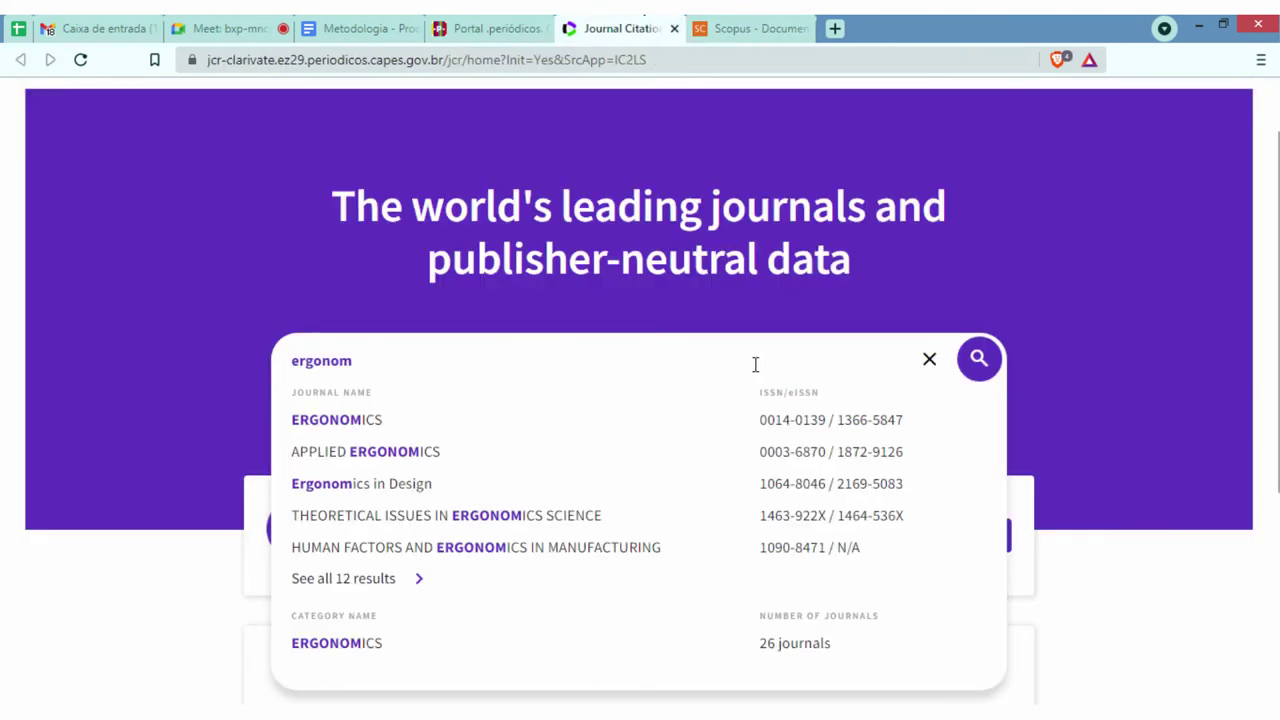
# - Open the journal list of the ERGONOMICS category and highlight the category name of Accident Analysis and Prevention
pyautogui.scroll(-1, 1100, 275)
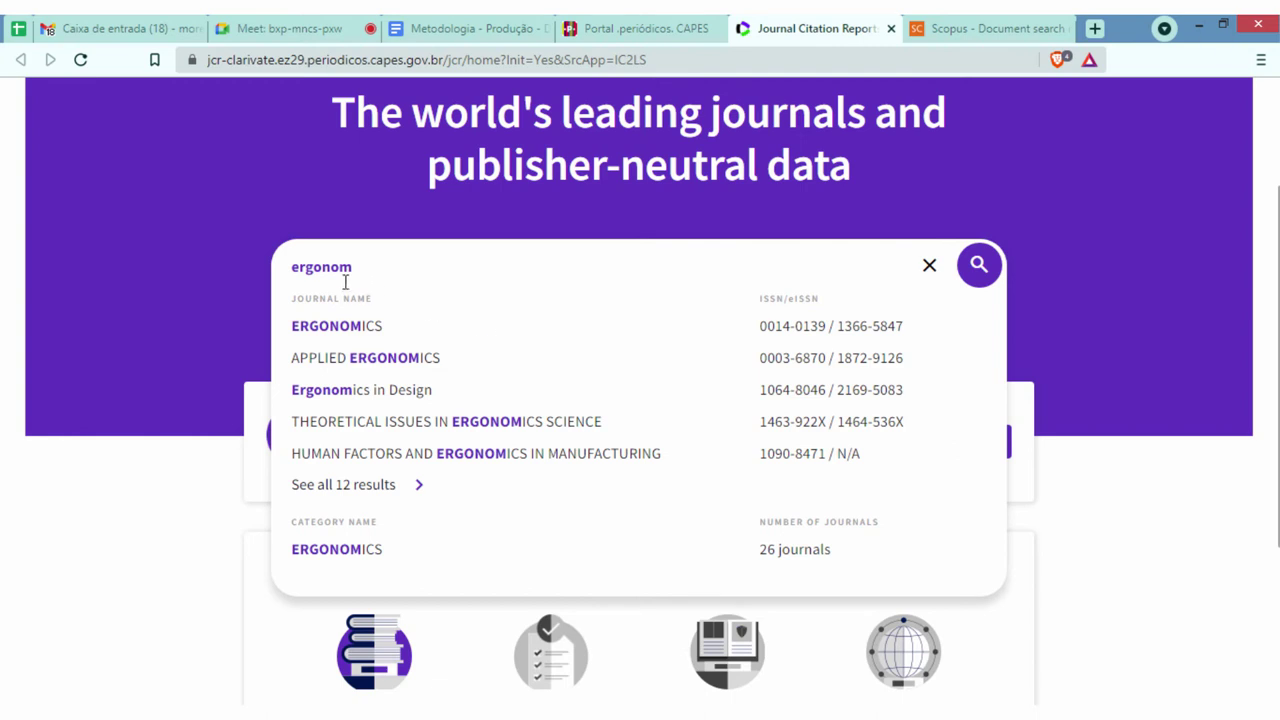
pyautogui.click(333, 558)
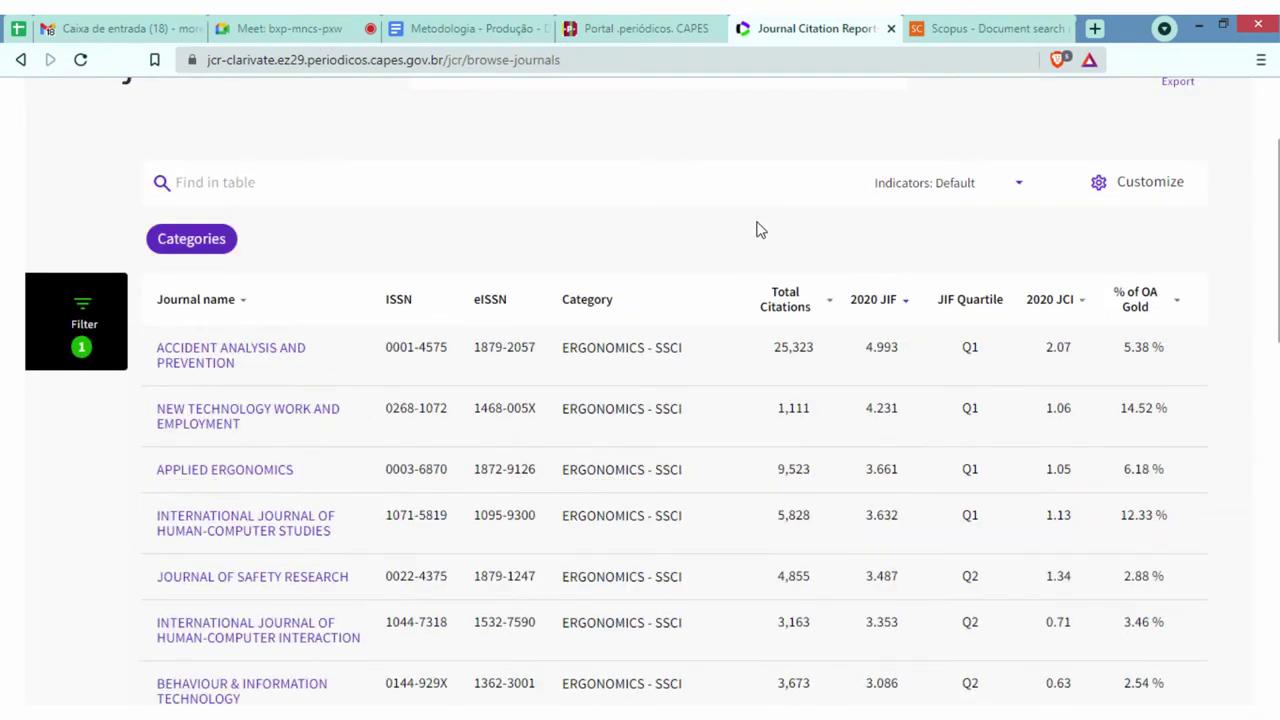
pyautogui.scroll(-2, 680, 310)
pyautogui.scroll(2, 603, 380)
pyautogui.moveTo(568, 352); pyautogui.dragTo(657, 346)
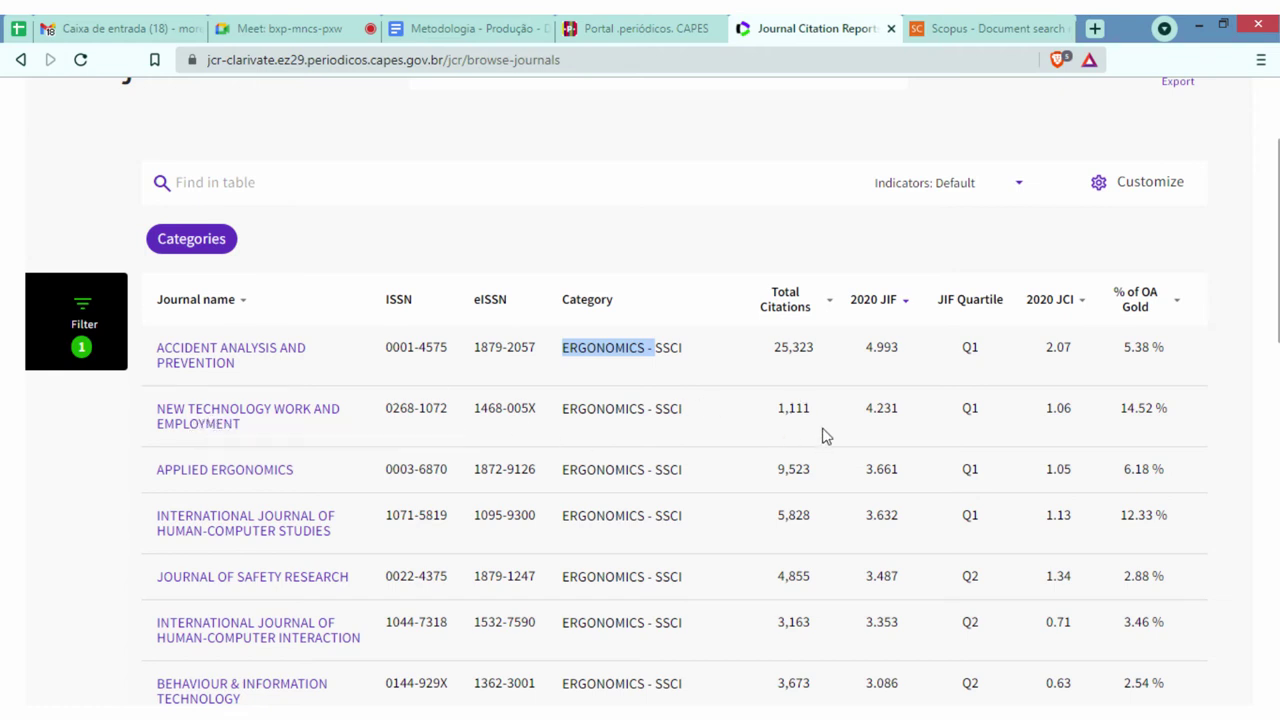
# - Highlight the 2020 JIF of New Technology Work and Employment and review the ranking of ergonomics journals
pyautogui.moveTo(897, 428); pyautogui.dragTo(857, 441)
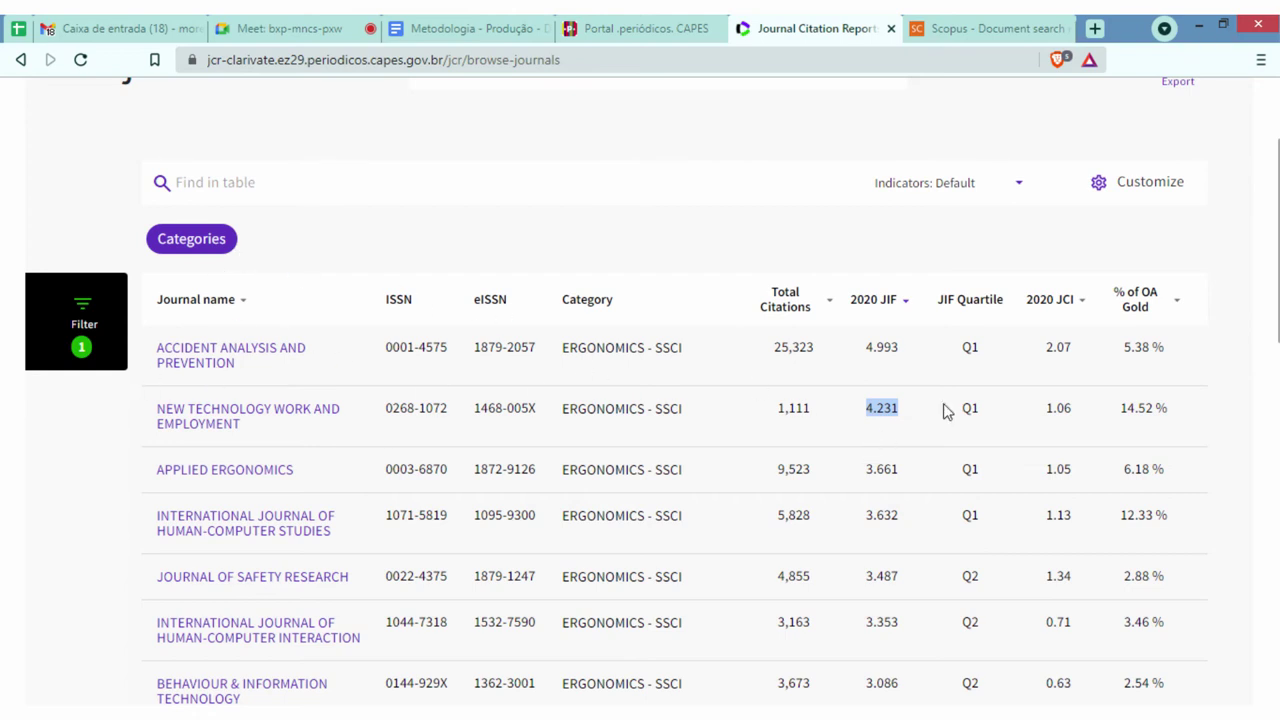
pyautogui.scroll(-2, 601, 391)
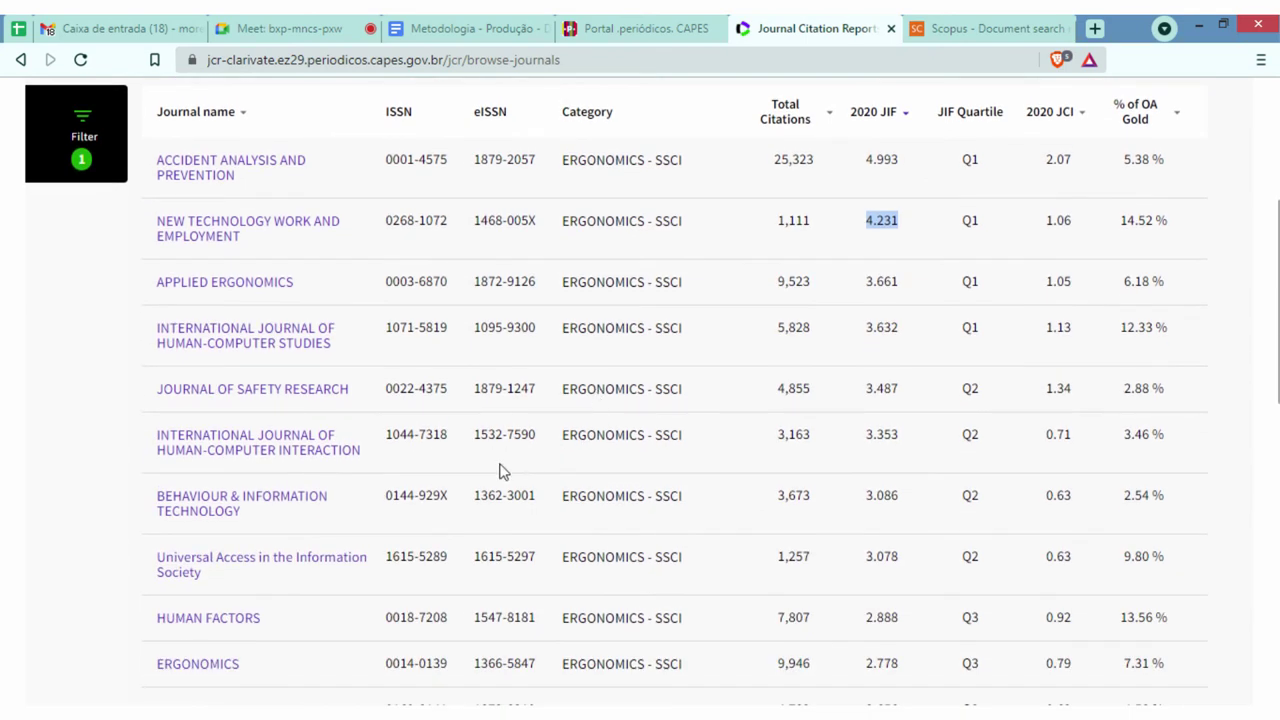
pyautogui.scroll(1, 510, 450)
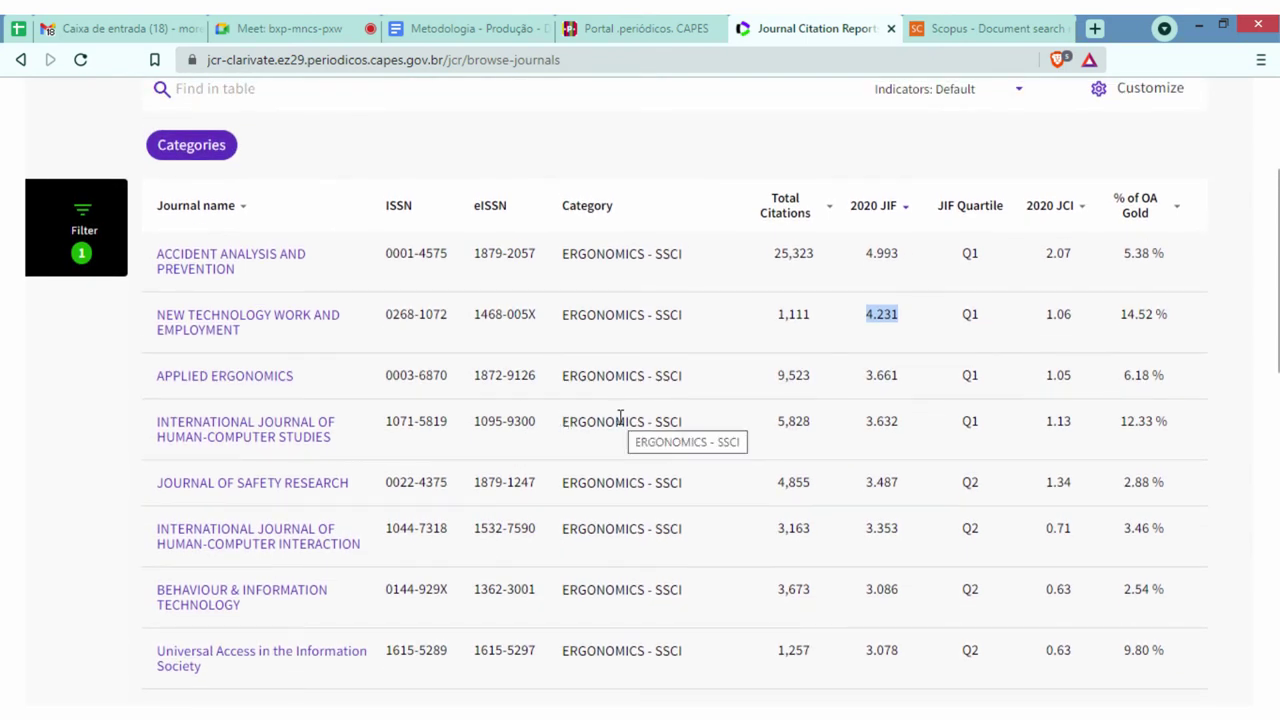
pyautogui.scroll(3, 880, 265)
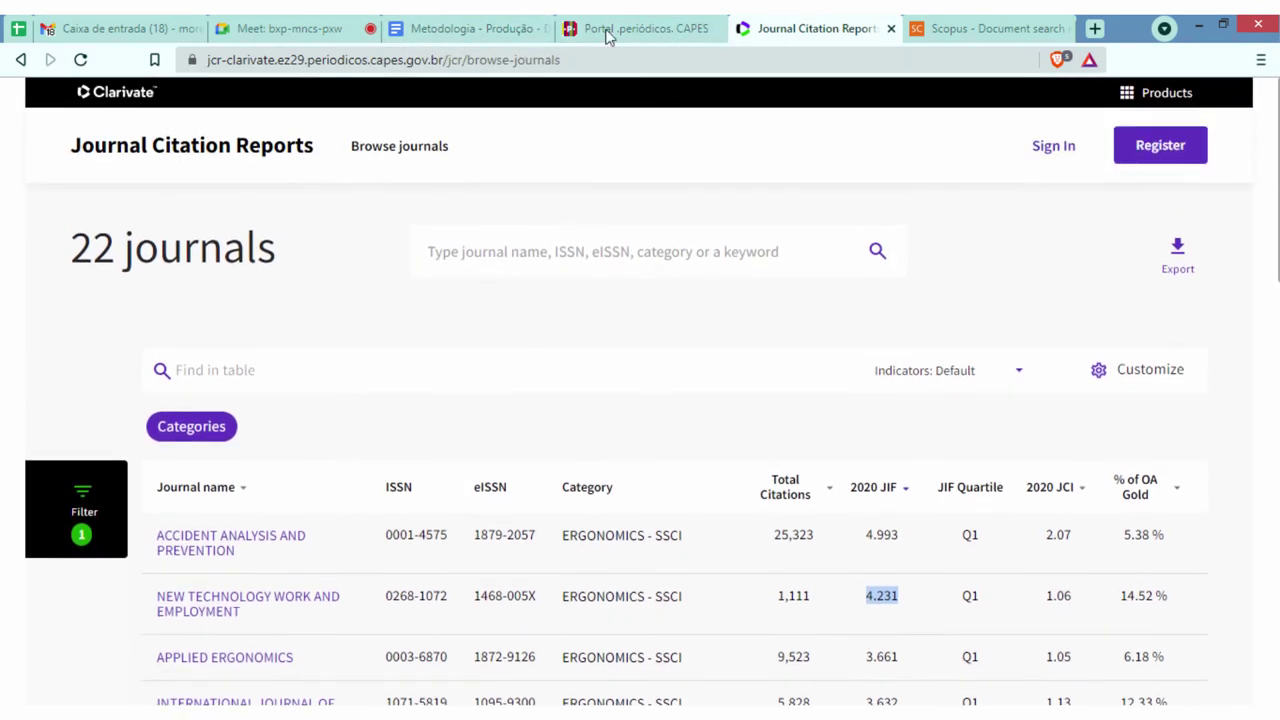
# - Switch to the Metodologia - Produção document and highlight "journal citation reports" under PERIÓDICOS
pyautogui.click(481, 22)
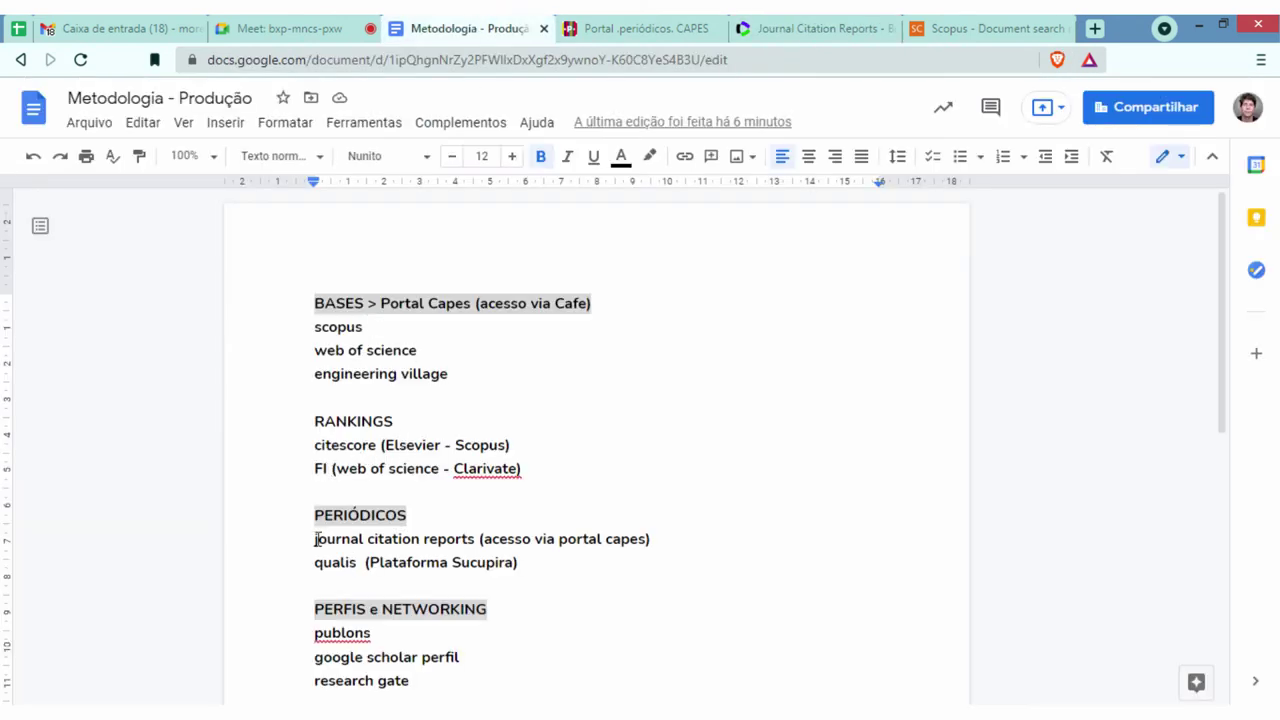
pyautogui.moveTo(397, 545); pyautogui.dragTo(476, 539)
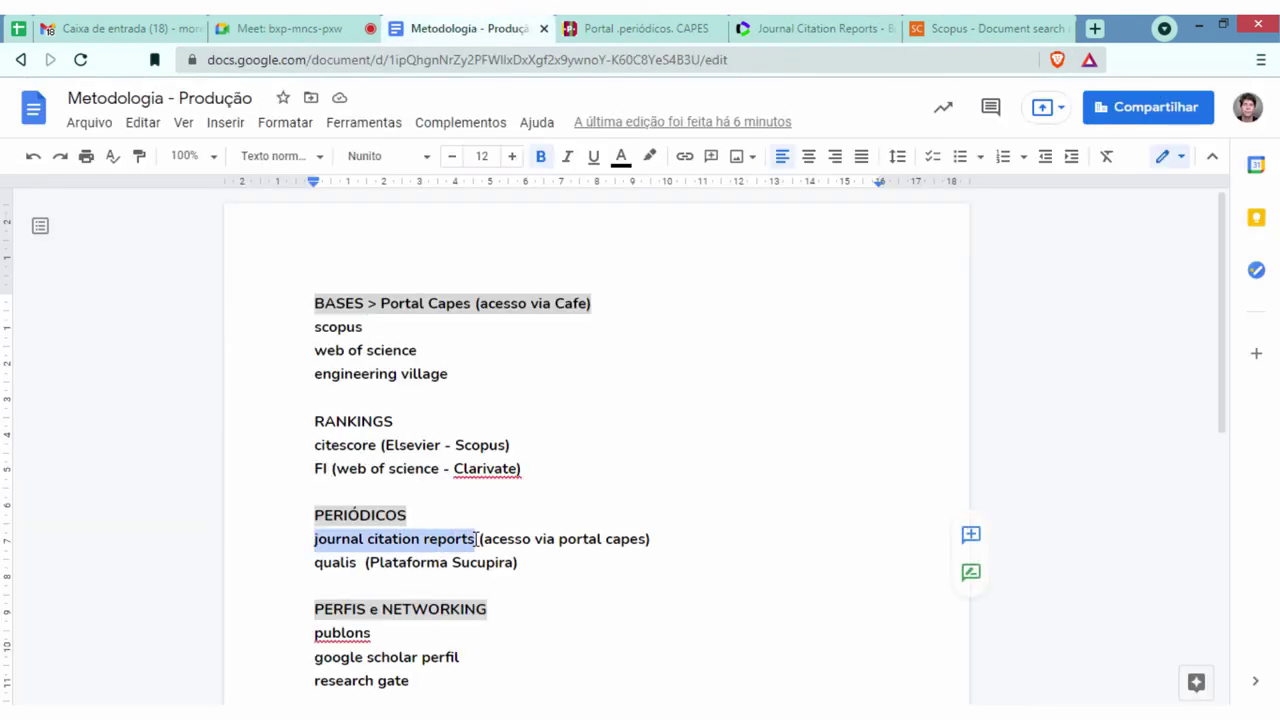
pyautogui.doubleClick(324, 470)
pyautogui.moveTo(314, 540); pyautogui.dragTo(476, 538)
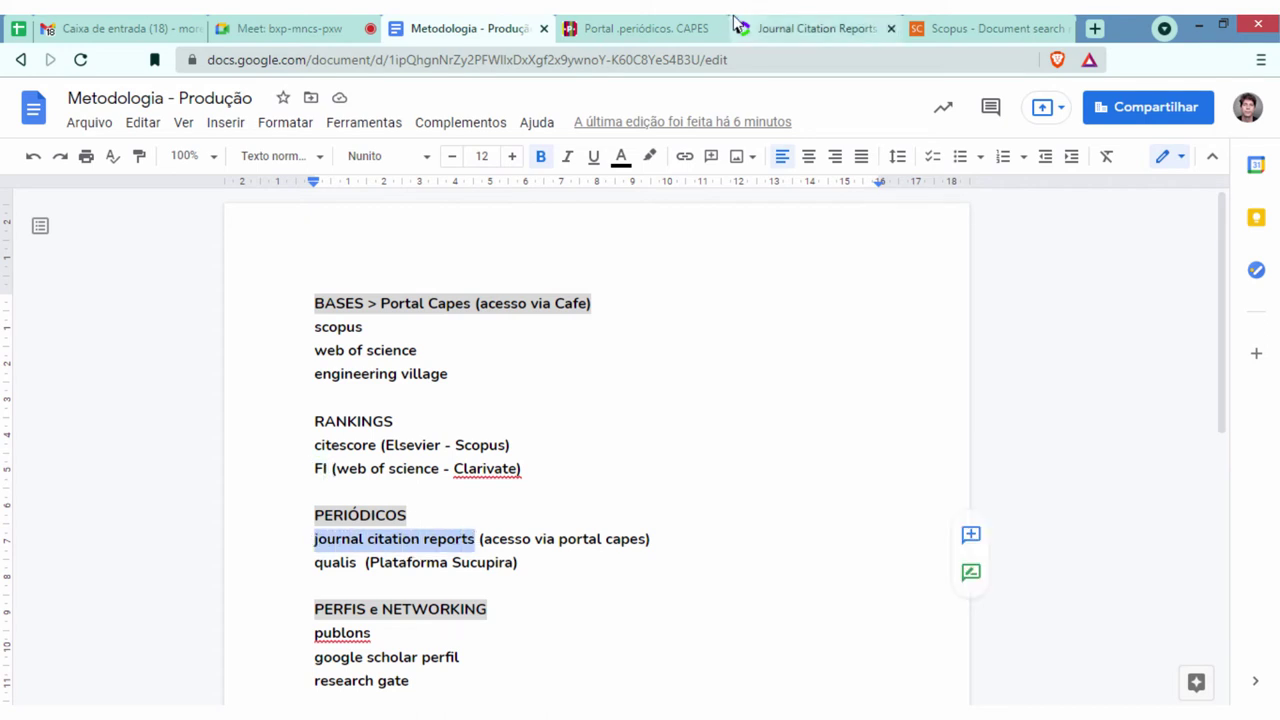
# - Examine the ergonomics journal list in Journal Citation Reports again, alternating with the Scopus document results
pyautogui.click(686, 22)
pyautogui.click(846, 30)
pyautogui.scroll(-1, 666, 429)
pyautogui.scroll(1, 329, 234)
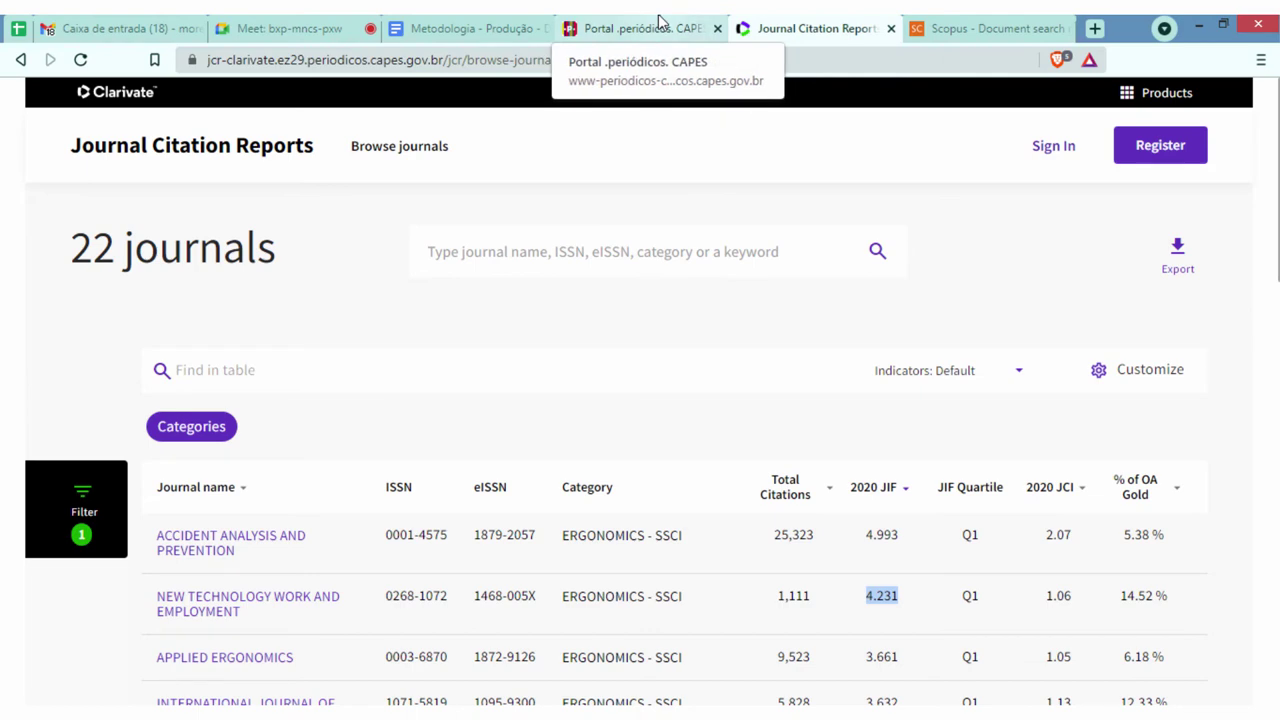
pyautogui.click(955, 30)
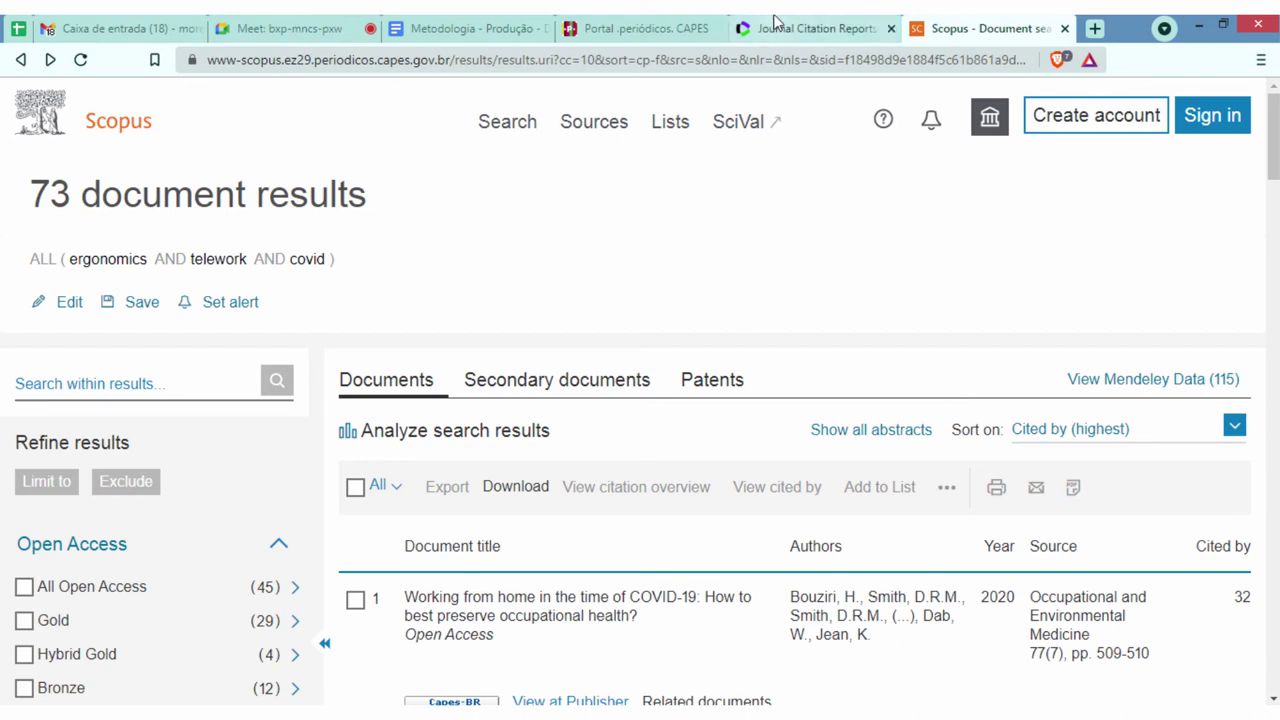
pyautogui.click(775, 26)
pyautogui.click(980, 28)
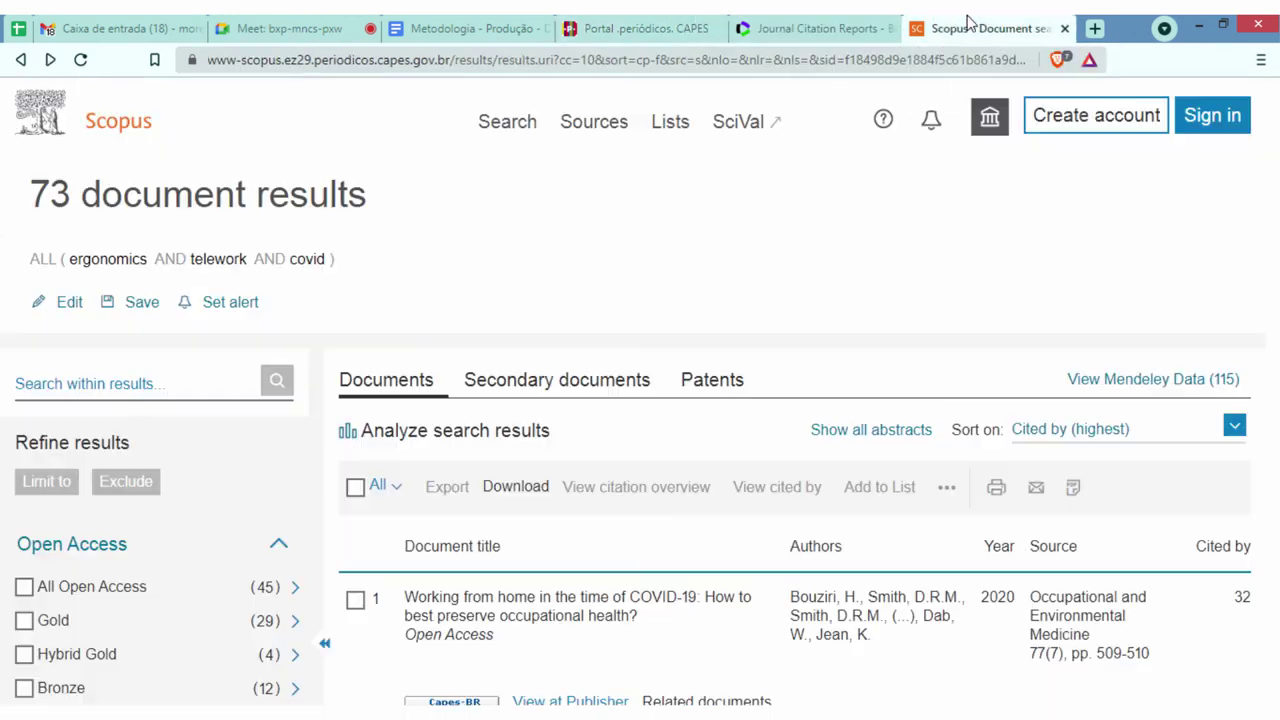
pyautogui.click(785, 27)
pyautogui.scroll(-1, 672, 350)
pyautogui.scroll(-2, 672, 350)
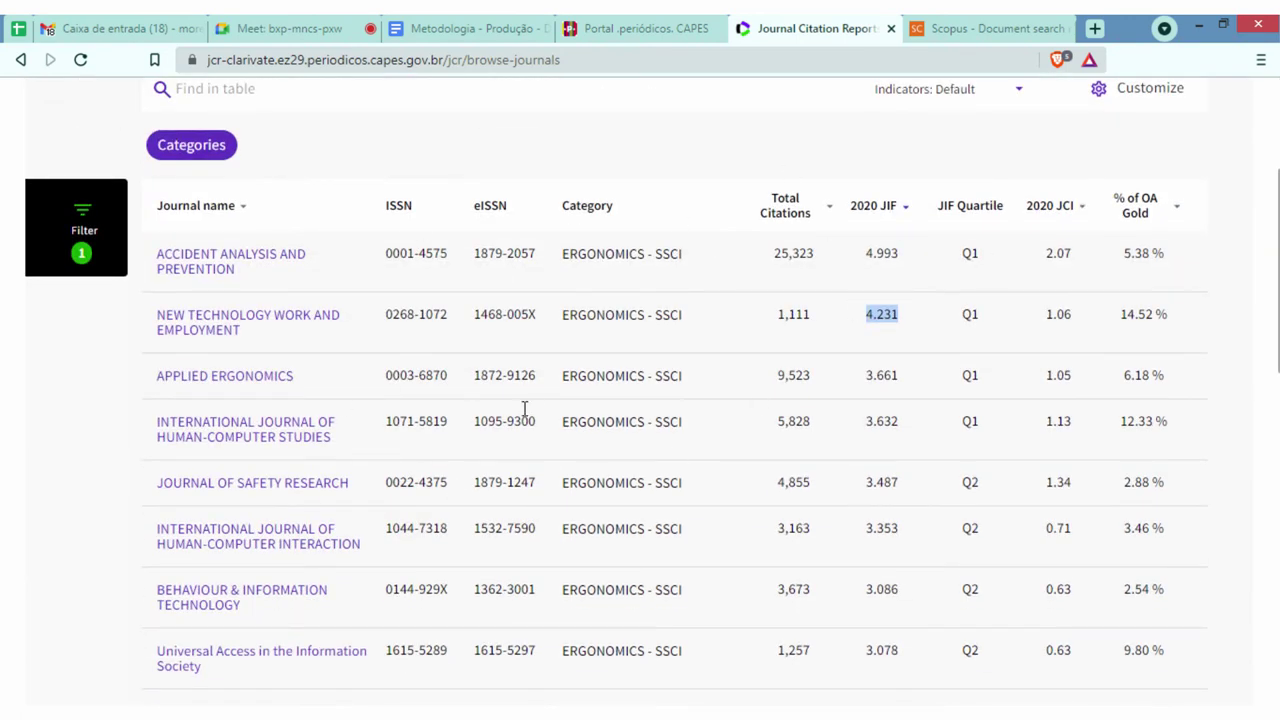
pyautogui.scroll(-1, 343, 349)
pyautogui.scroll(2, 466, 286)
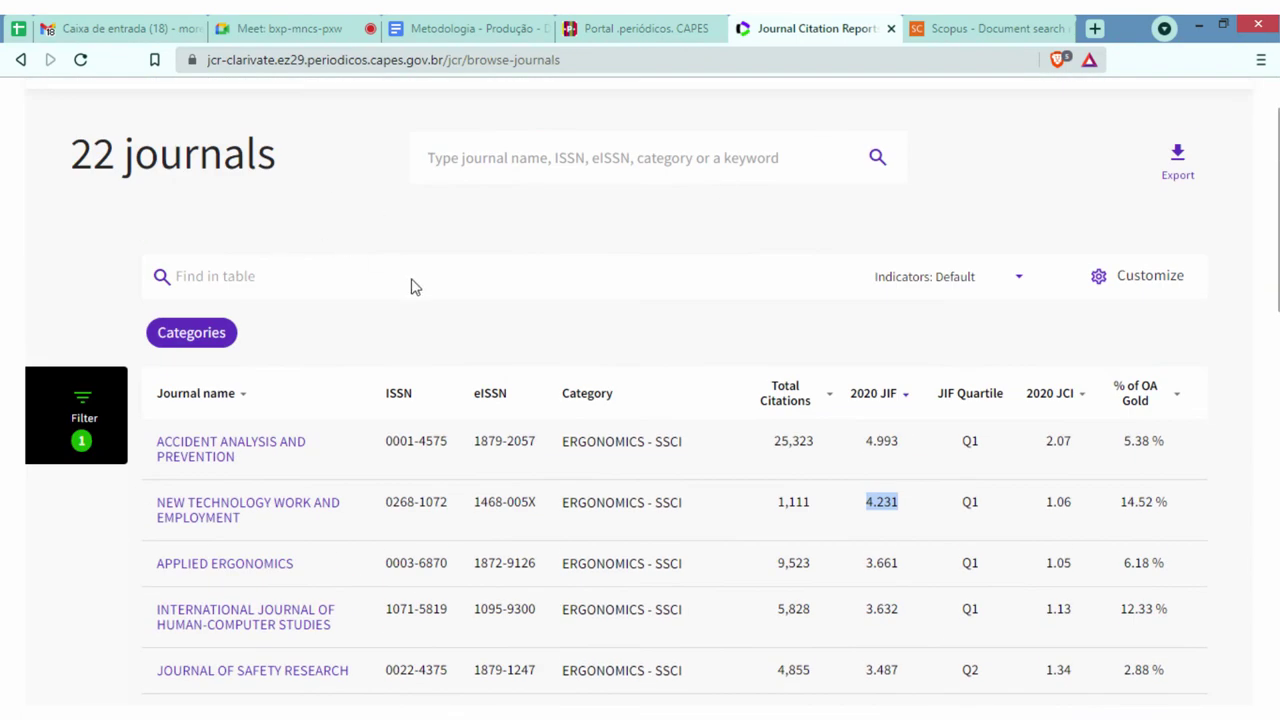
pyautogui.scroll(1, 400, 271)
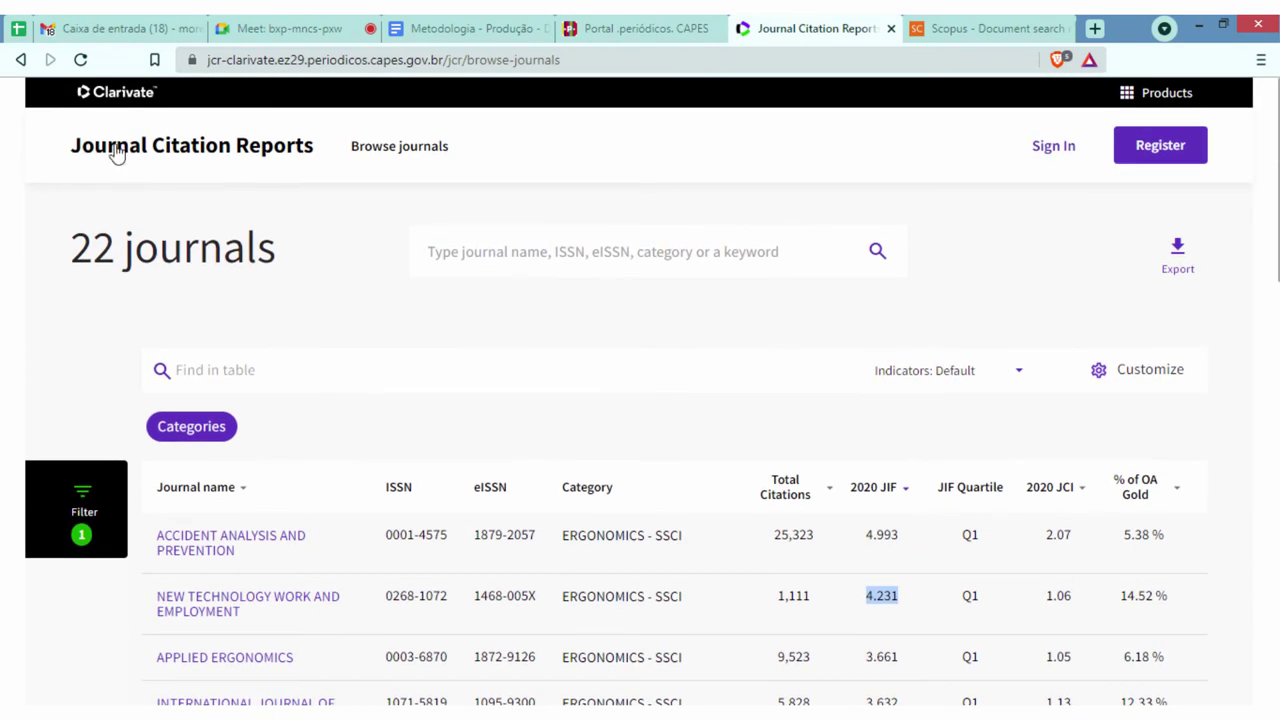
# - Close Journal Citation Reports and, in the Scopus results, open the profile of the first author of the most-cited document
pyautogui.click(912, 30)
pyautogui.scroll(-3, 889, 251)
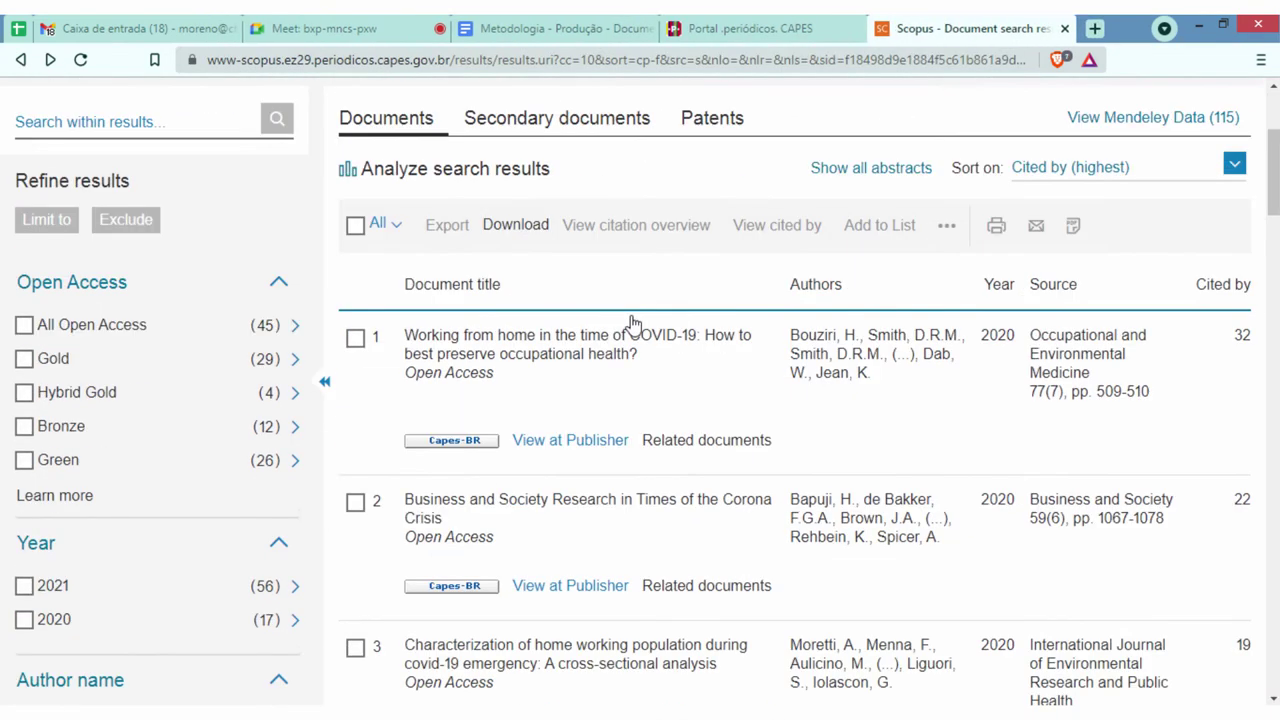
pyautogui.scroll(3, 640, 300)
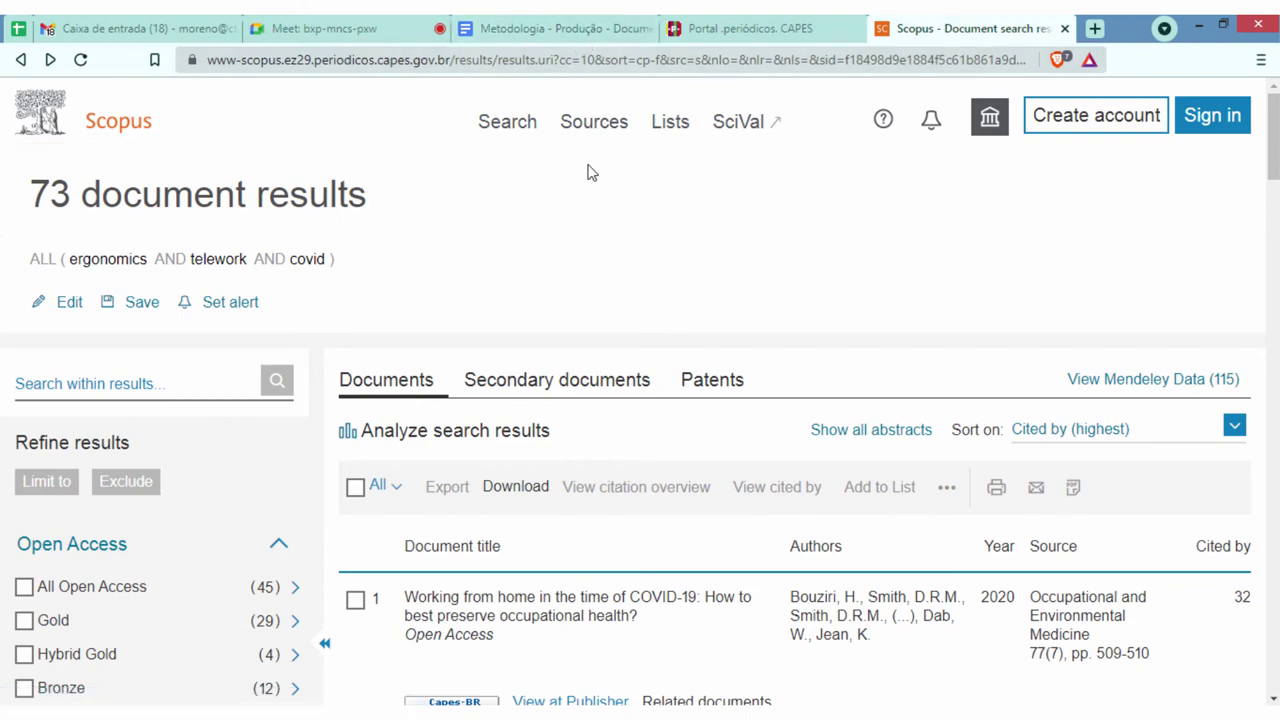
pyautogui.scroll(-1, 955, 368)
pyautogui.scroll(-1, 955, 368)
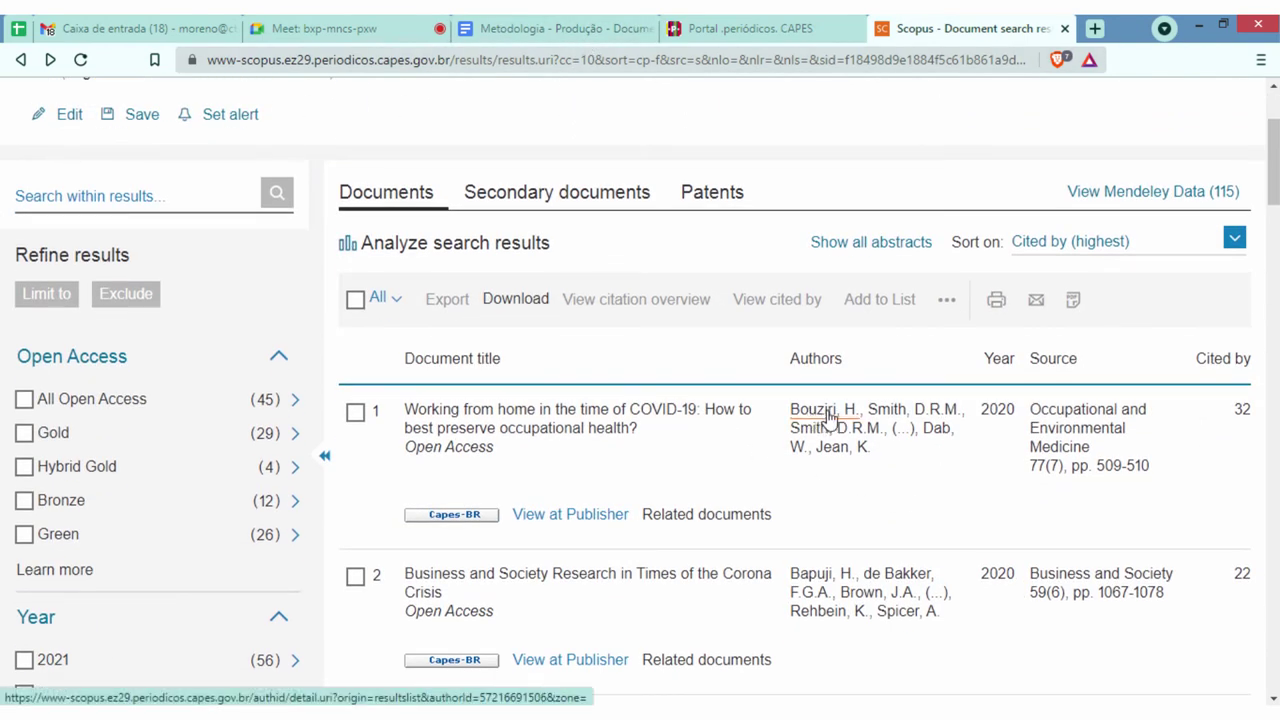
pyautogui.click(828, 418)
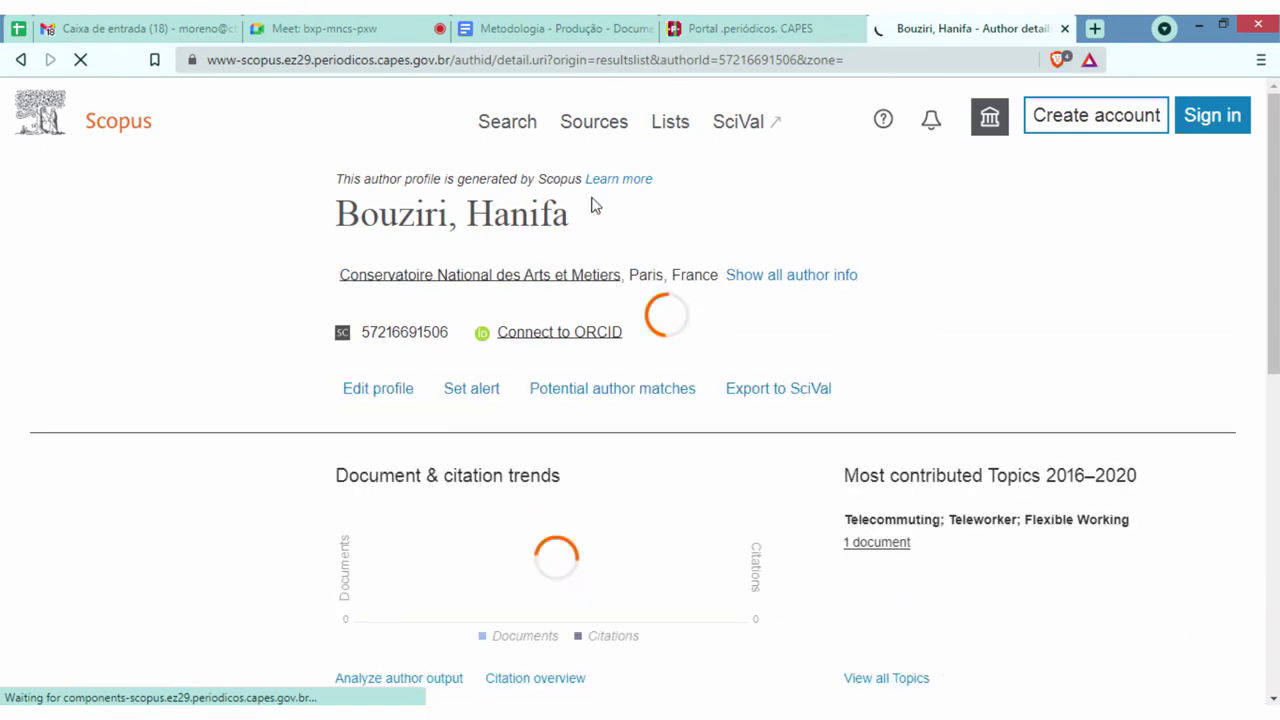
# - Examine the author's metrics overview, including the h-index, along with the citation trends and document list
pyautogui.scroll(-1, 190, 500)
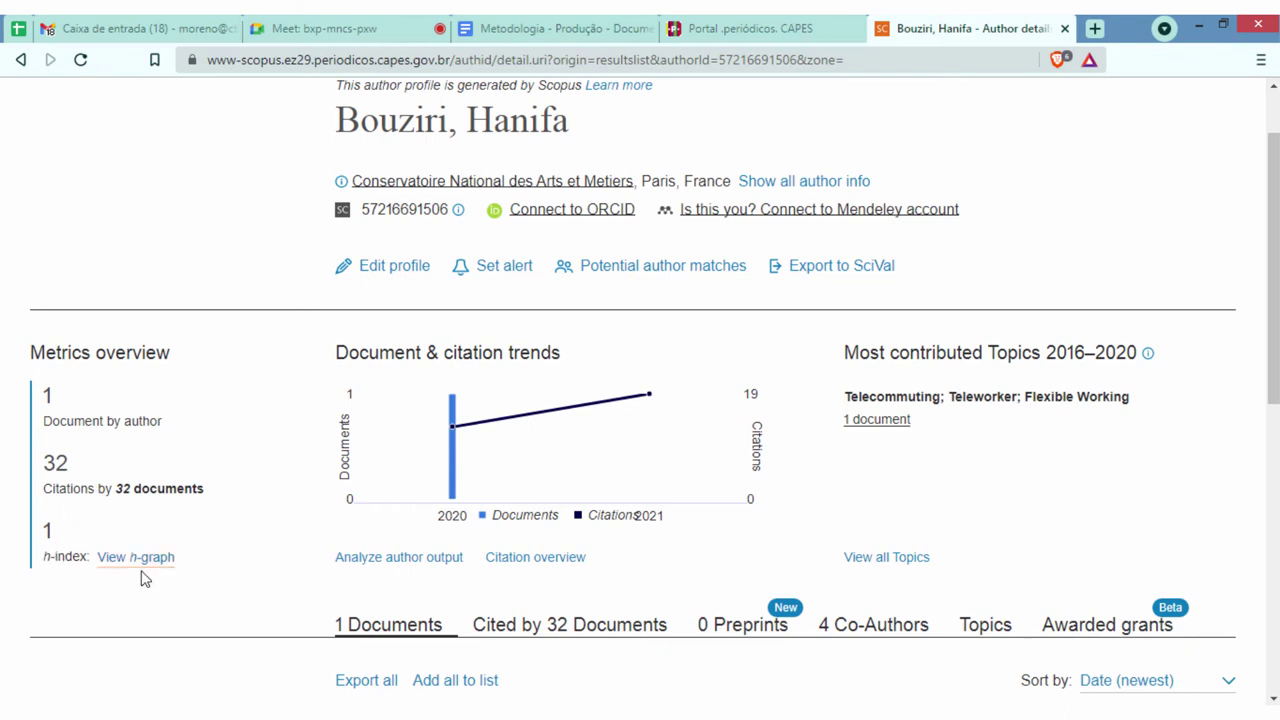
pyautogui.scroll(-2, 171, 491)
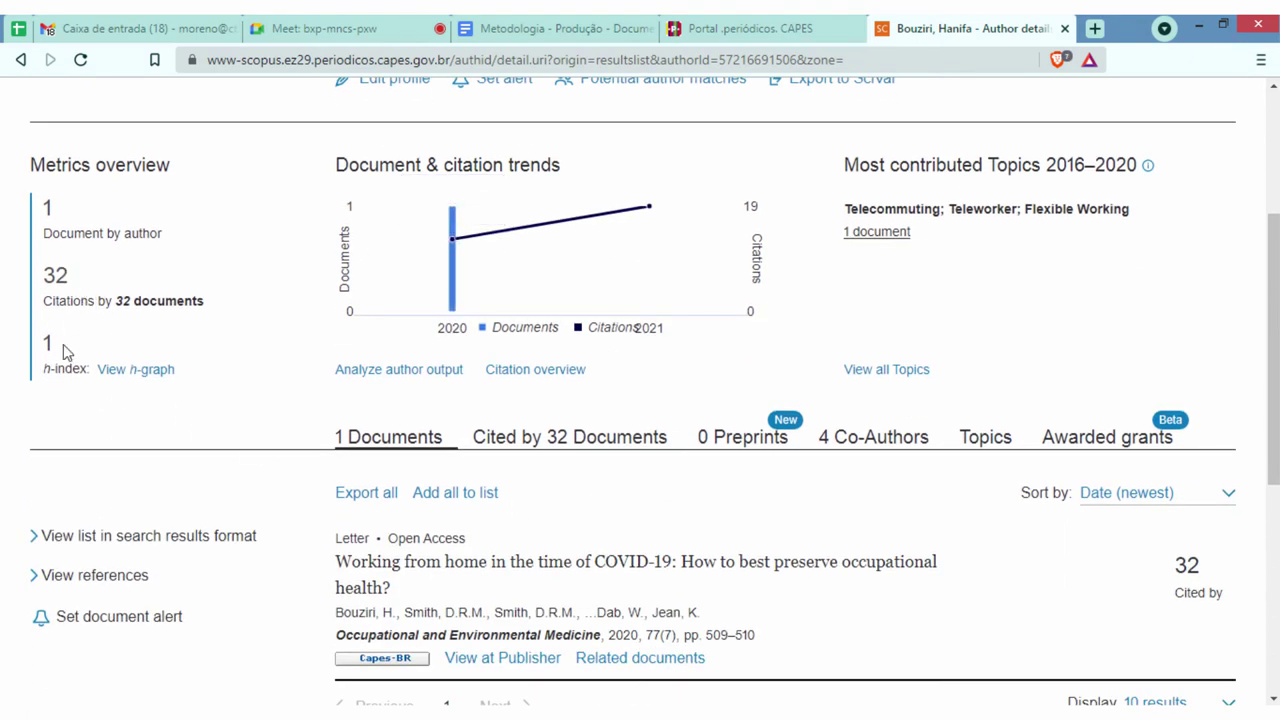
pyautogui.scroll(-1, 246, 449)
pyautogui.scroll(3, 220, 474)
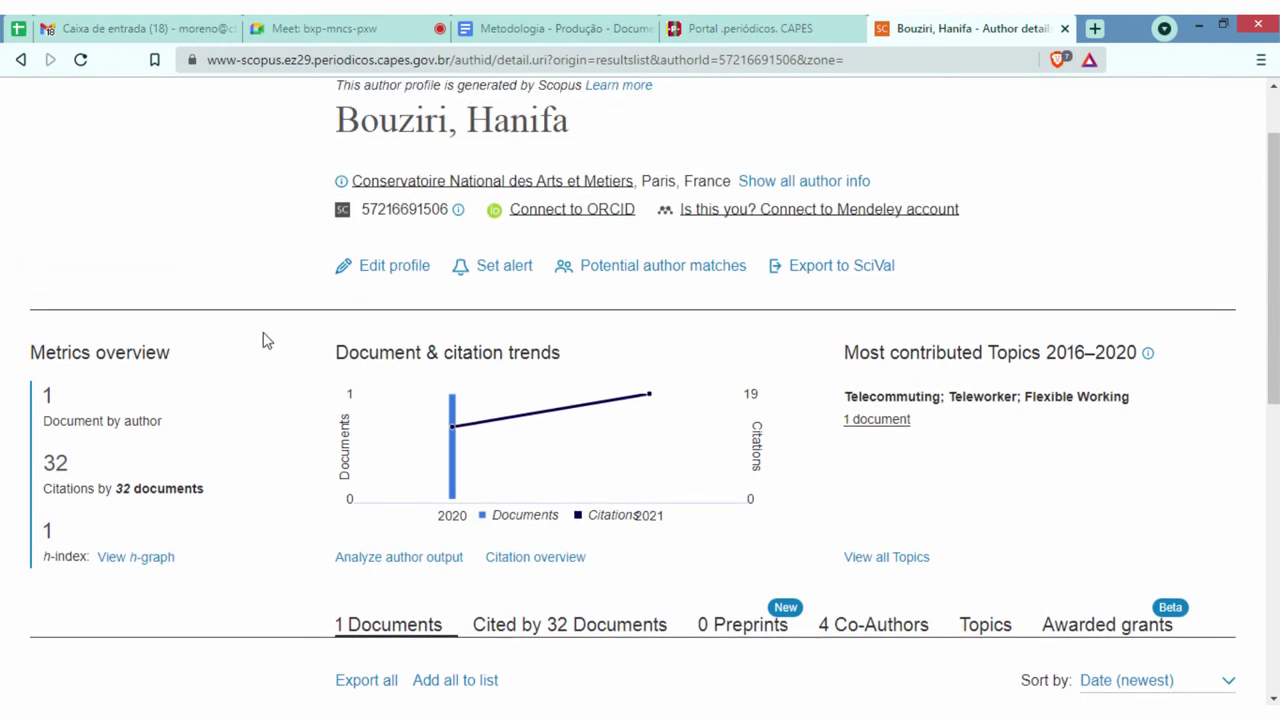
pyautogui.scroll(1, 260, 342)
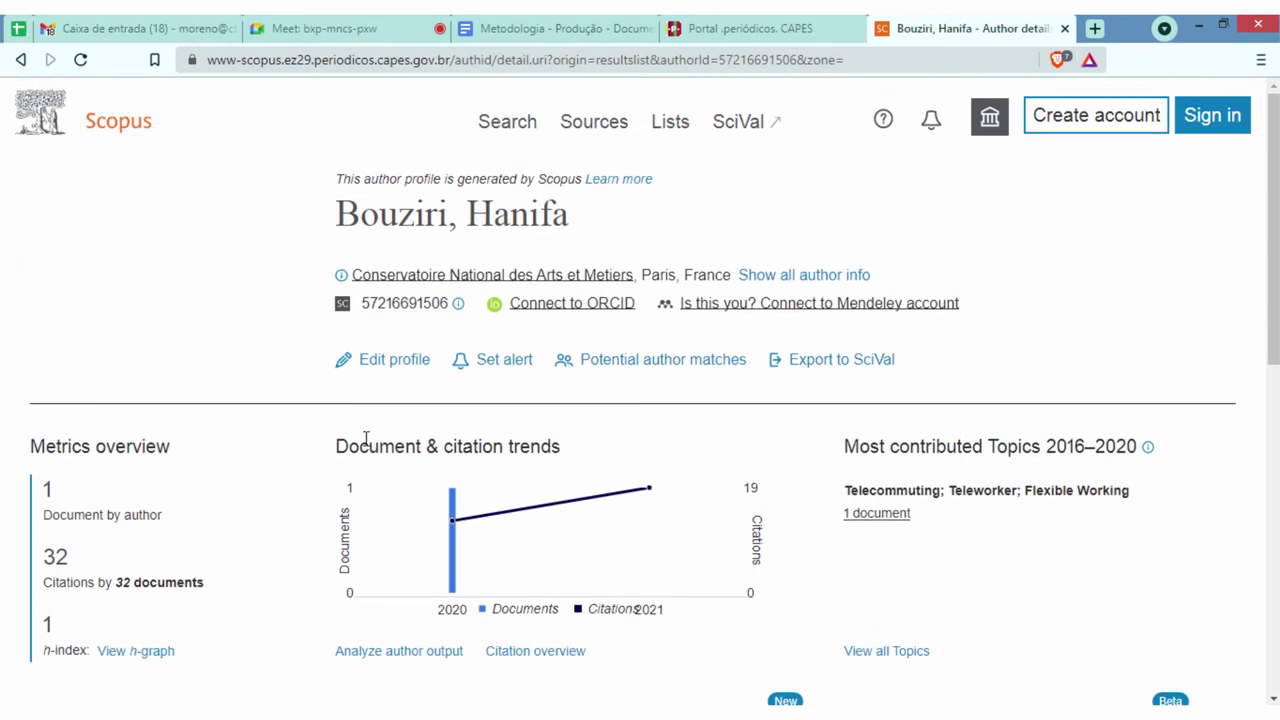
# - Start a Scopus author search by author name, using only the author's last name
pyautogui.click(488, 126)
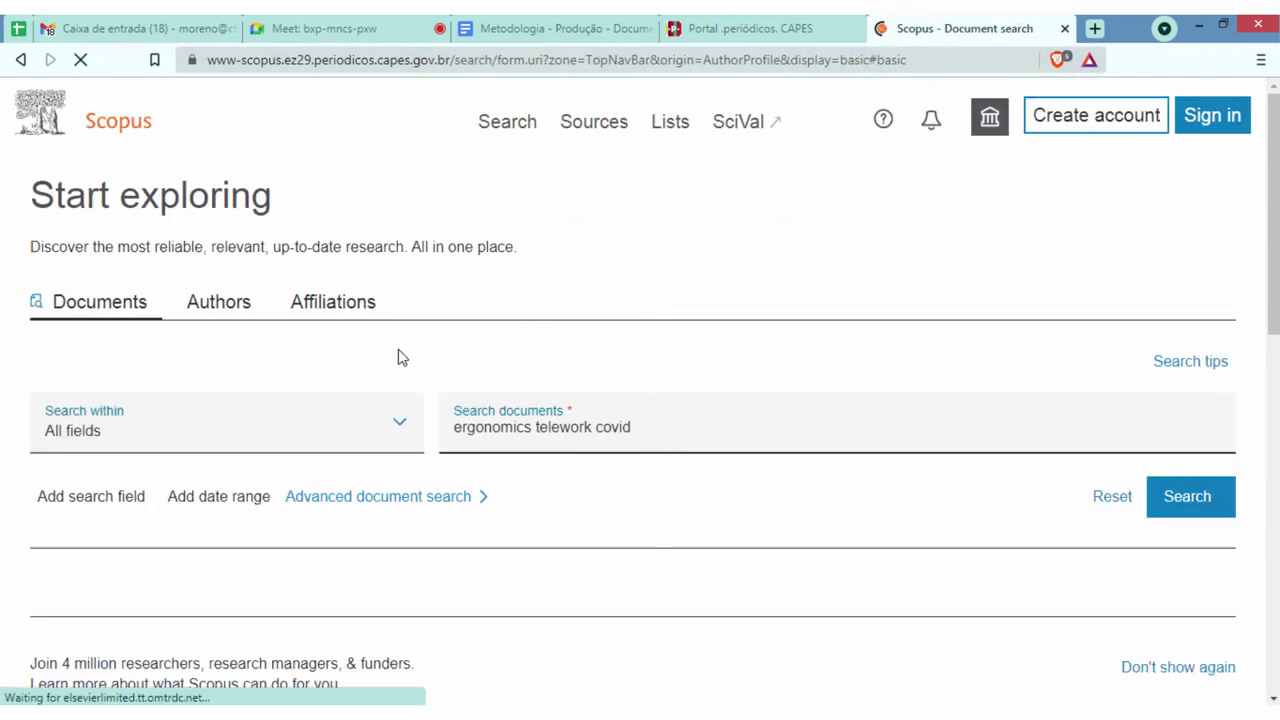
pyautogui.click(224, 310)
pyautogui.click(186, 440)
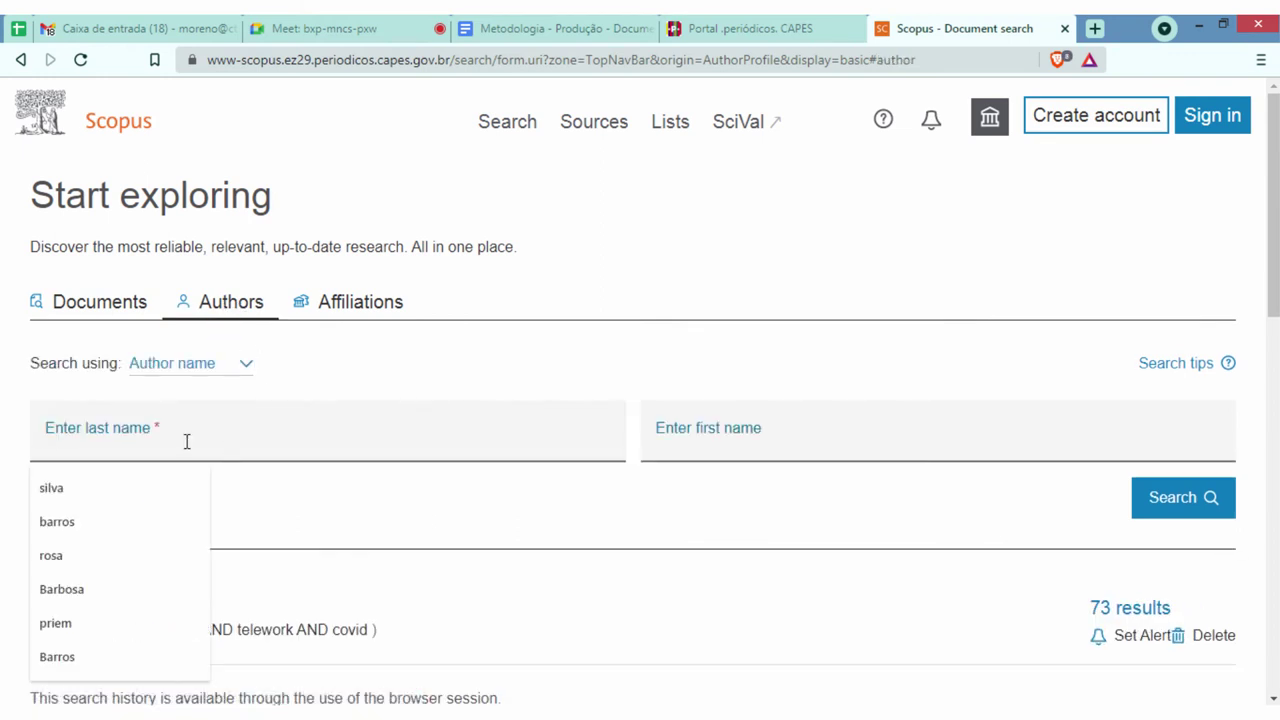
pyautogui.write('silva')
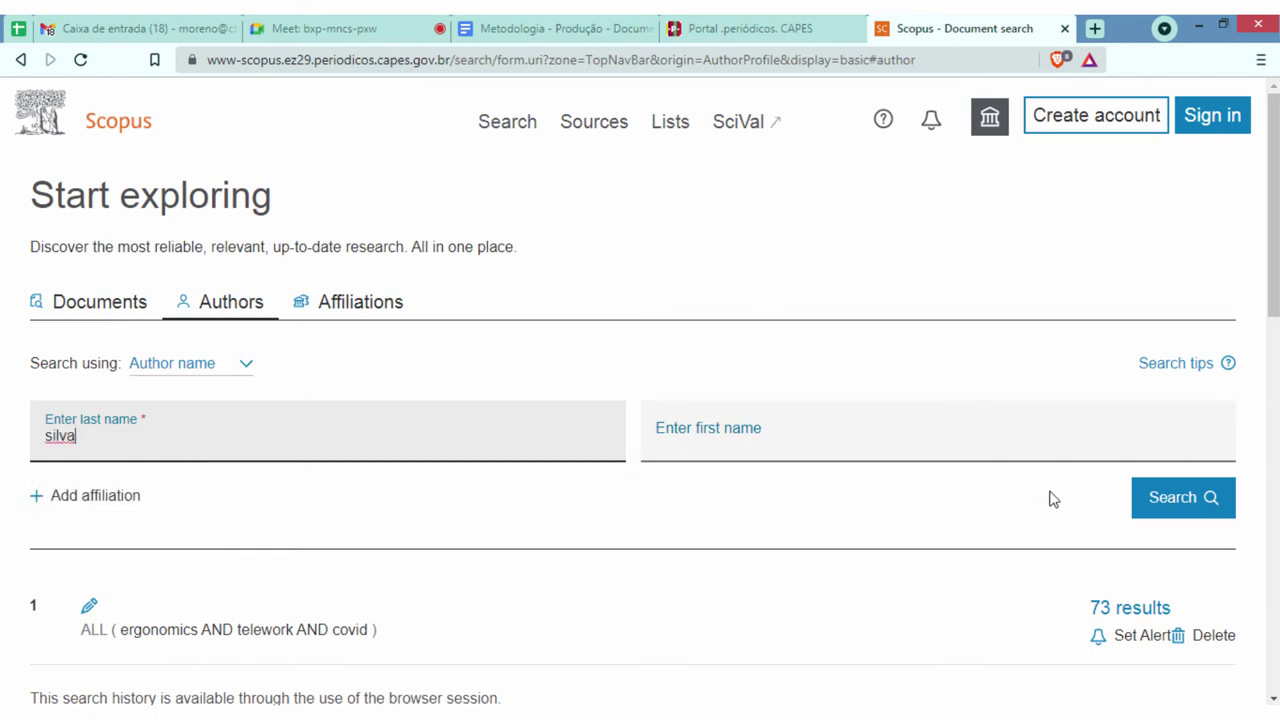
pyautogui.click(1163, 502)
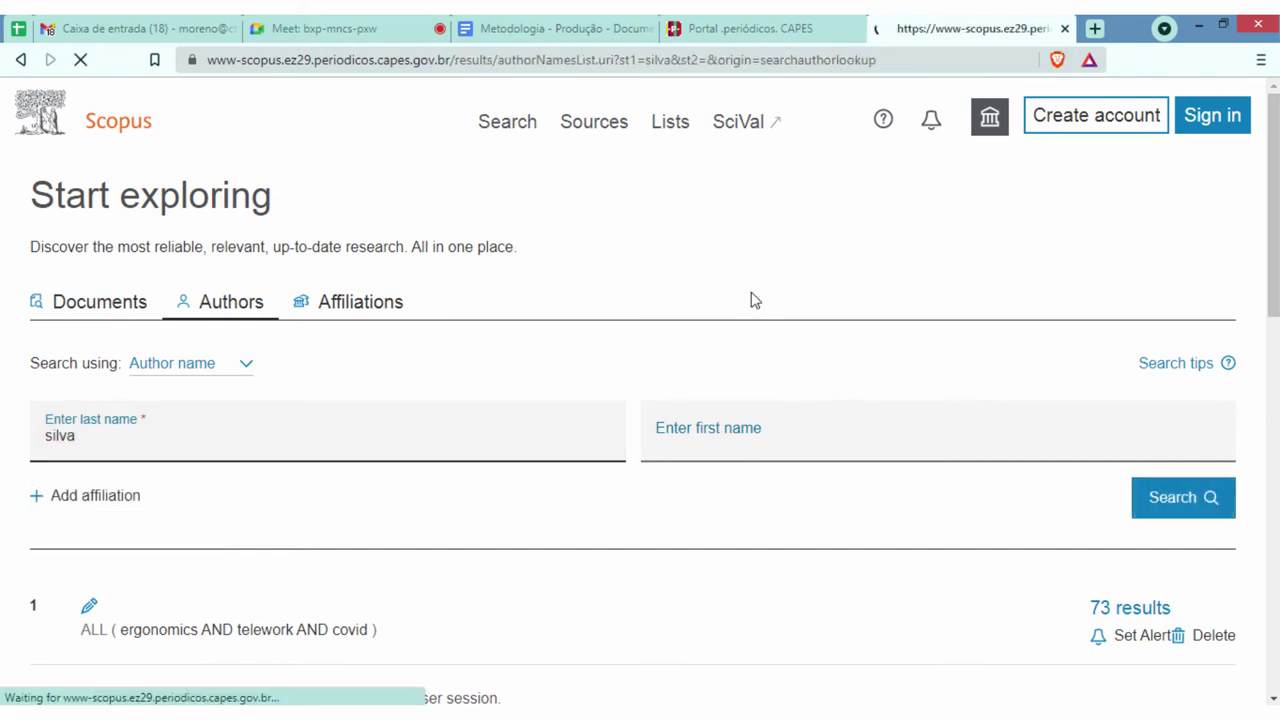
# - Open the profile of the first author in the search results and view the metrics overview with the h-index
pyautogui.scroll(-3, 575, 640)
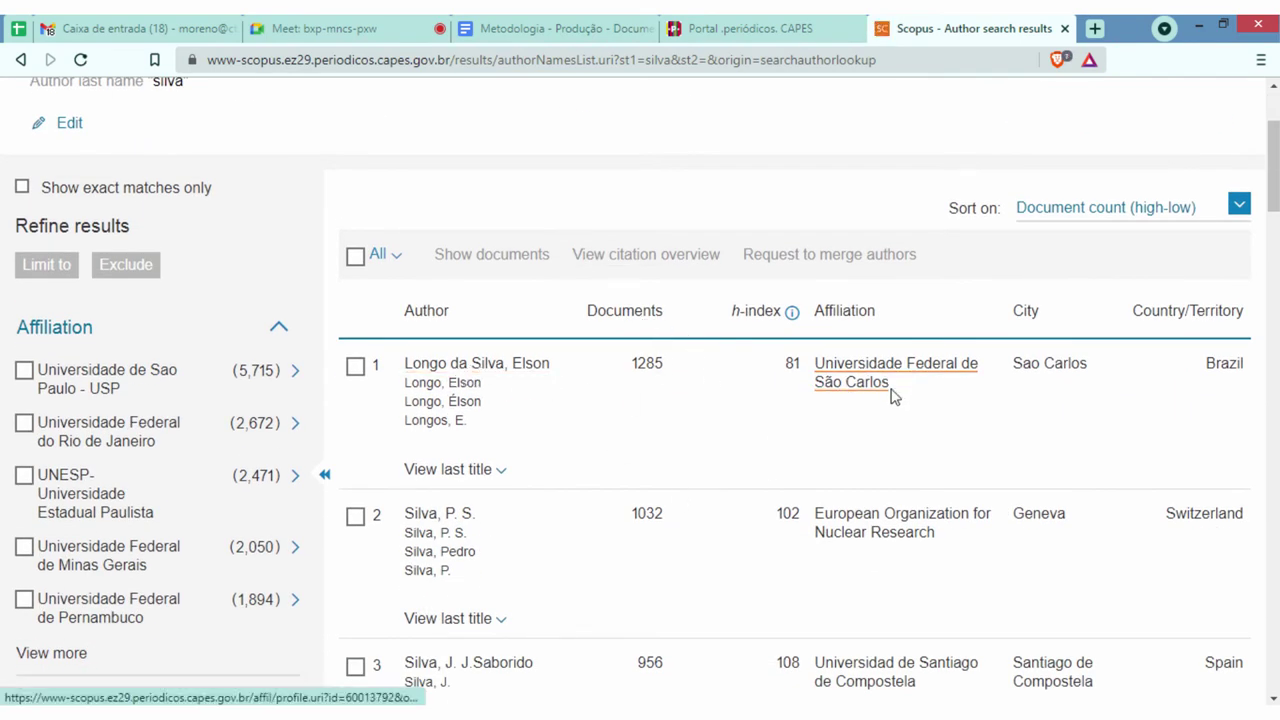
pyautogui.click(512, 367)
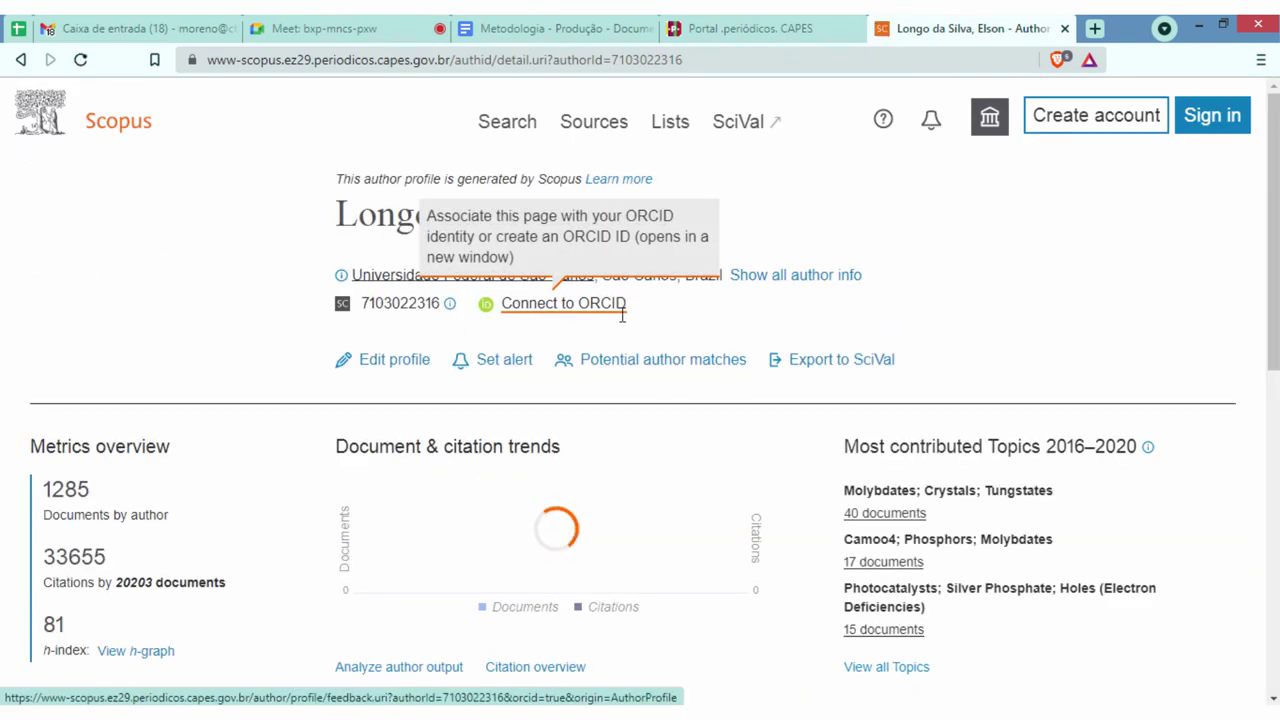
pyautogui.scroll(-1, 82, 538)
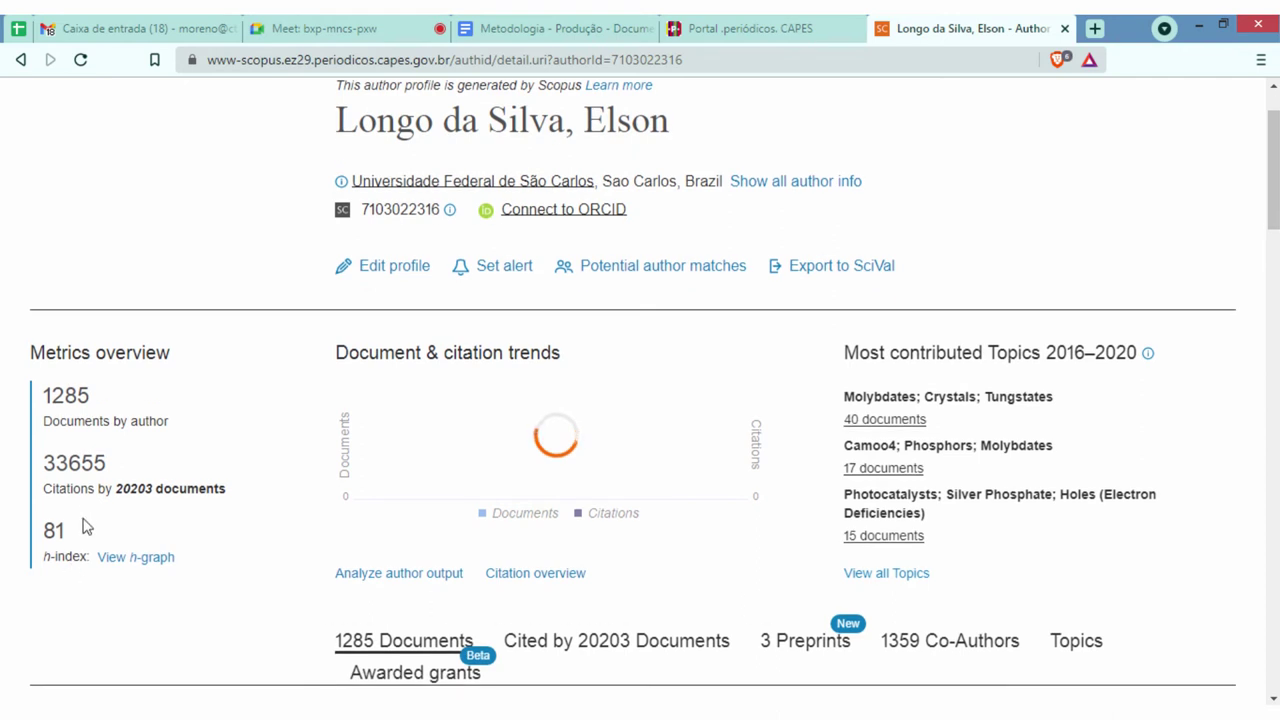
# - Examine the author's metrics overview, highlighting the h-index and document count, along with the document and citation trends chart
pyautogui.doubleClick(50, 532)
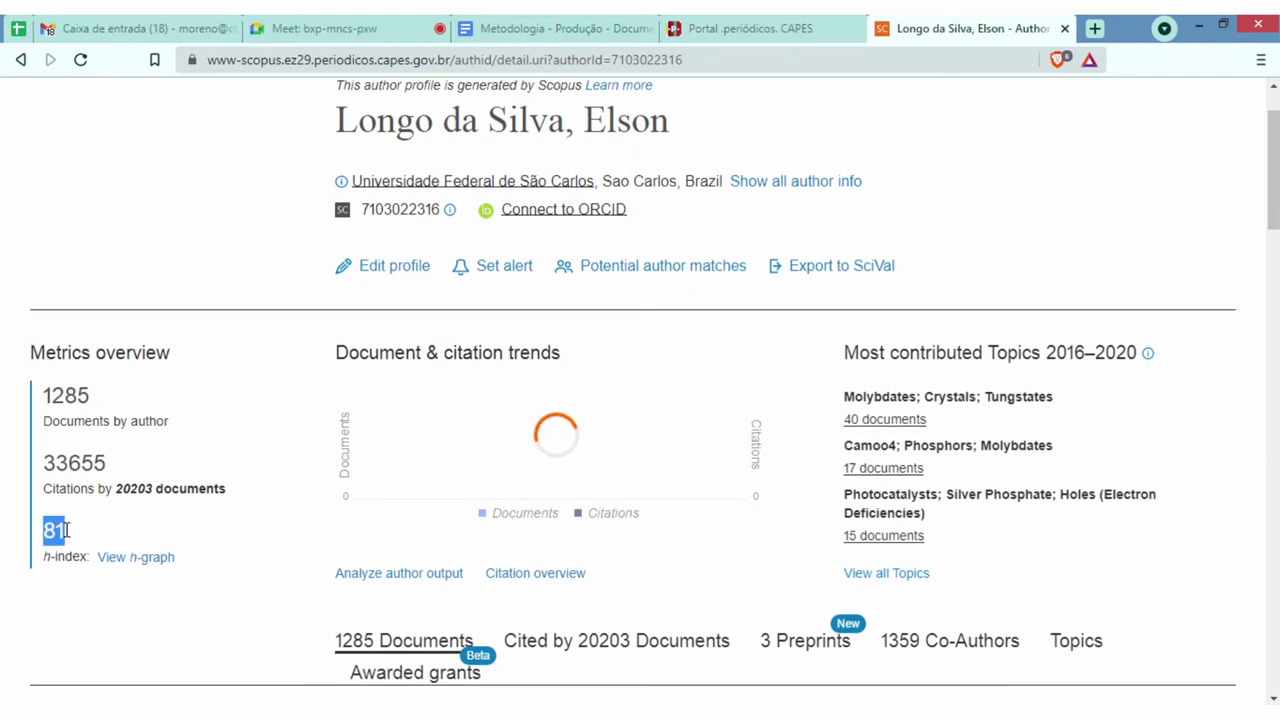
pyautogui.click(72, 540)
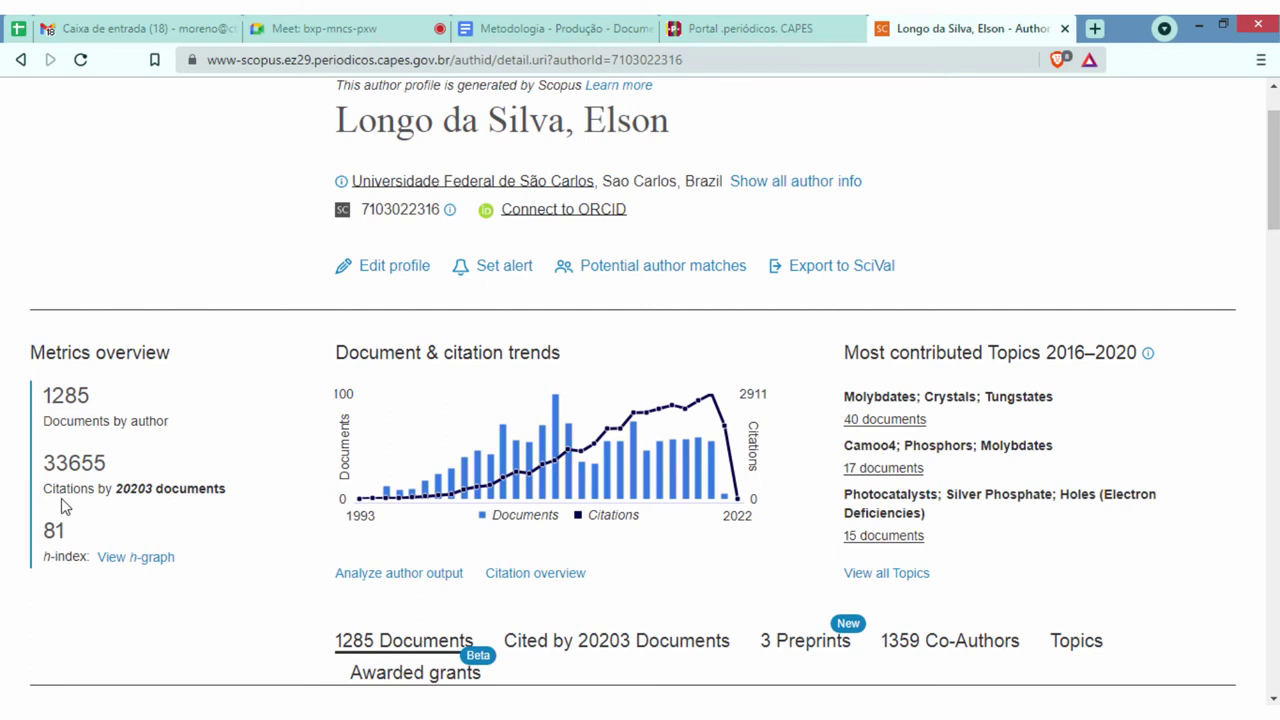
pyautogui.doubleClick(56, 396)
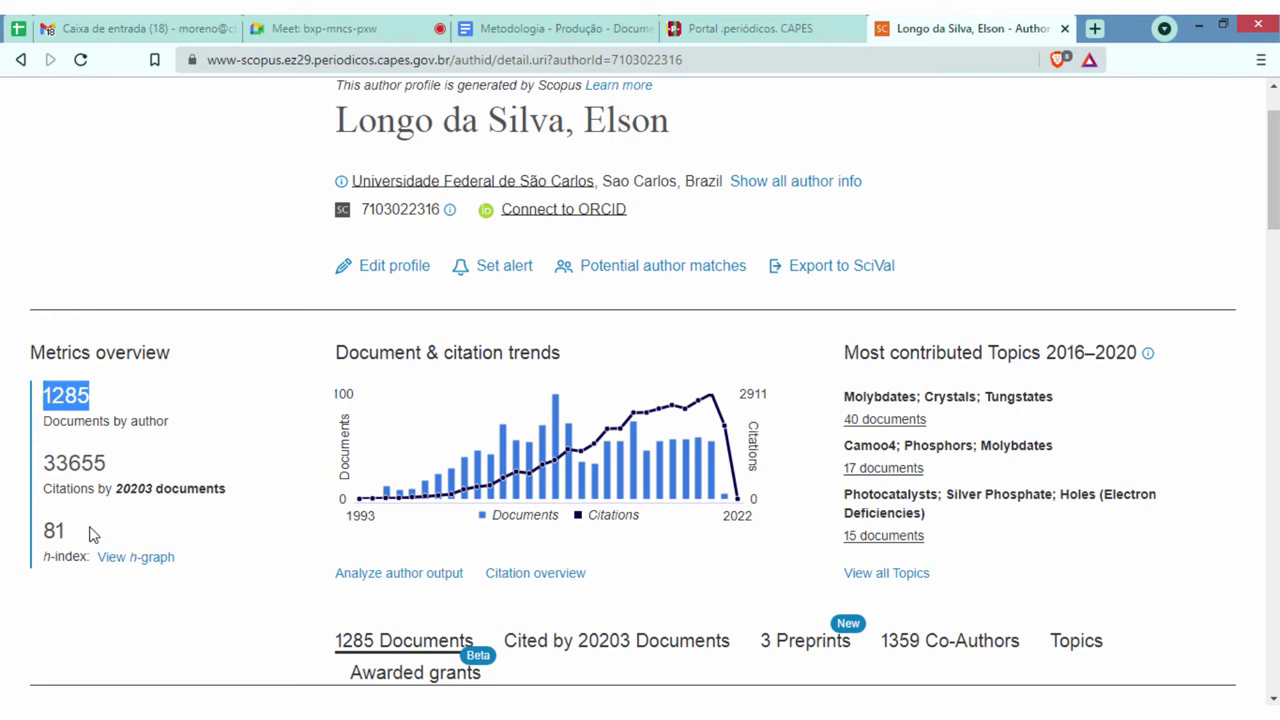
pyautogui.scroll(-2, 74, 537)
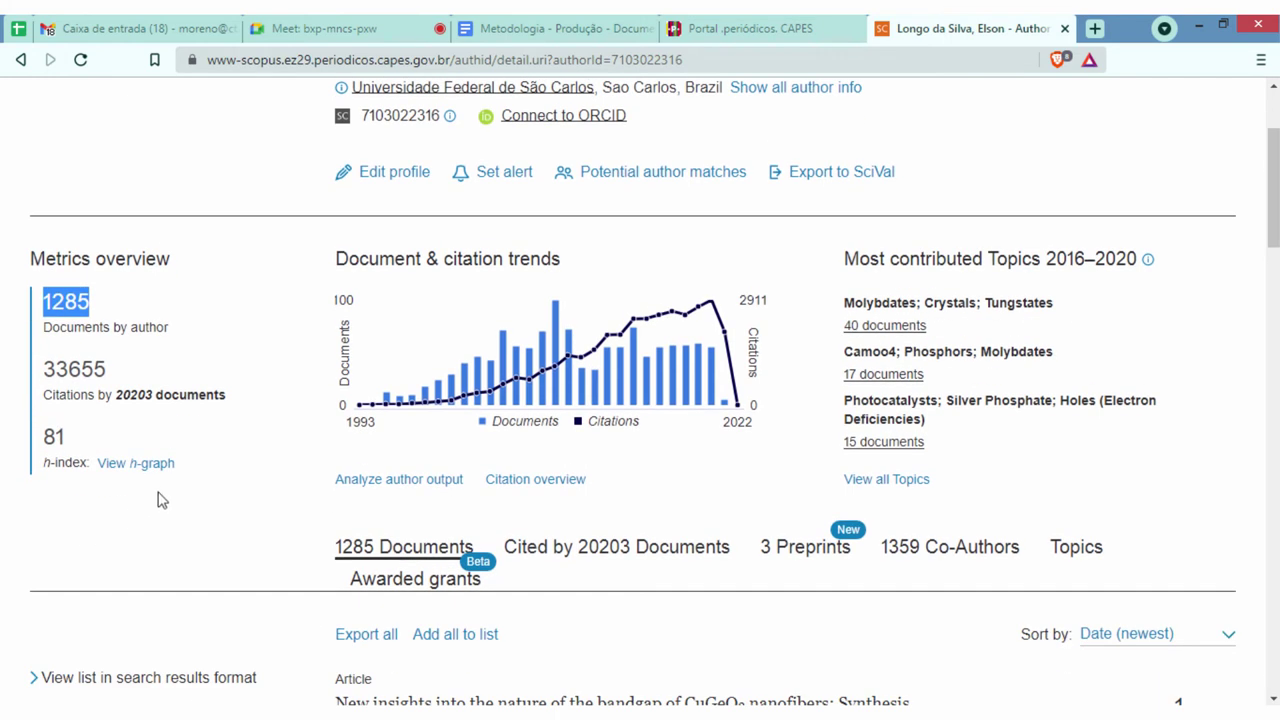
pyautogui.scroll(2, 163, 503)
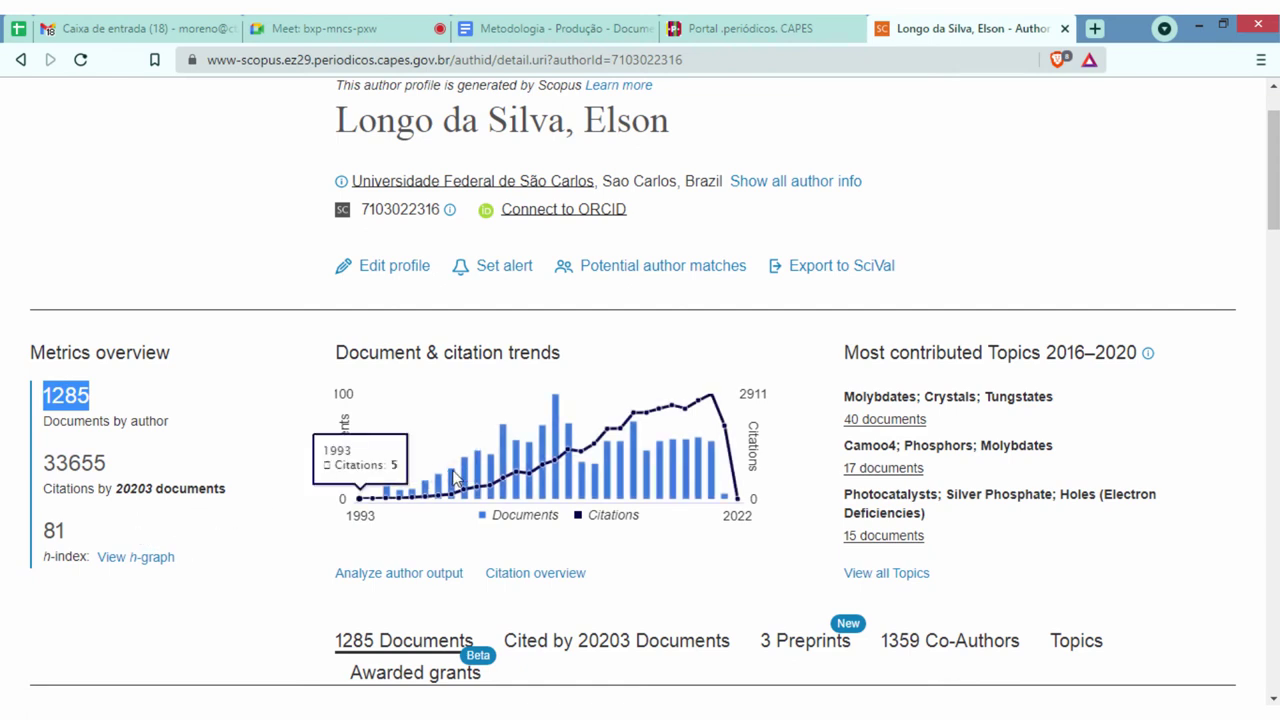
pyautogui.doubleClick(50, 531)
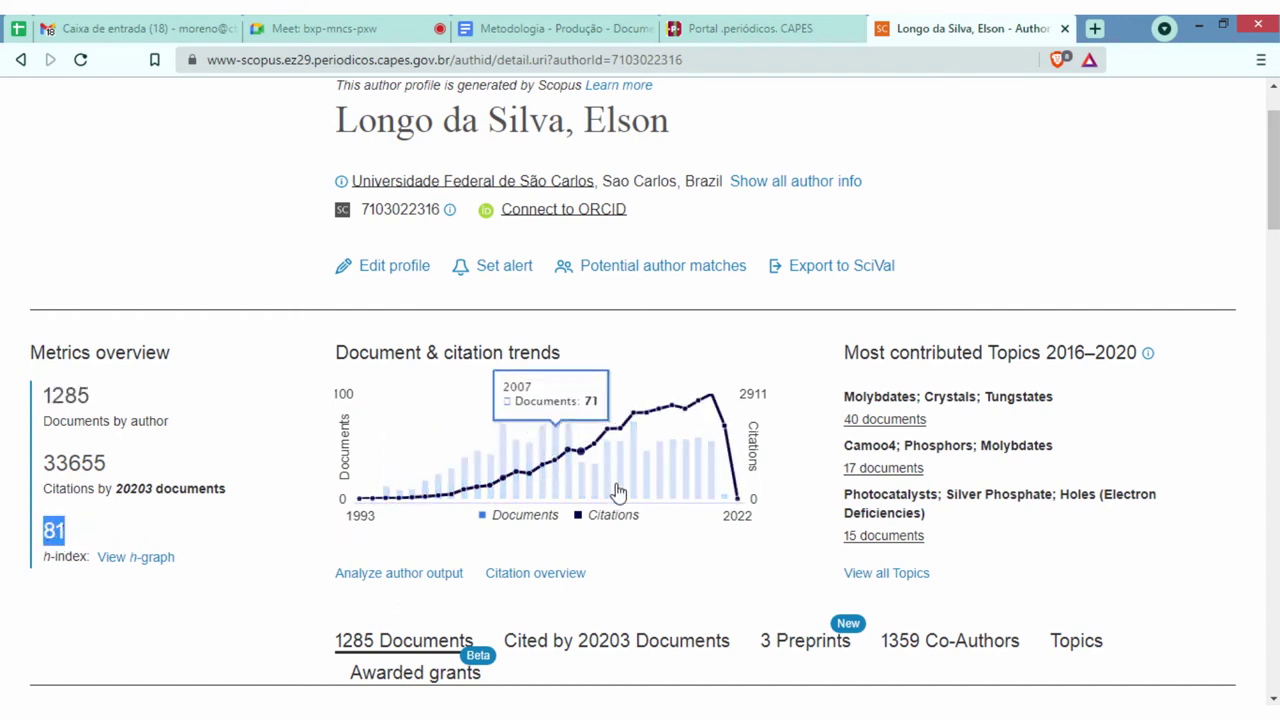
pyautogui.scroll(-1, 601, 474)
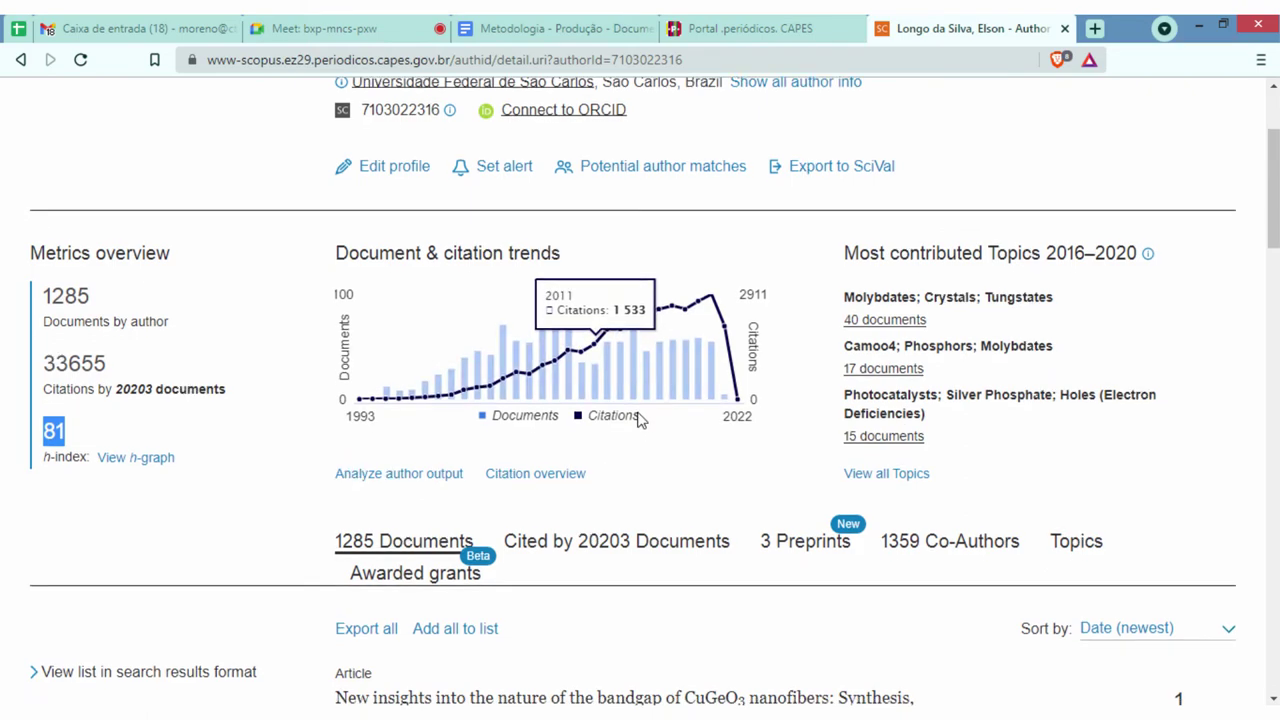
pyautogui.scroll(-2, 634, 423)
pyautogui.scroll(-2, 531, 423)
pyautogui.scroll(5, 589, 429)
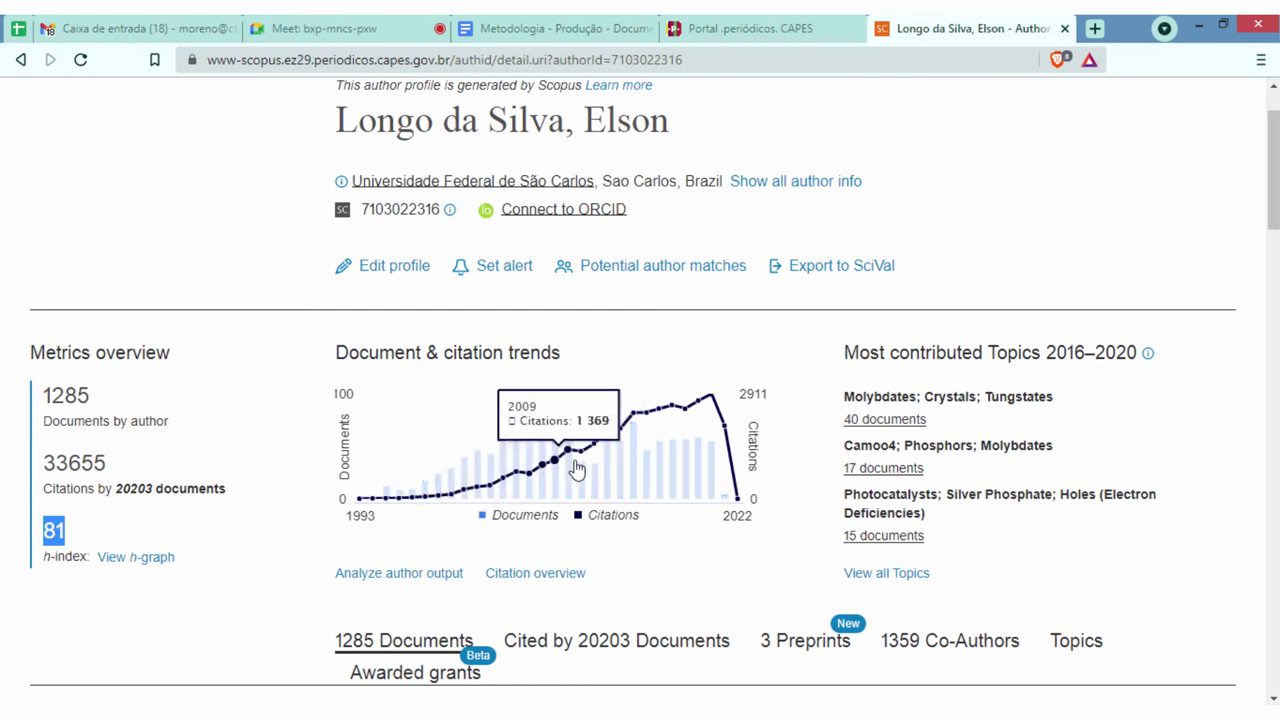
# - Open the author output analysis and examine the documents by source, highlighting the Ceramics International entry
pyautogui.click(440, 577)
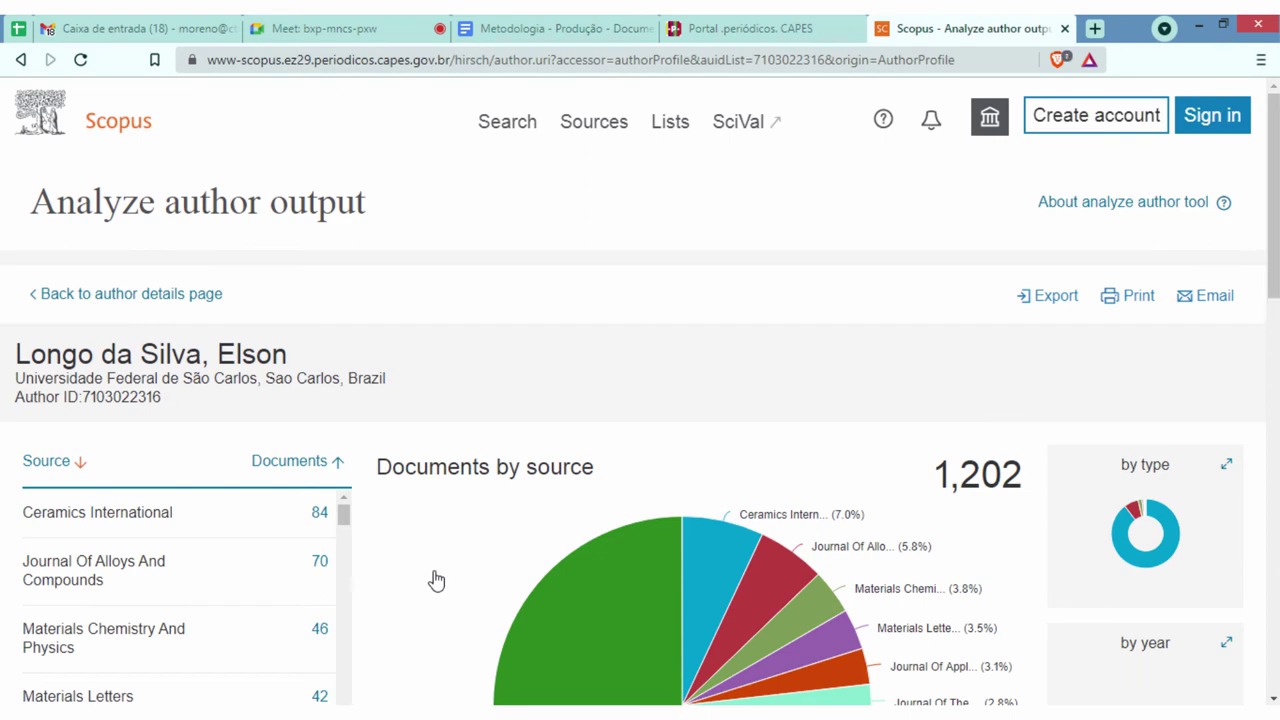
pyautogui.scroll(-3, 826, 191)
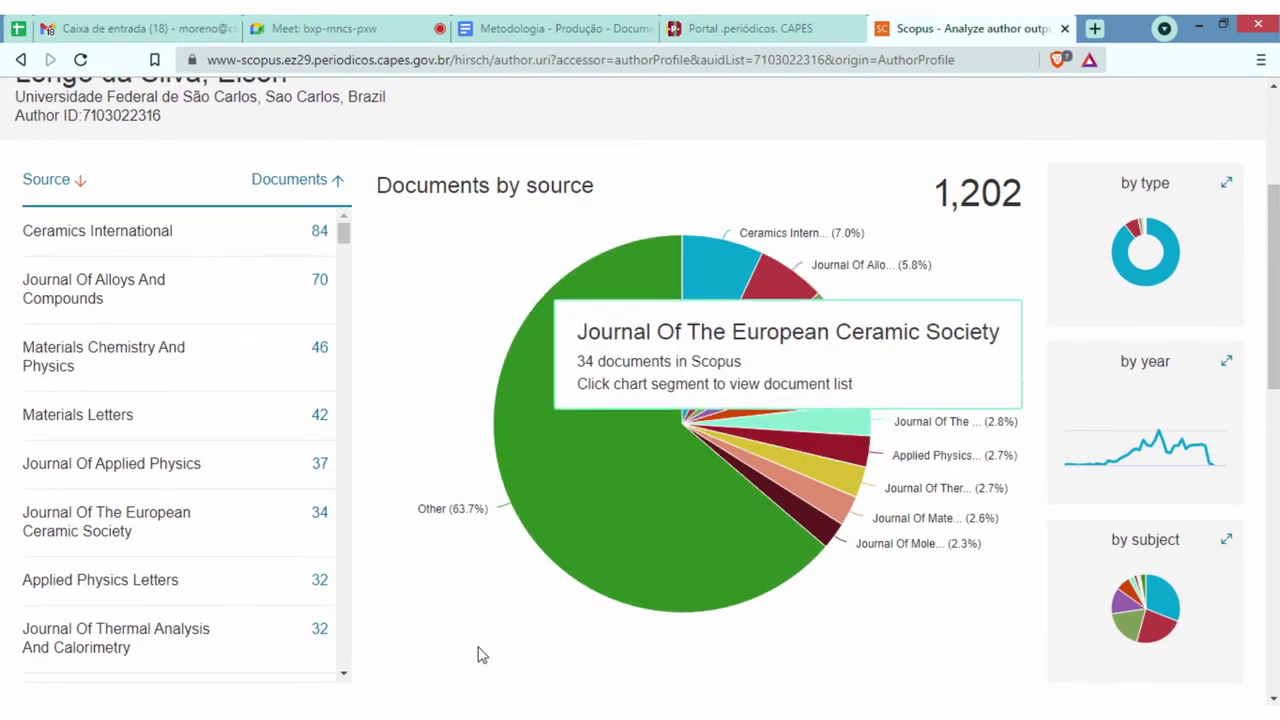
pyautogui.scroll(1, 523, 260)
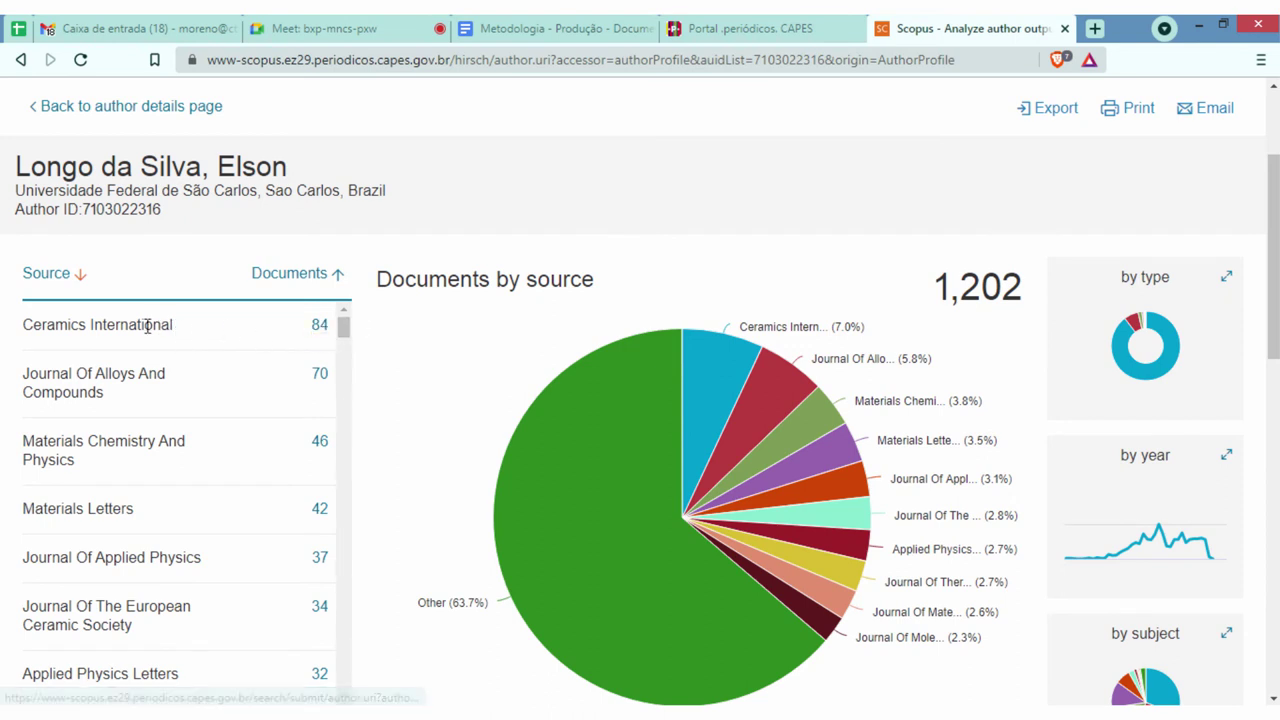
pyautogui.moveTo(176, 326); pyautogui.dragTo(30, 323)
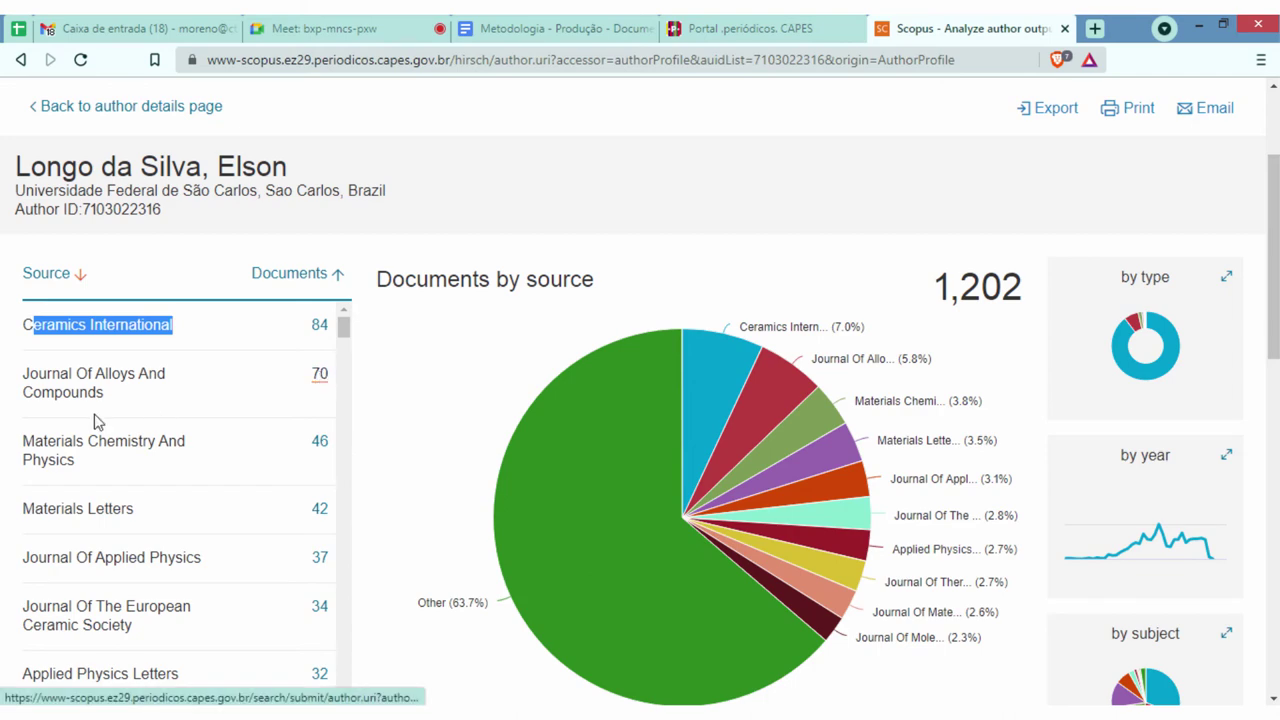
pyautogui.scroll(-1, 834, 446)
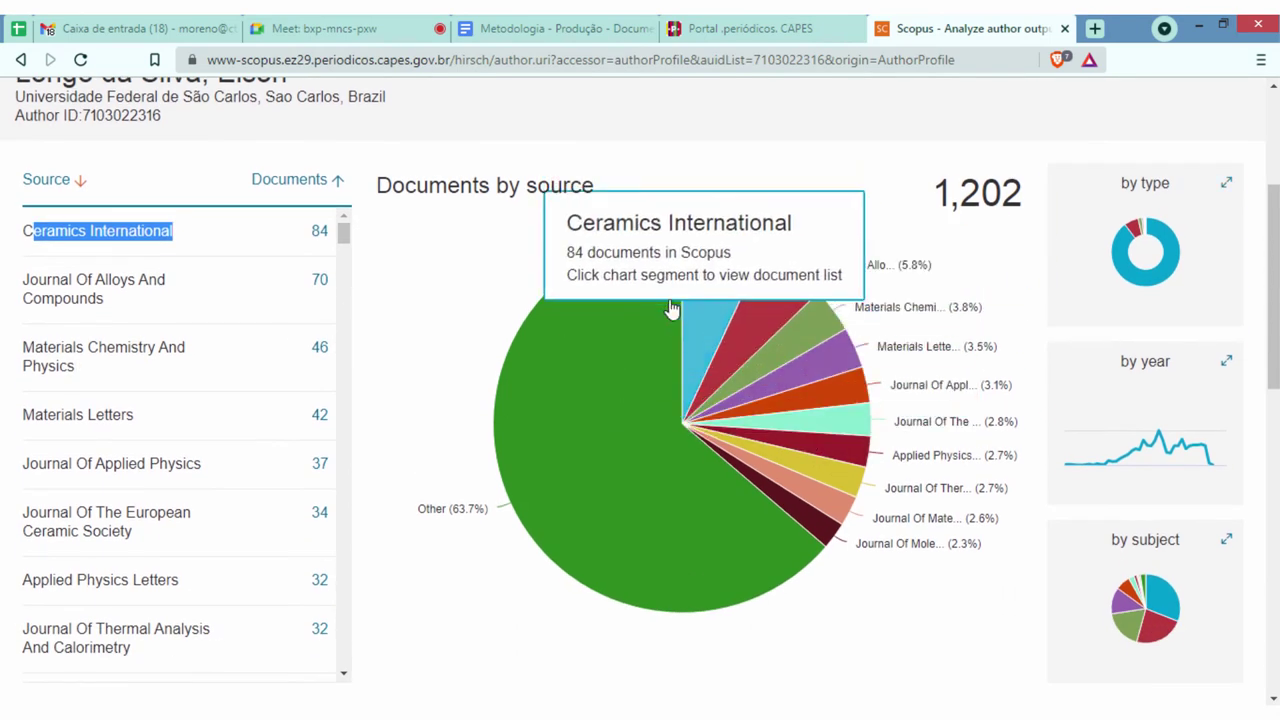
# - Review the h-index, citations and co-authors cards of the author output analysis
pyautogui.scroll(-4, 900, 531)
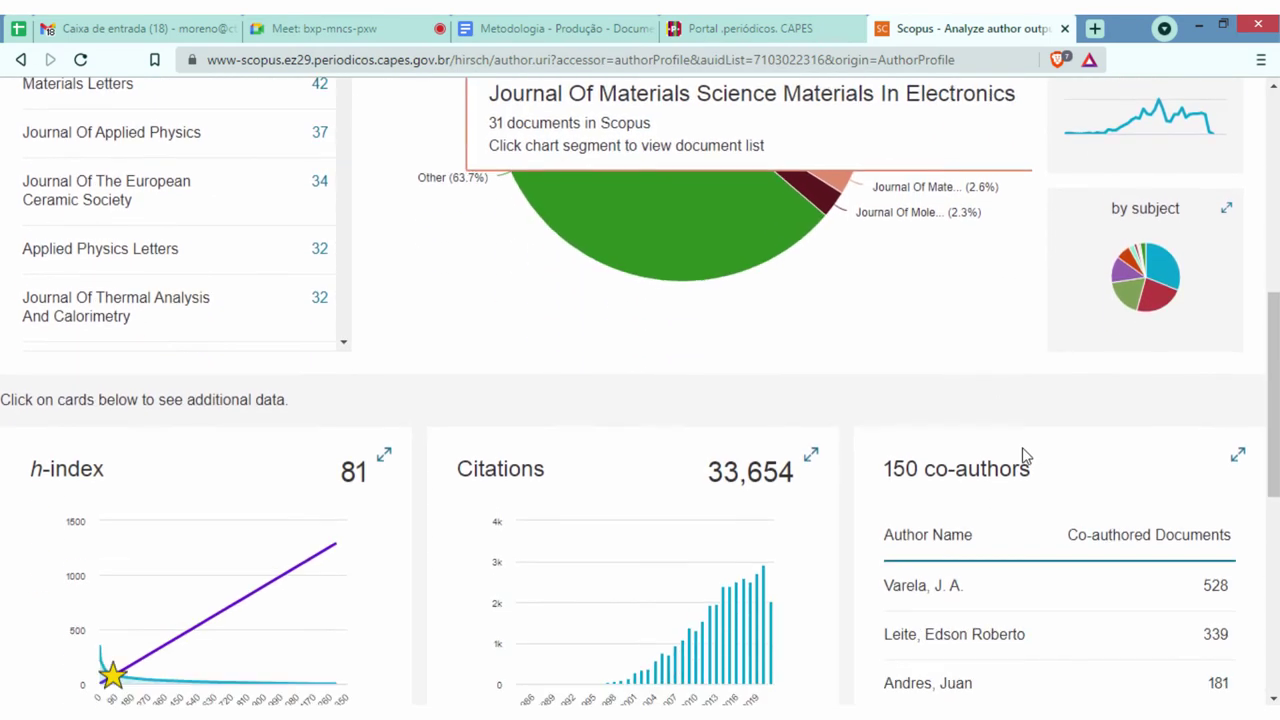
pyautogui.scroll(-2, 148, 490)
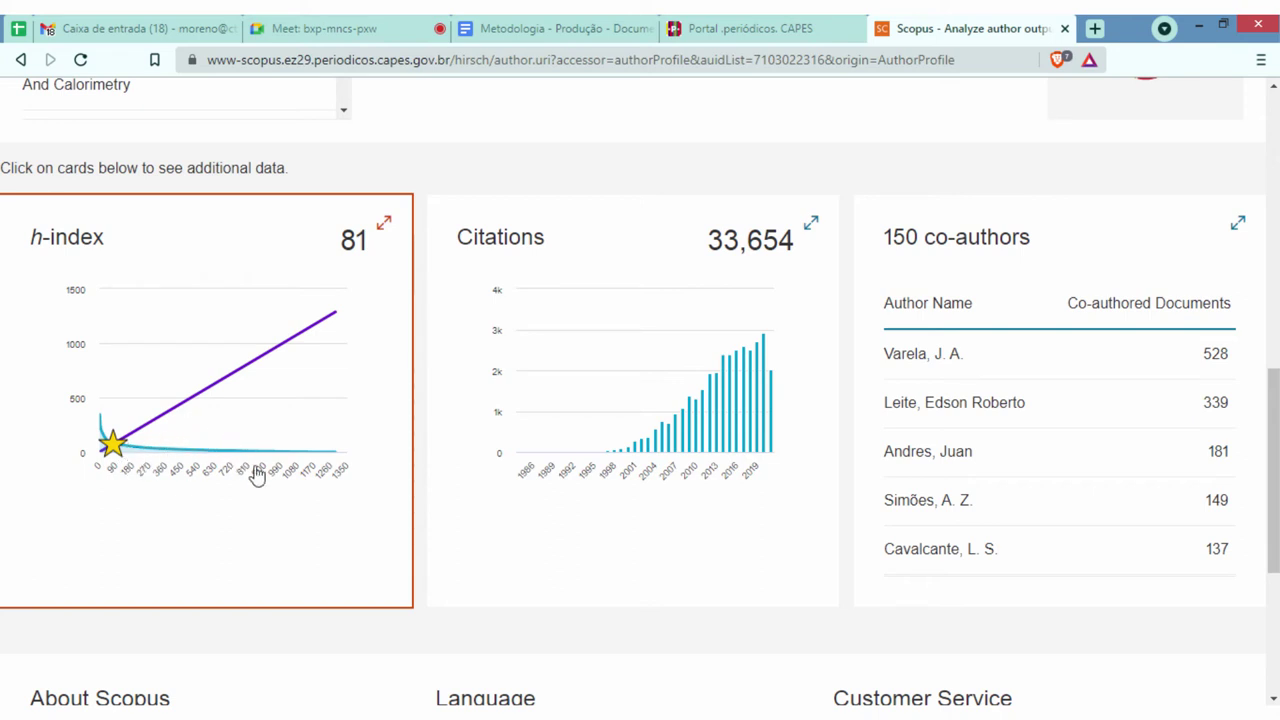
pyautogui.click(630, 490)
pyautogui.click(903, 475)
pyautogui.scroll(-3, 1000, 400)
pyautogui.scroll(15, 995, 385)
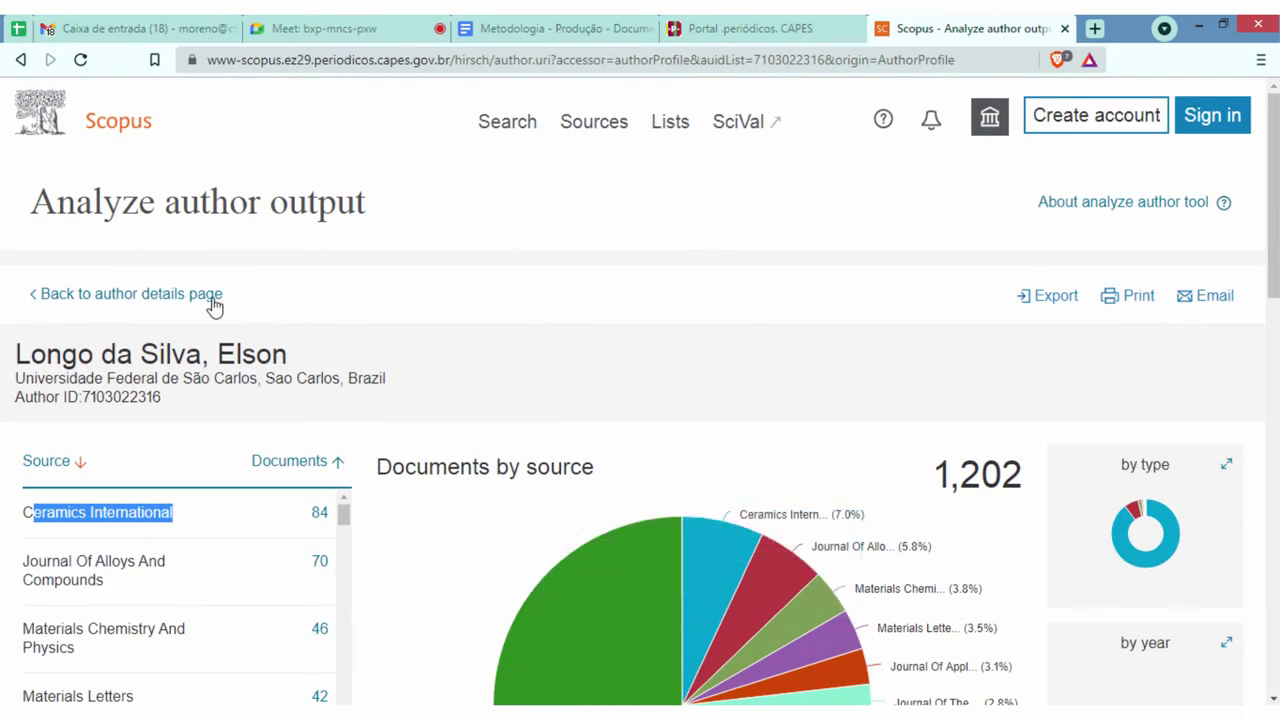
# - Return to the author details page and look over its metrics, citation trends and document list
pyautogui.click(177, 297)
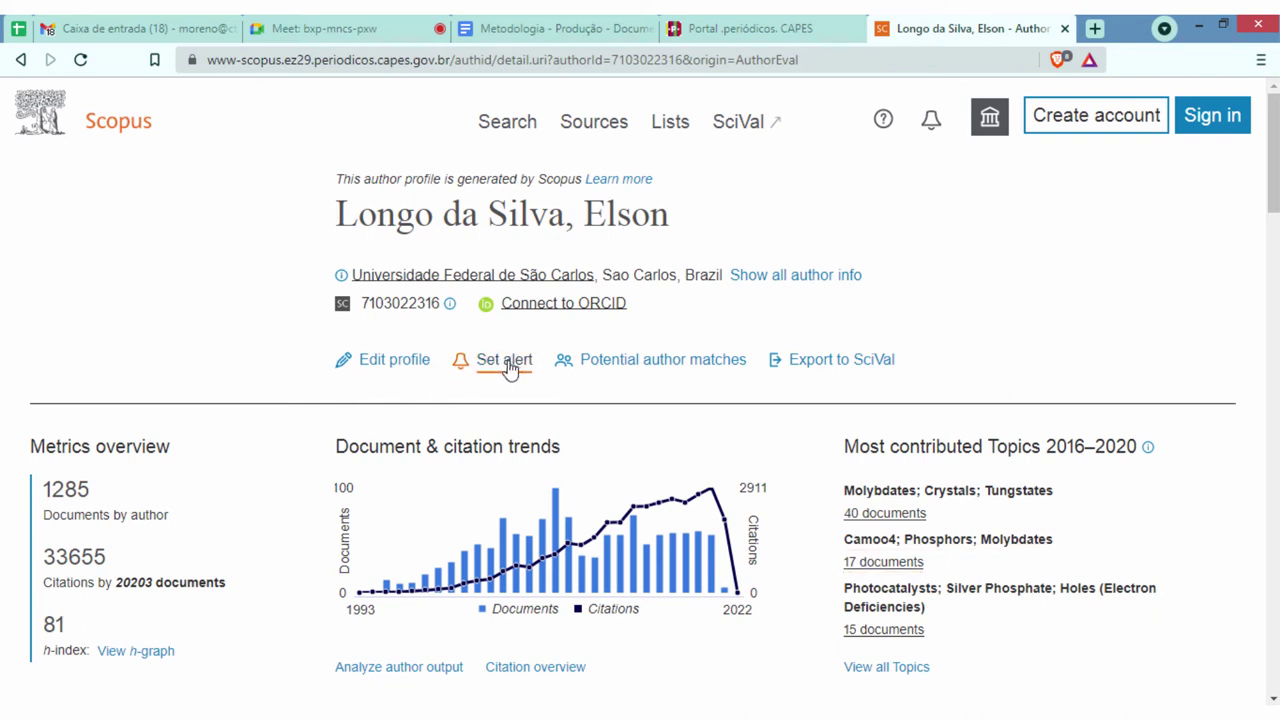
pyautogui.scroll(-2, 651, 354)
pyautogui.scroll(1, 368, 484)
pyautogui.scroll(-3, 491, 491)
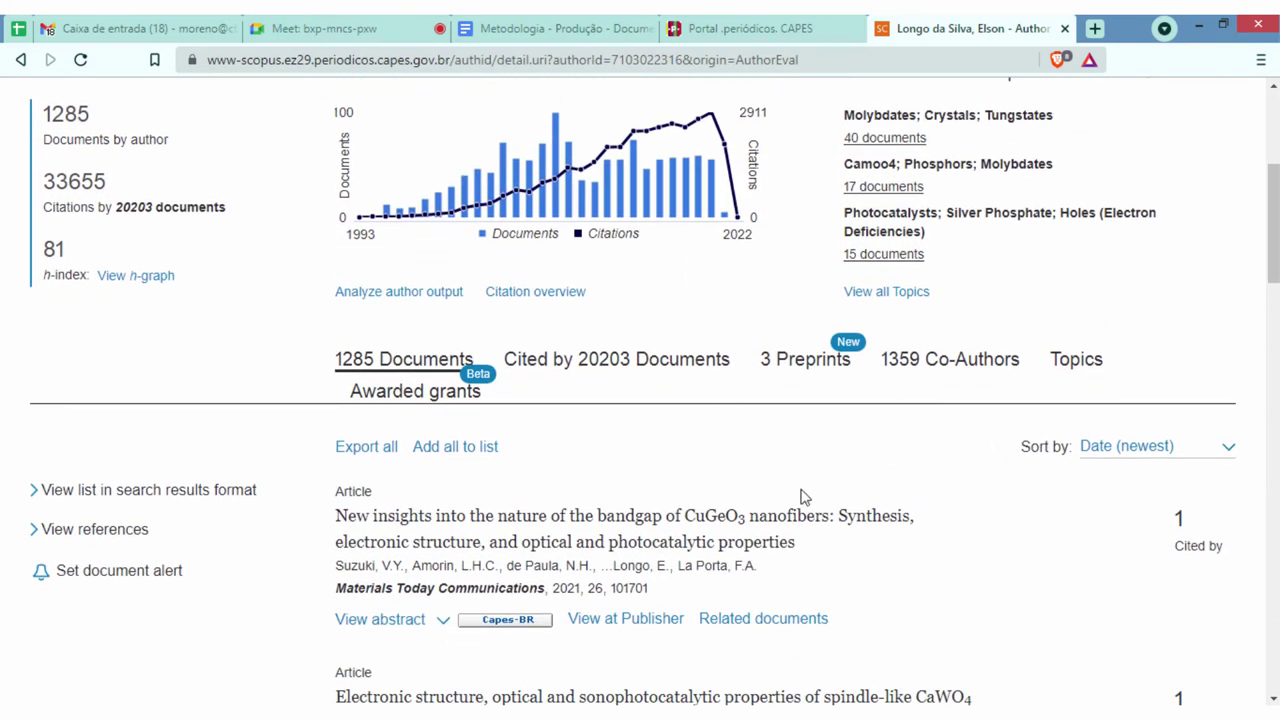
pyautogui.scroll(2, 409, 510)
pyautogui.scroll(2, 560, 360)
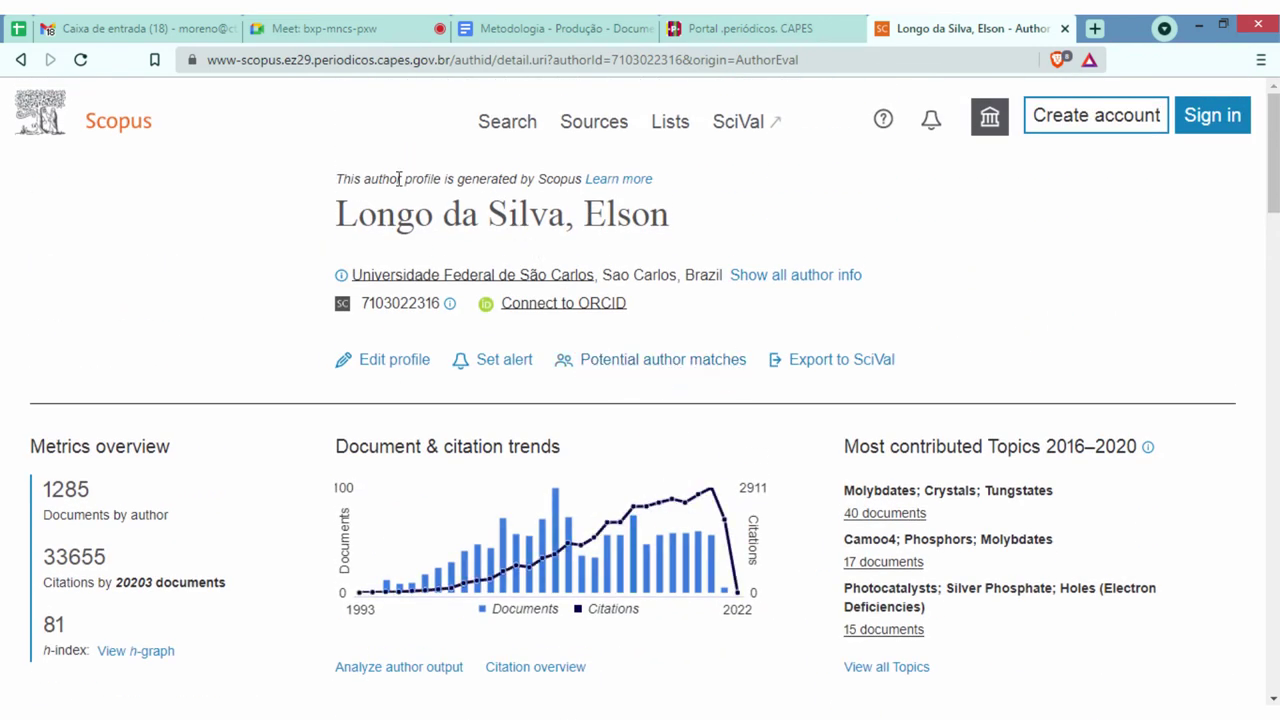
# - View the potential author matches for this profile, look through the list and close it
pyautogui.click(694, 368)
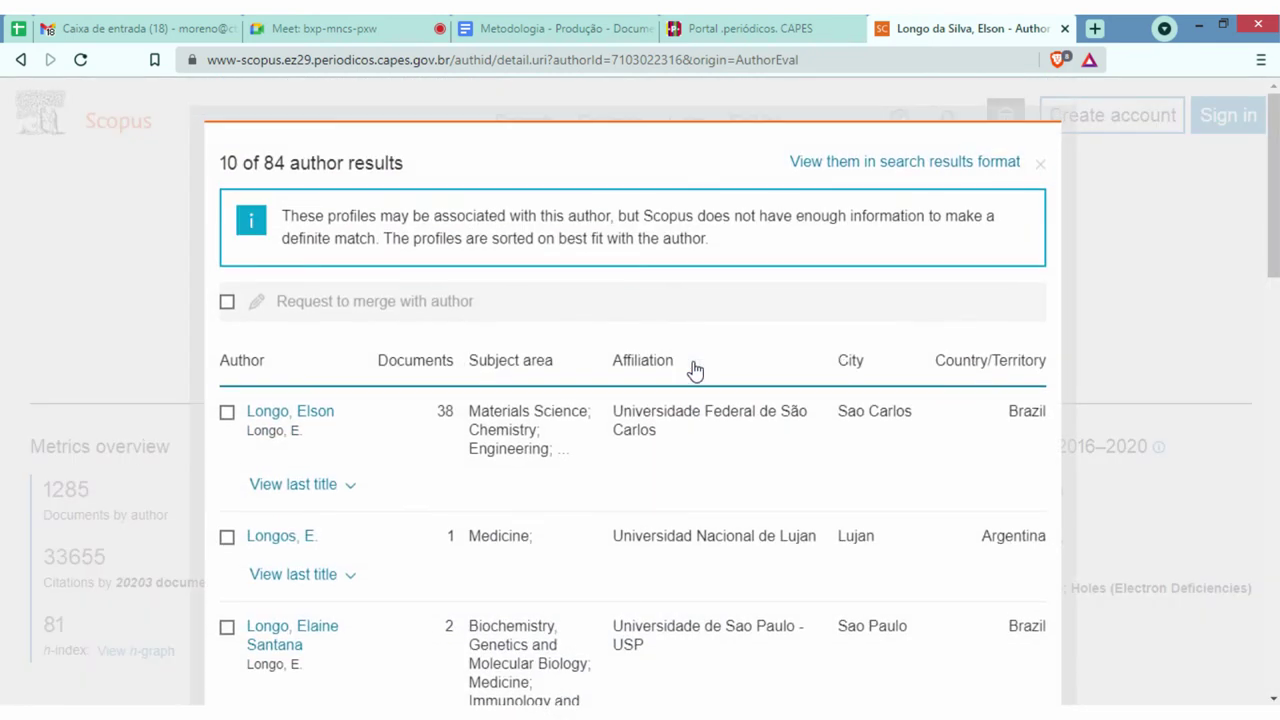
pyautogui.scroll(-2, 700, 470)
pyautogui.scroll(2, 520, 545)
pyautogui.scroll(-3, 420, 540)
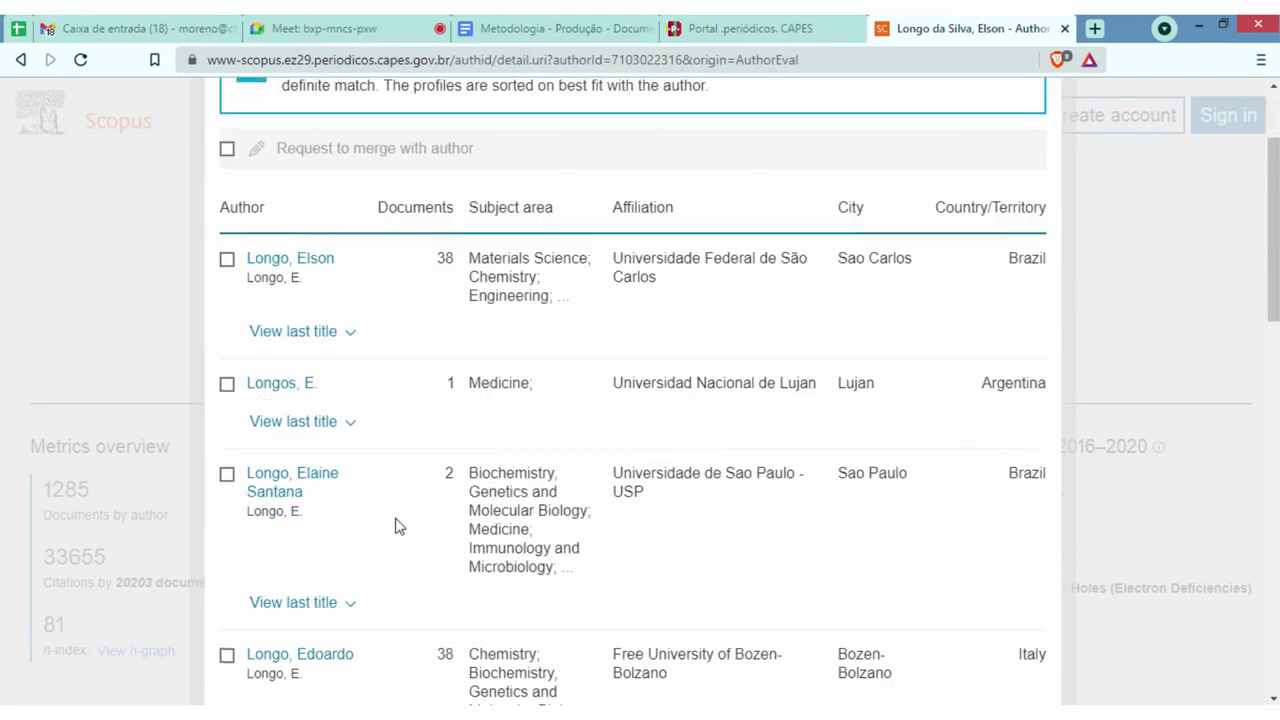
pyautogui.scroll(5, 1046, 200)
pyautogui.click(1038, 170)
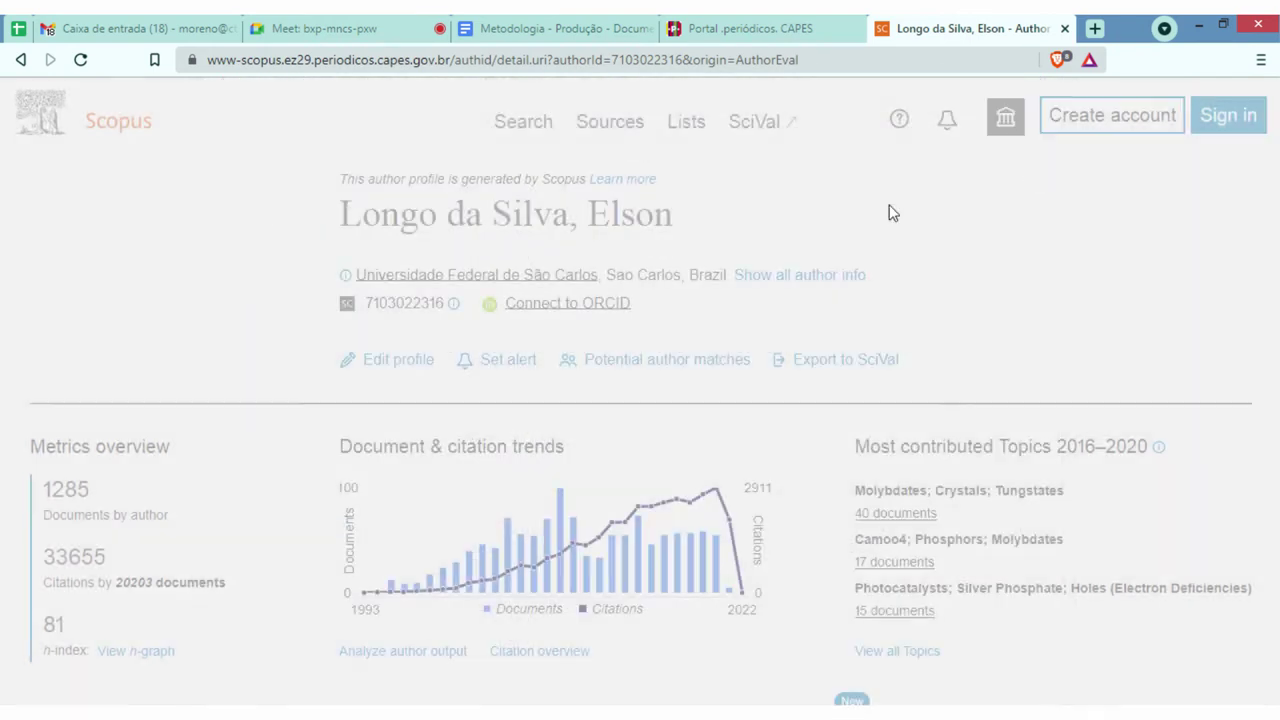
# - Display the author's co-authors list, examine the co-authored documents per name and return to the profile header
pyautogui.scroll(-3, 910, 366)
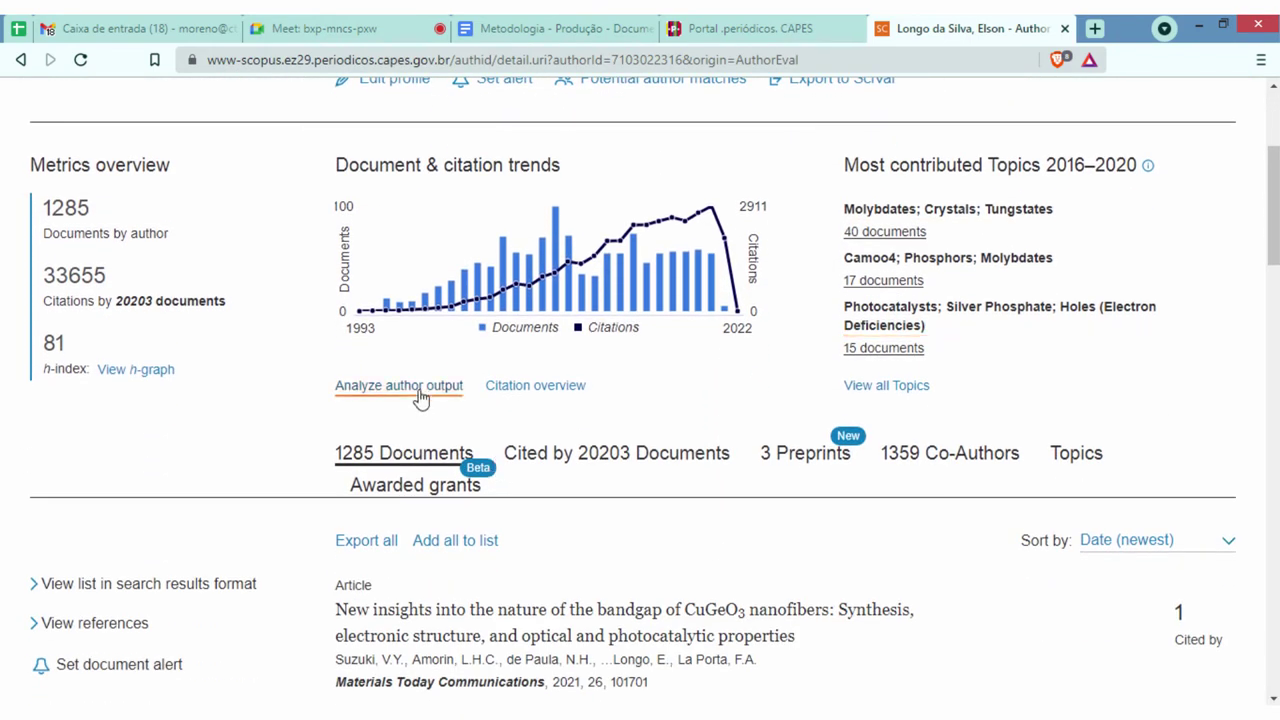
pyautogui.click(940, 460)
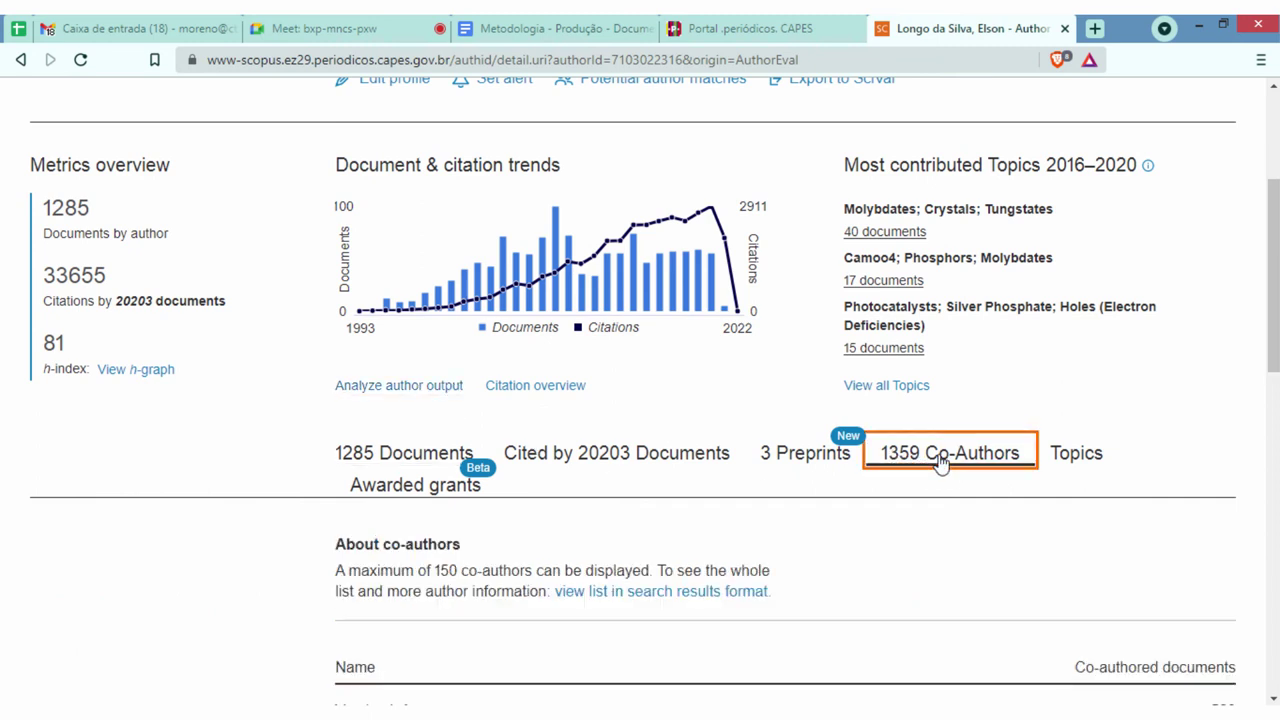
pyautogui.scroll(-3, 940, 462)
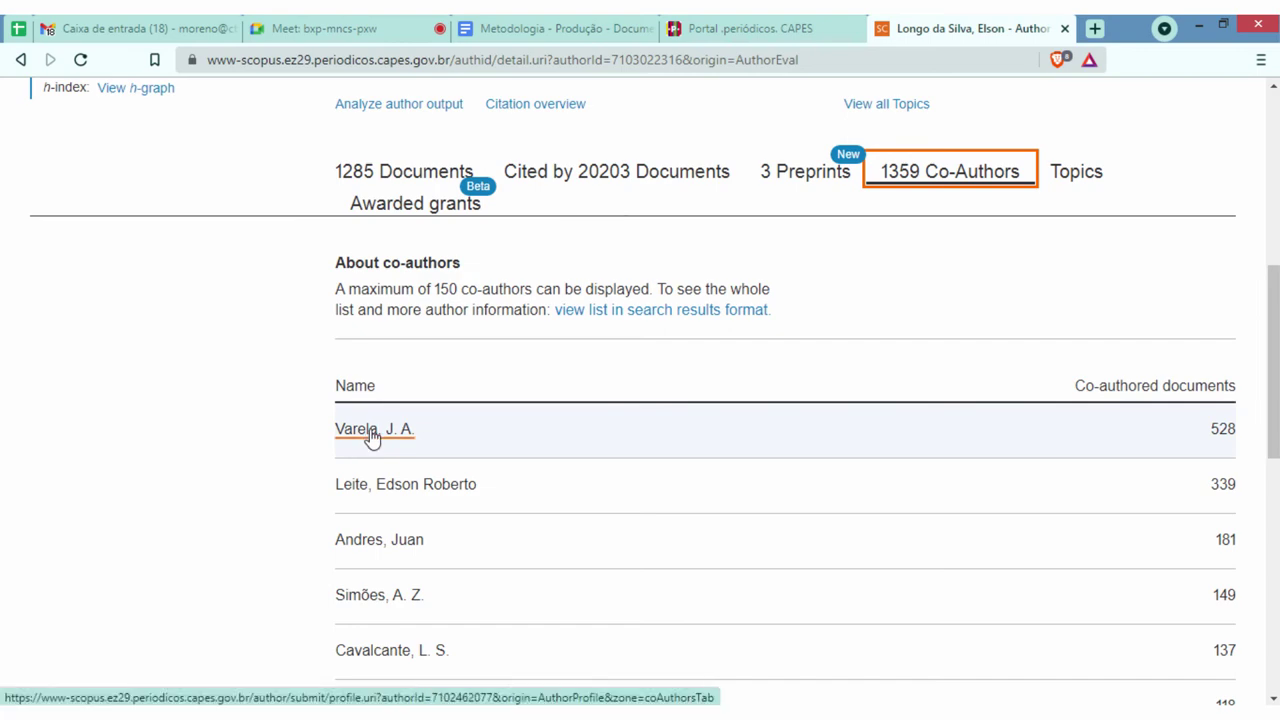
pyautogui.scroll(6, 1106, 451)
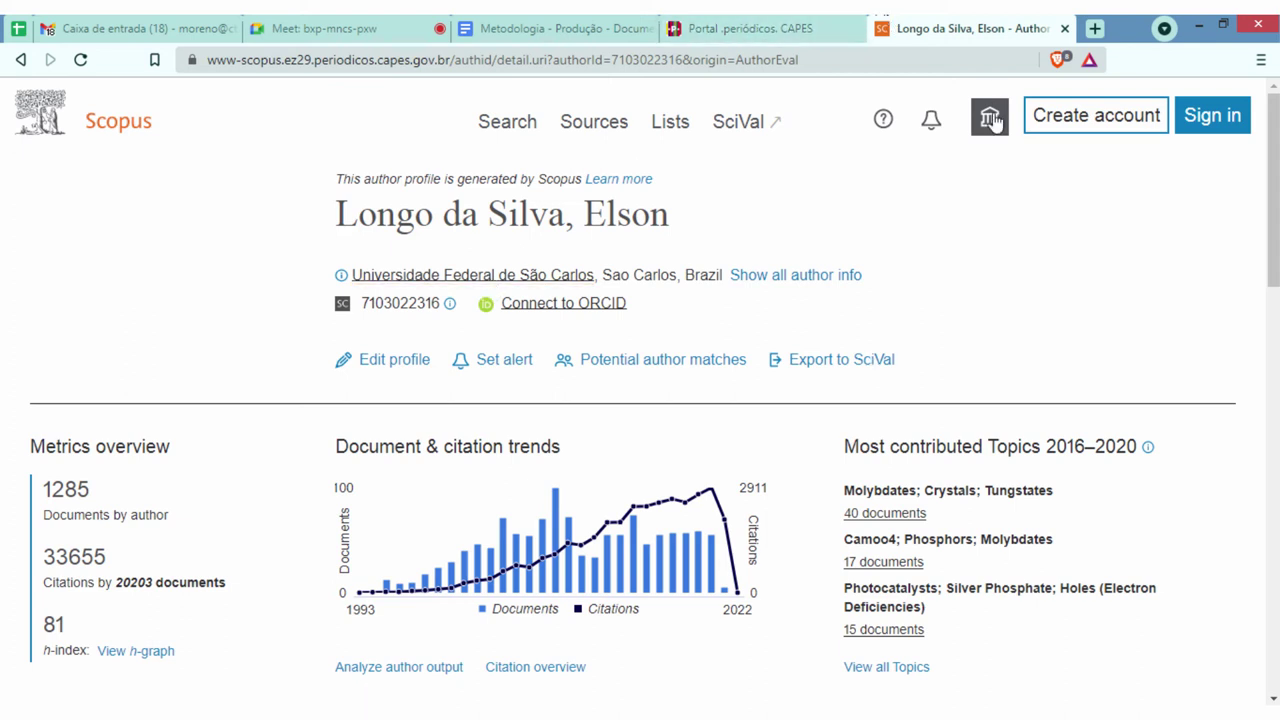
pyautogui.scroll(-1, 910, 382)
pyautogui.scroll(1, 997, 500)
# - Switch to the Metodologia - Produção document in Google Docs, highlight the three listed databases, and return to the Scopus author profile
pyautogui.hotkey('ctrl', '3')
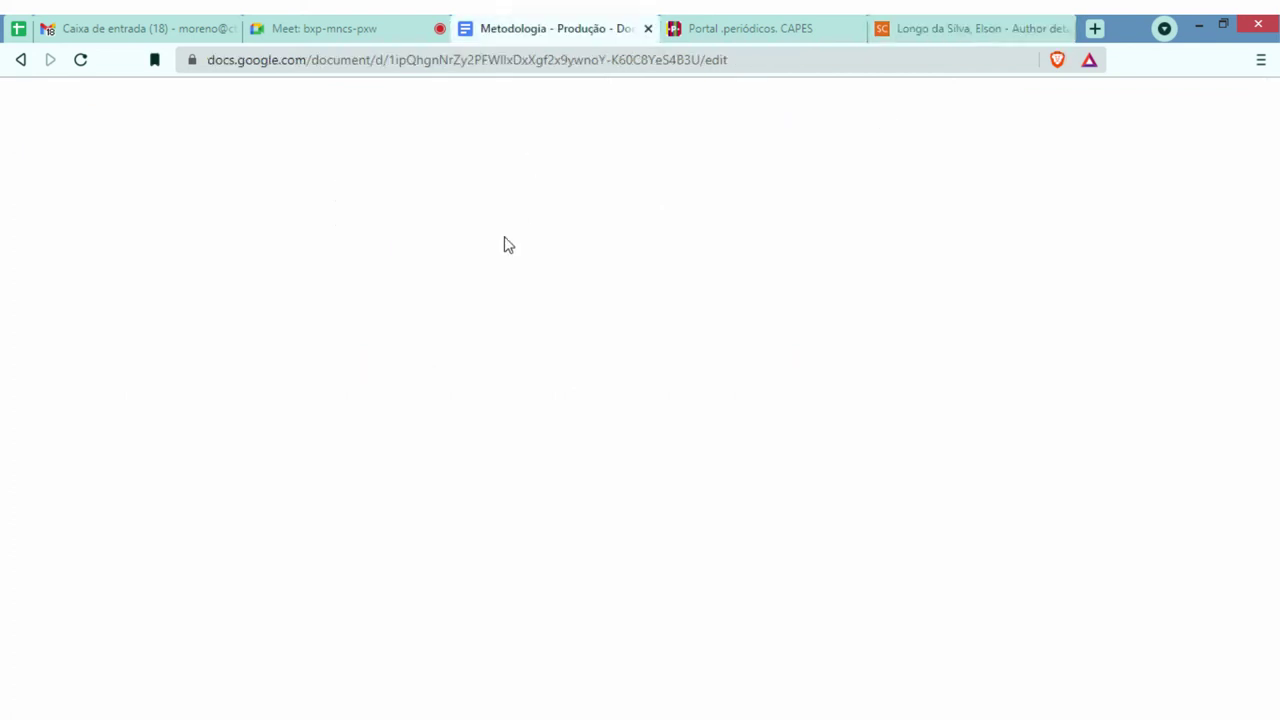
pyautogui.moveTo(316, 326); pyautogui.dragTo(466, 377)
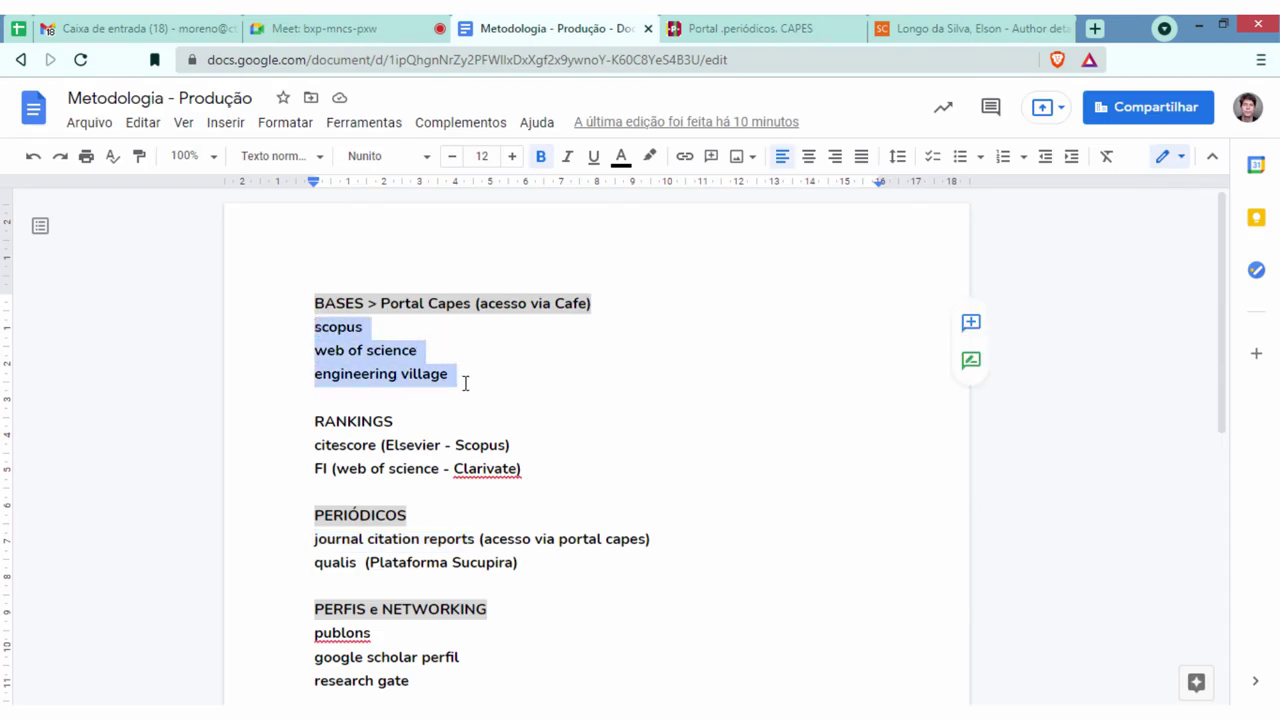
pyautogui.click(482, 373)
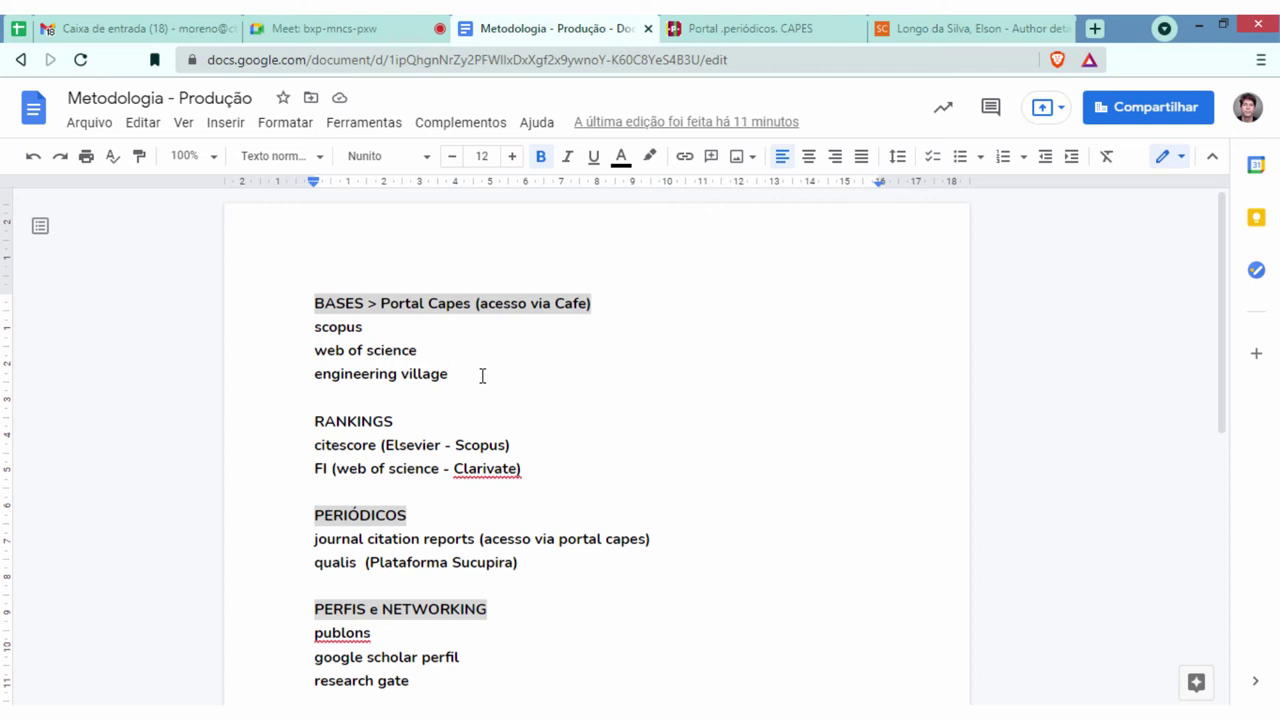
pyautogui.click(705, 28)
pyautogui.click(936, 28)
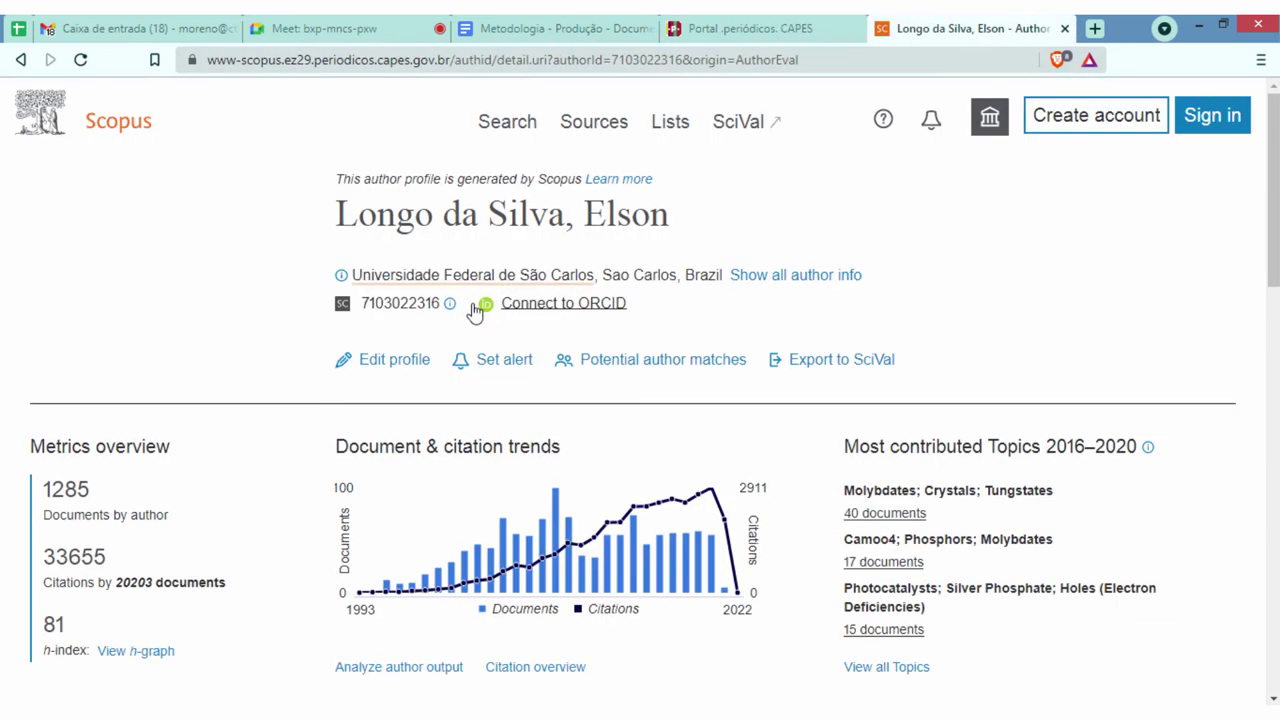
# - Search Scopus affiliations for "rio de janeiro" and open the Universidade Federal do Rio de Janeiro profile
pyautogui.click(140, 133)
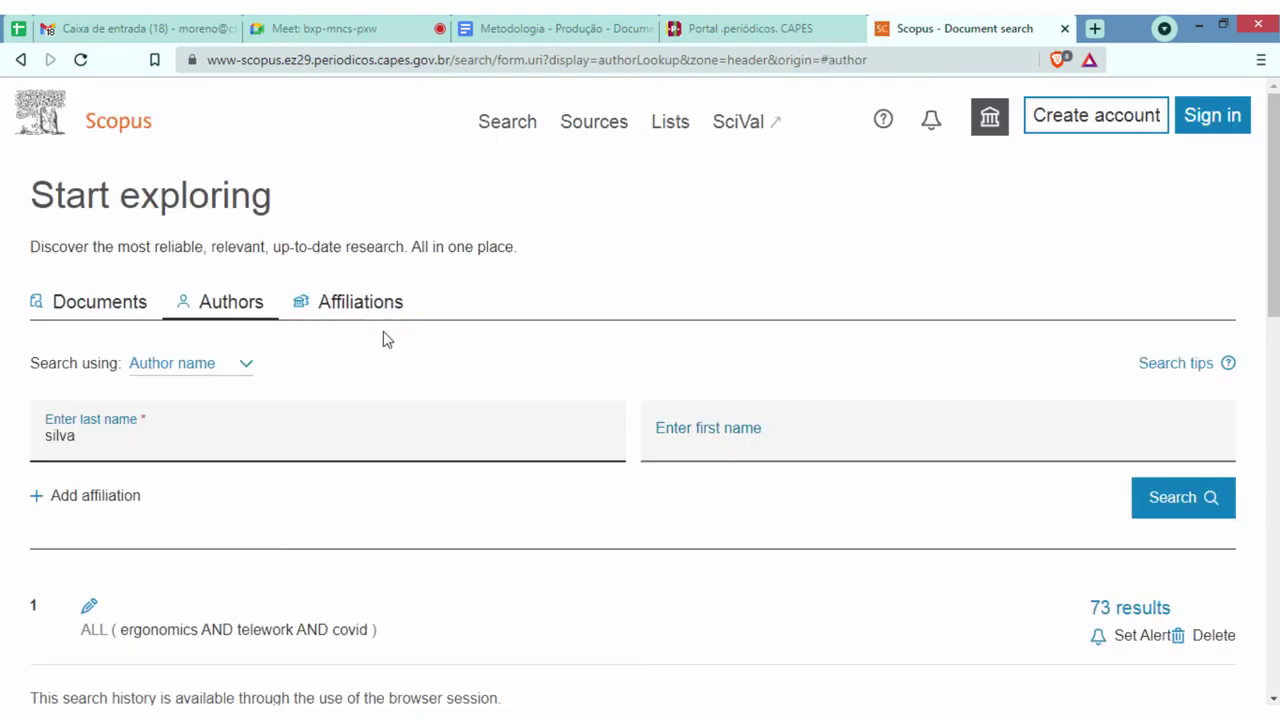
pyautogui.click(372, 312)
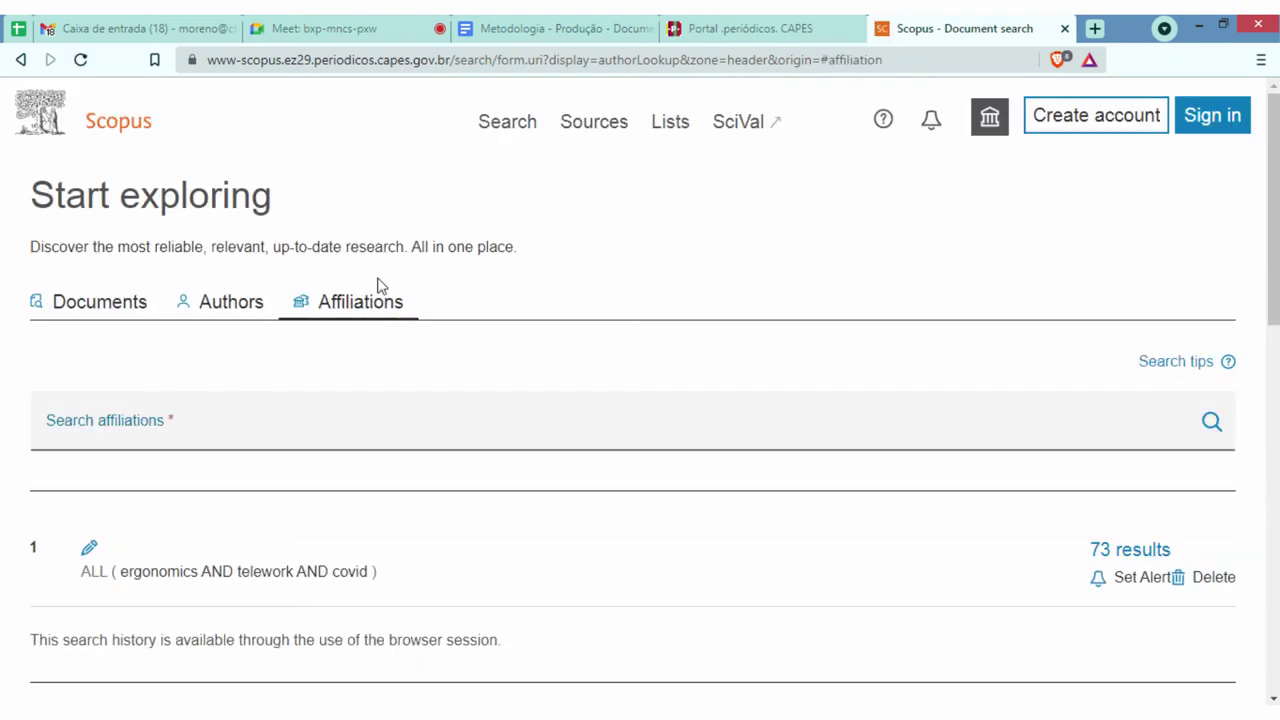
pyautogui.click(211, 432)
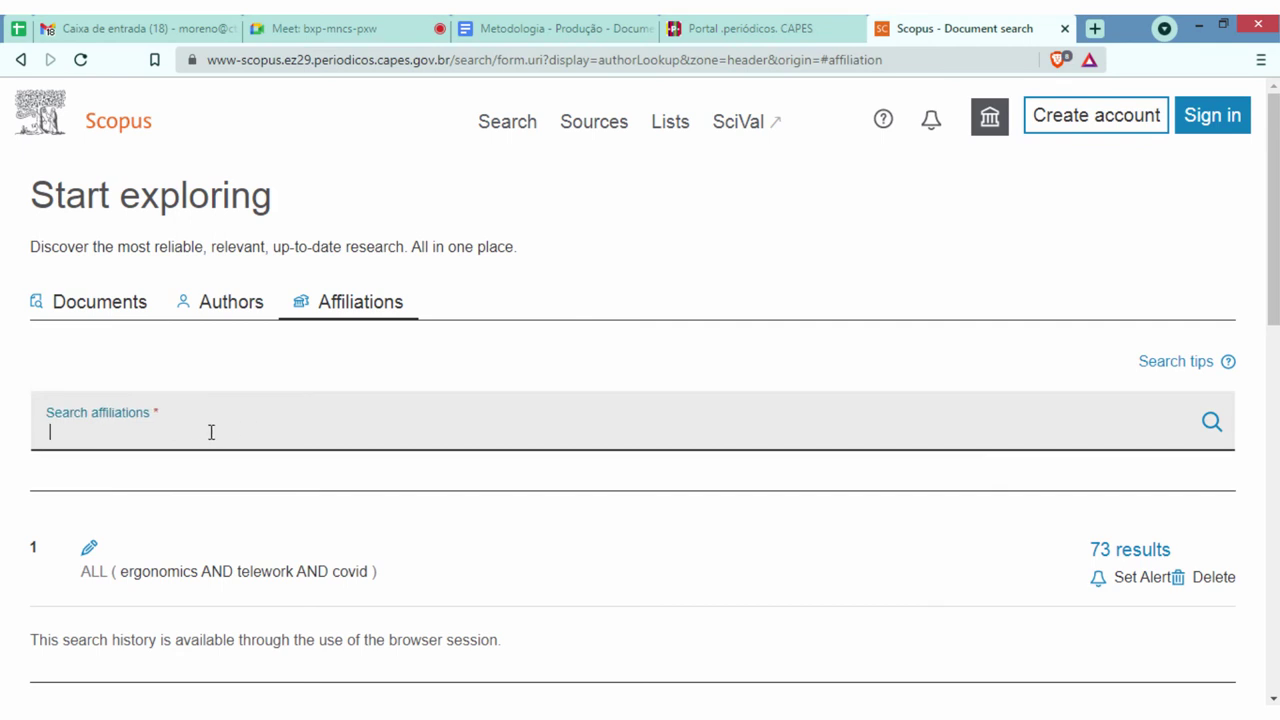
pyautogui.write('rio de janeiro')
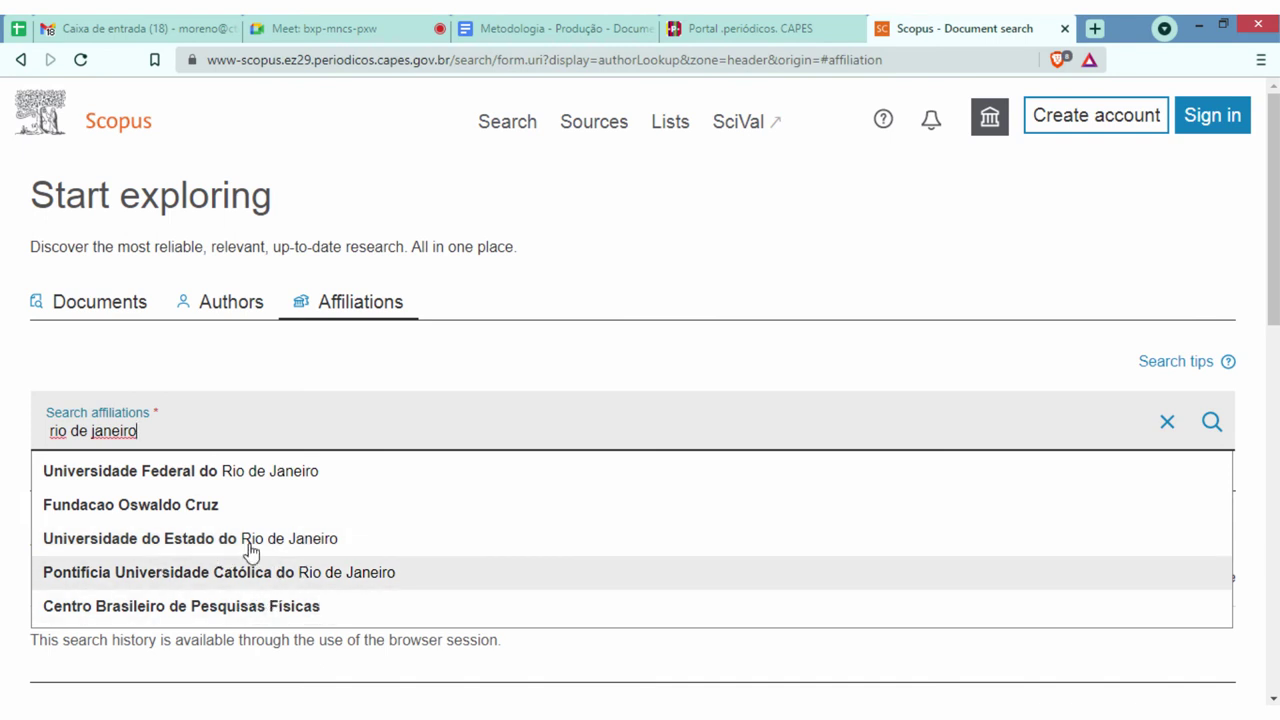
pyautogui.click(249, 478)
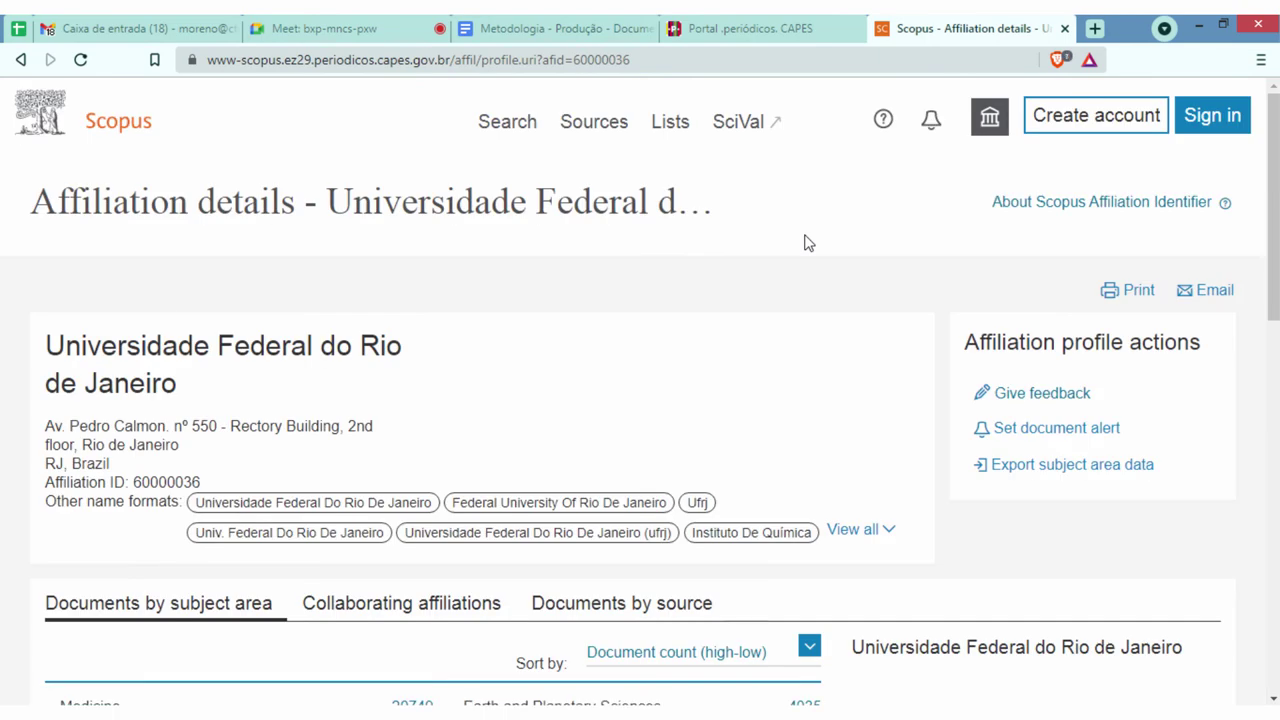
# - Review the university's document counts by subject area and open its list of affiliated authors
pyautogui.scroll(-4, 808, 243)
pyautogui.scroll(1, 716, 183)
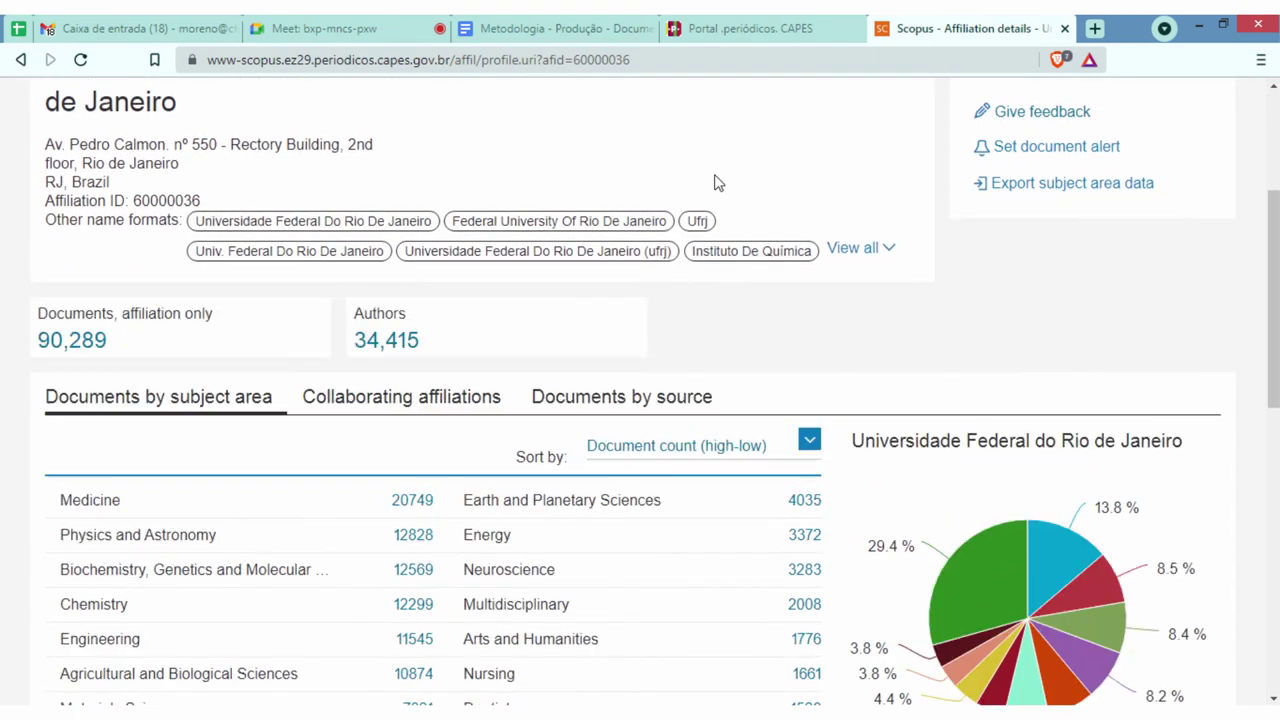
pyautogui.scroll(-3, 478, 417)
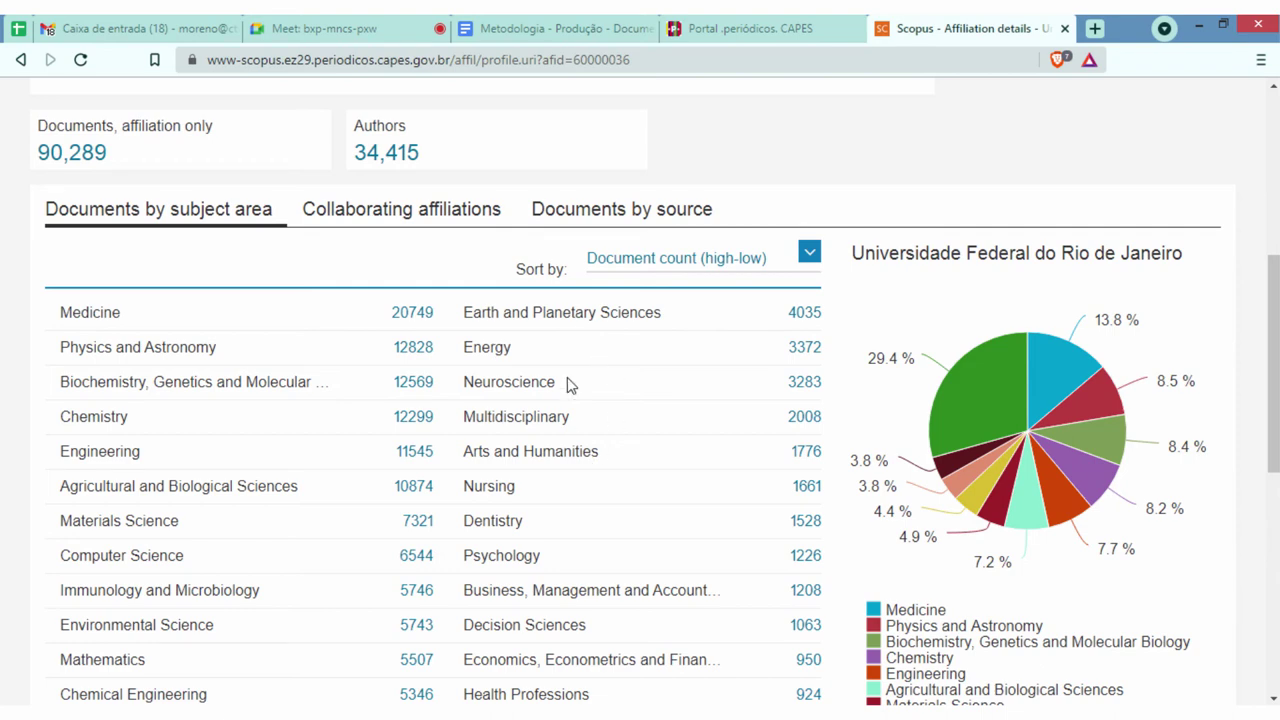
pyautogui.scroll(-2, 575, 530)
pyautogui.scroll(5, 751, 546)
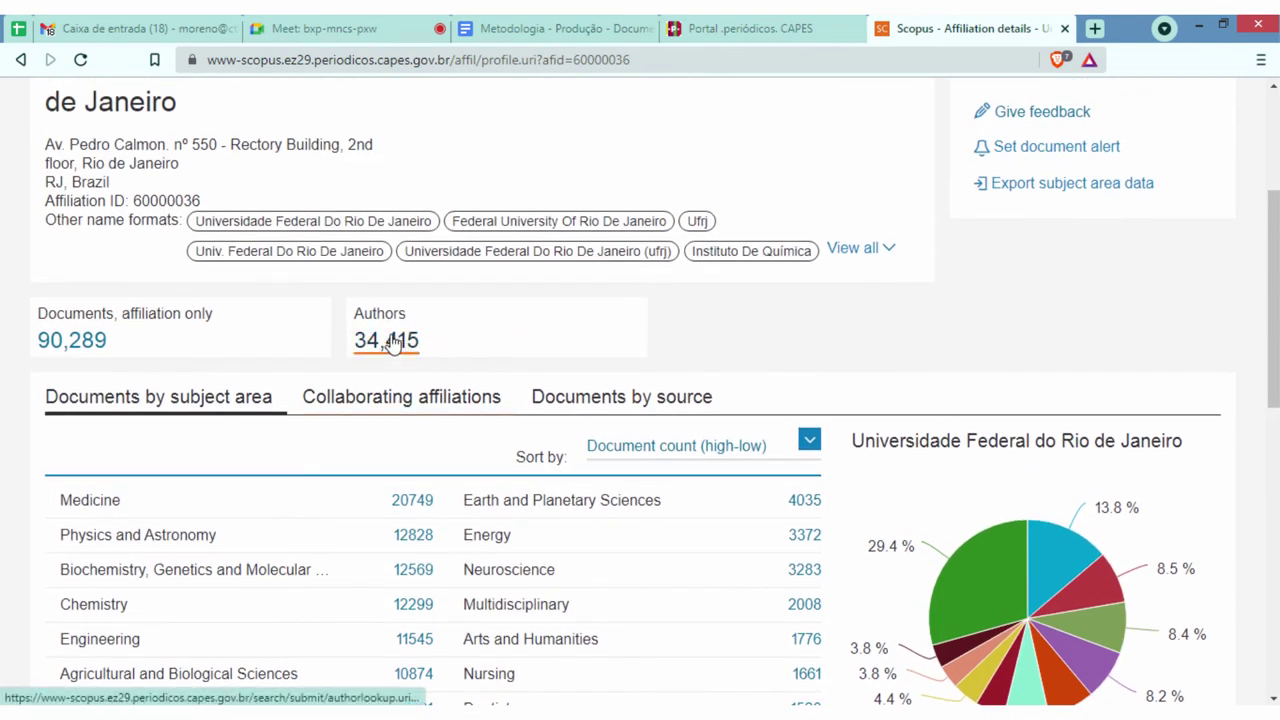
pyautogui.click(399, 349)
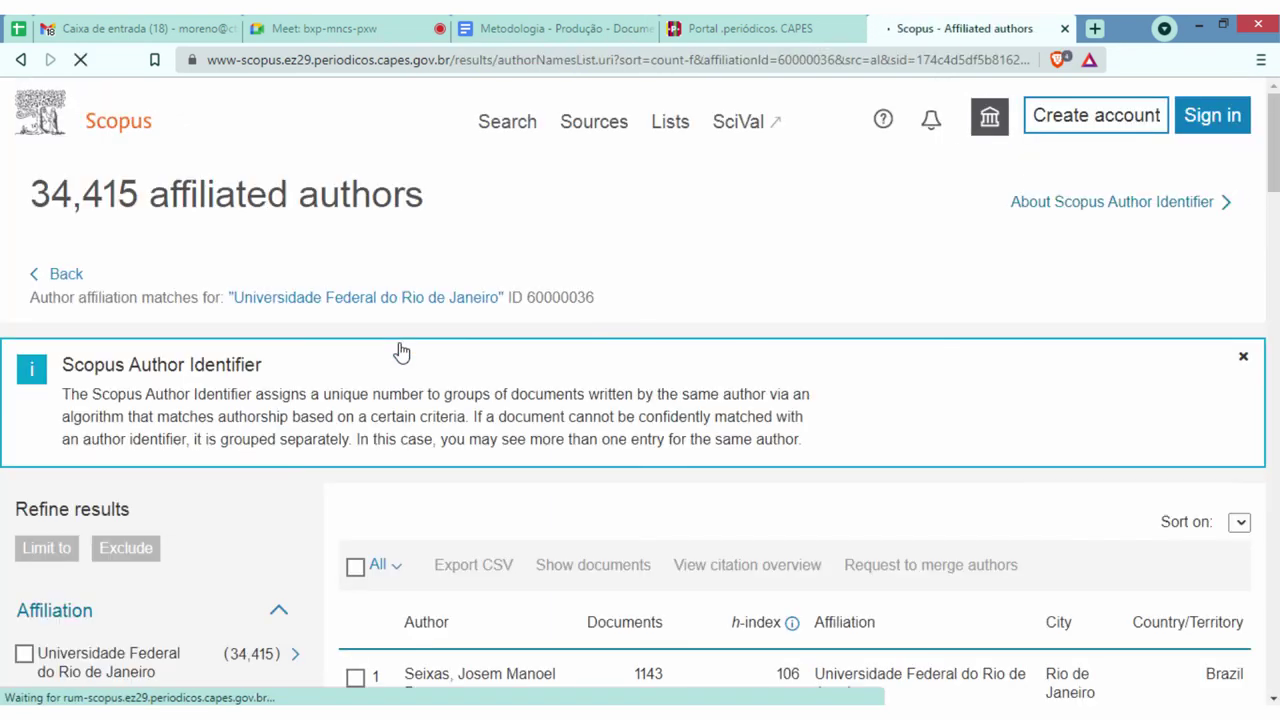
# - Examine the affiliated authors list, comparing the document counts and h-index of the most productive authors
pyautogui.scroll(-4, 531, 331)
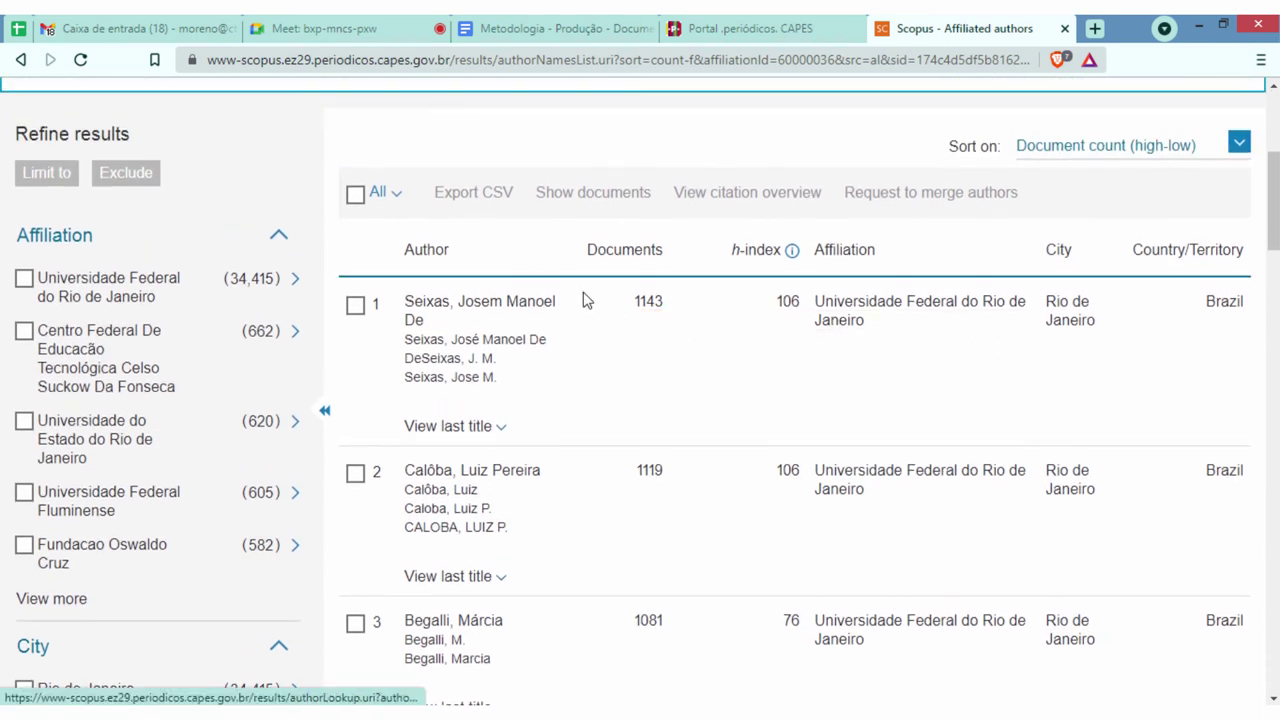
pyautogui.scroll(1, 585, 416)
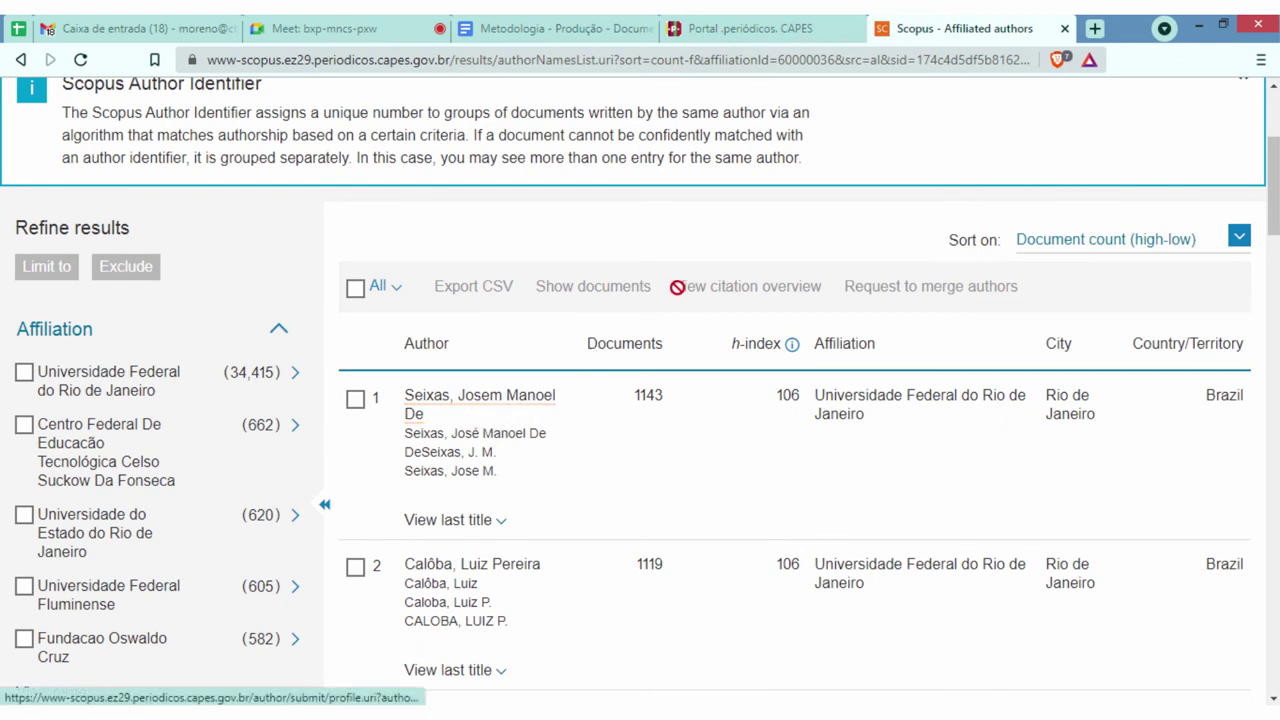
pyautogui.scroll(-1, 490, 495)
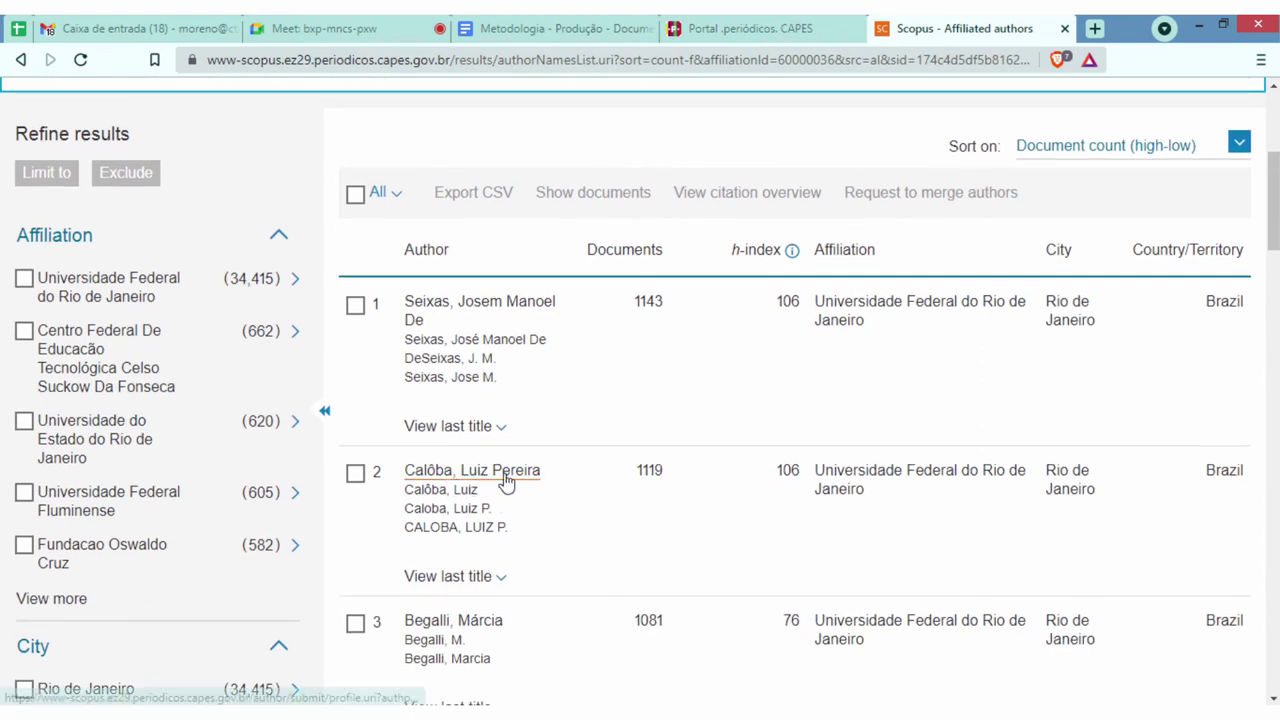
pyautogui.scroll(1, 458, 270)
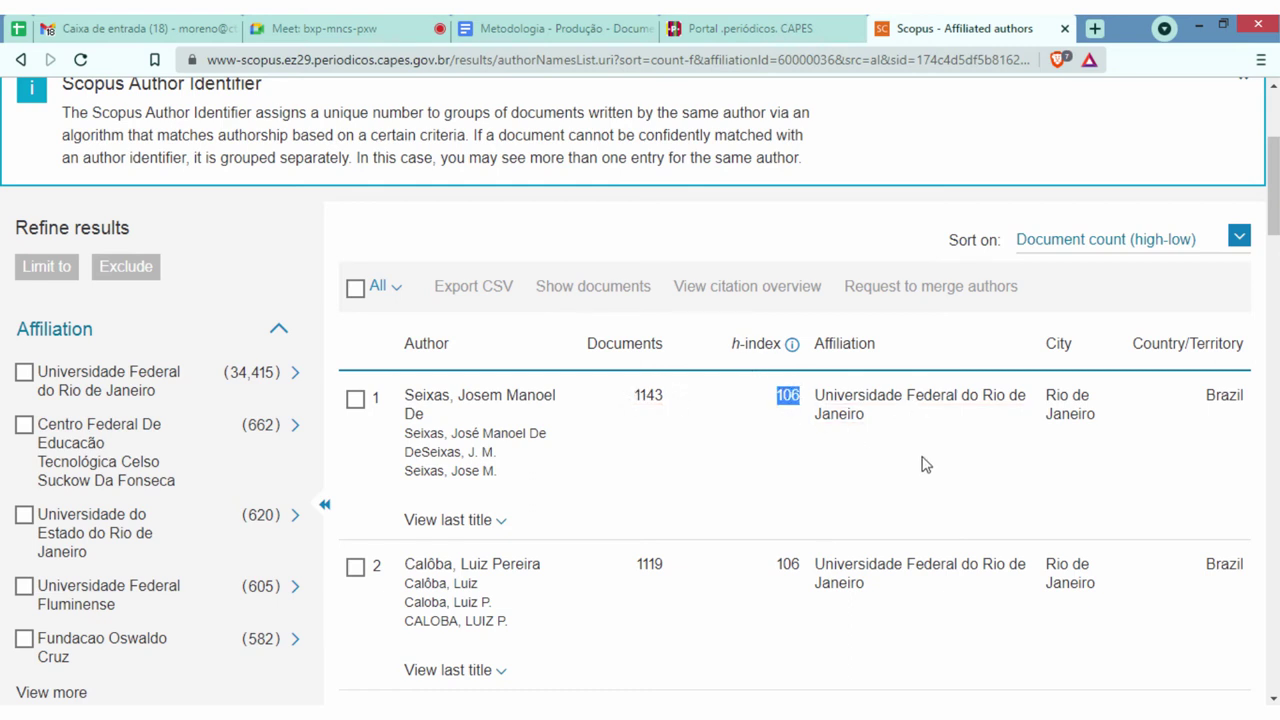
pyautogui.scroll(-6, 609, 460)
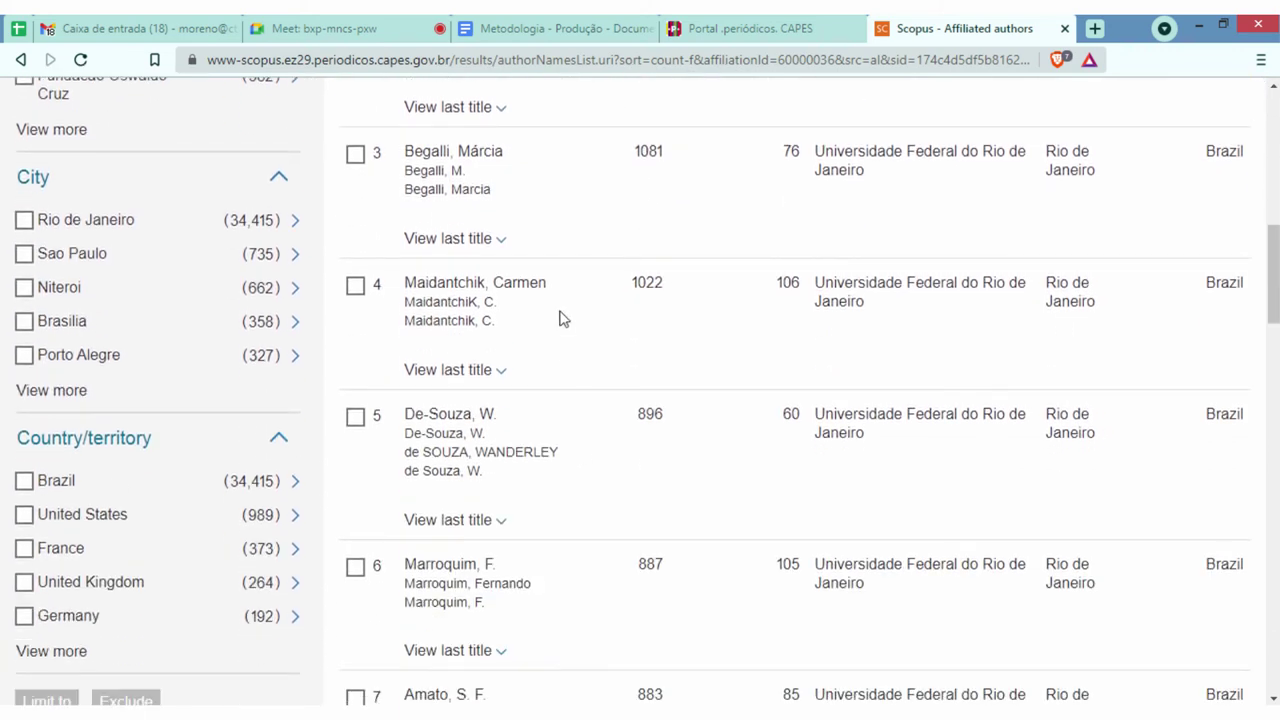
pyautogui.scroll(7, 766, 449)
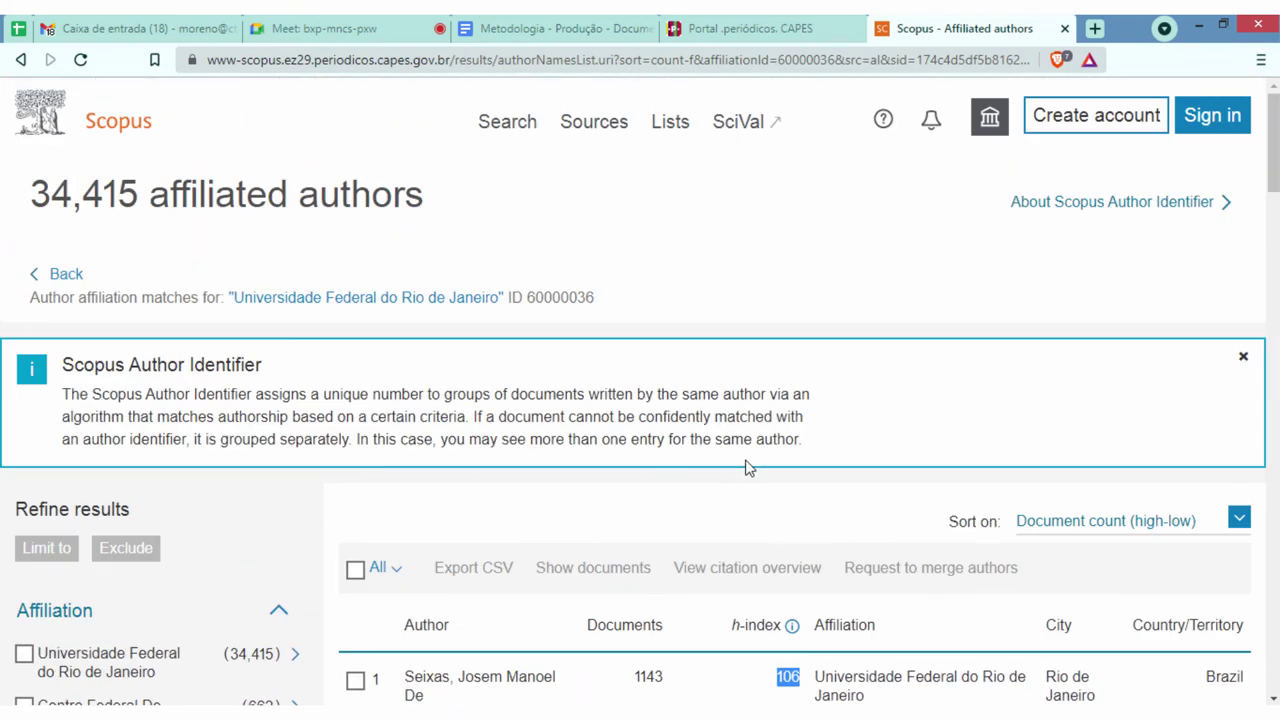
pyautogui.scroll(-1, 733, 460)
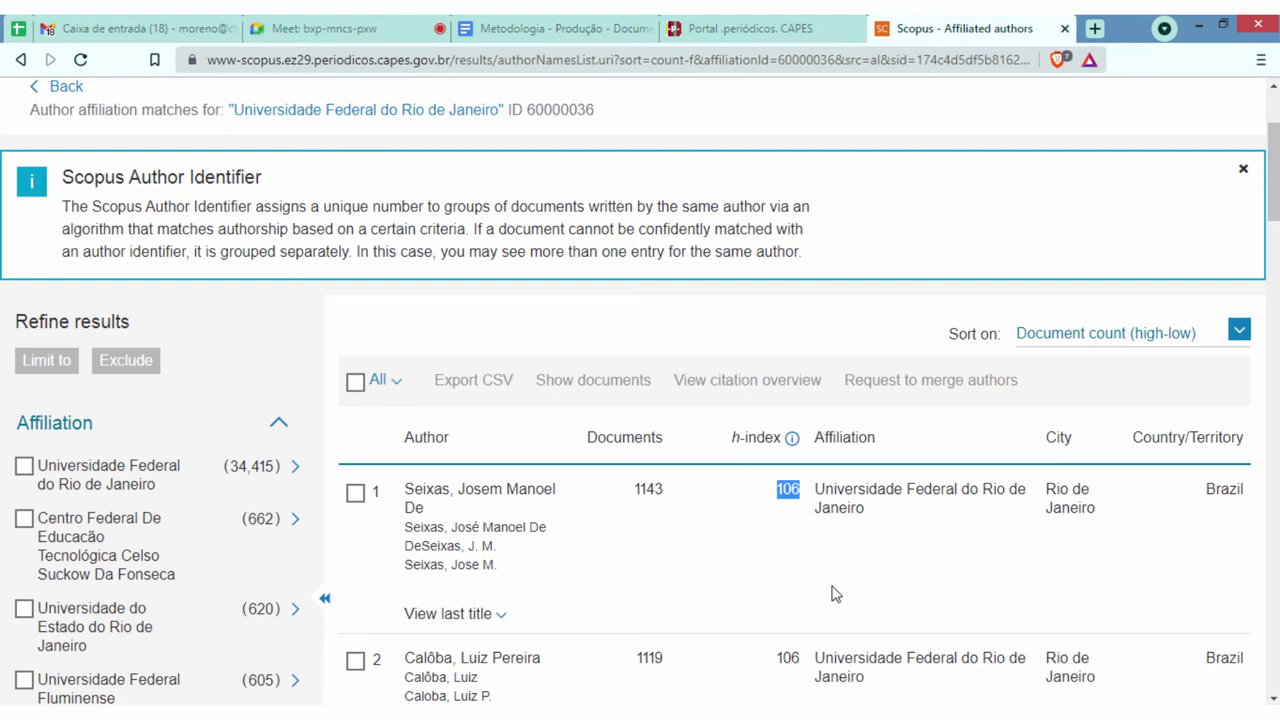
pyautogui.scroll(-2, 828, 600)
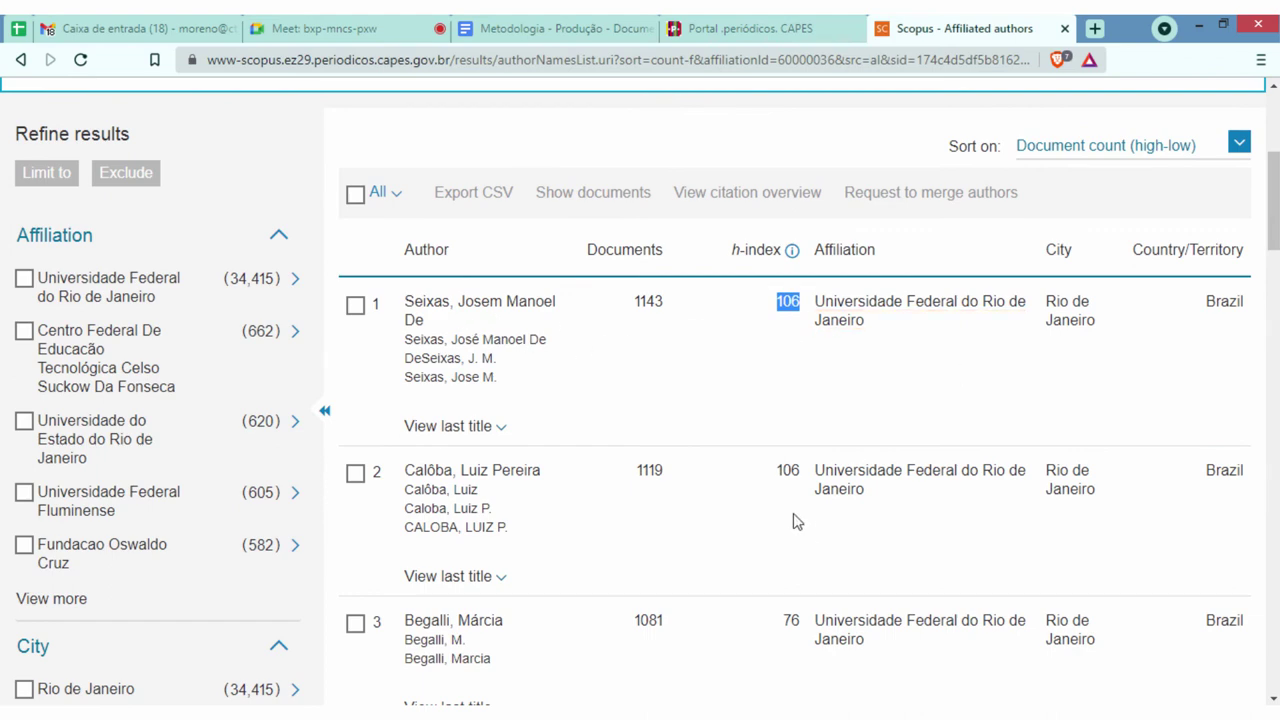
pyautogui.scroll(-2, 626, 480)
pyautogui.scroll(2, 511, 477)
pyautogui.scroll(-1, 819, 483)
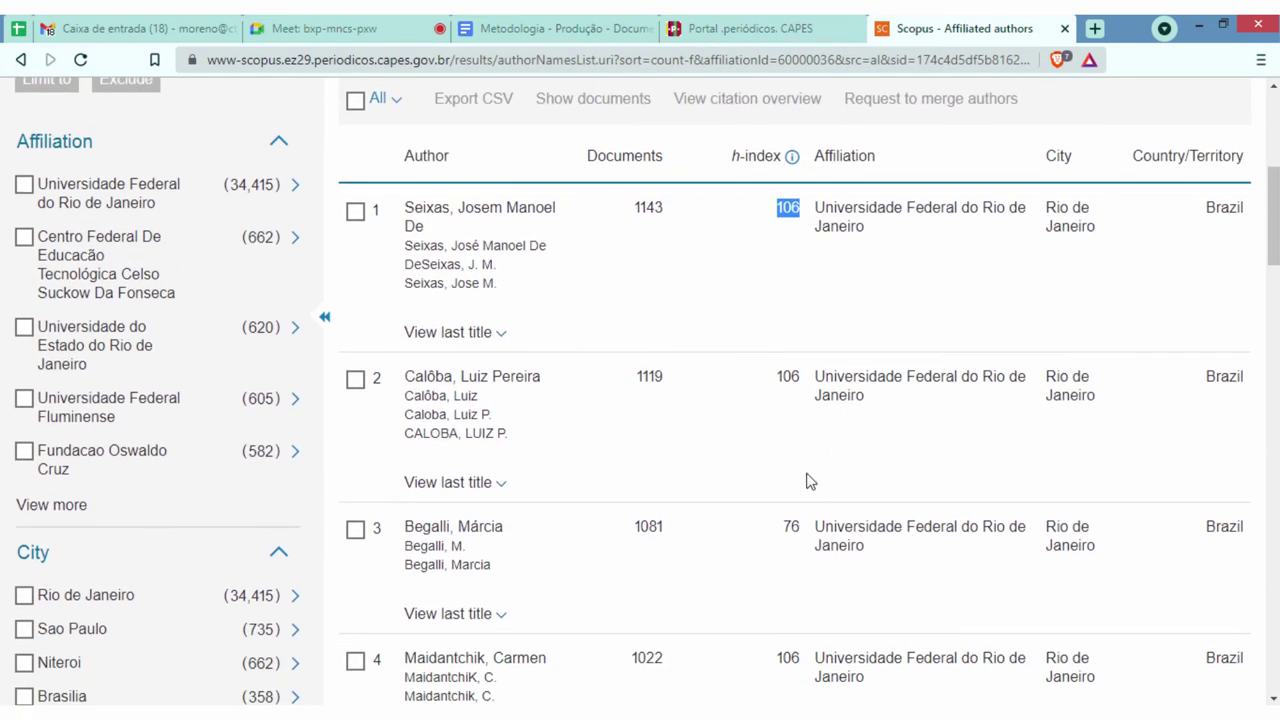
pyautogui.scroll(-2, 800, 490)
pyautogui.scroll(4, 760, 480)
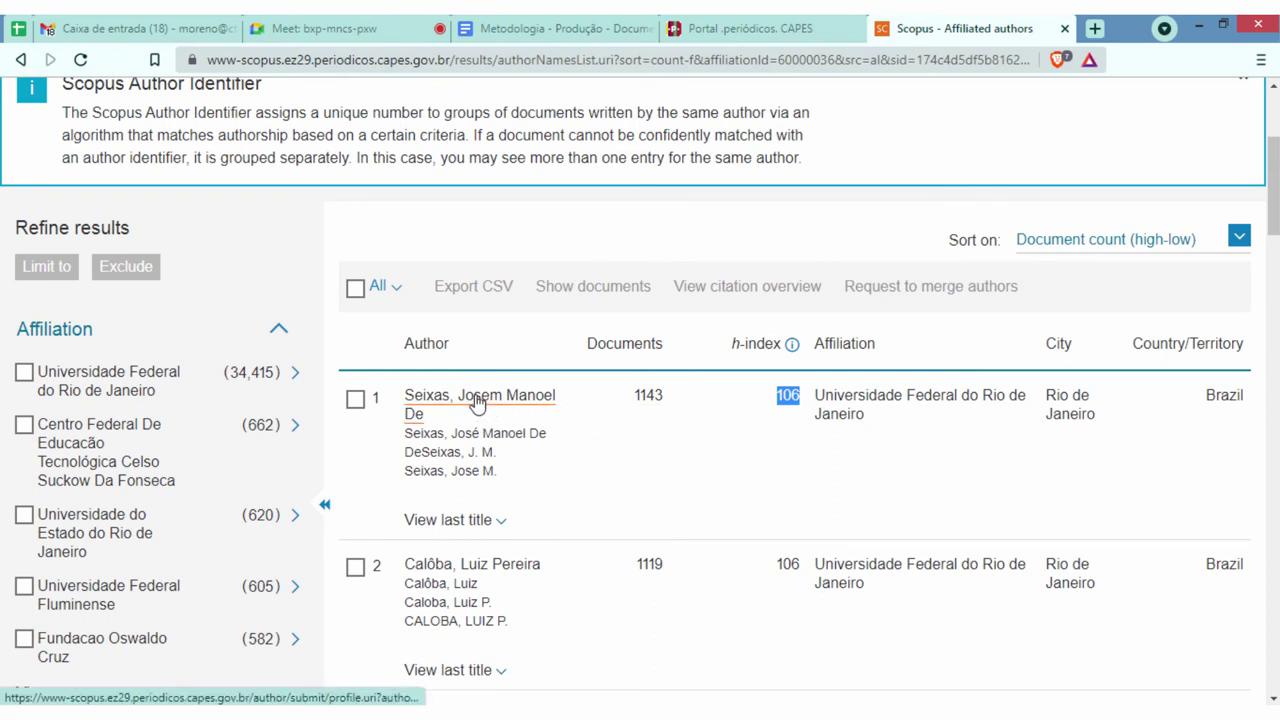
# - Open the profile of the second-listed author and look over the metrics, topics and document list
pyautogui.click(488, 566)
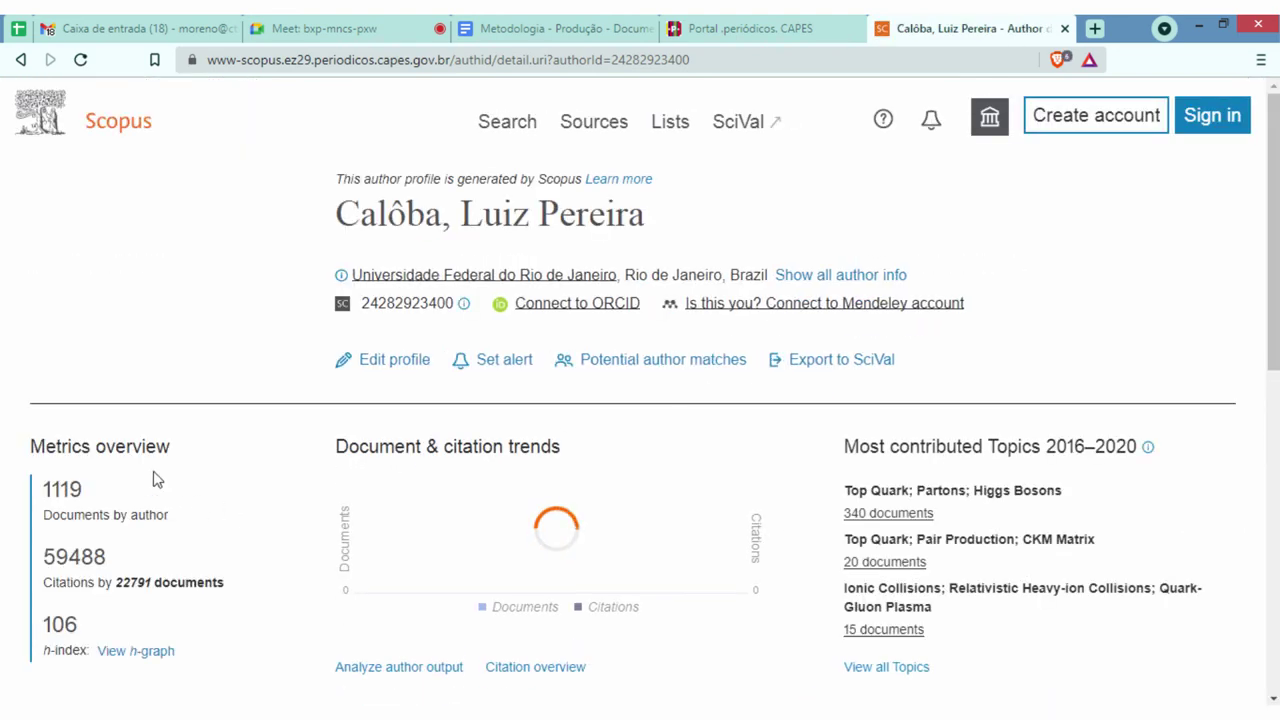
pyautogui.scroll(-2, 62, 440)
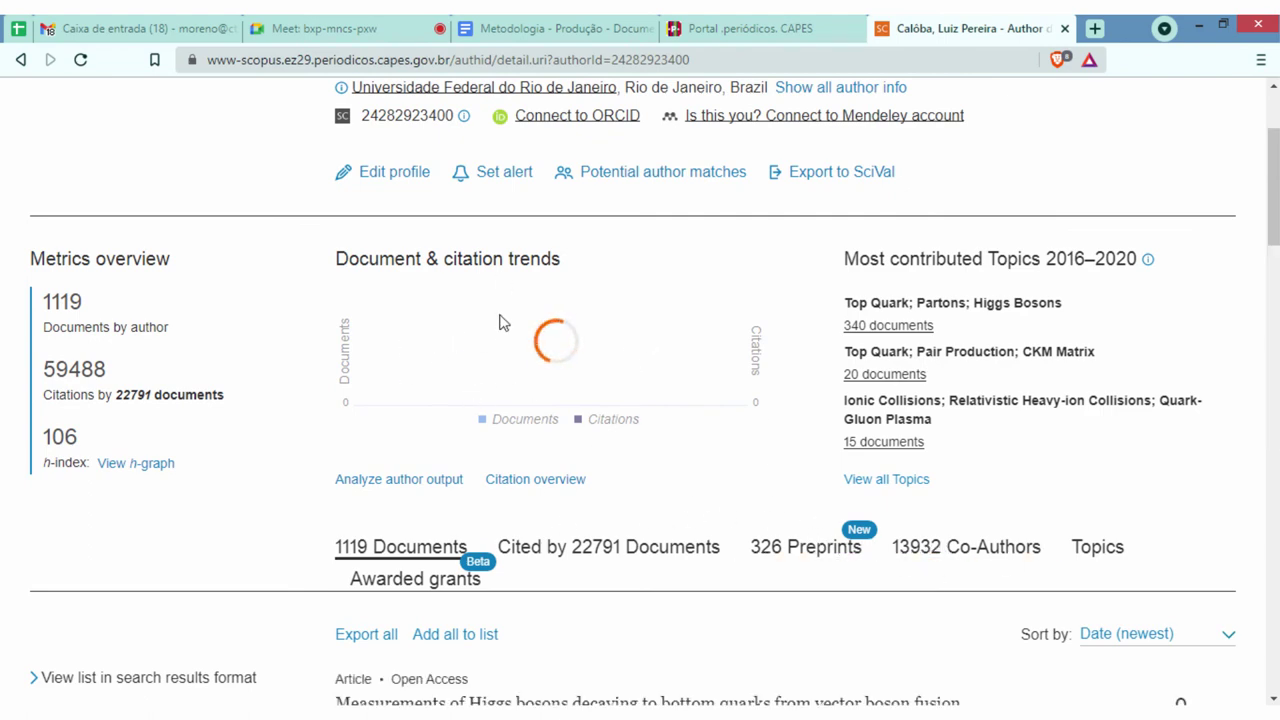
pyautogui.scroll(-1, 480, 309)
pyautogui.scroll(2, 891, 320)
pyautogui.scroll(-1, 883, 405)
pyautogui.scroll(-4, 883, 405)
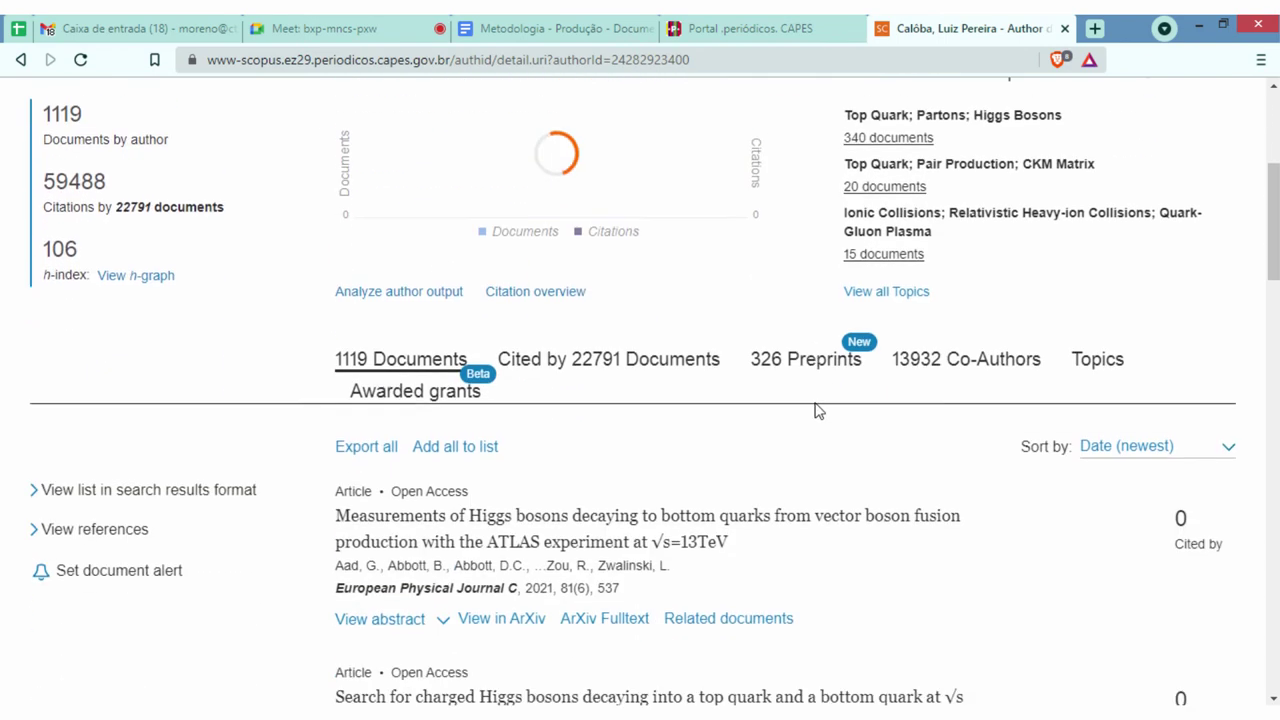
pyautogui.scroll(-3, 551, 491)
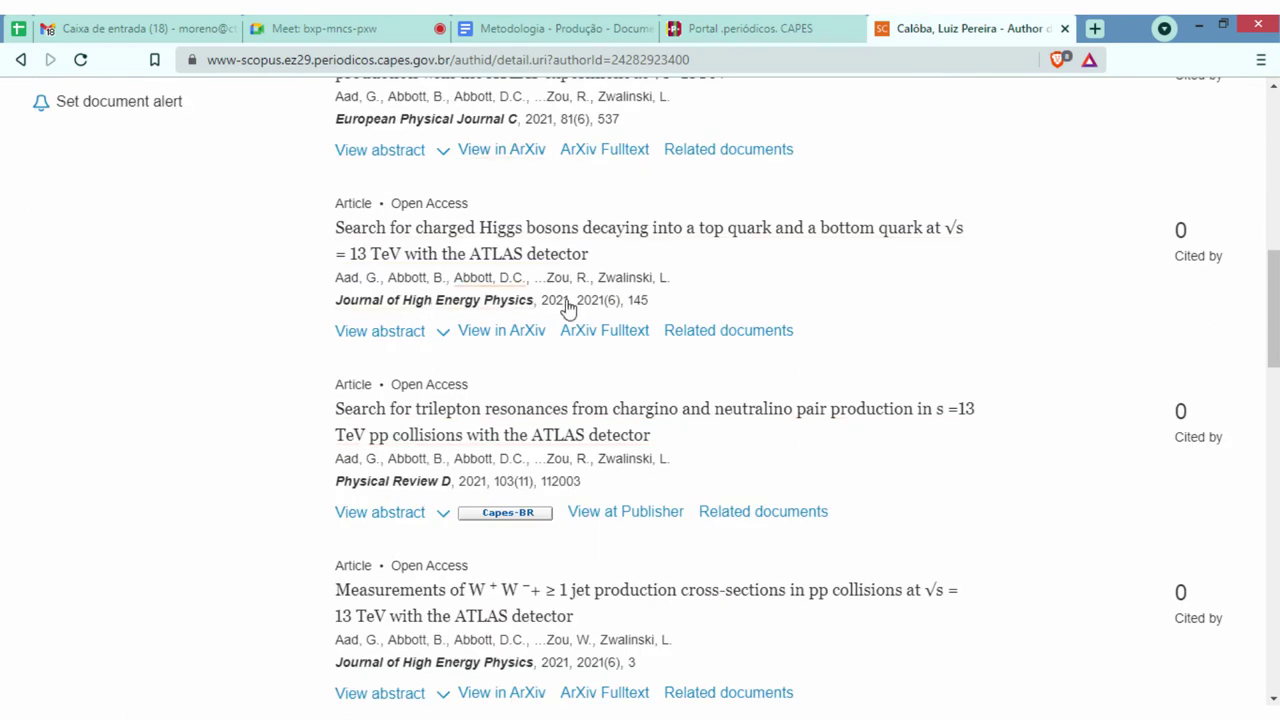
# - Sort the author's documents by Cited by (highest)
pyautogui.scroll(5, 543, 306)
pyautogui.click(1225, 453)
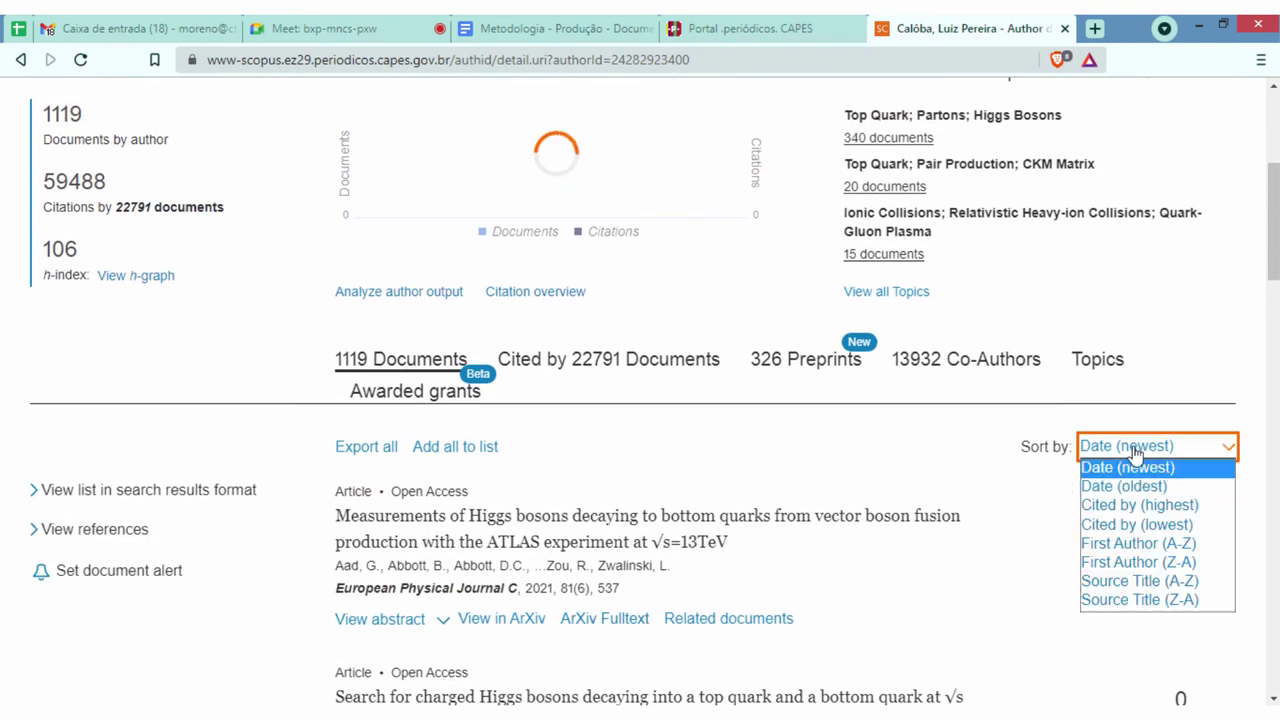
pyautogui.click(1163, 512)
# - Highlight part of the author's name and examine the profile metrics together with the most cited documents
pyautogui.scroll(4, 229, 429)
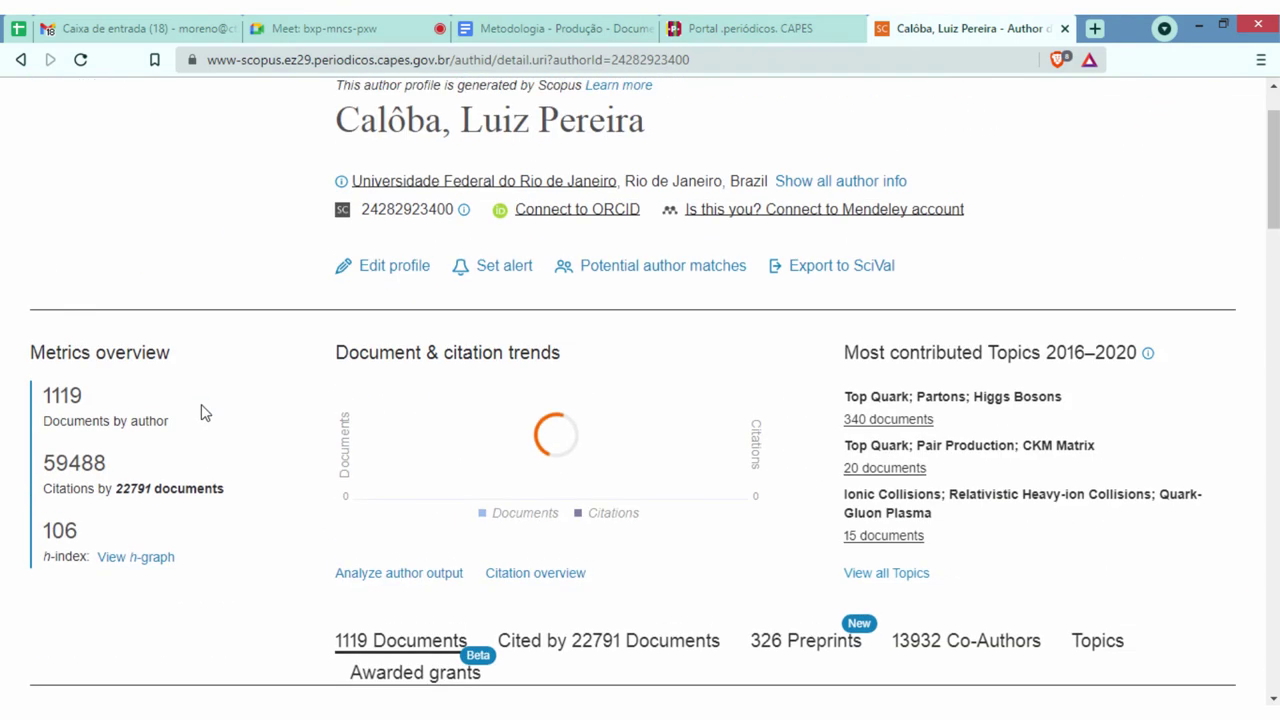
pyautogui.scroll(1, 203, 408)
pyautogui.moveTo(338, 211); pyautogui.dragTo(507, 212)
pyautogui.scroll(-3, 935, 370)
pyautogui.scroll(-3, 935, 370)
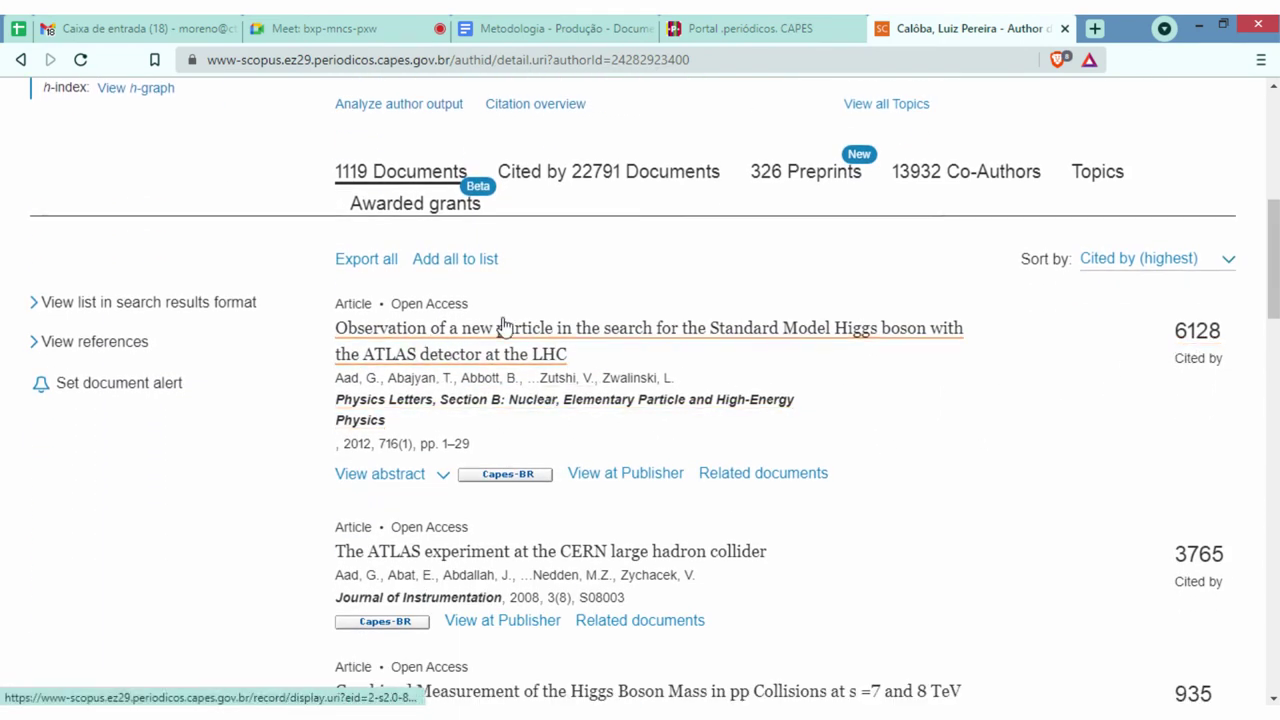
pyautogui.scroll(5, 897, 394)
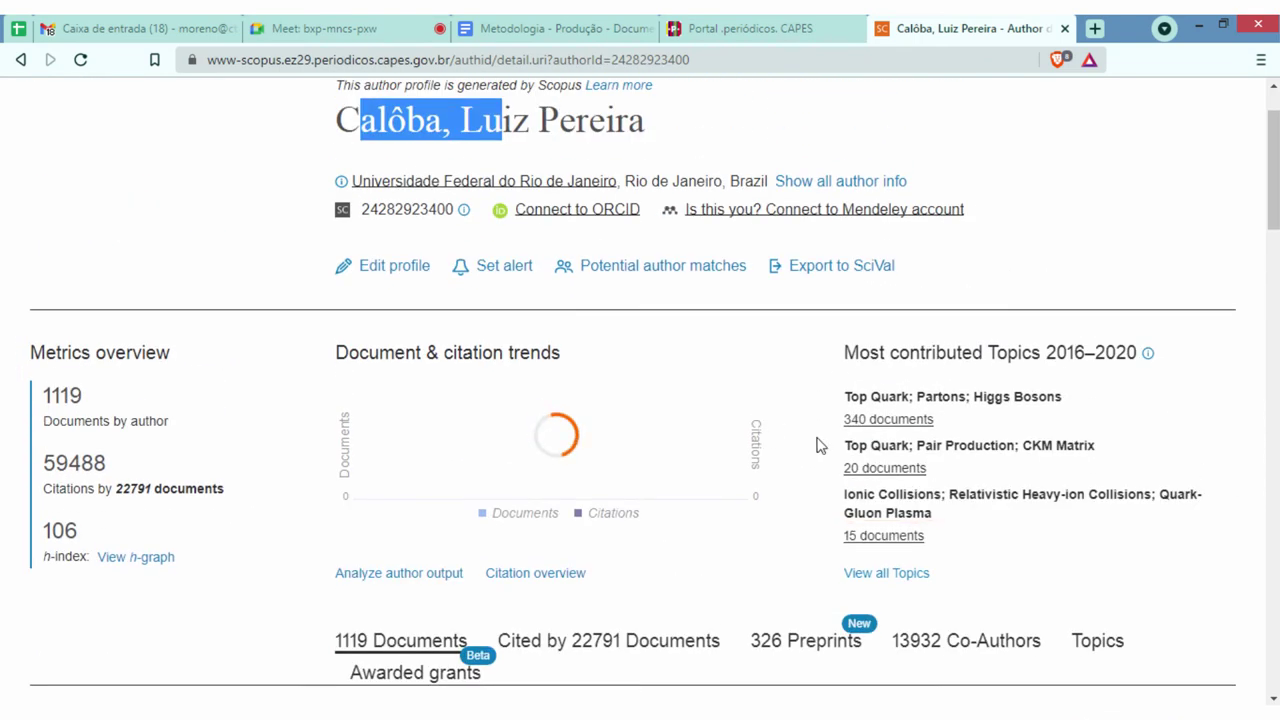
pyautogui.scroll(1, 815, 442)
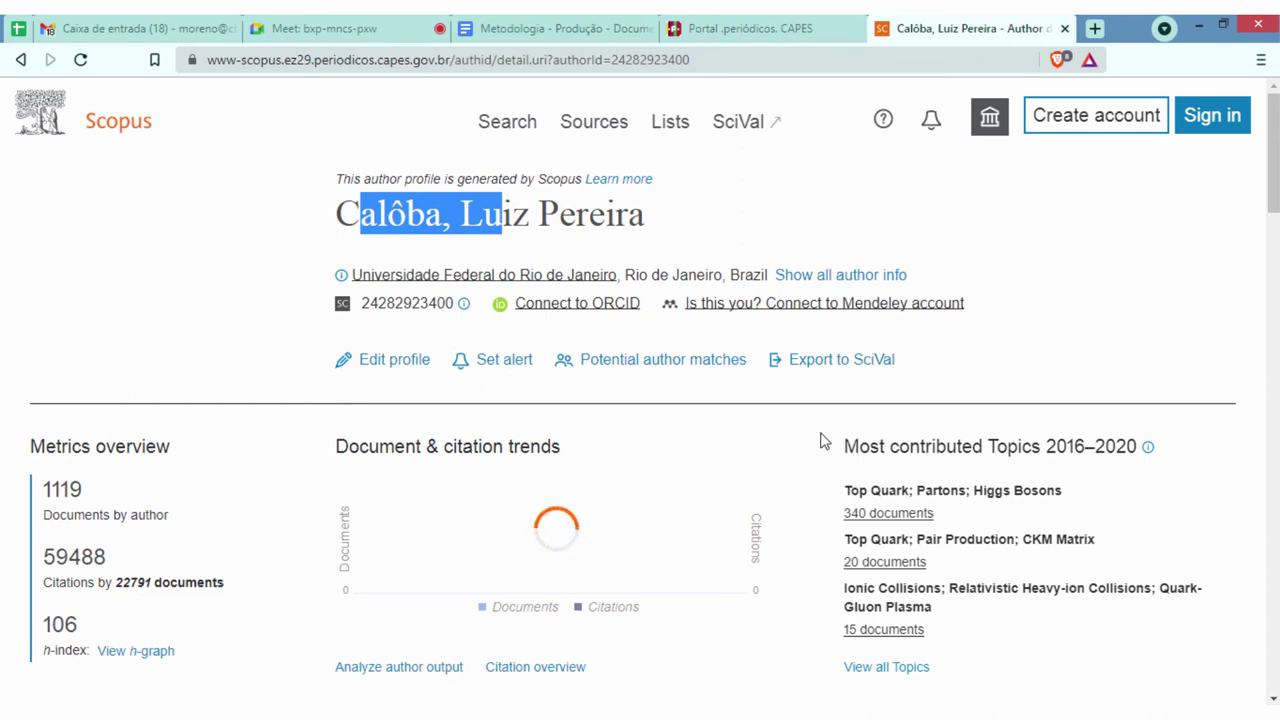
pyautogui.scroll(-2, 871, 320)
pyautogui.scroll(2, 800, 200)
# - Switch to the Metodologia - Produção document in Google Docs and highlight "journal citation reports" under PERIÓDICOS
pyautogui.click(555, 28)
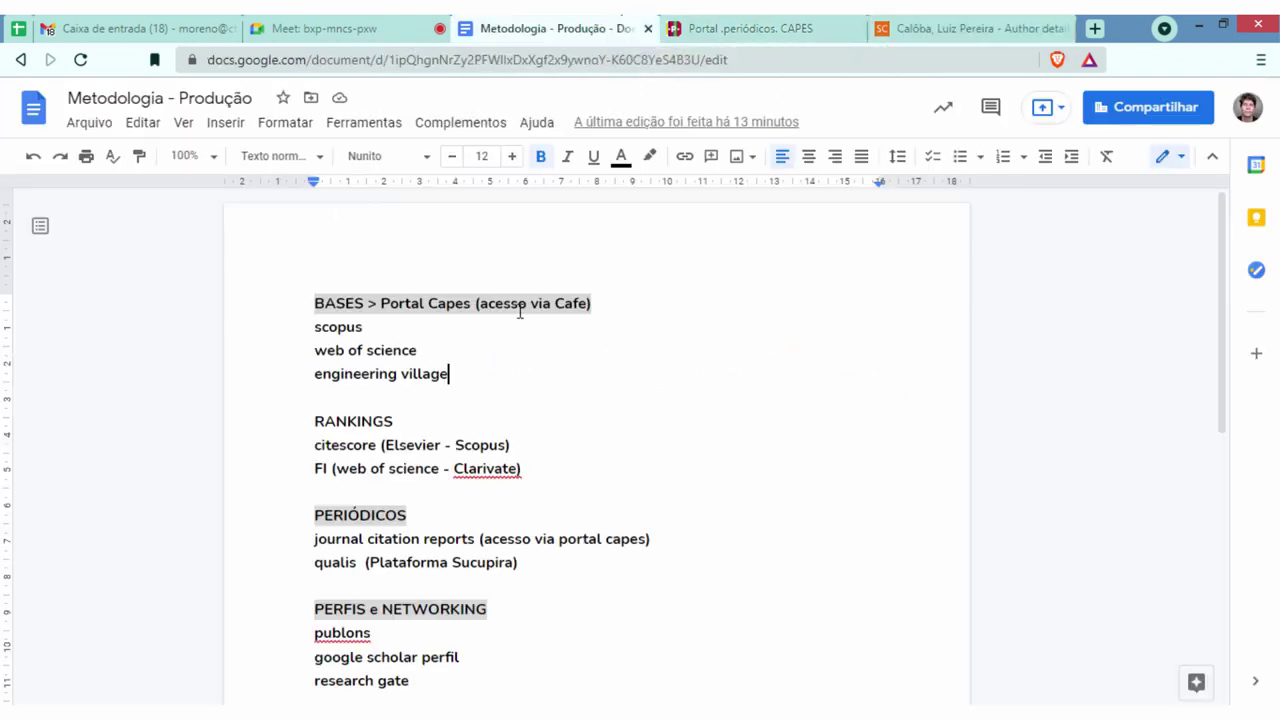
pyautogui.click(815, 28)
pyautogui.click(918, 24)
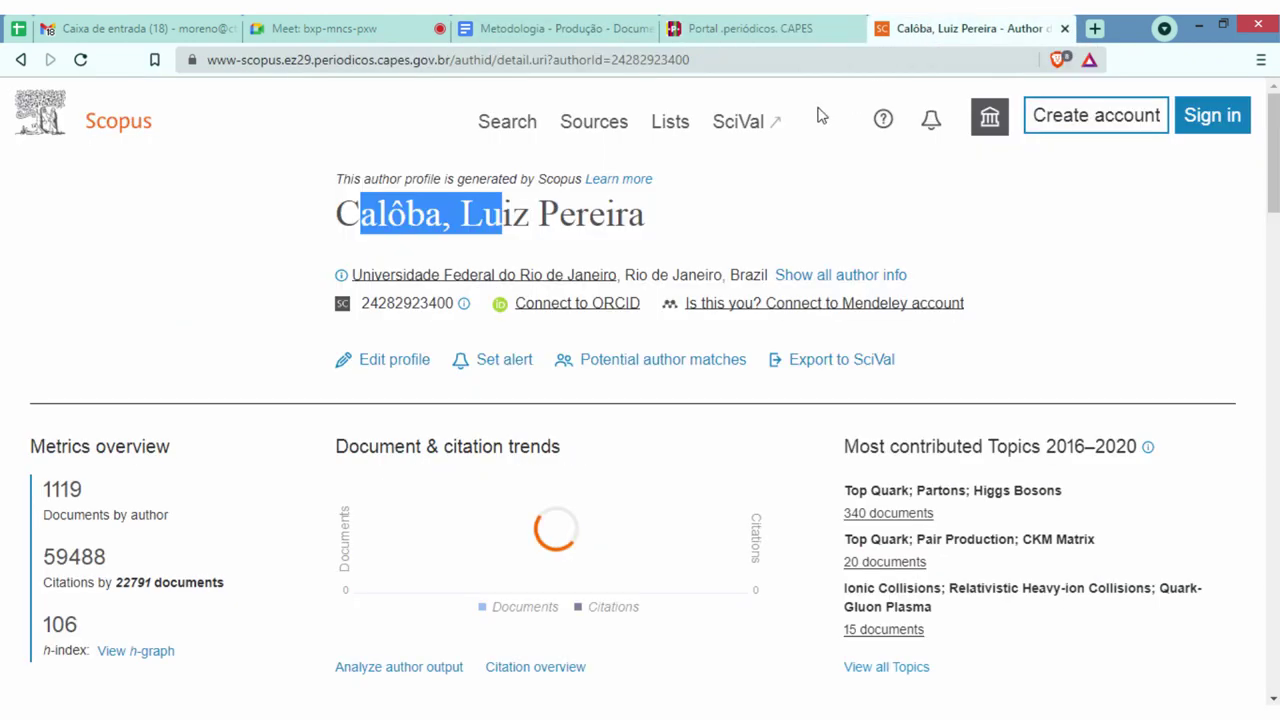
pyautogui.click(521, 30)
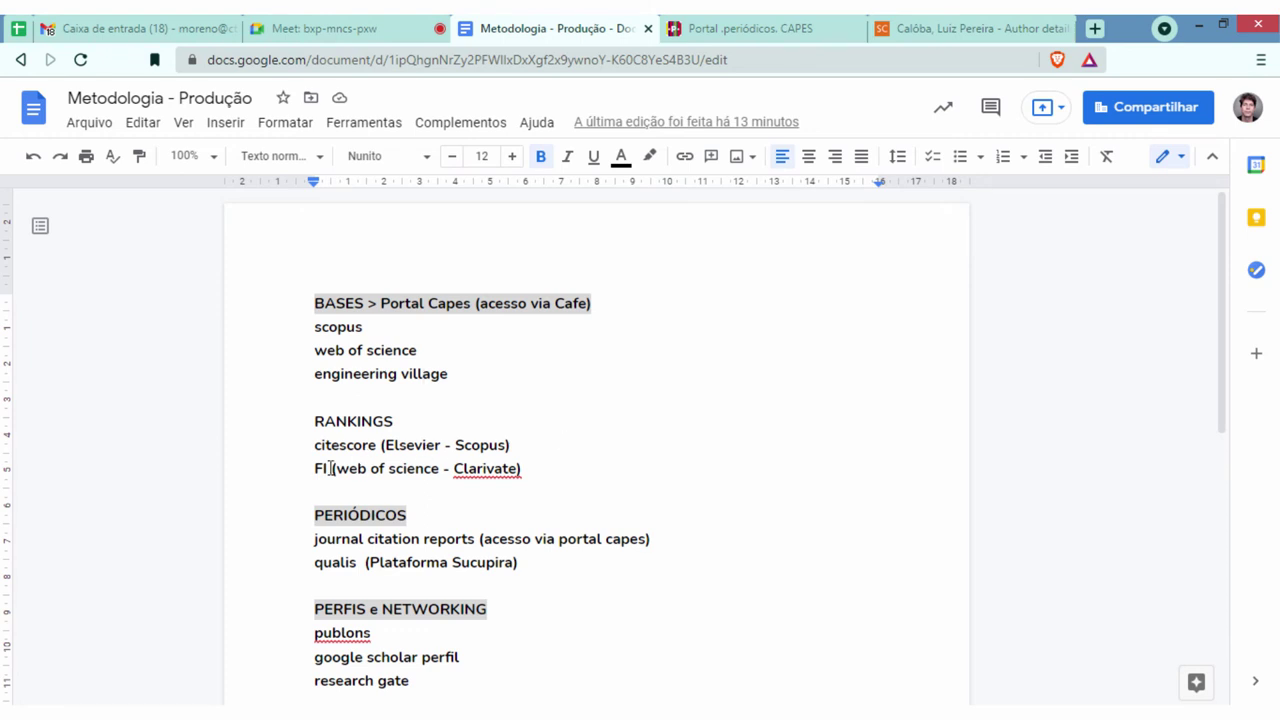
pyautogui.moveTo(316, 540); pyautogui.dragTo(474, 538)
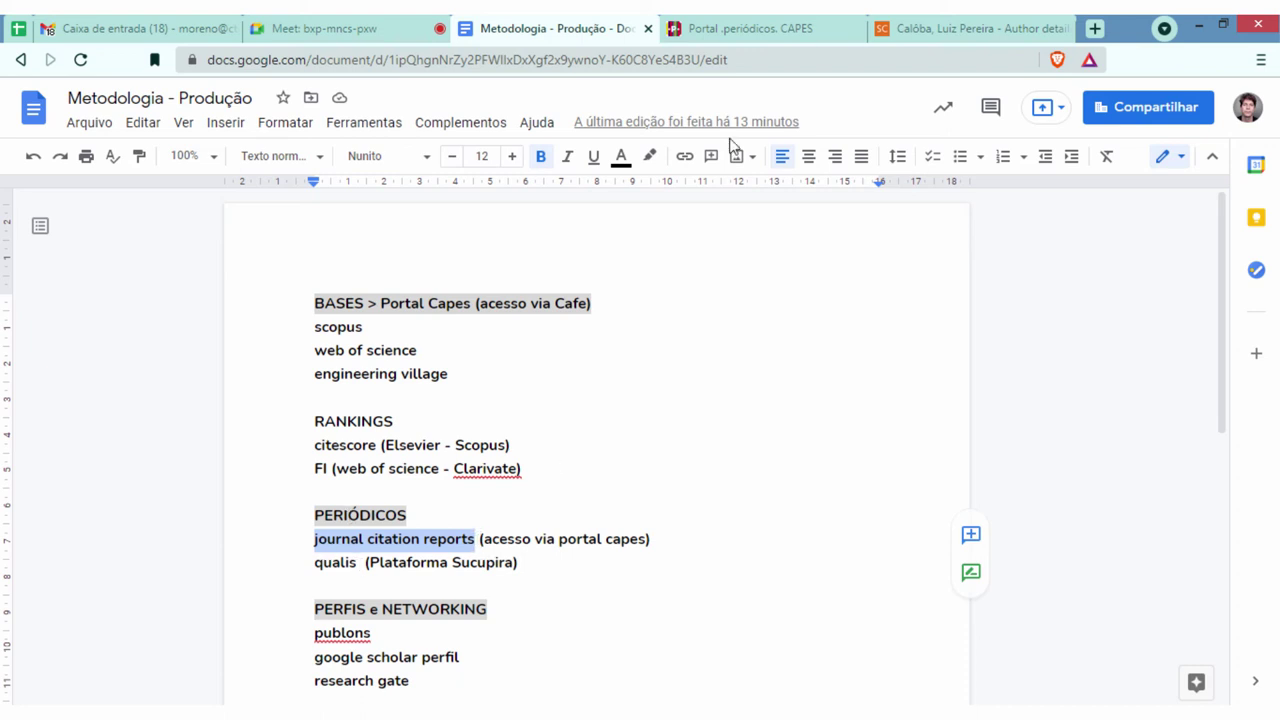
# - Search Google for "qualis" in place of the Scopus author page and open the Plataforma Sucupira Qualis Periódicos result
pyautogui.click(749, 28)
pyautogui.click(965, 28)
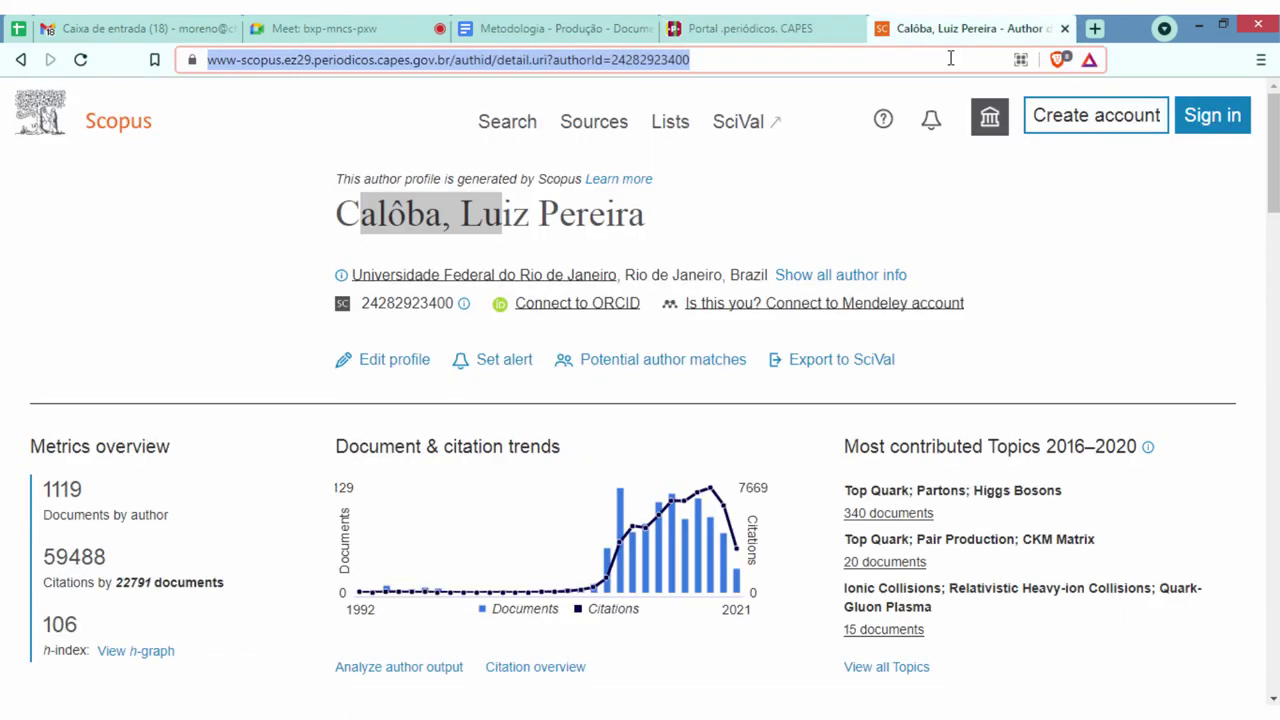
pyautogui.write('qualis')
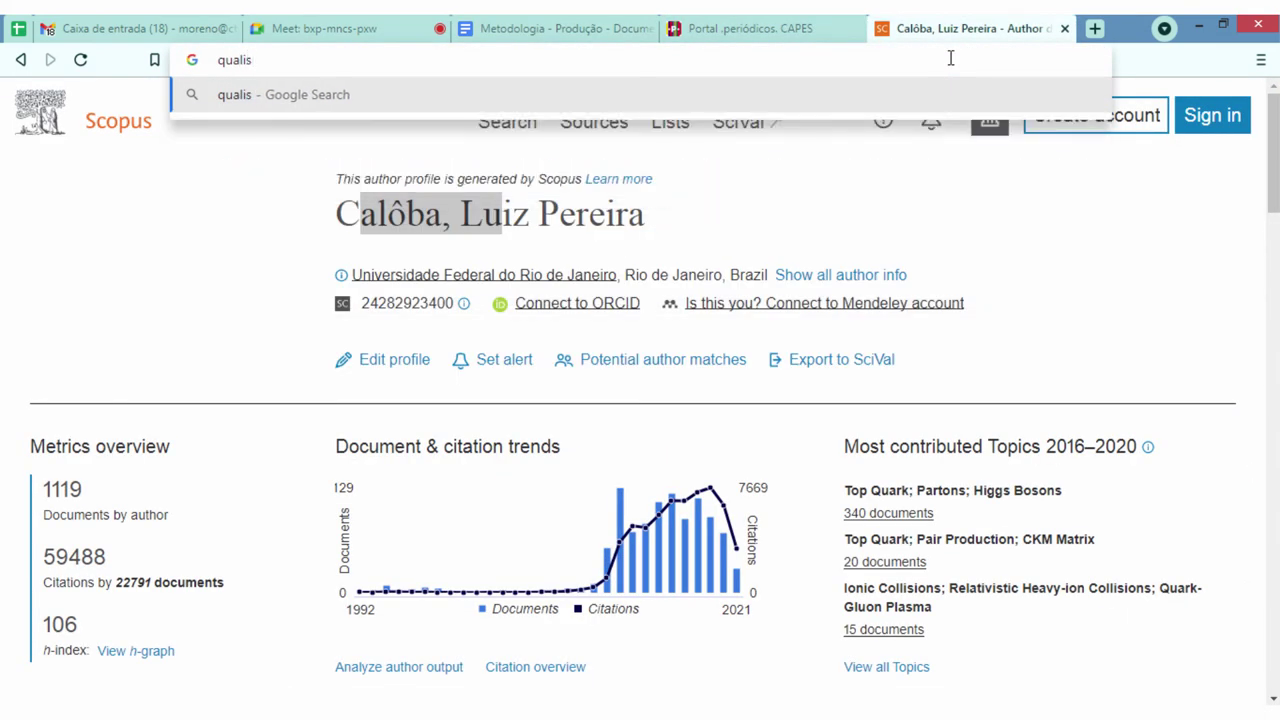
pyautogui.press('Return')
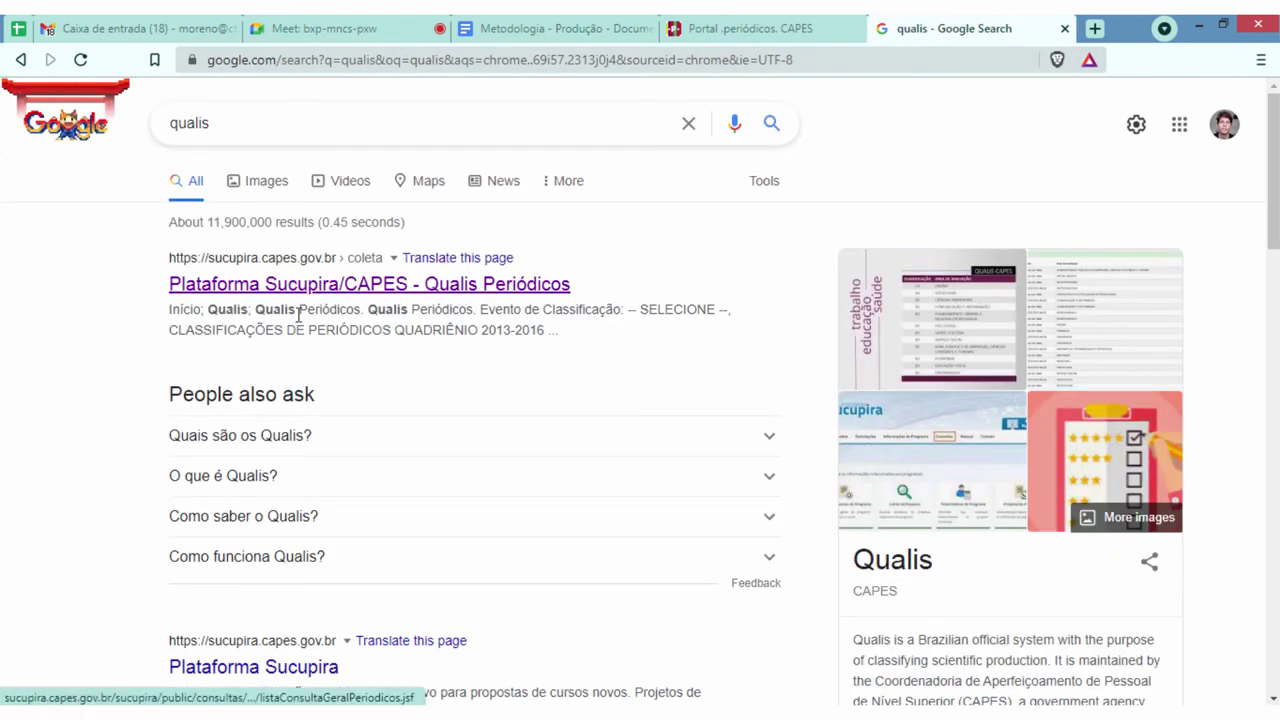
pyautogui.click(229, 120)
pyautogui.click(886, 111)
pyautogui.click(465, 287)
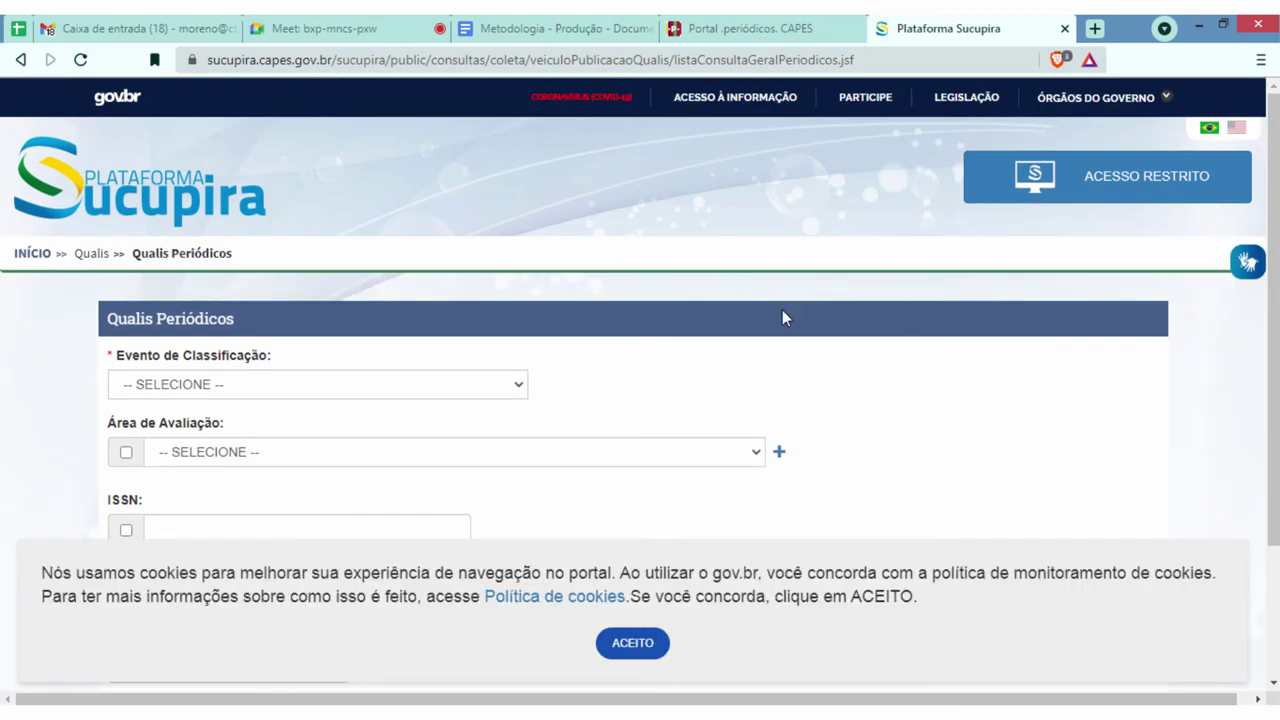
# - Accept the cookie notice, set Evento de Classificação to CLASSIFICAÇÕES DE PERIÓDICOS QUADRIÊNIO 2013-2016 and look over the remaining query fields
pyautogui.click(636, 648)
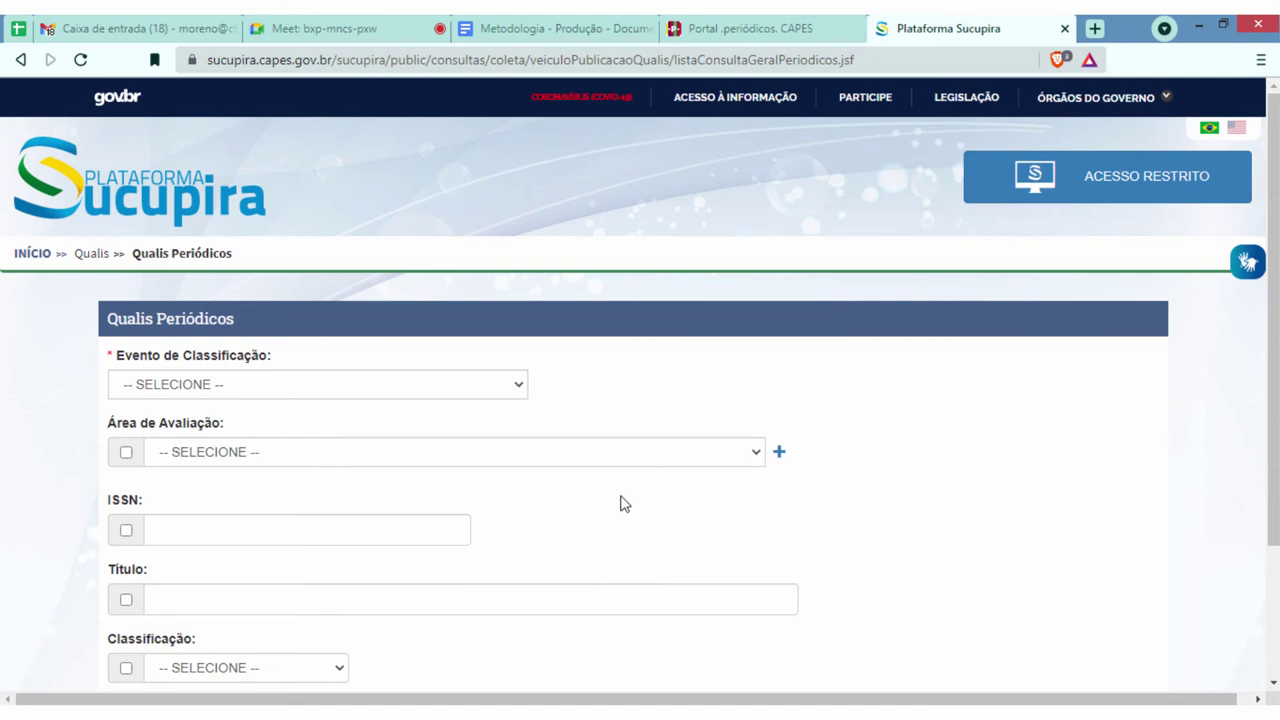
pyautogui.click(255, 386)
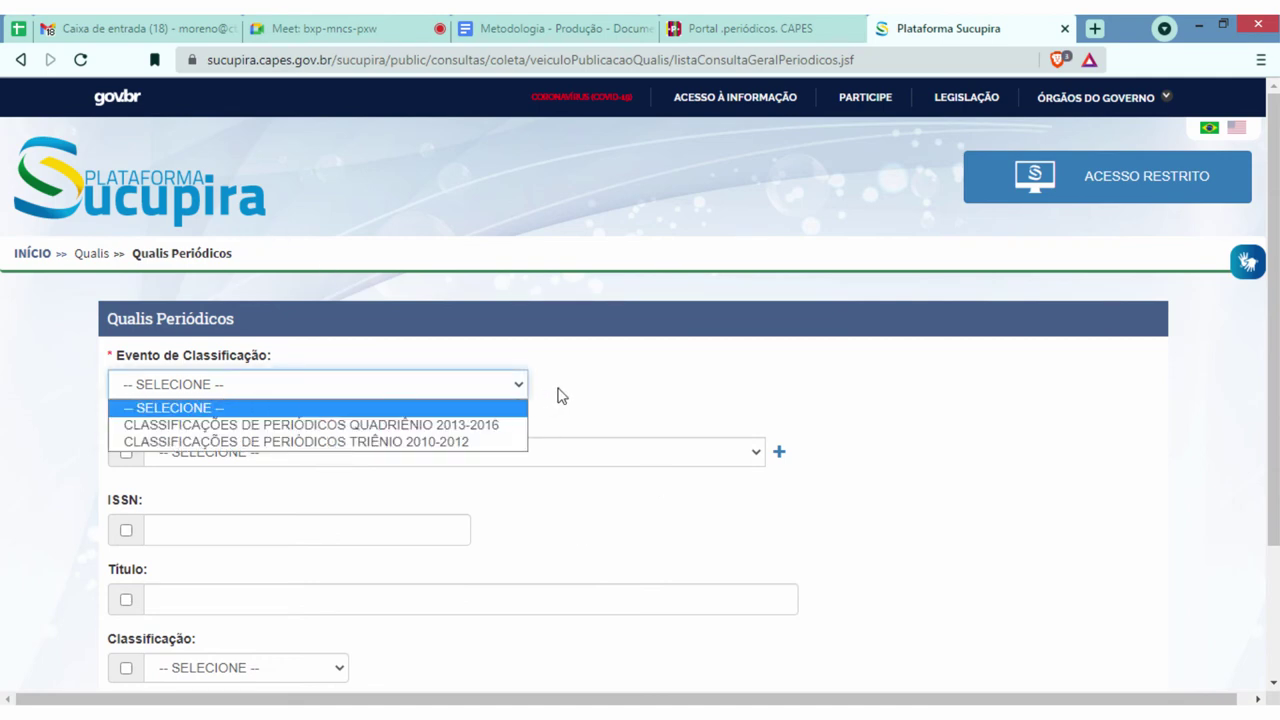
pyautogui.click(500, 425)
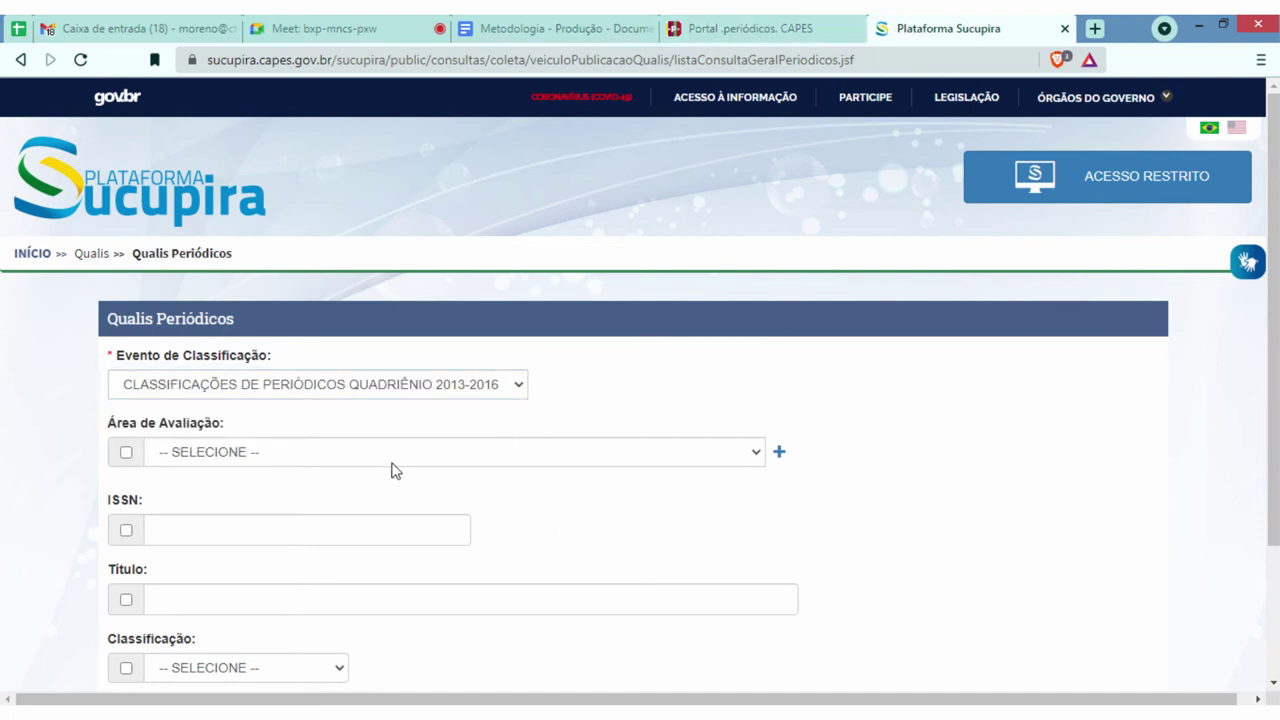
pyautogui.scroll(-3, 397, 471)
pyautogui.scroll(3, 617, 331)
pyautogui.scroll(-3, 686, 380)
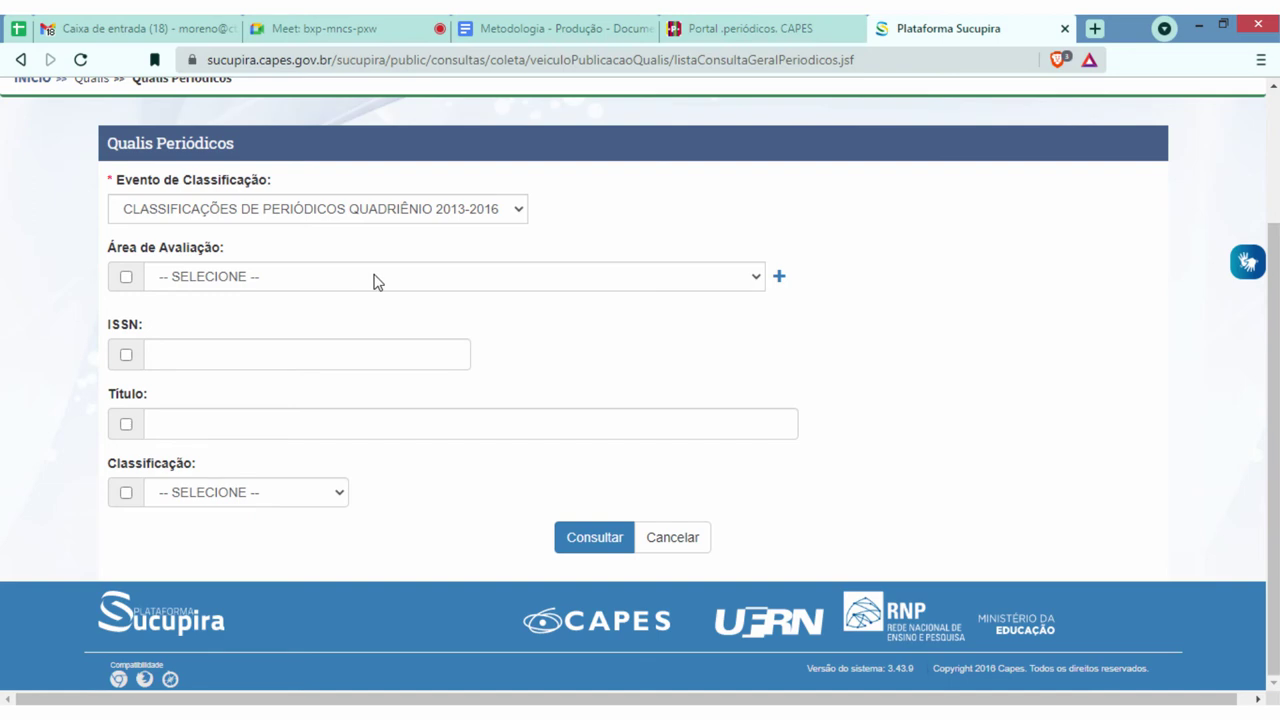
# - Look through the options for Área de Avaliação and Classificação in the Qualis Periódicos query form
pyautogui.click(578, 279)
pyautogui.scroll(-5, 431, 369)
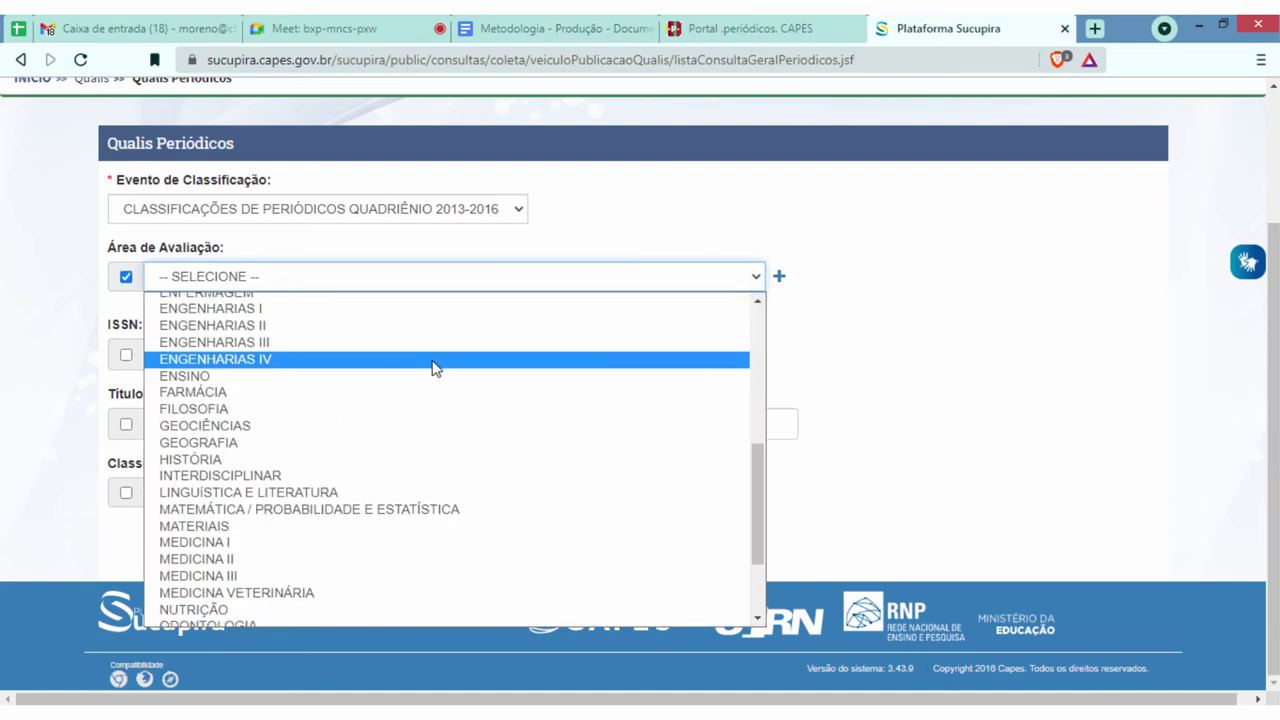
pyautogui.scroll(3, 268, 487)
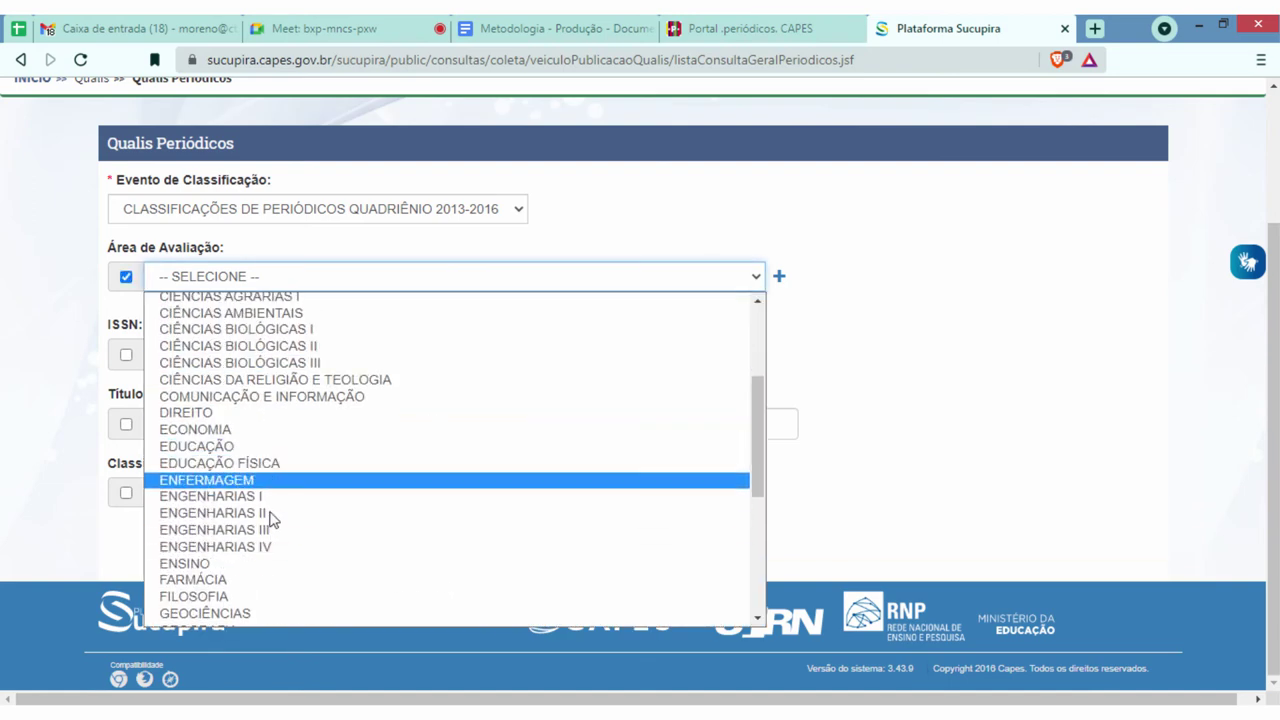
pyautogui.click(920, 257)
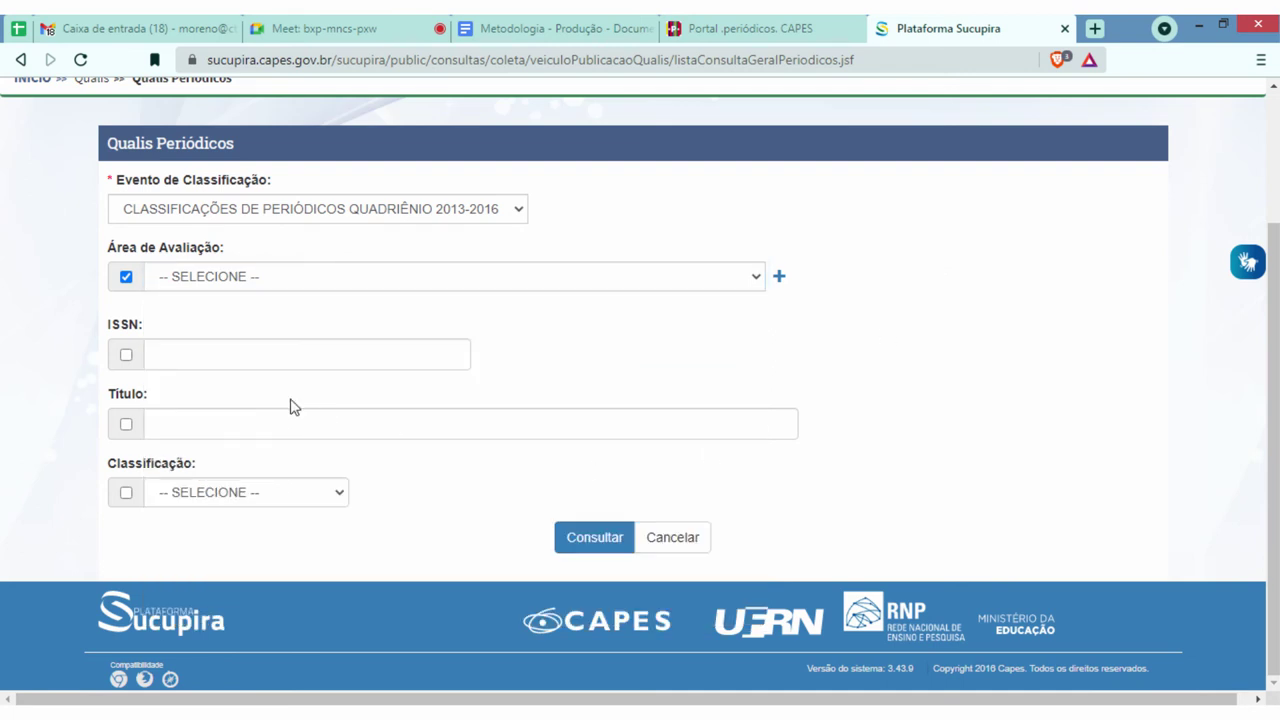
pyautogui.click(184, 353)
pyautogui.click(126, 354)
pyautogui.click(126, 424)
pyautogui.click(210, 492)
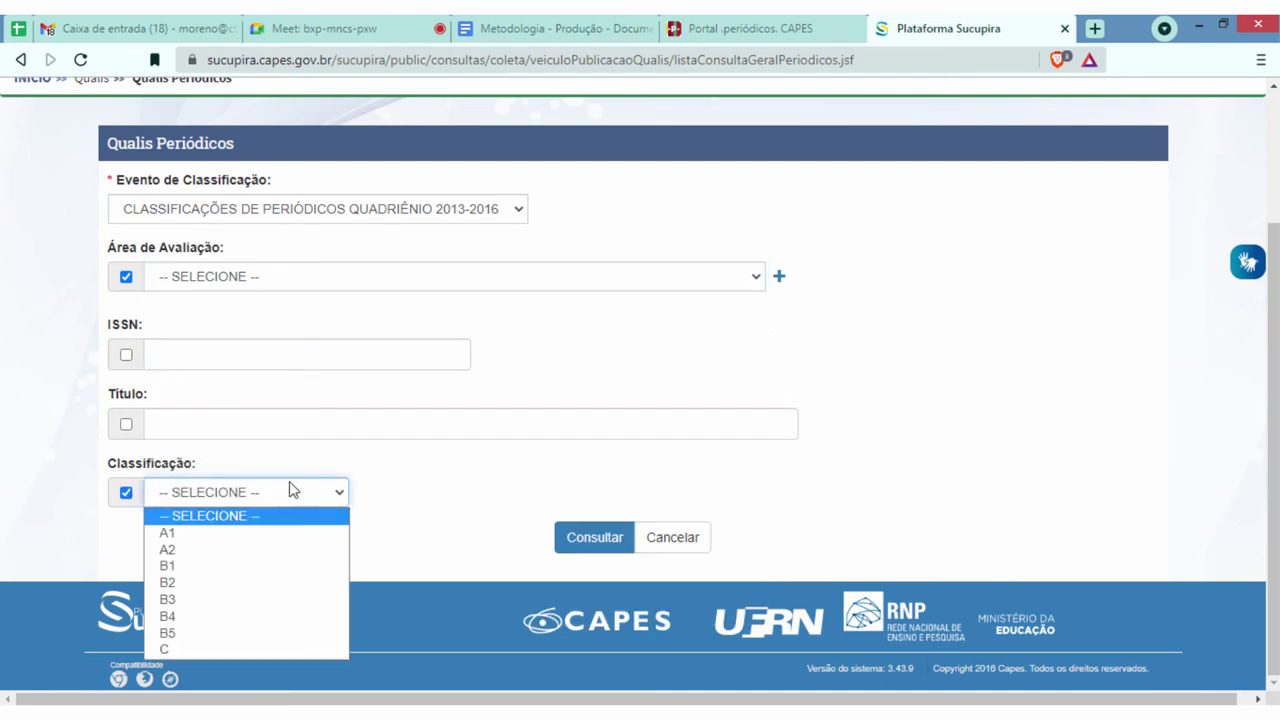
# - Set Título to Ação Ergonômica, disable the Classificação and Área de Avaliação filters, and run the query
pyautogui.click(187, 437)
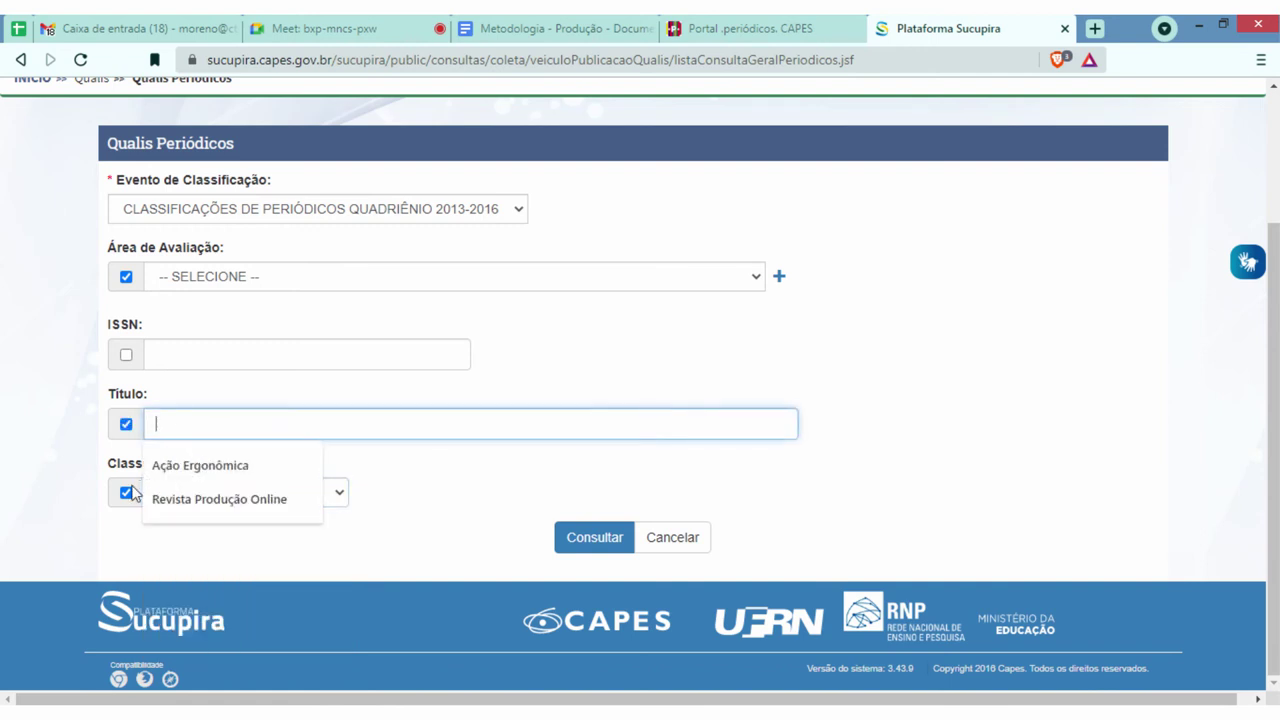
pyautogui.click(127, 425)
pyautogui.click(173, 431)
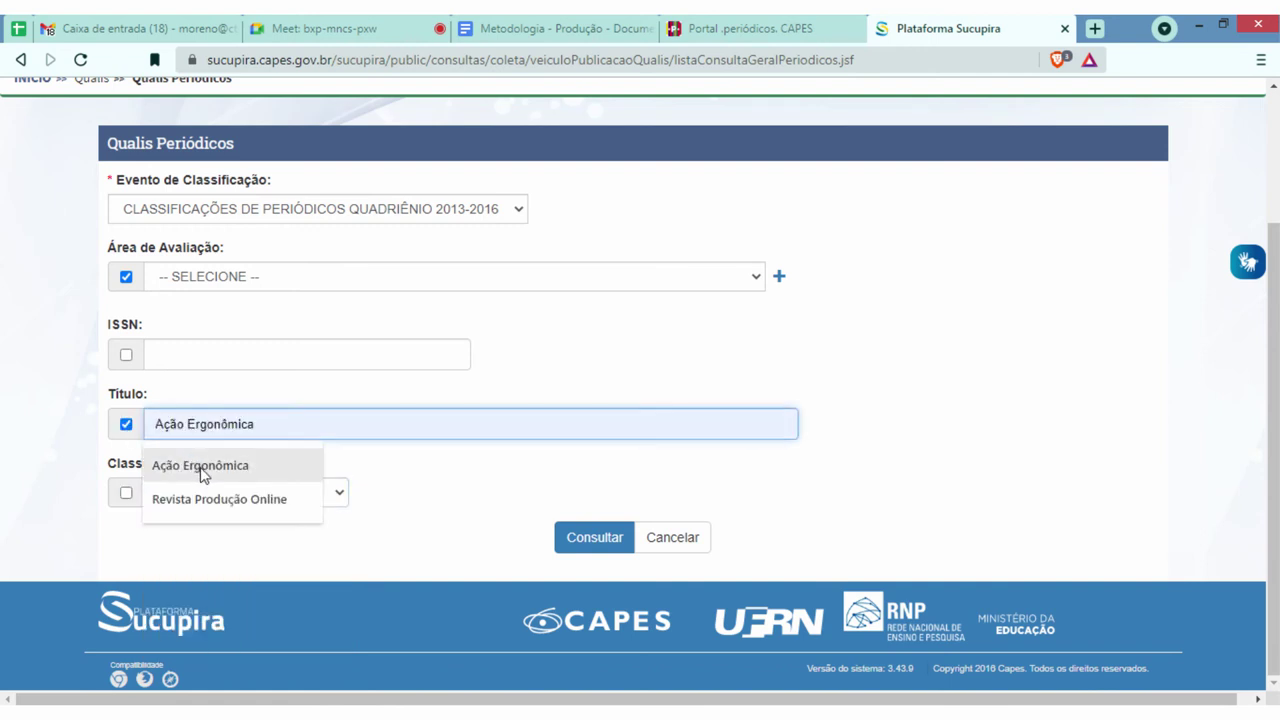
pyautogui.click(207, 466)
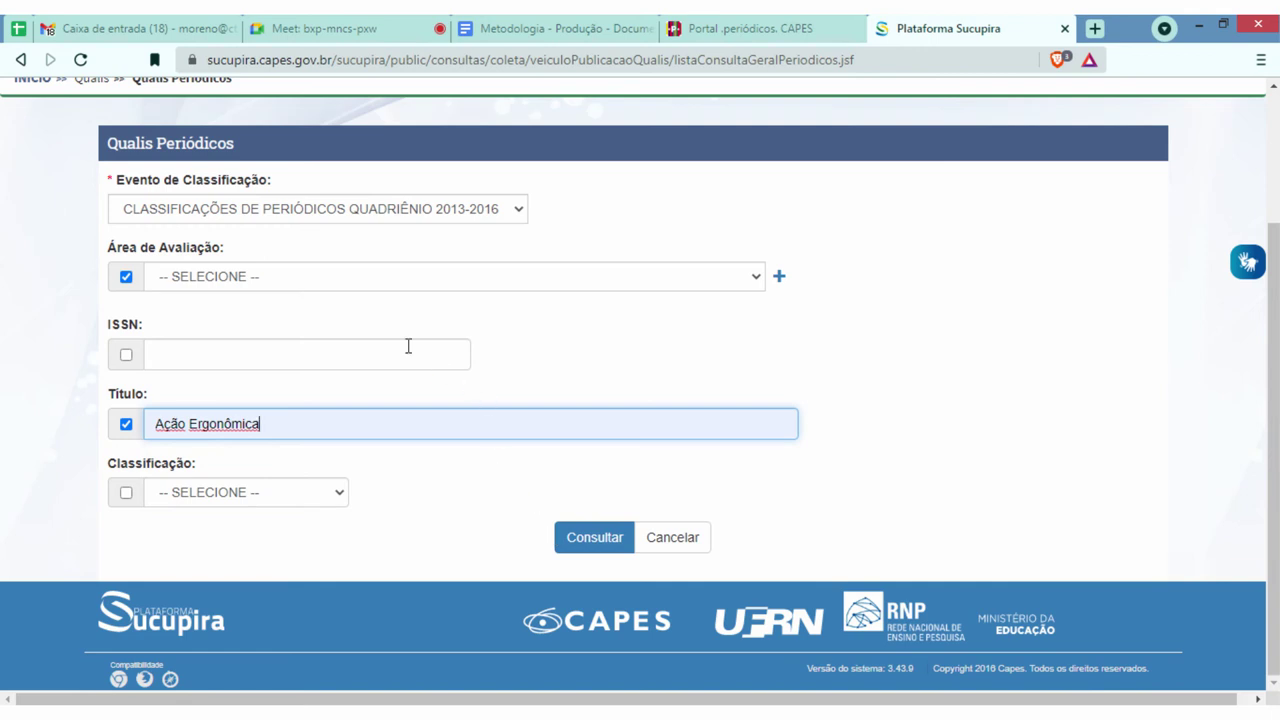
pyautogui.click(127, 278)
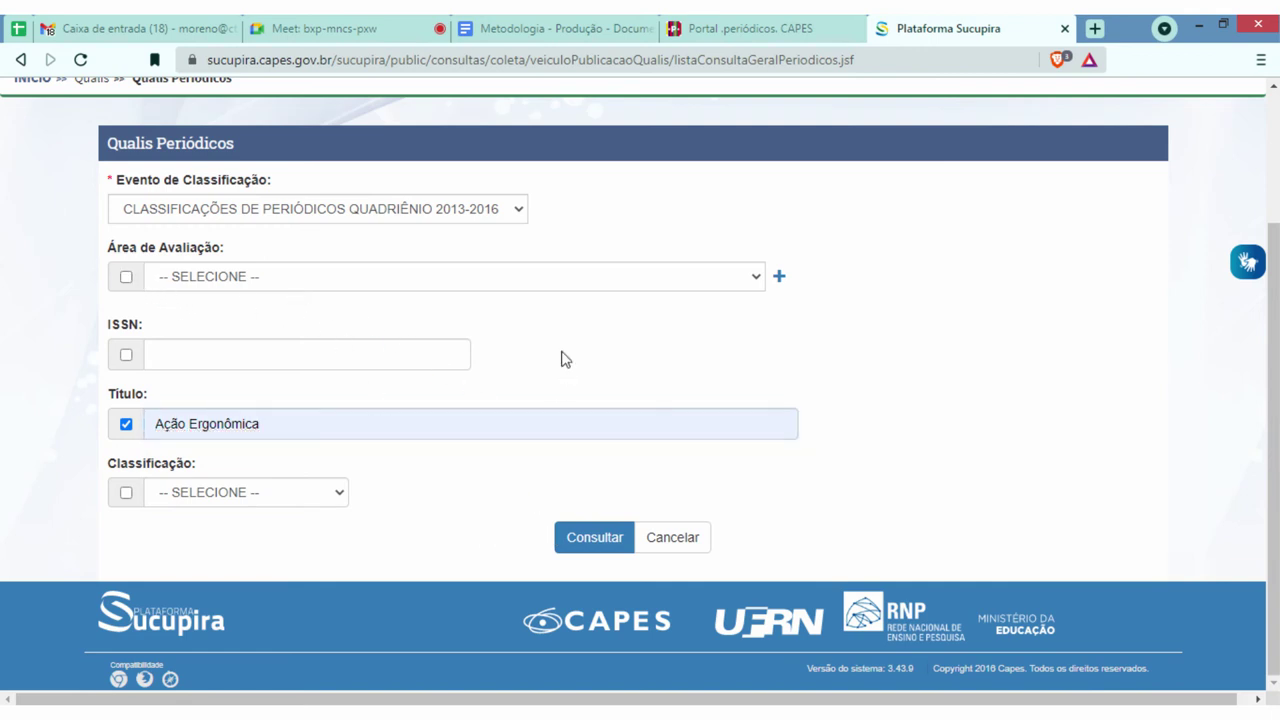
pyautogui.click(571, 537)
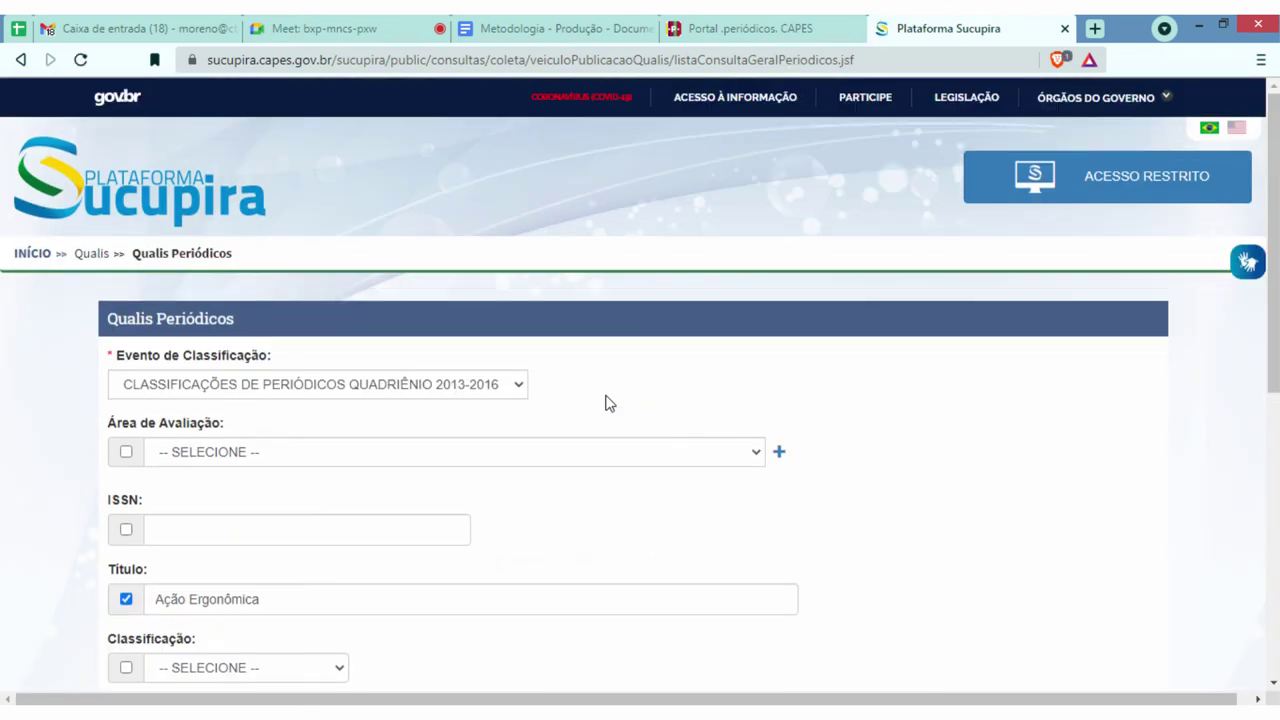
# - Check the Classificação options and highlight the evaluation areas listed for Ação Ergonômica in the Periódicos results
pyautogui.scroll(-2, 575, 398)
pyautogui.click(305, 486)
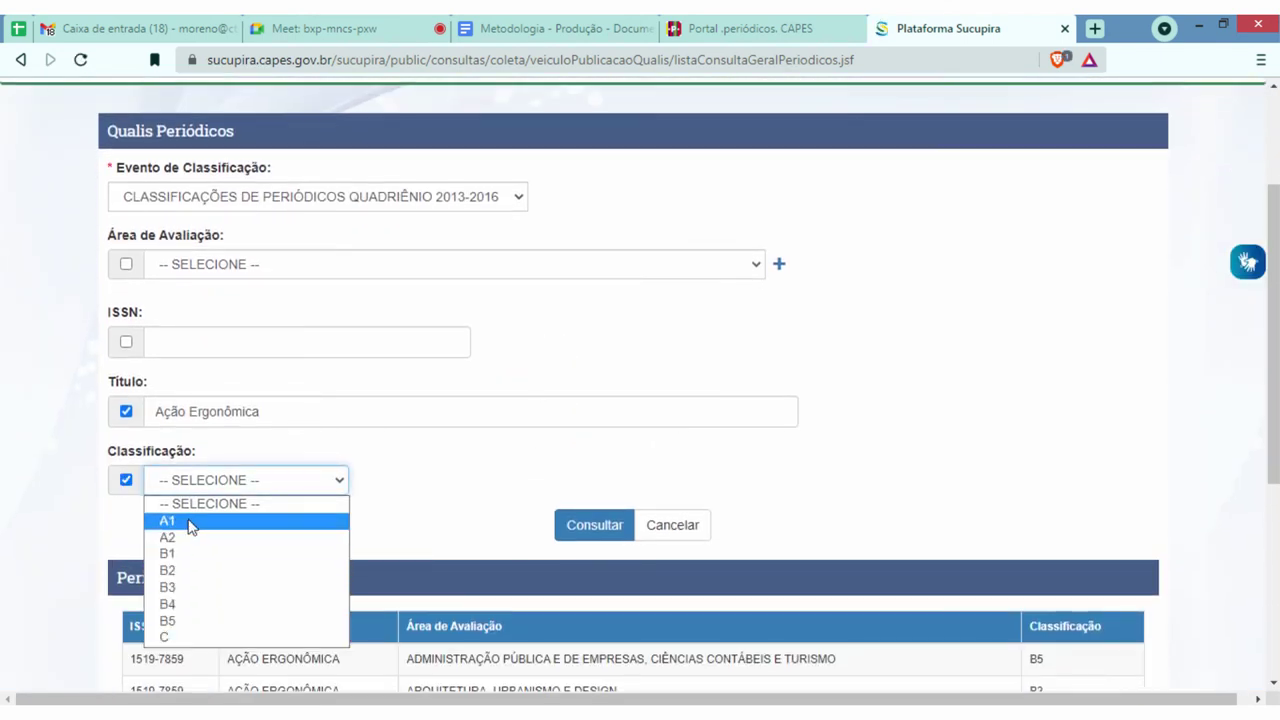
pyautogui.click(838, 415)
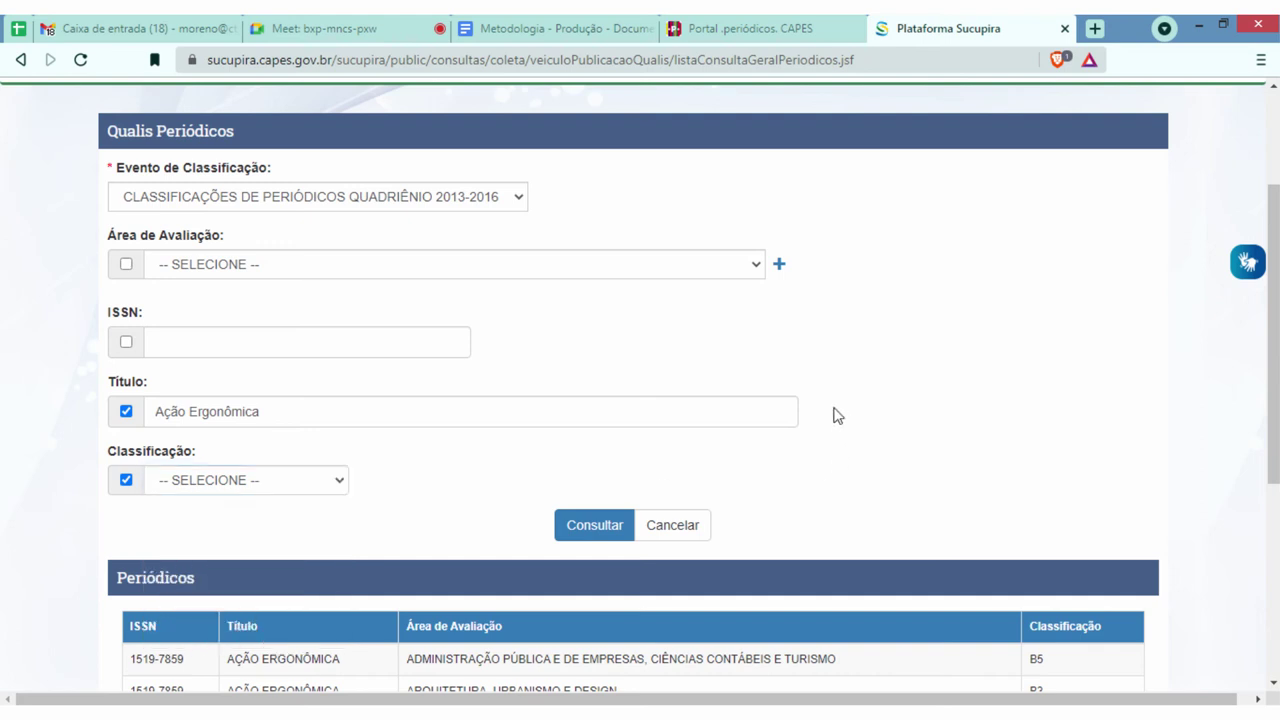
pyautogui.scroll(-3, 843, 380)
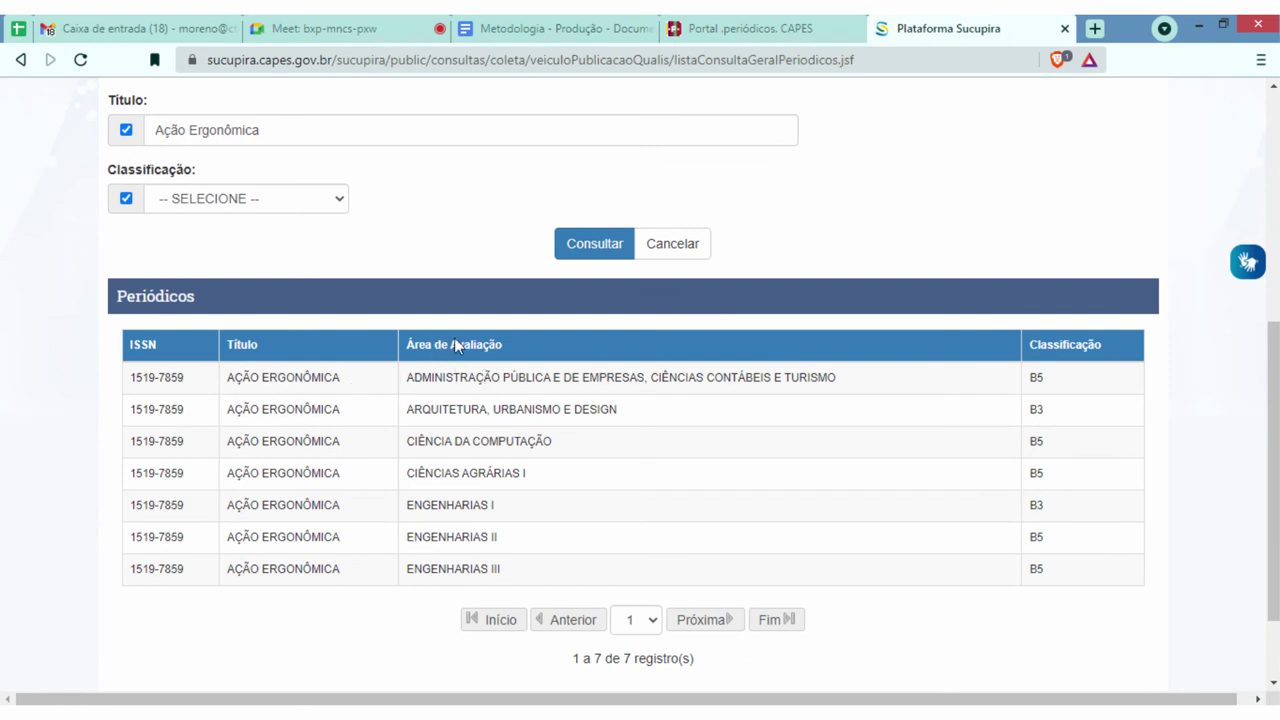
pyautogui.moveTo(505, 569); pyautogui.dragTo(413, 380)
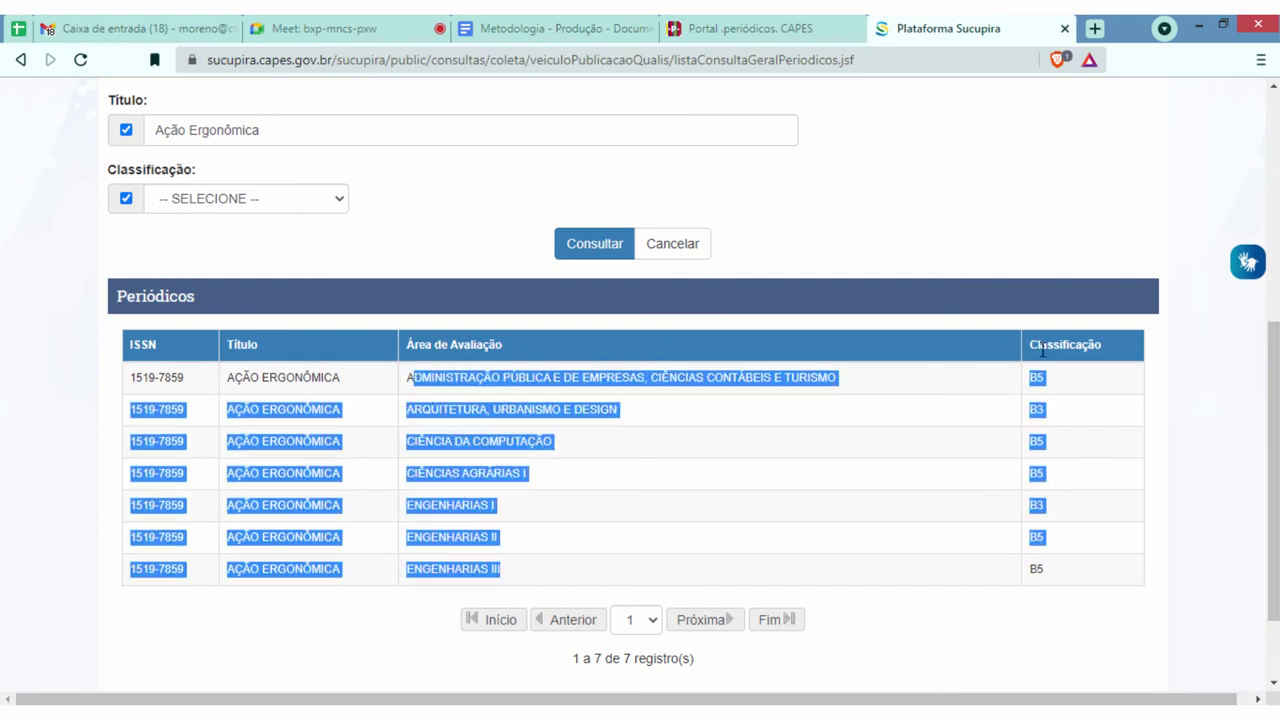
pyautogui.click(1146, 370)
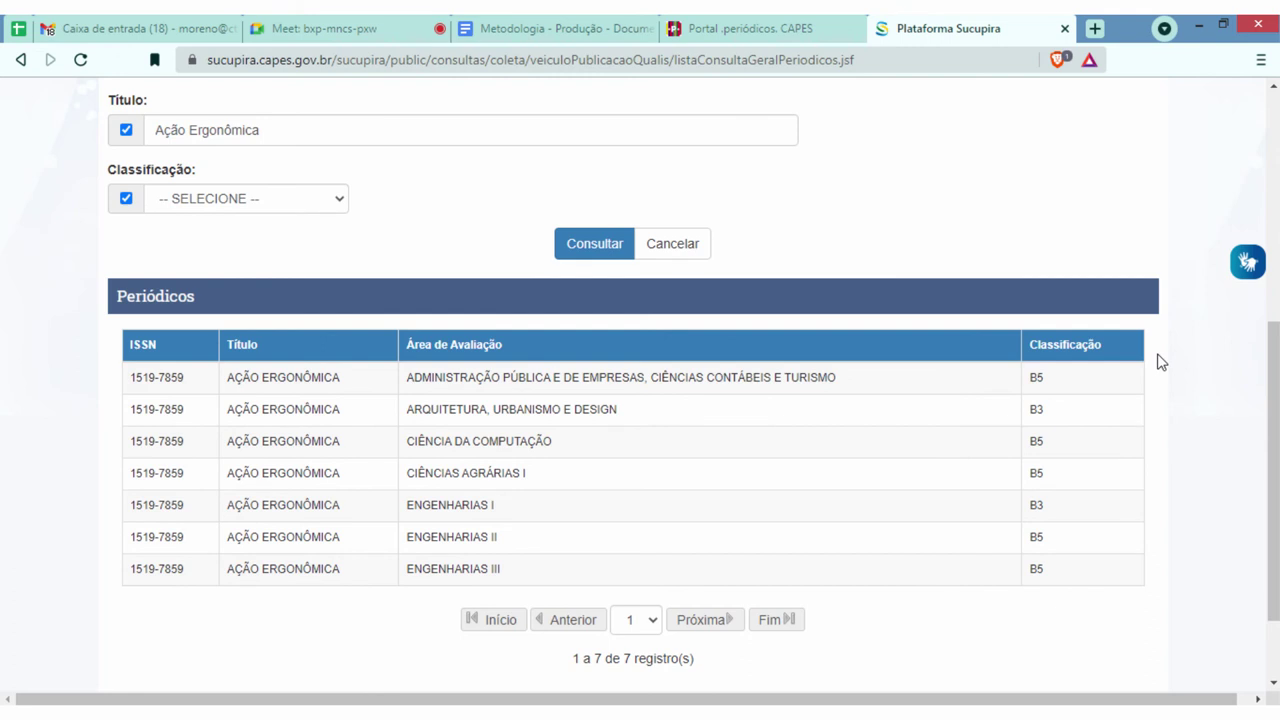
# - Compare the journal's classification across evaluation areas in the Periódicos table, highlighting individual area entries
pyautogui.moveTo(422, 377); pyautogui.dragTo(511, 528)
pyautogui.click(511, 528)
pyautogui.doubleClick(500, 473)
pyautogui.click(1087, 427)
pyautogui.moveTo(443, 377); pyautogui.dragTo(523, 409)
pyautogui.click(1056, 390)
pyautogui.scroll(-1, 1266, 420)
pyautogui.scroll(2, 245, 347)
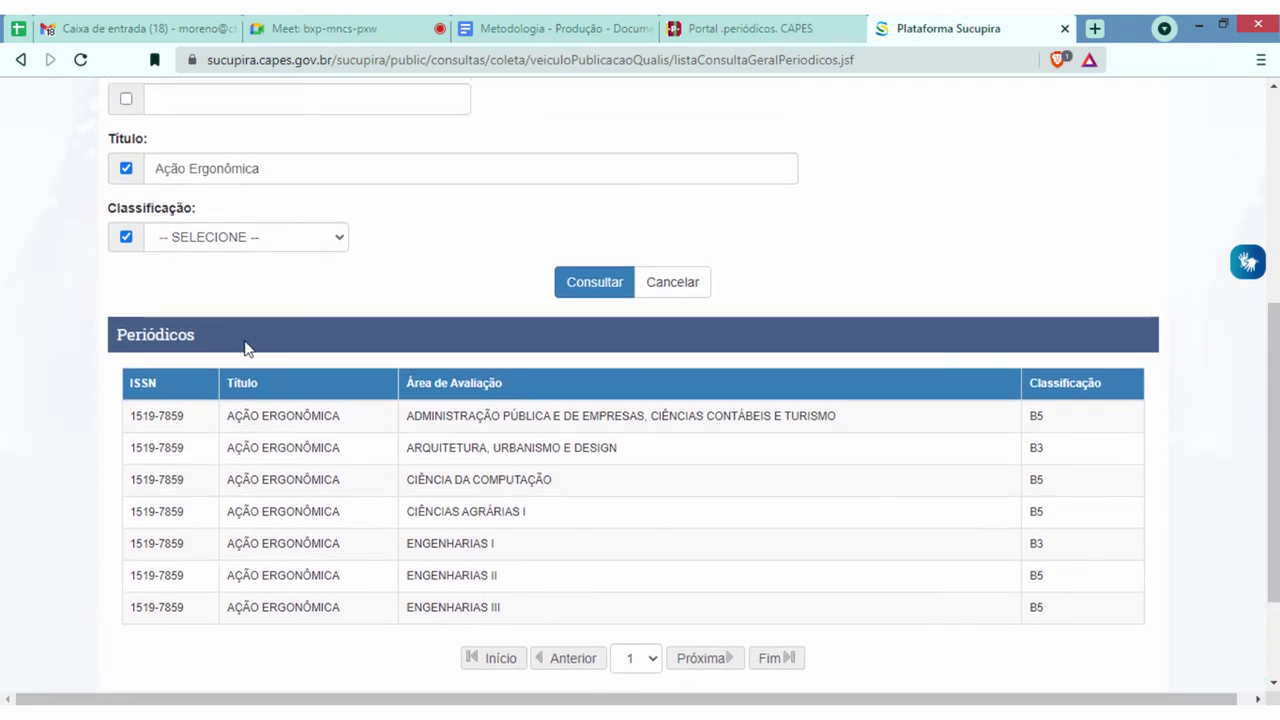
# - Review the Classificação options, clear the Título text and set Área de Avaliação to ENGENHARIAS III
pyautogui.click(300, 242)
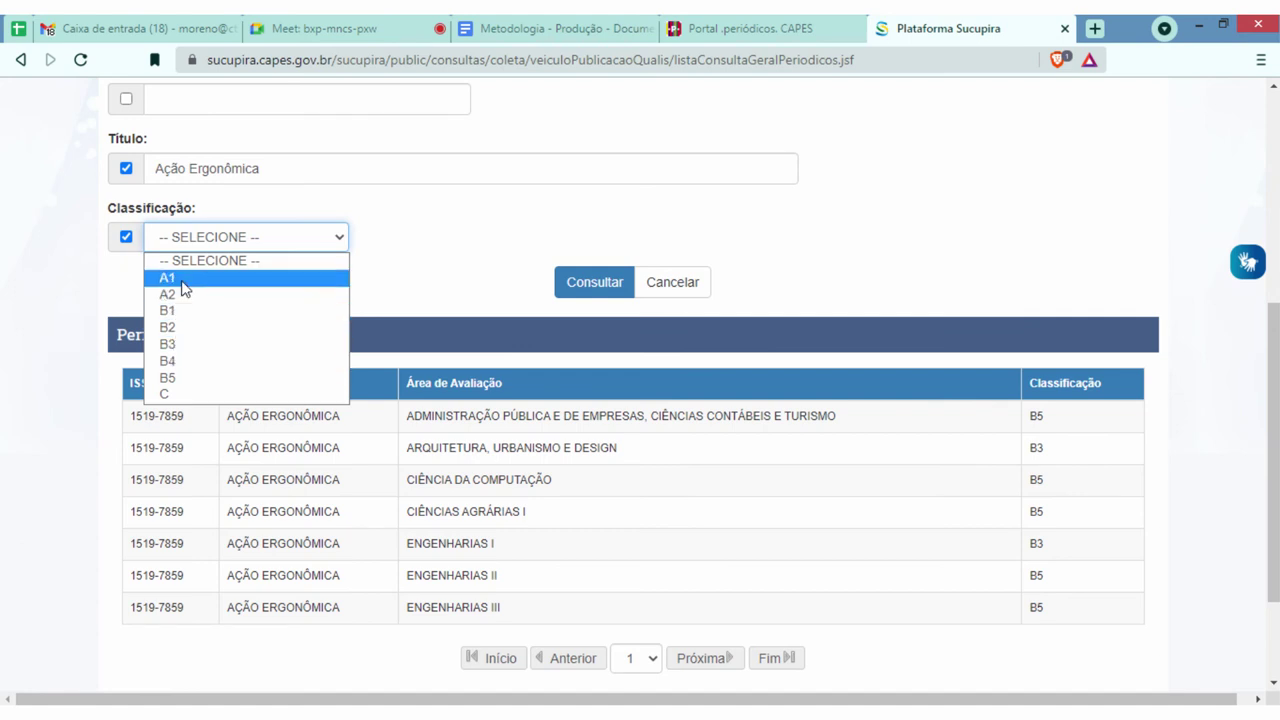
pyautogui.click(822, 236)
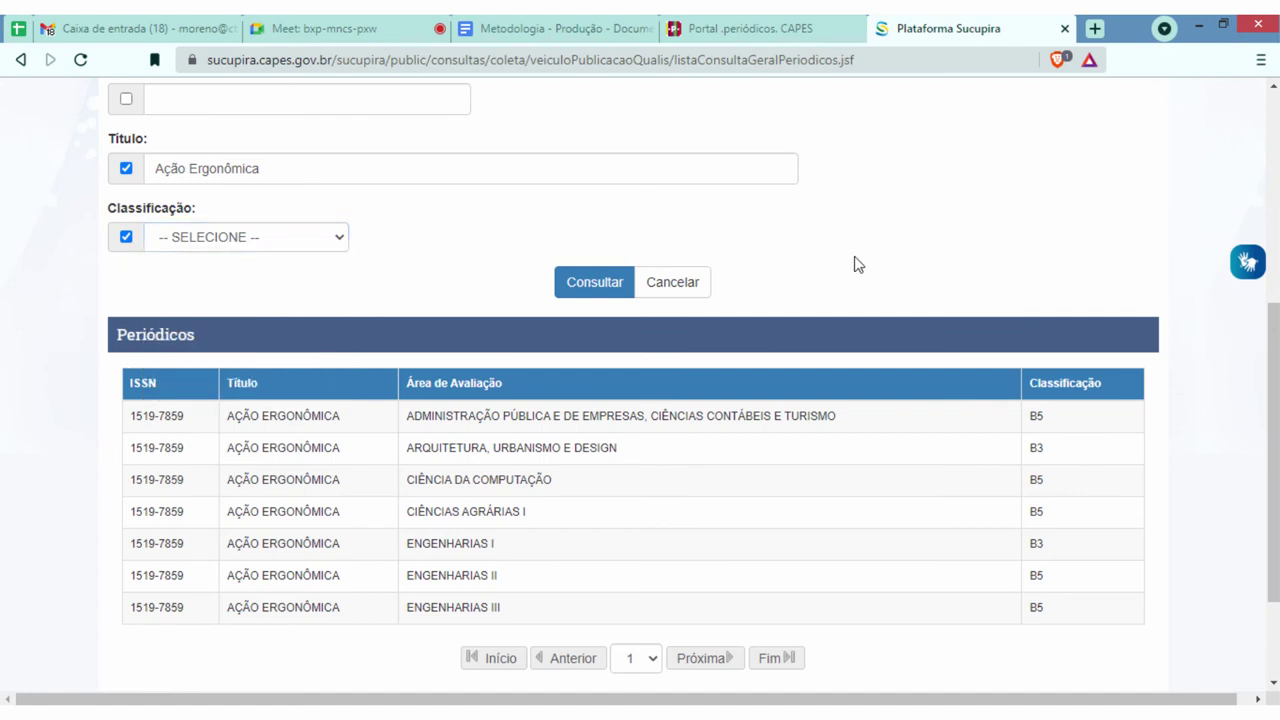
pyautogui.scroll(3, 390, 477)
pyautogui.moveTo(262, 450); pyautogui.dragTo(86, 449)
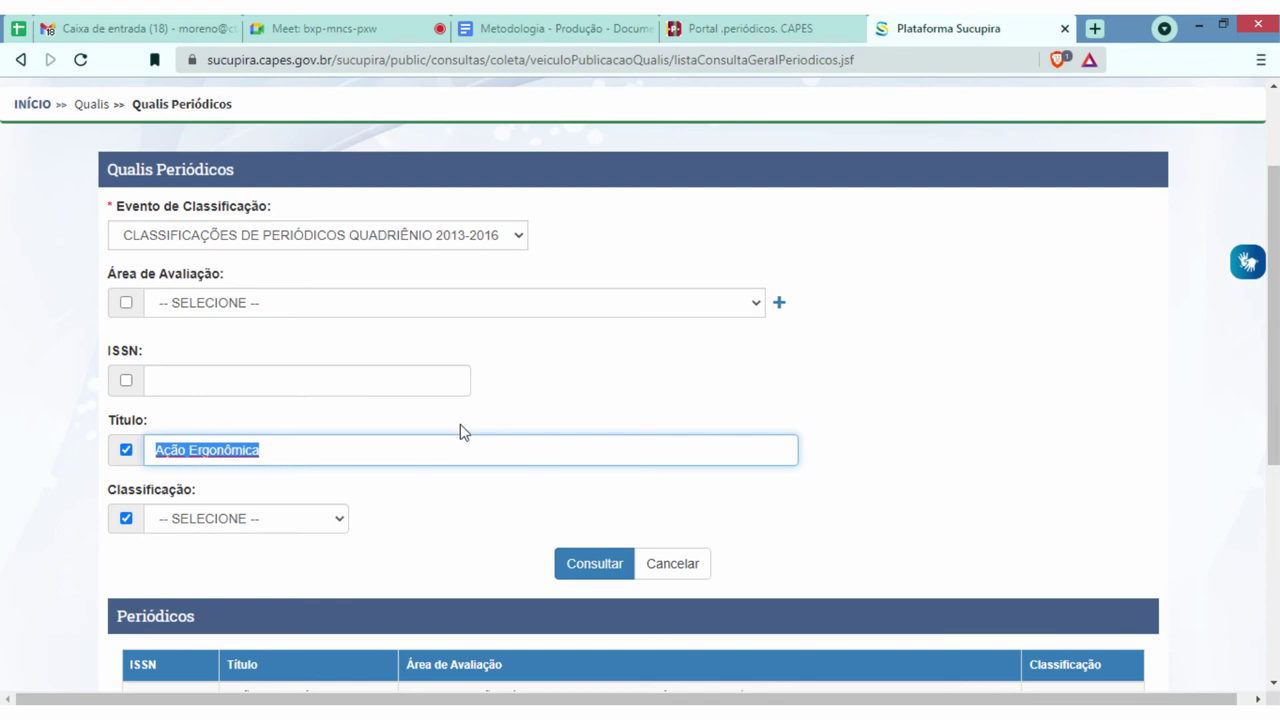
pyautogui.press('BackSpace')
pyautogui.click(249, 302)
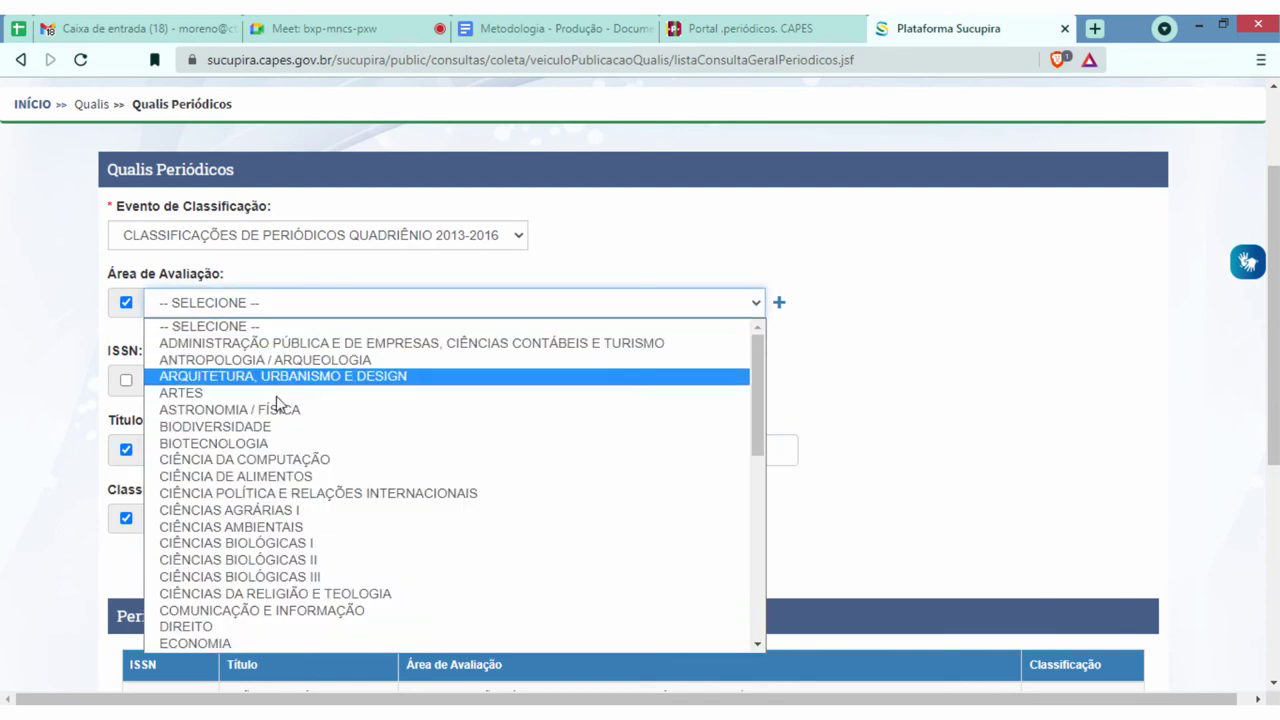
pyautogui.scroll(-5, 343, 466)
pyautogui.scroll(-4, 700, 381)
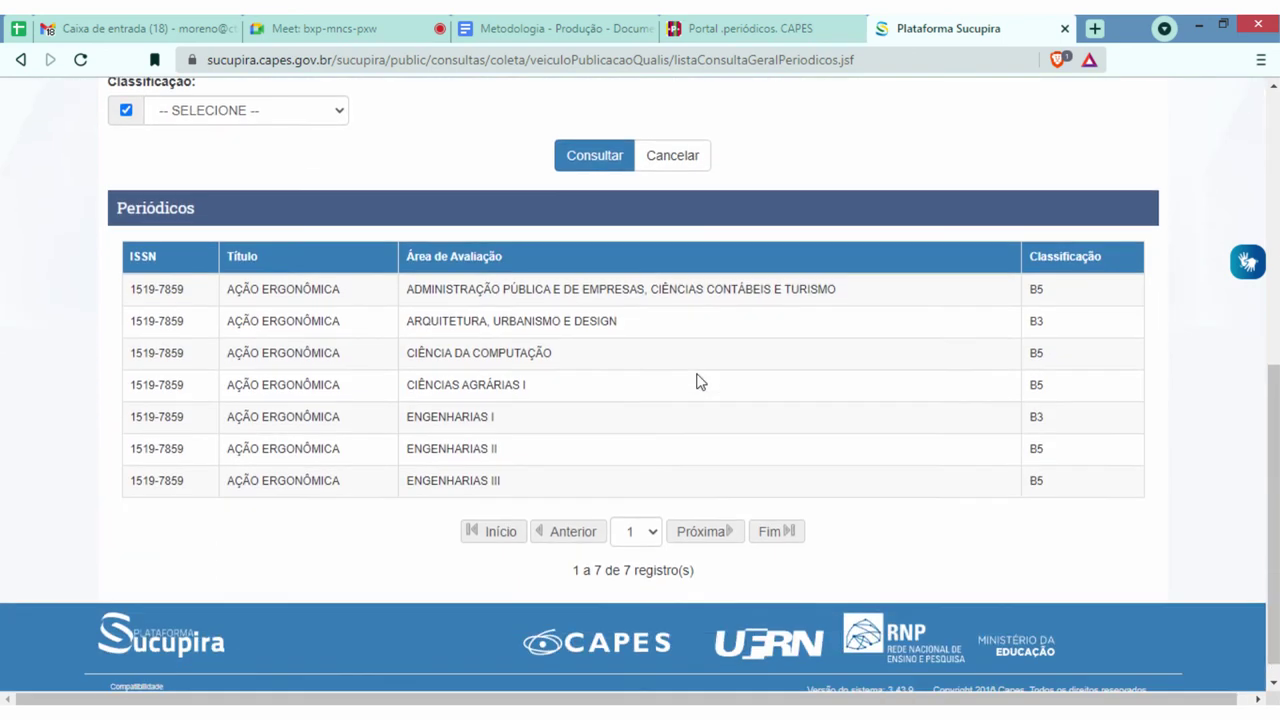
pyautogui.scroll(2, 786, 406)
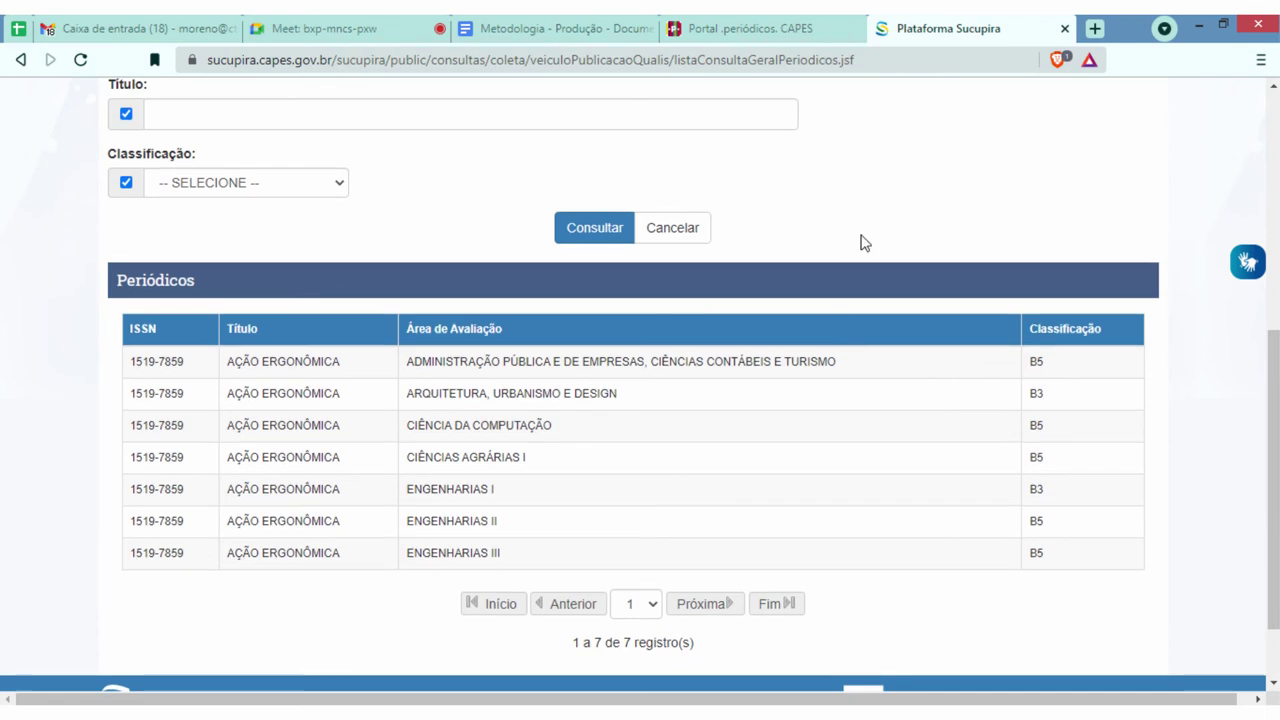
# - Examine the query filters and results table again and highlight part of the classification in the first row
pyautogui.click(617, 28)
pyautogui.click(940, 28)
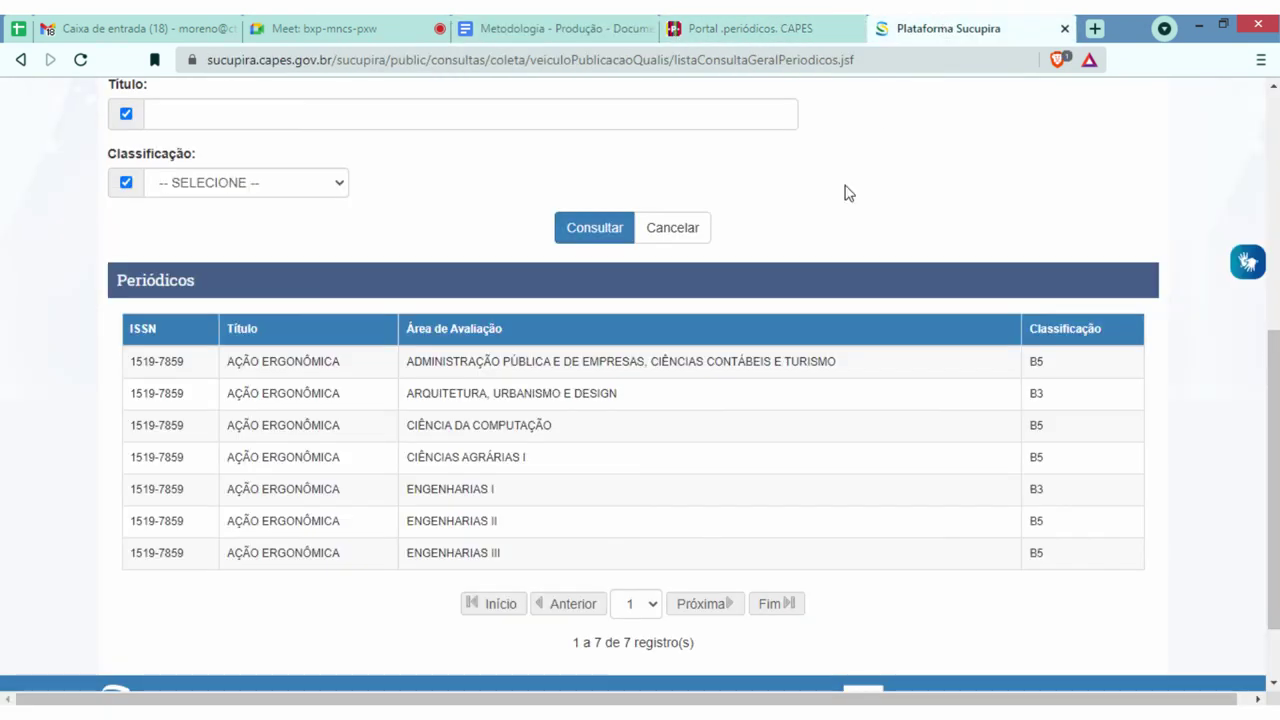
pyautogui.scroll(5, 745, 400)
pyautogui.scroll(-4, 771, 483)
pyautogui.scroll(-2, 667, 395)
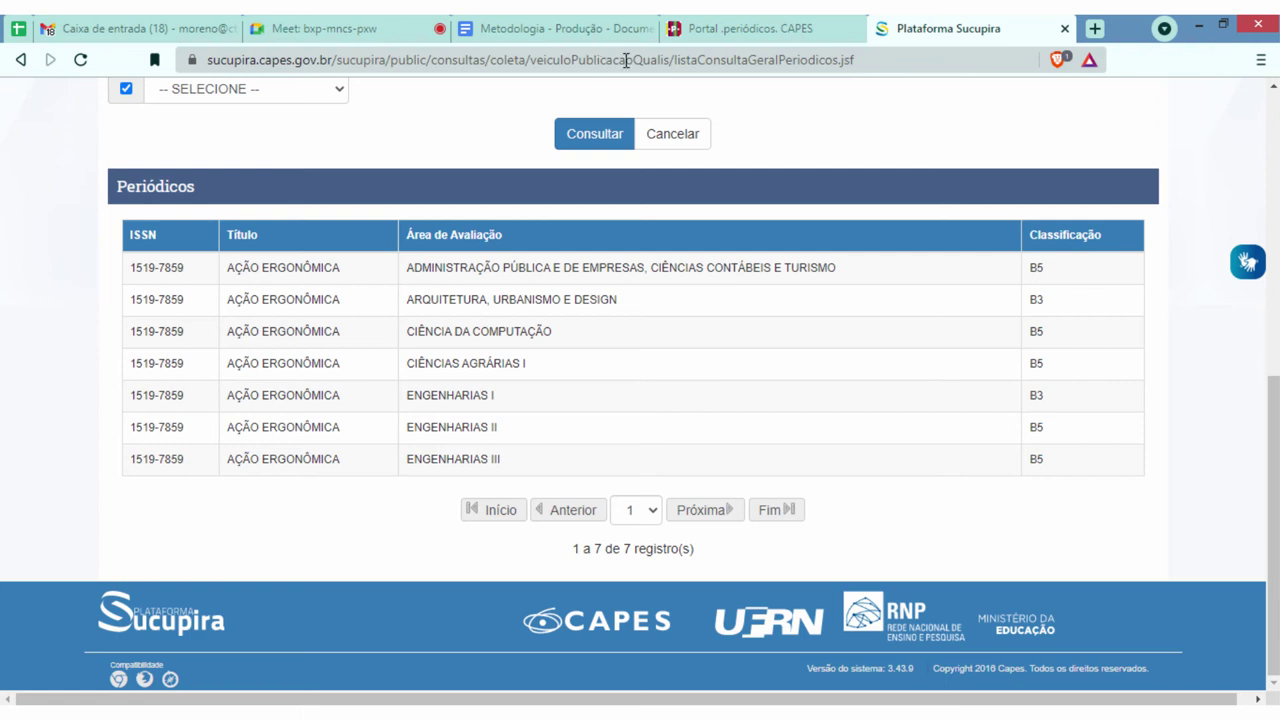
pyautogui.scroll(6, 769, 194)
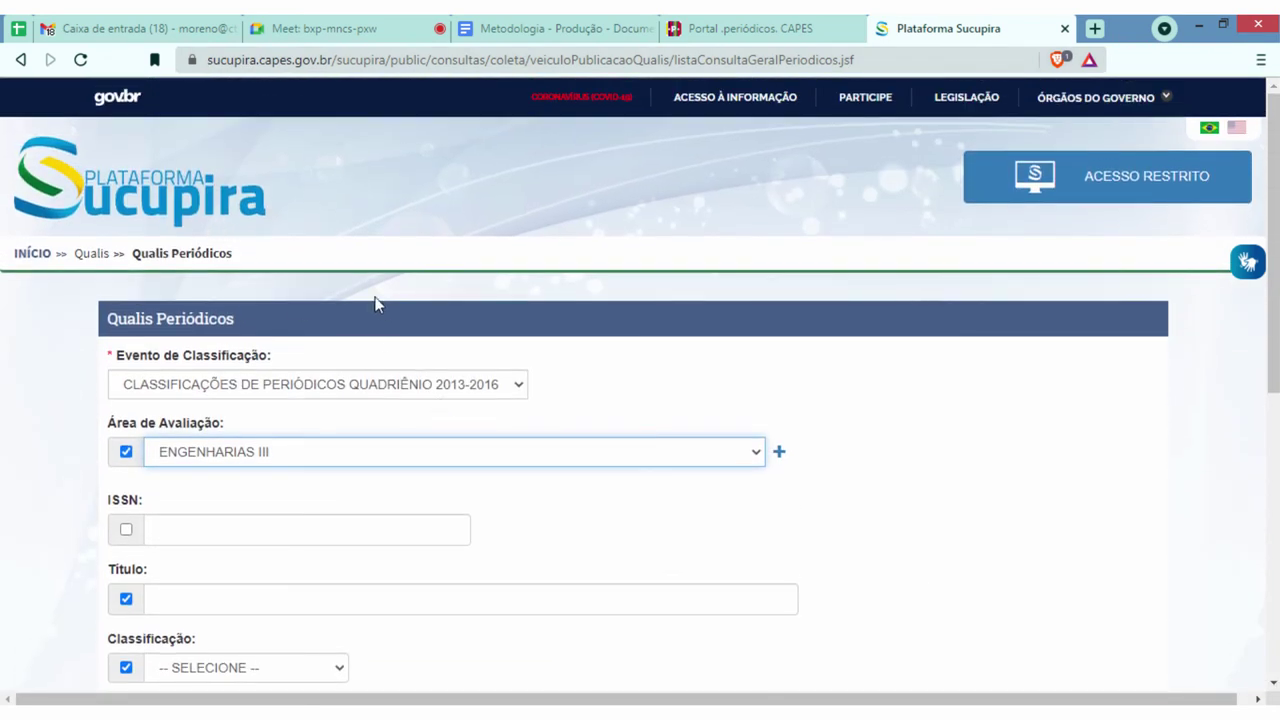
pyautogui.scroll(-6, 523, 317)
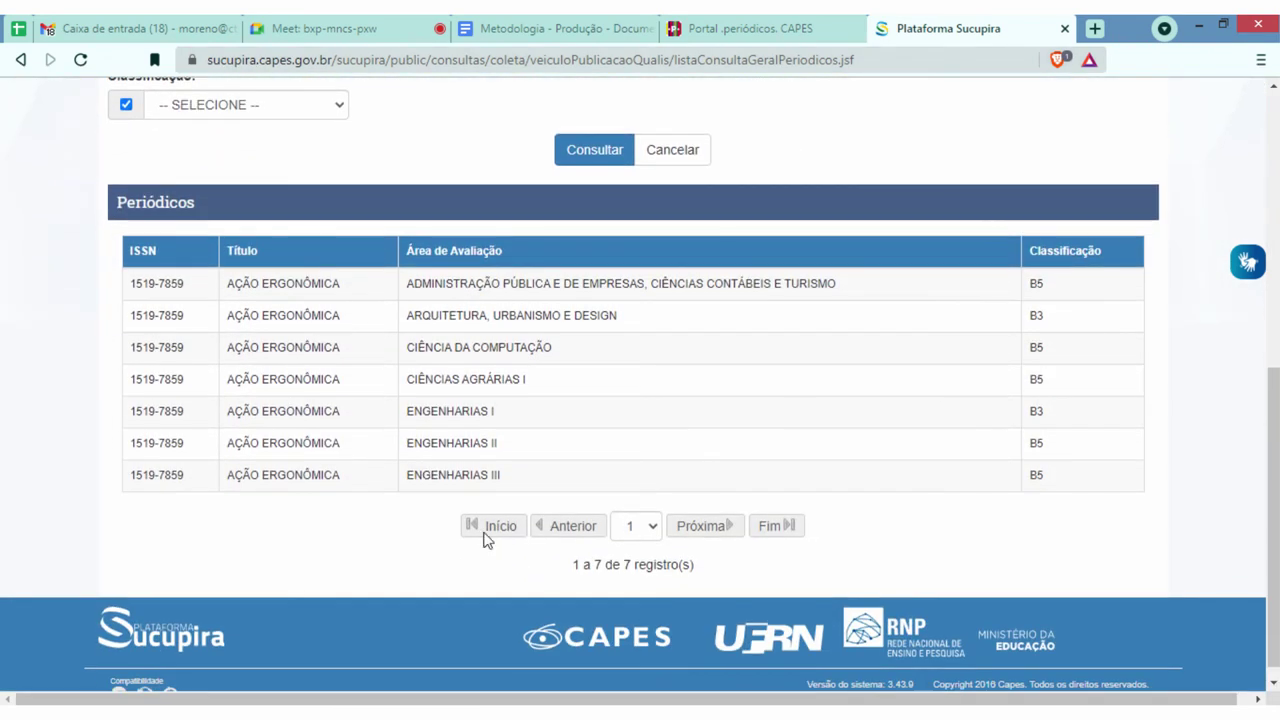
pyautogui.moveTo(1045, 284); pyautogui.dragTo(1035, 284)
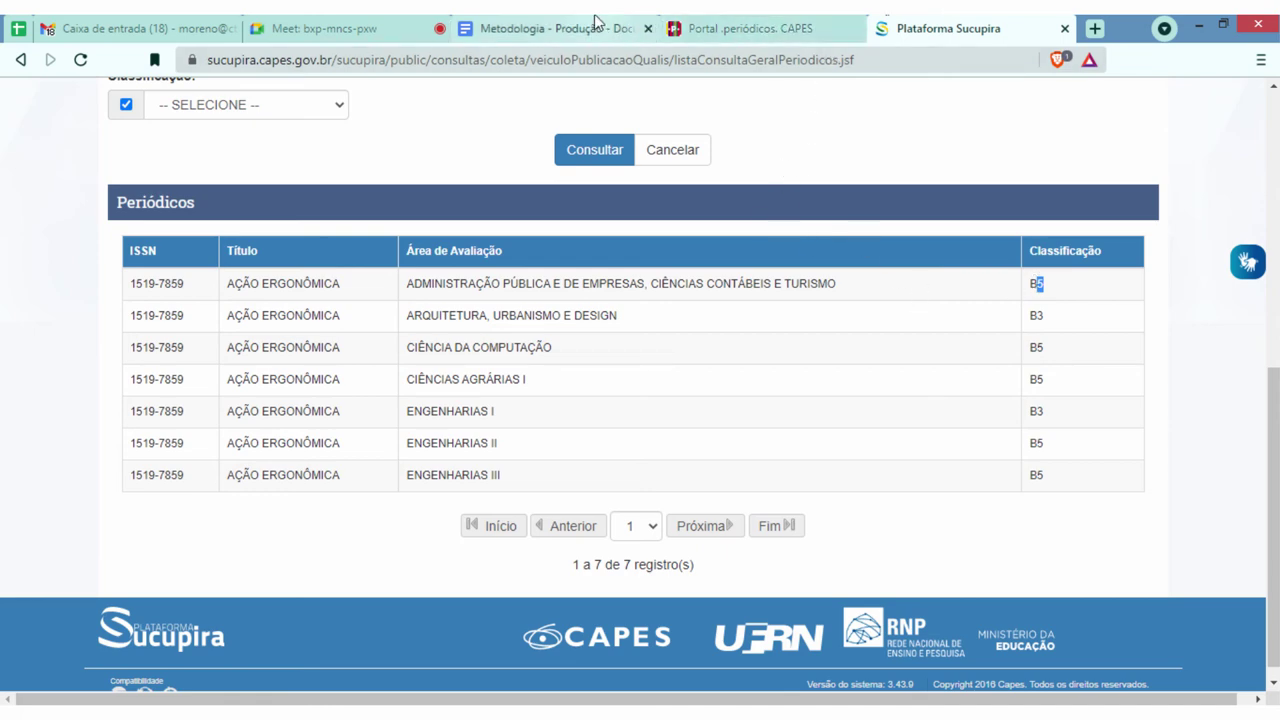
# - Check the Metodologia - Produção document in Google Docs, return to Plataforma Sucupira and highlight the journal title in the first row
pyautogui.click(530, 28)
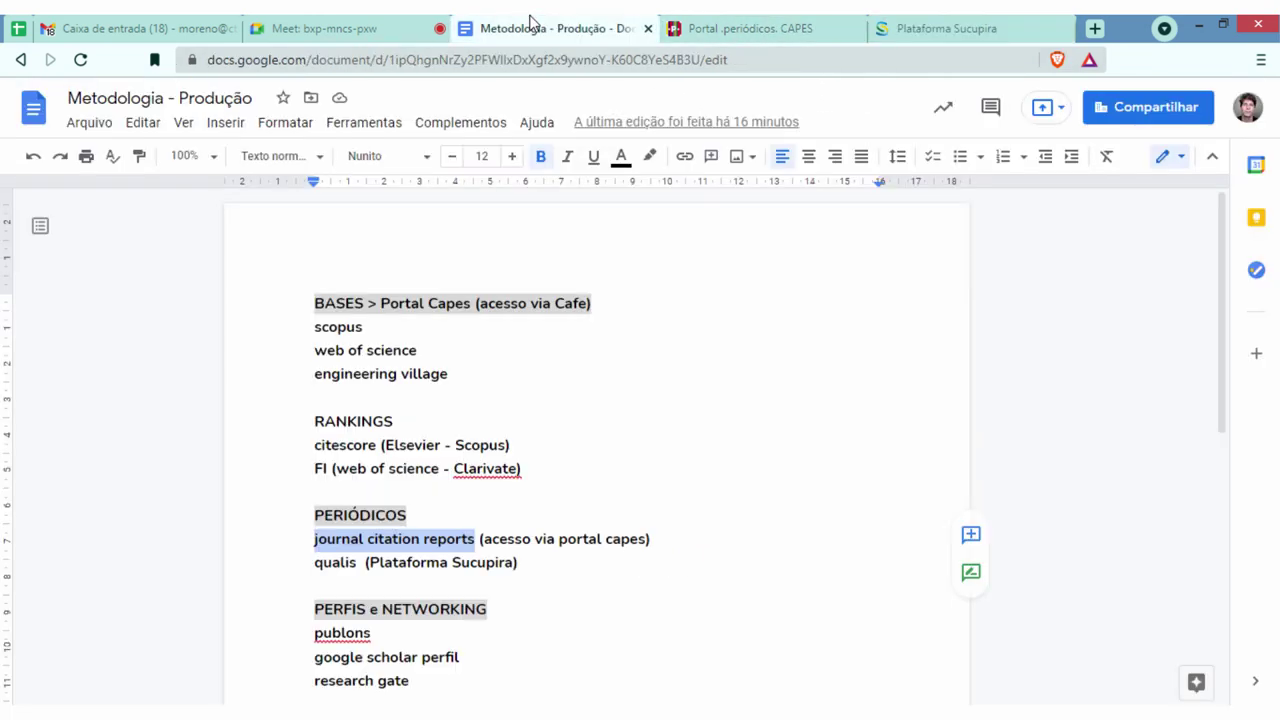
pyautogui.click(868, 27)
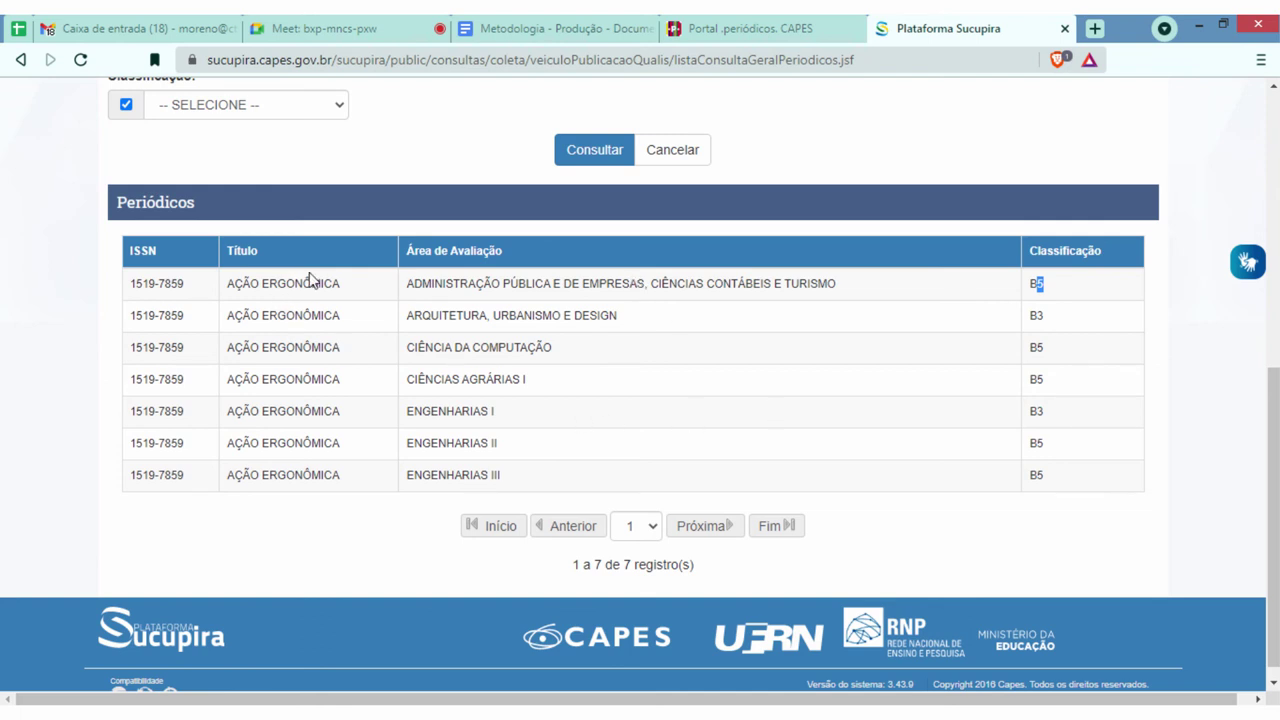
pyautogui.moveTo(233, 284); pyautogui.dragTo(345, 290)
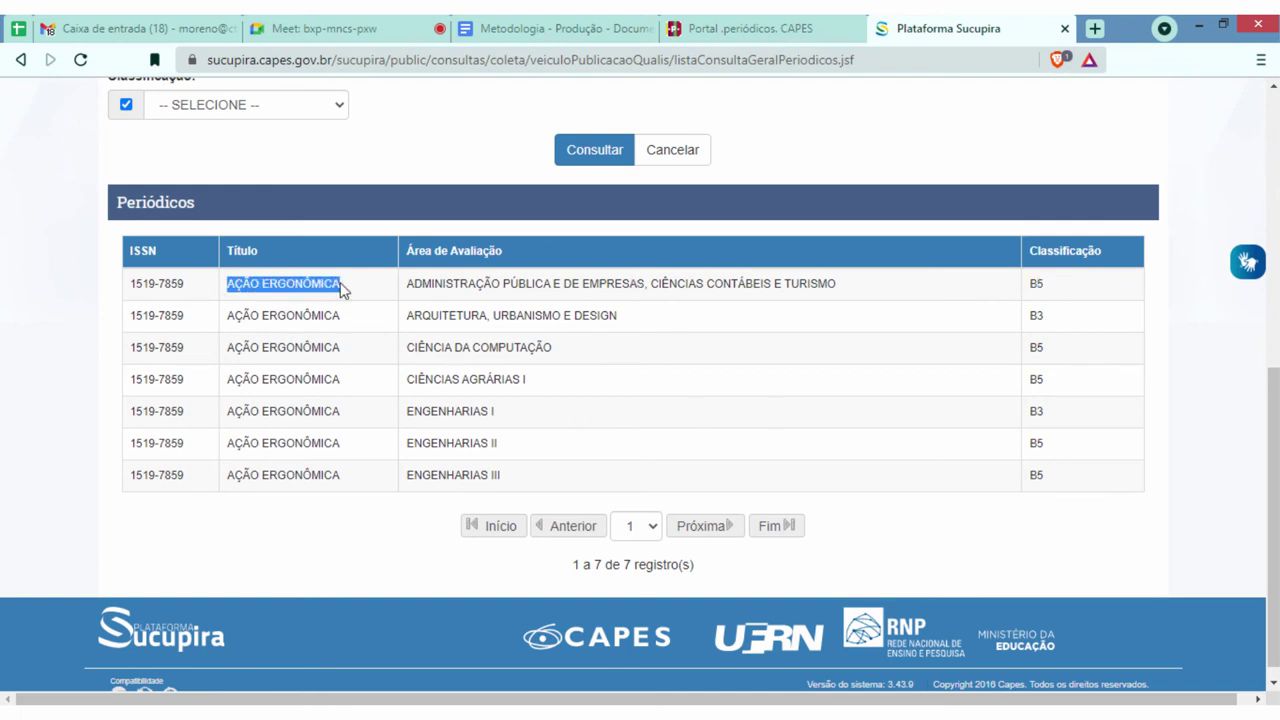
pyautogui.click(1040, 282)
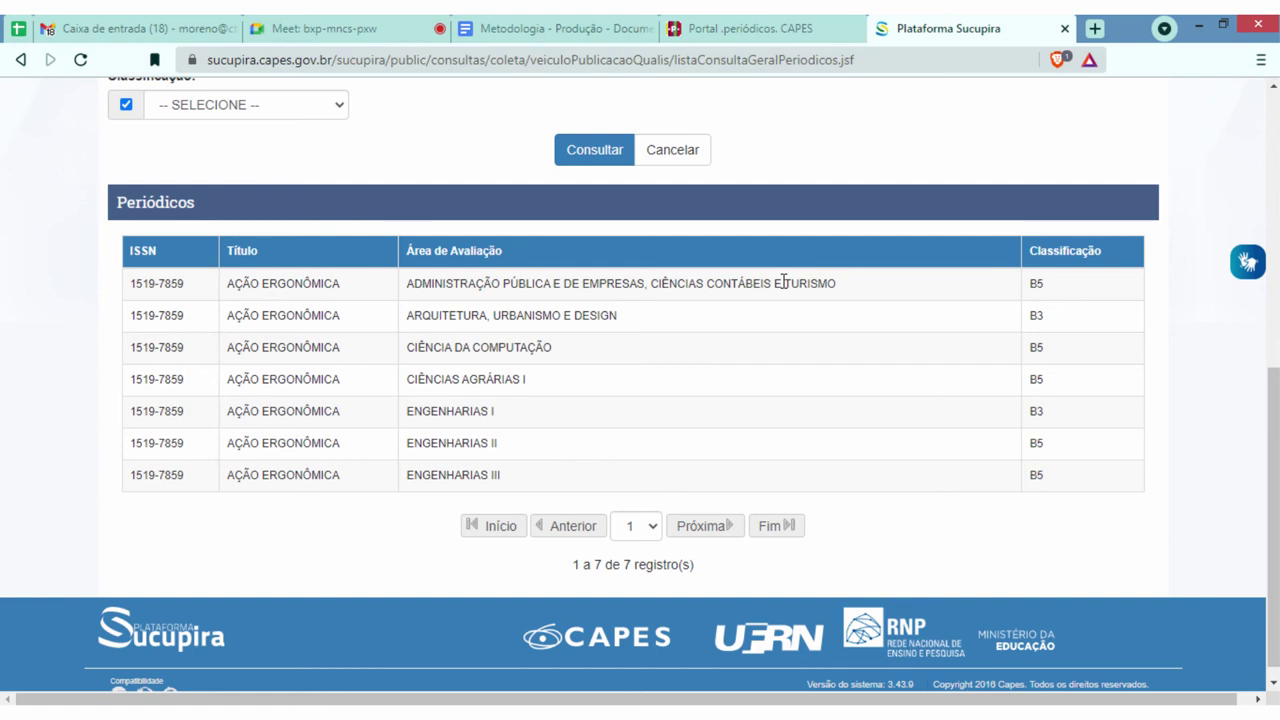
# - Look over the Qualis Periódicos page once more, from the page header and query filters to the results table
pyautogui.scroll(-1, 425, 408)
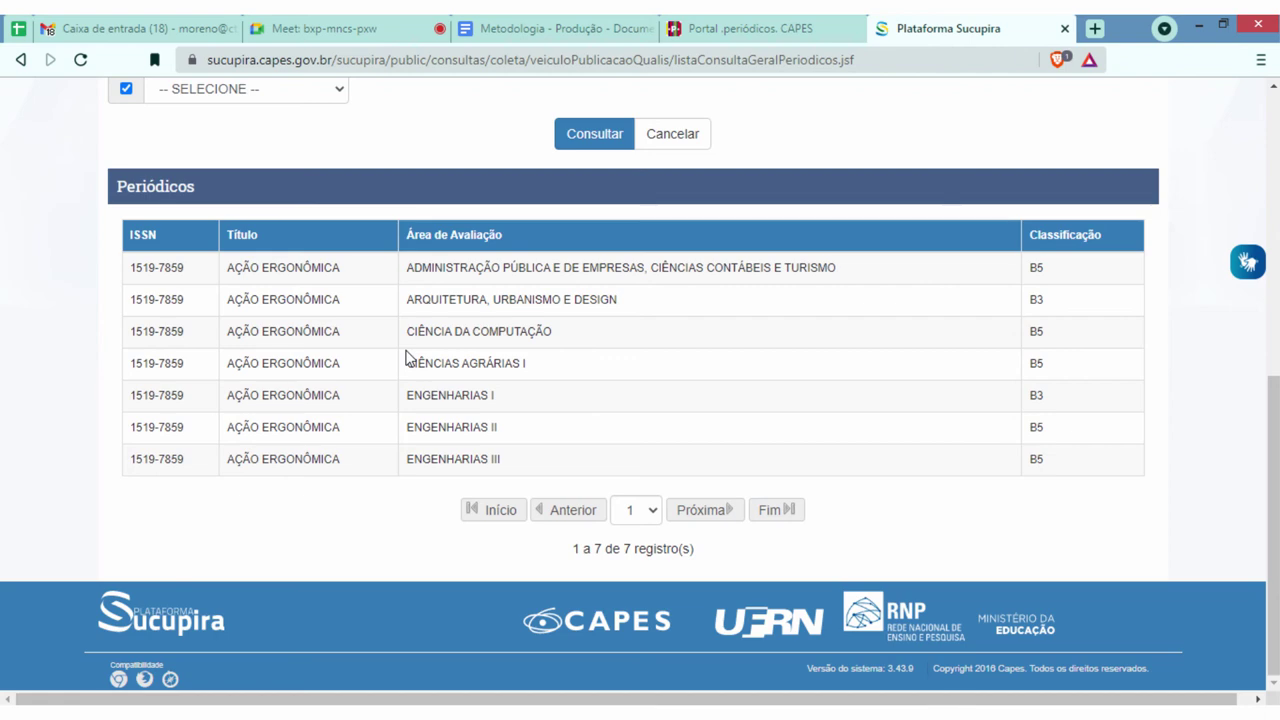
pyautogui.scroll(6, 1188, 450)
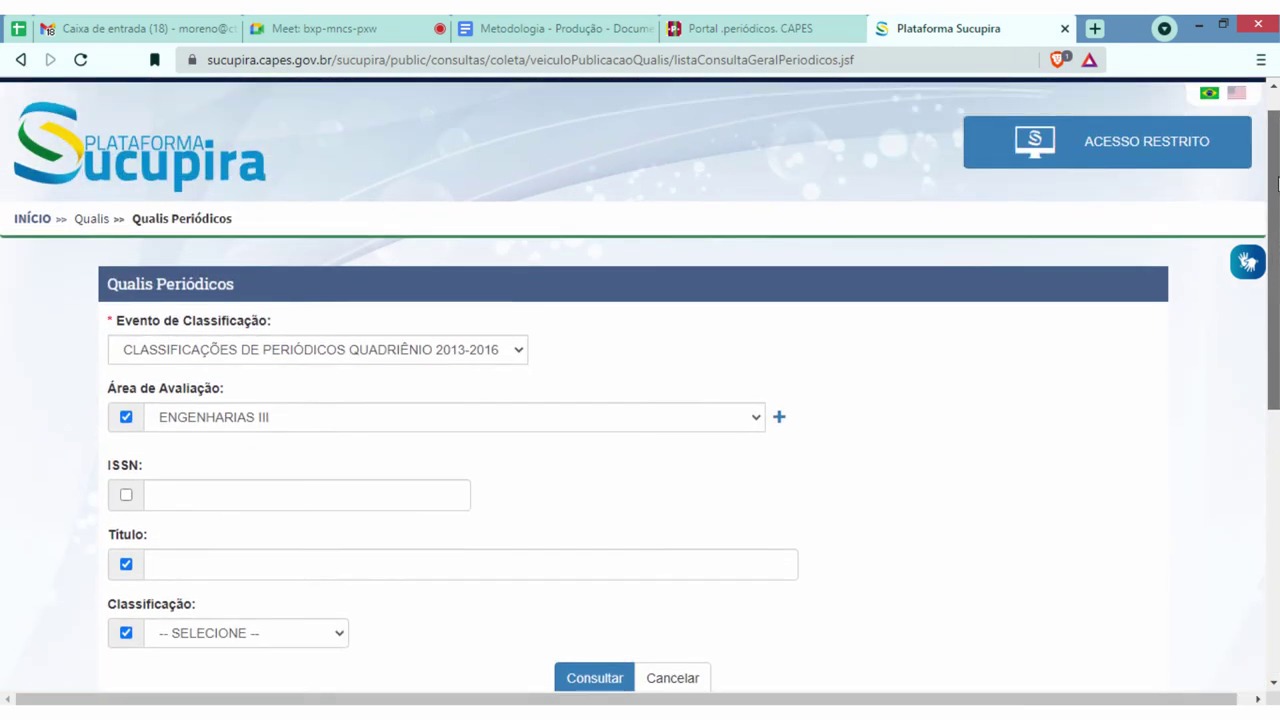
pyautogui.moveTo(1277, 180); pyautogui.dragTo(1277, 117)
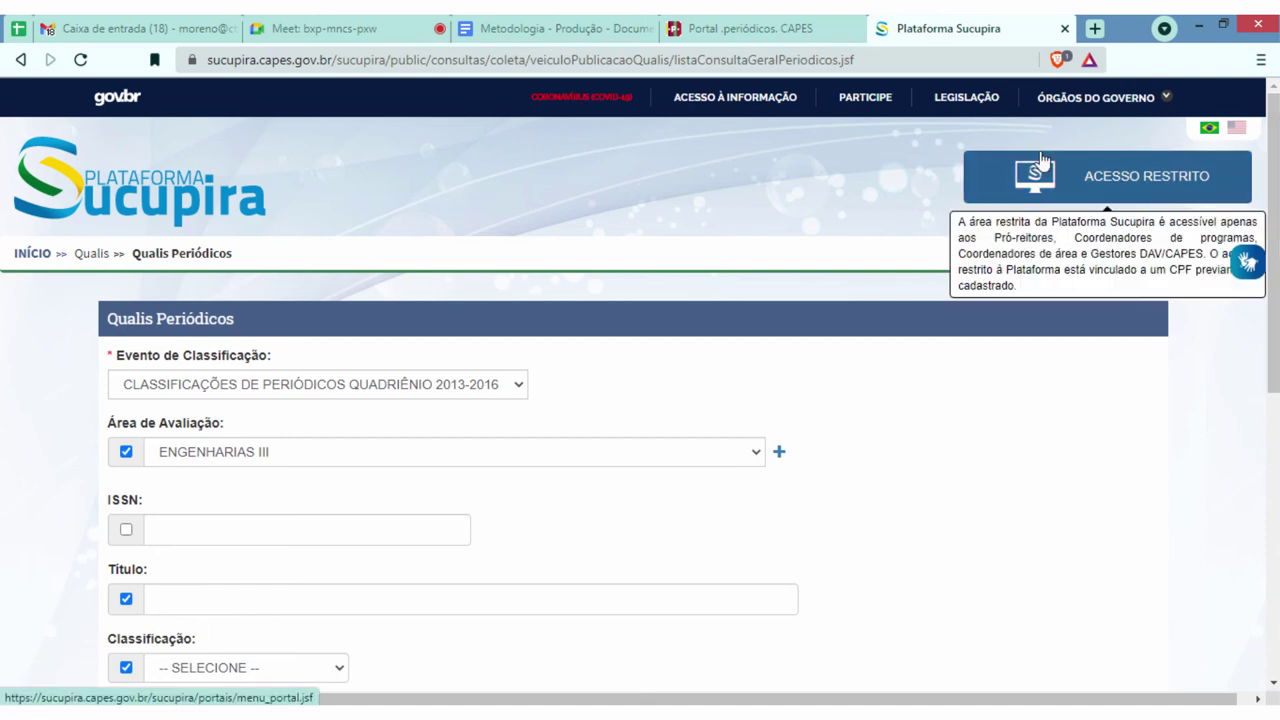
pyautogui.scroll(-2, 574, 214)
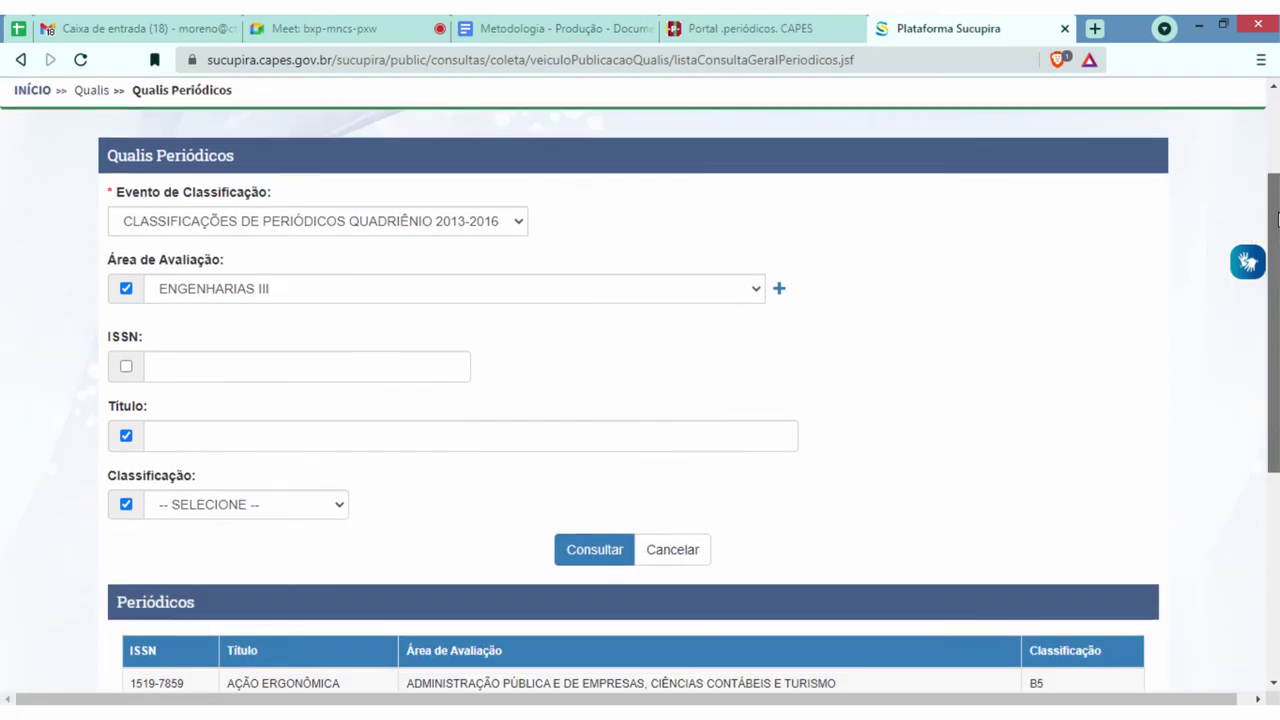
pyautogui.scroll(-2, 650, 340)
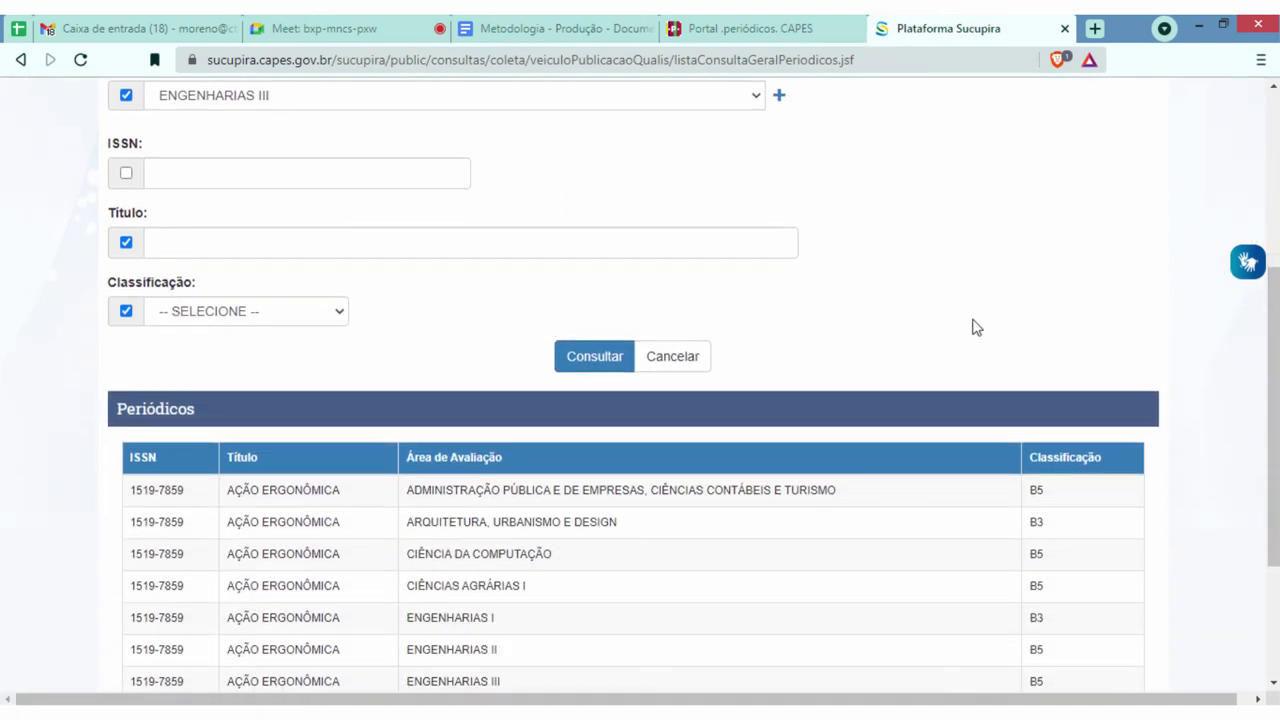
# - Return from the Qualis Periódicos query to the Plataforma Sucupira home page and open the Qualis section
pyautogui.scroll(-3, 931, 380)
pyautogui.scroll(6, 405, 279)
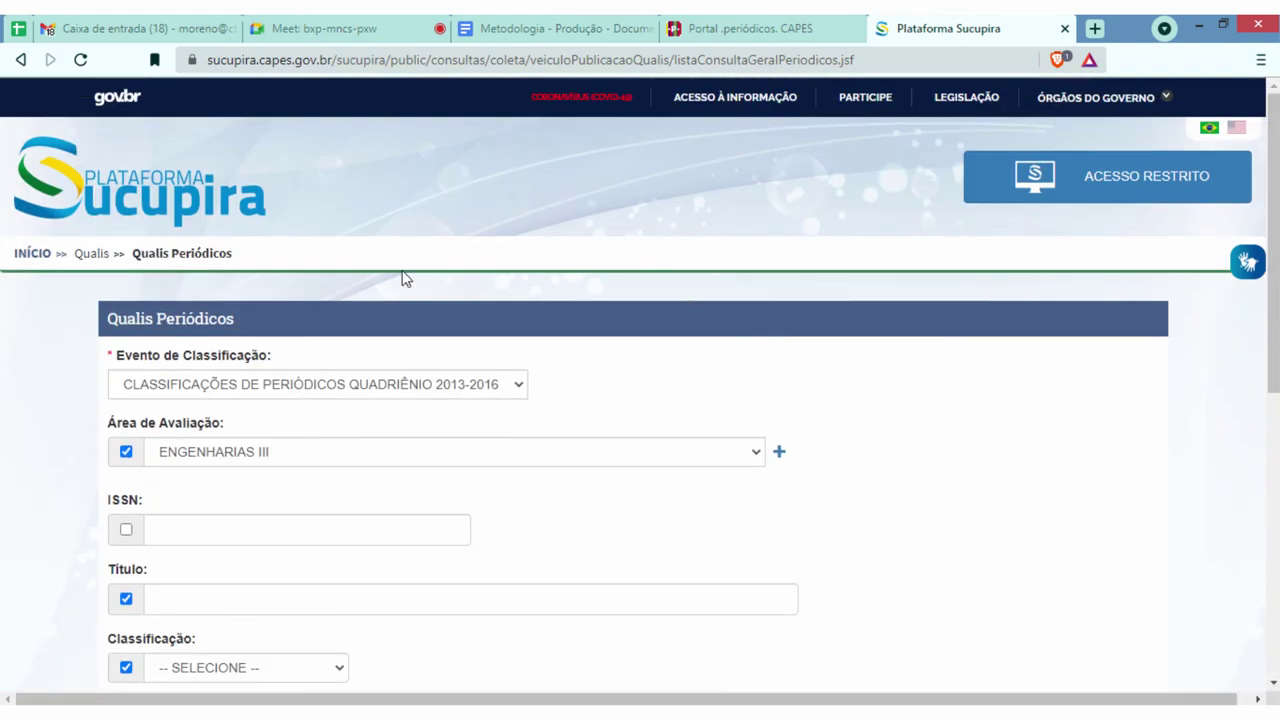
pyautogui.click(35, 254)
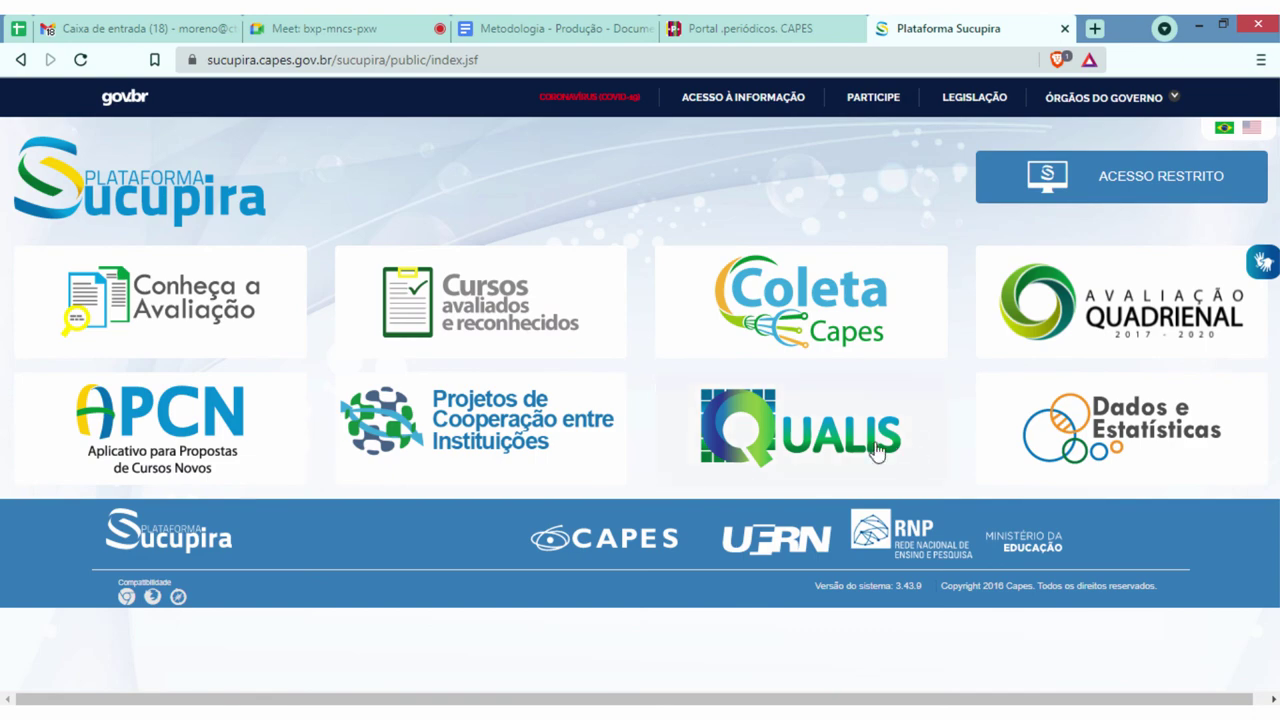
pyautogui.click(876, 452)
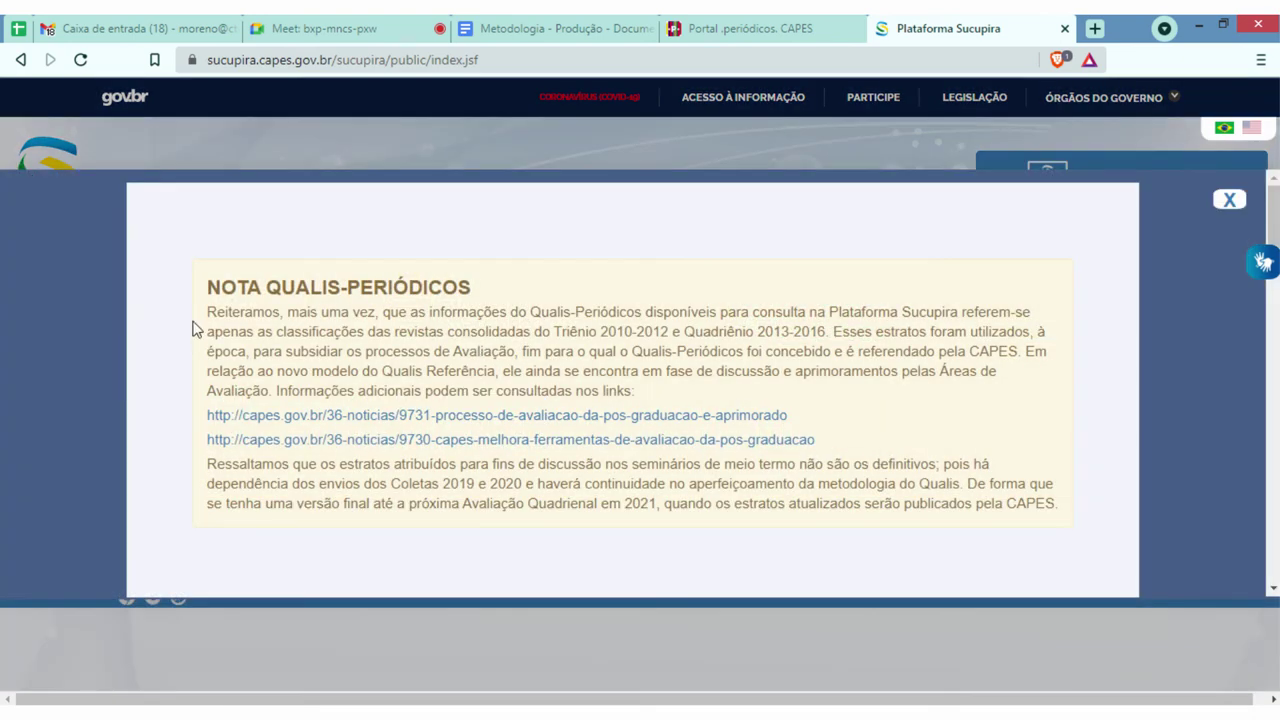
# - Skim the Qualis-Periódicos note and explanations through to the end, and open the Qualis search
pyautogui.scroll(-5, 655, 375)
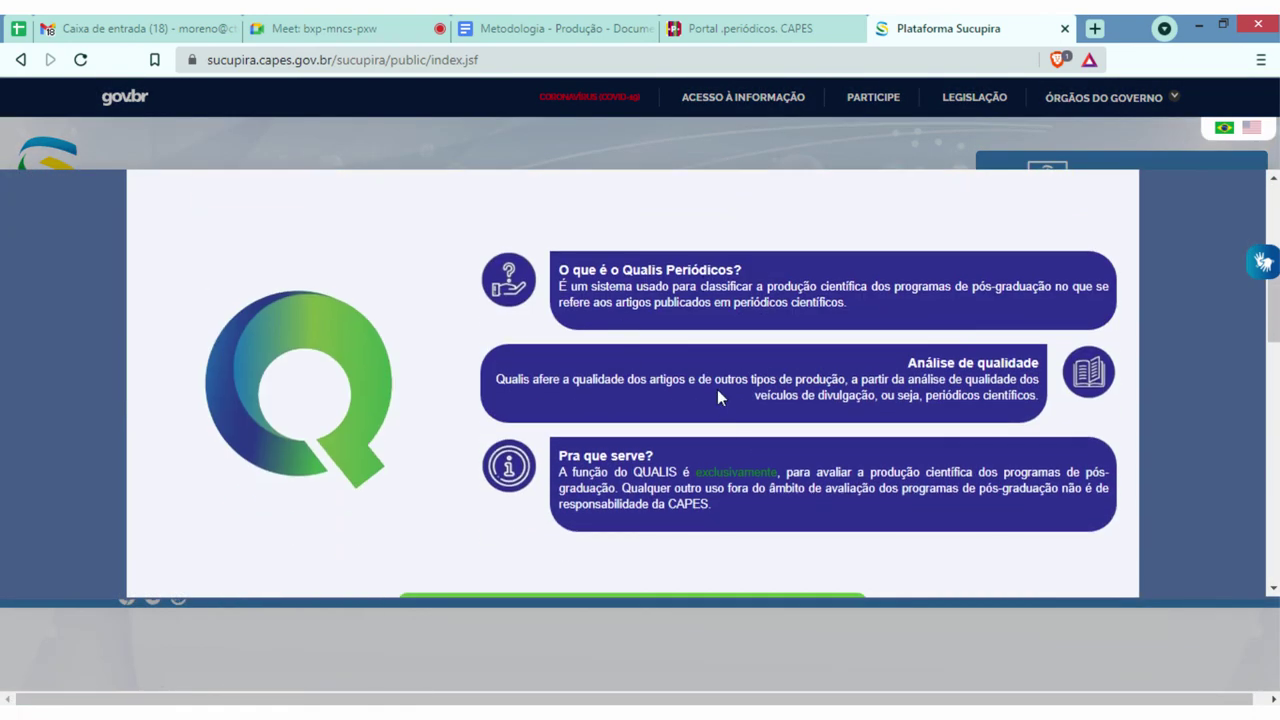
pyautogui.scroll(-2, 720, 403)
pyautogui.scroll(-4, 680, 307)
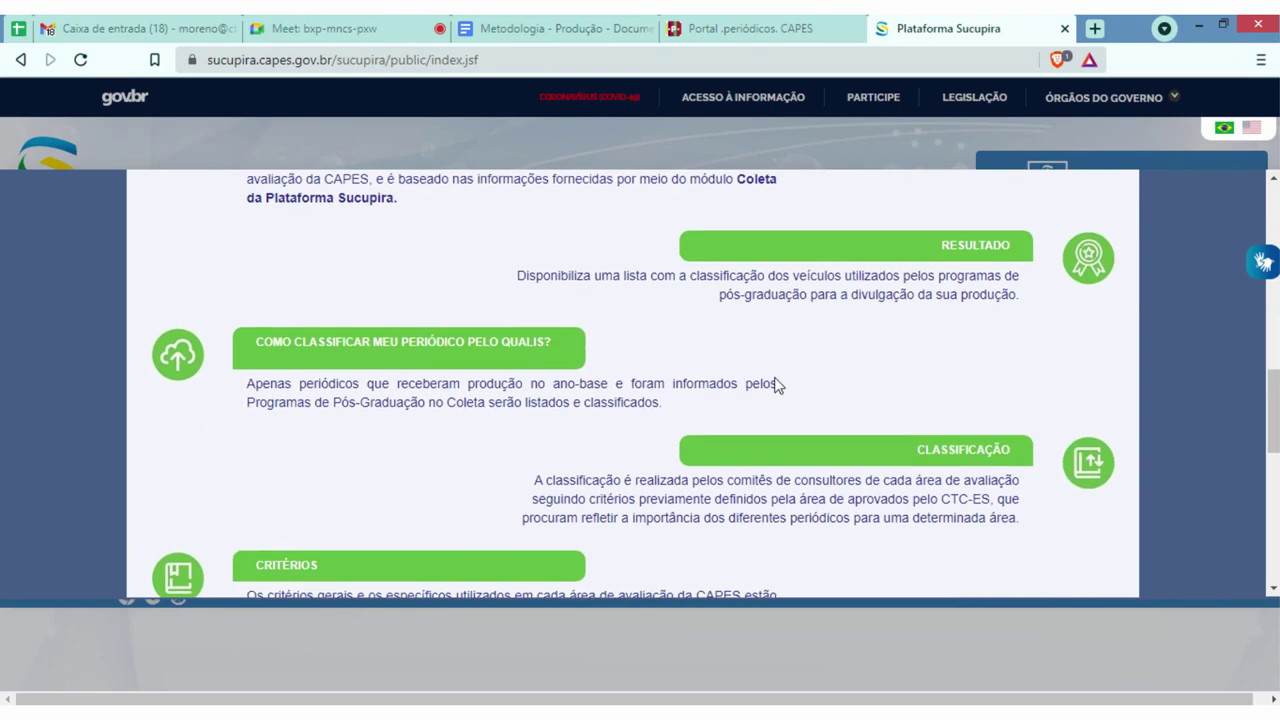
pyautogui.scroll(-8, 765, 375)
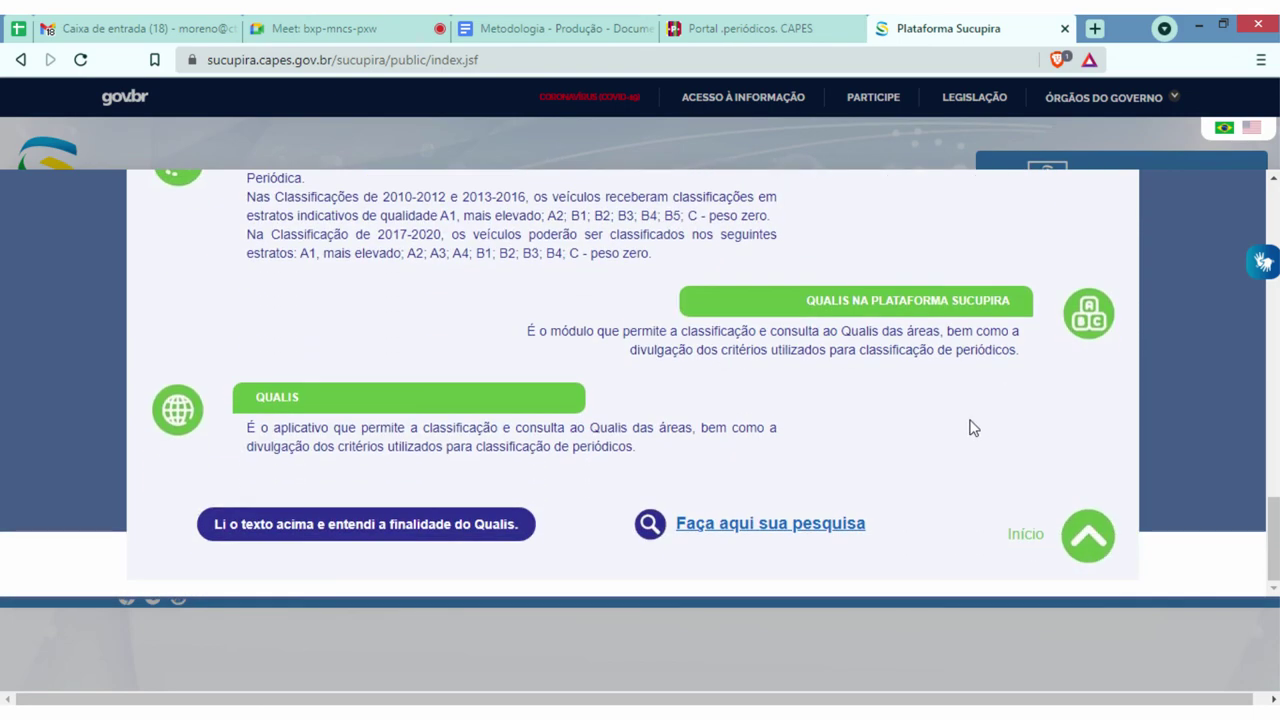
pyautogui.click(754, 524)
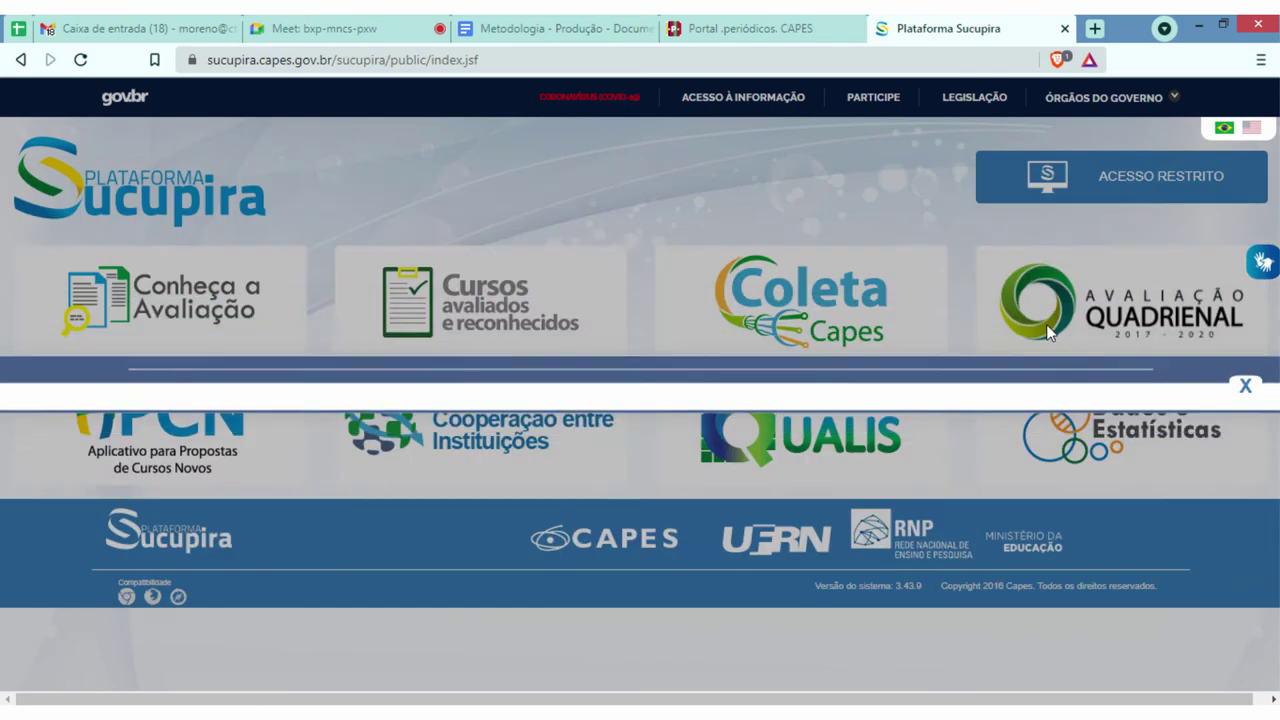
# - Select CLASSIFICAÇÕES DE PERIÓDICOS QUADRIÊNIO 2013-2016 as the Evento de Classificação, open the Qualis Periódicos advanced search and dismiss the Meet notification
pyautogui.click(440, 337)
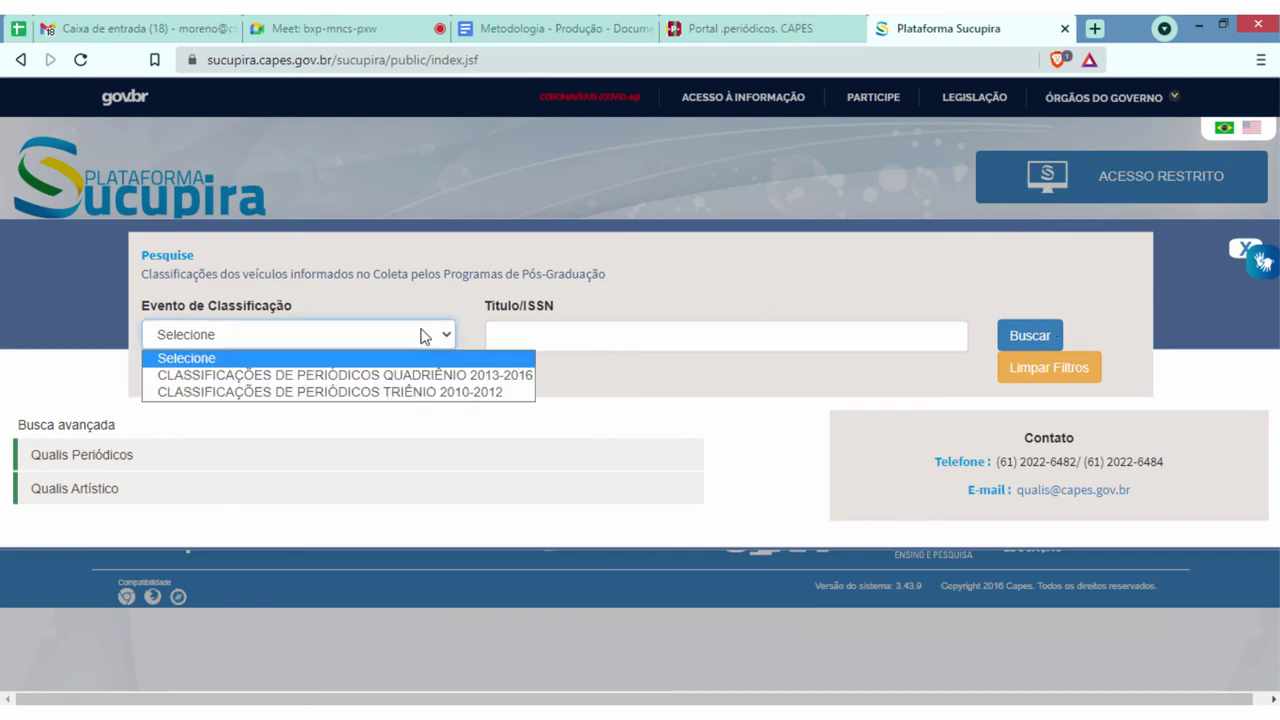
pyautogui.click(470, 380)
pyautogui.scroll(-2, 790, 418)
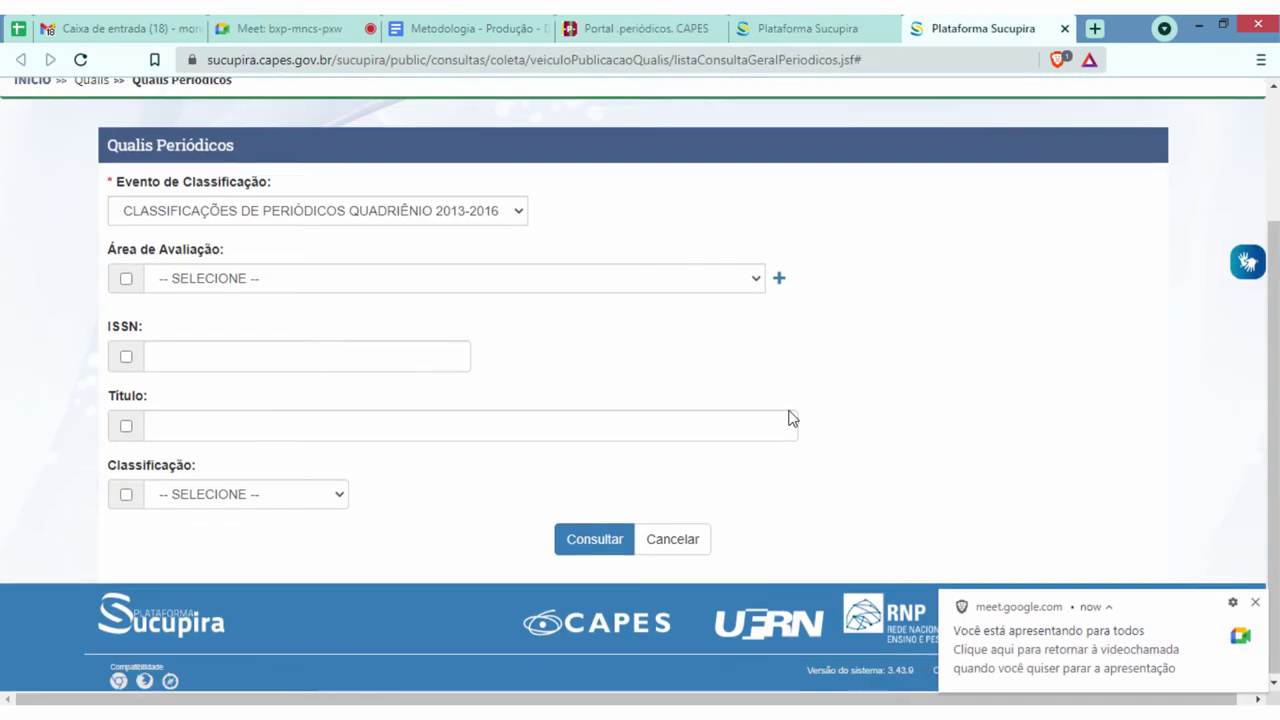
pyautogui.click(1255, 602)
pyautogui.scroll(1, 1028, 137)
# - Switch to the Plataforma Sucupira tab with the query results and choose ENGENHARIAS I as the Área de Avaliação
pyautogui.click(797, 22)
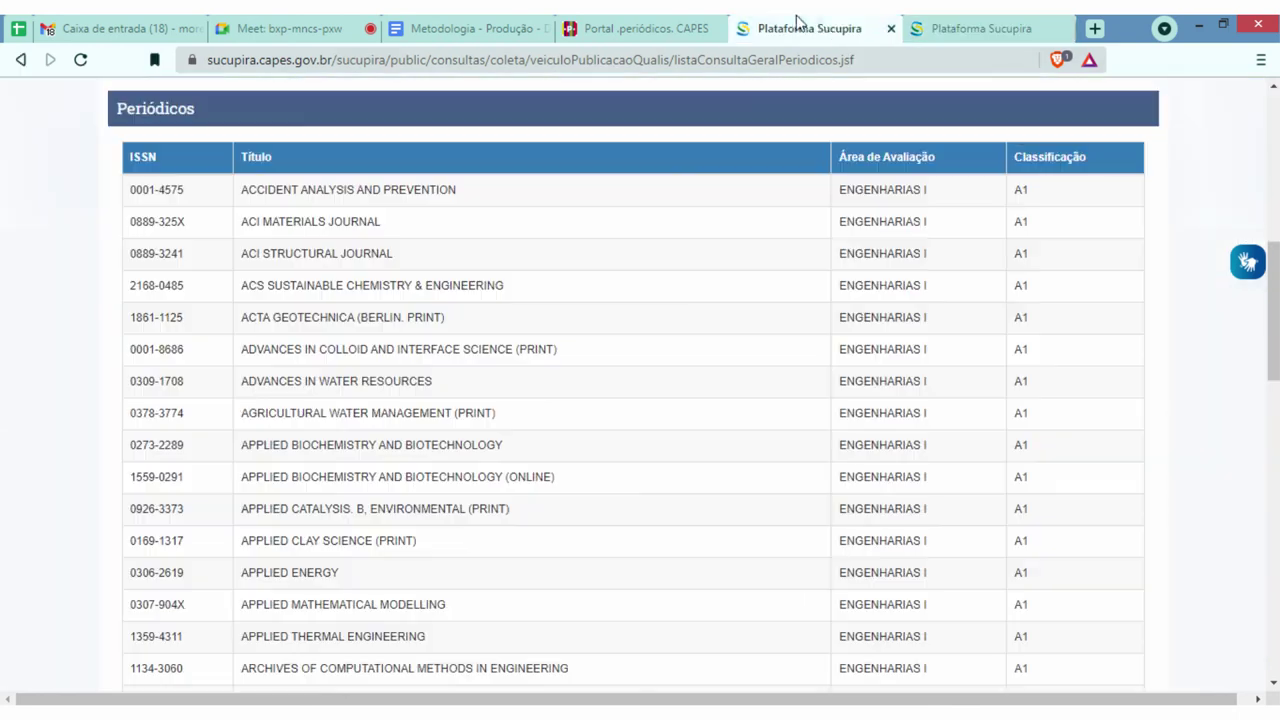
pyautogui.scroll(8, 558, 477)
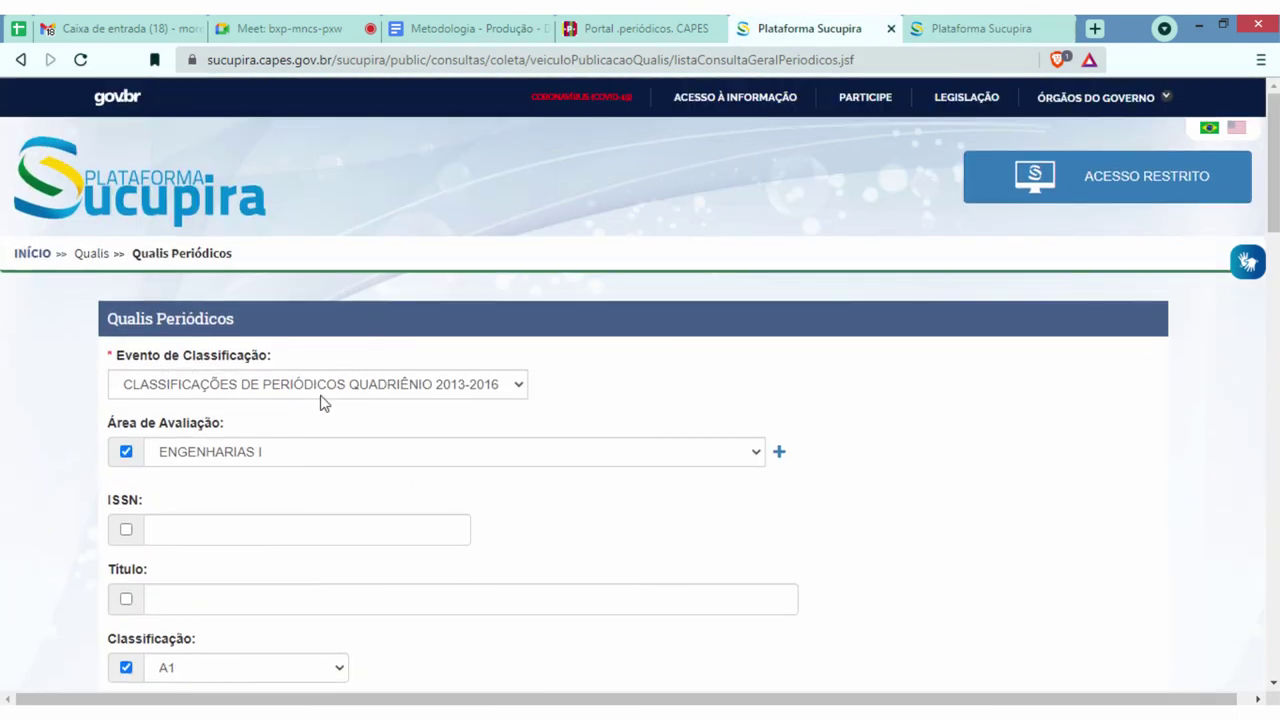
pyautogui.click(346, 451)
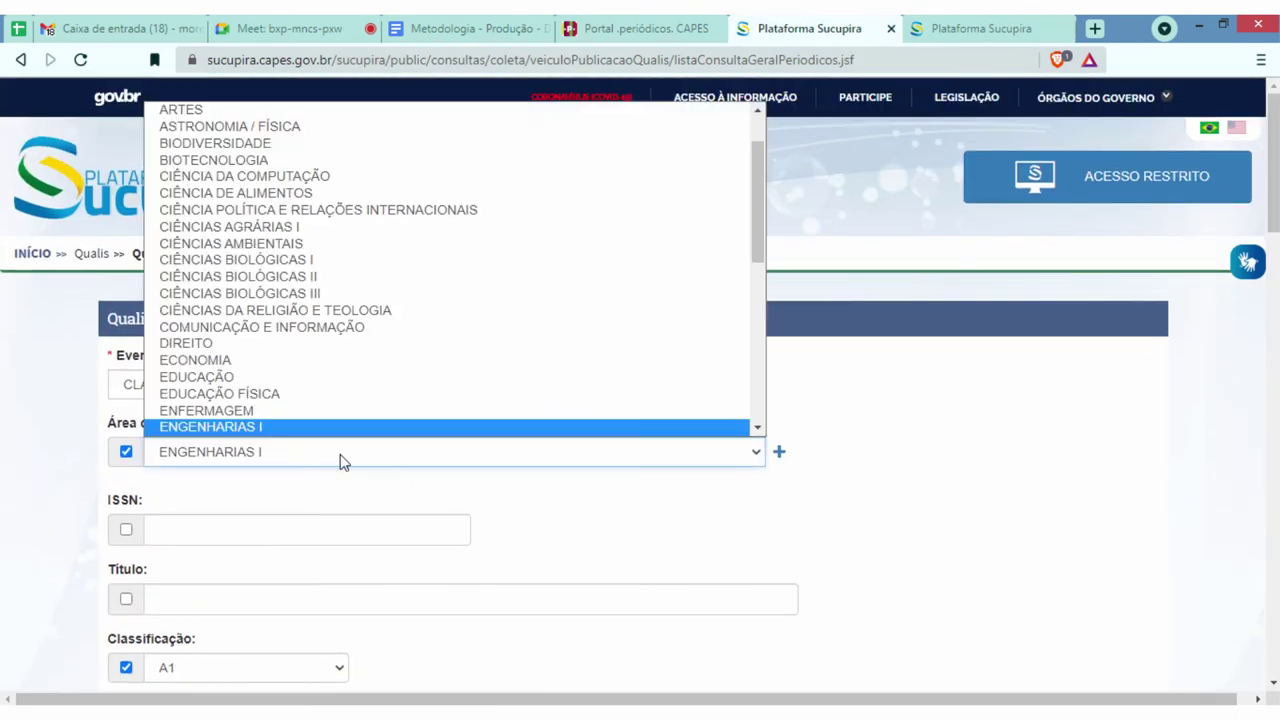
pyautogui.scroll(-4, 378, 213)
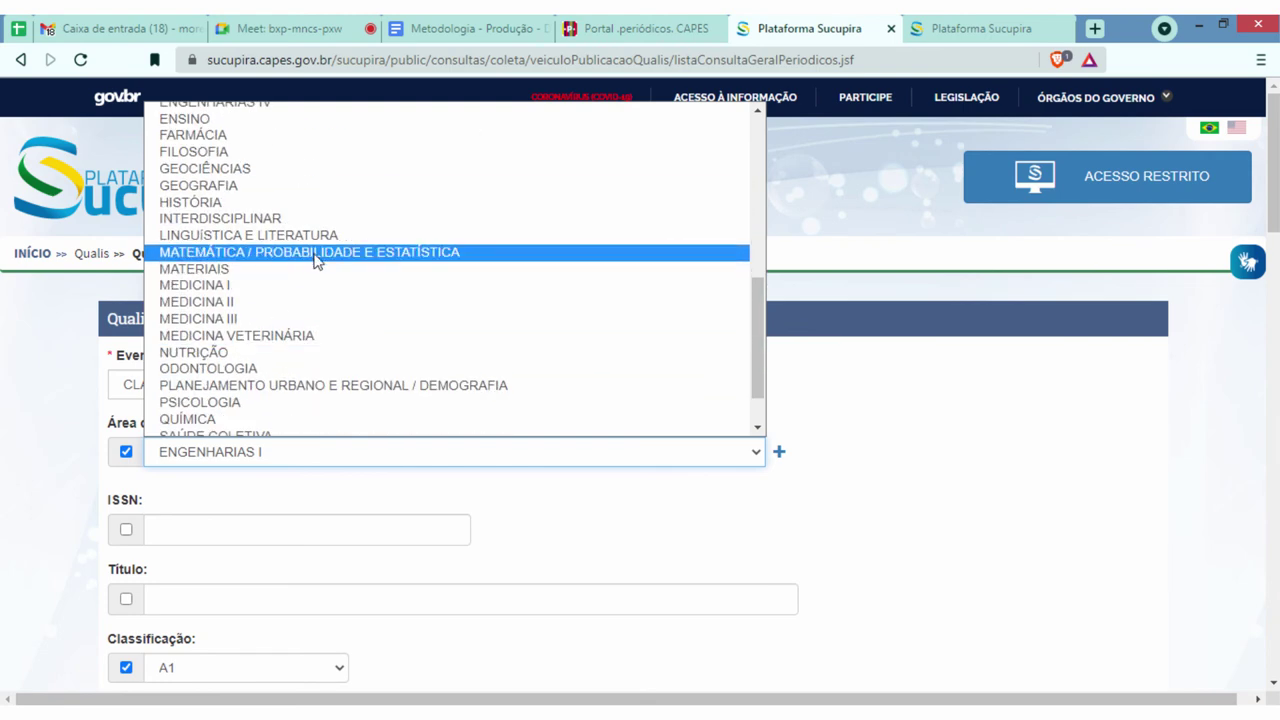
pyautogui.scroll(2, 323, 244)
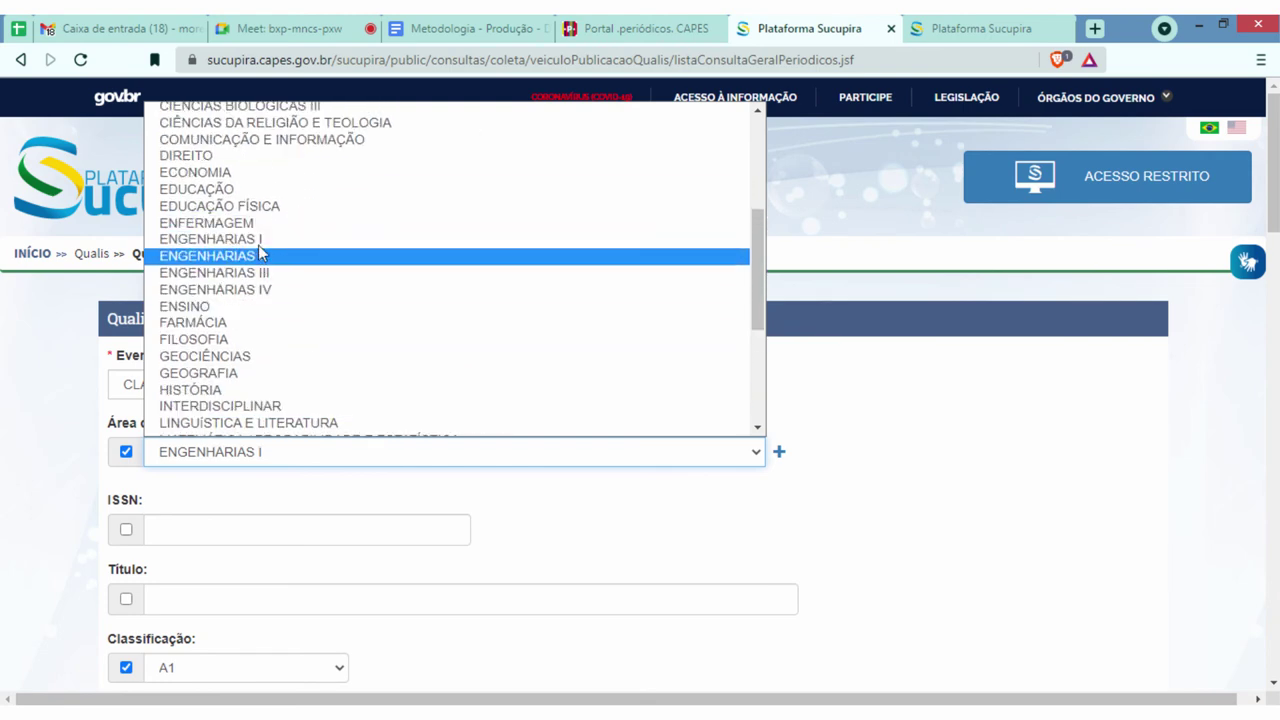
pyautogui.click(282, 240)
# - Choose A1 as the Classificação filter of the Qualis Periódicos query
pyautogui.scroll(-2, 620, 405)
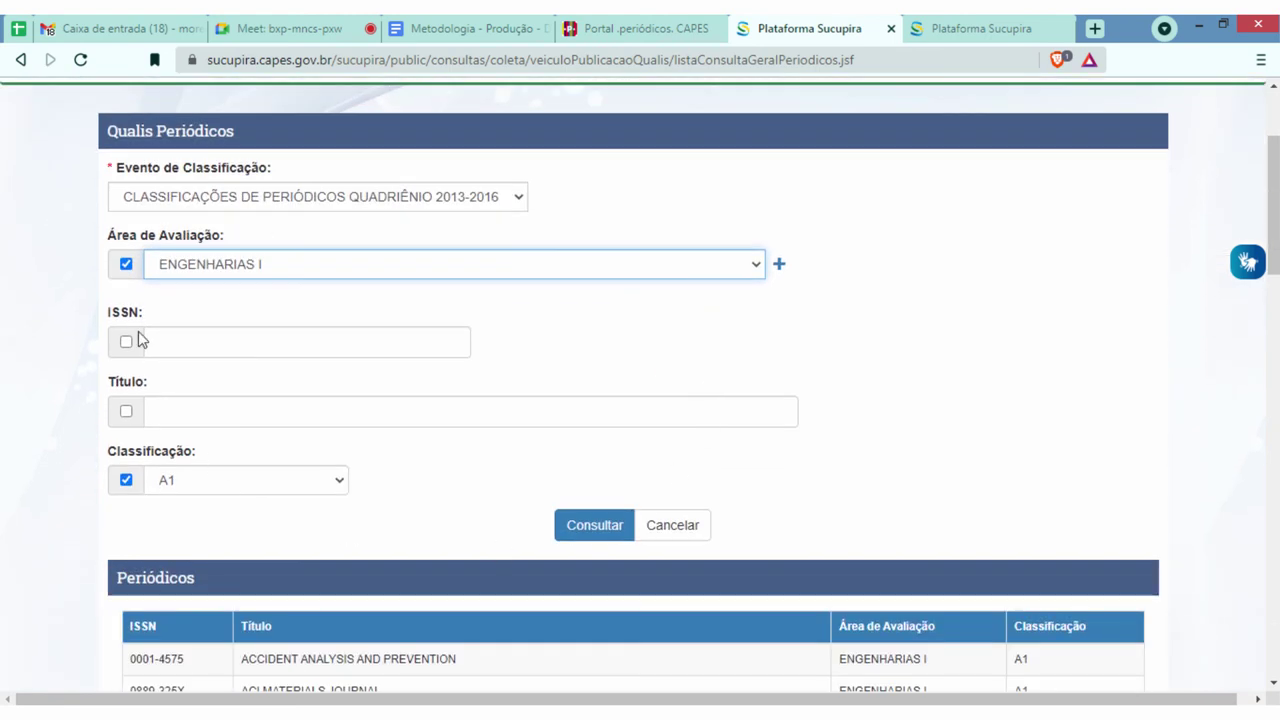
pyautogui.click(232, 484)
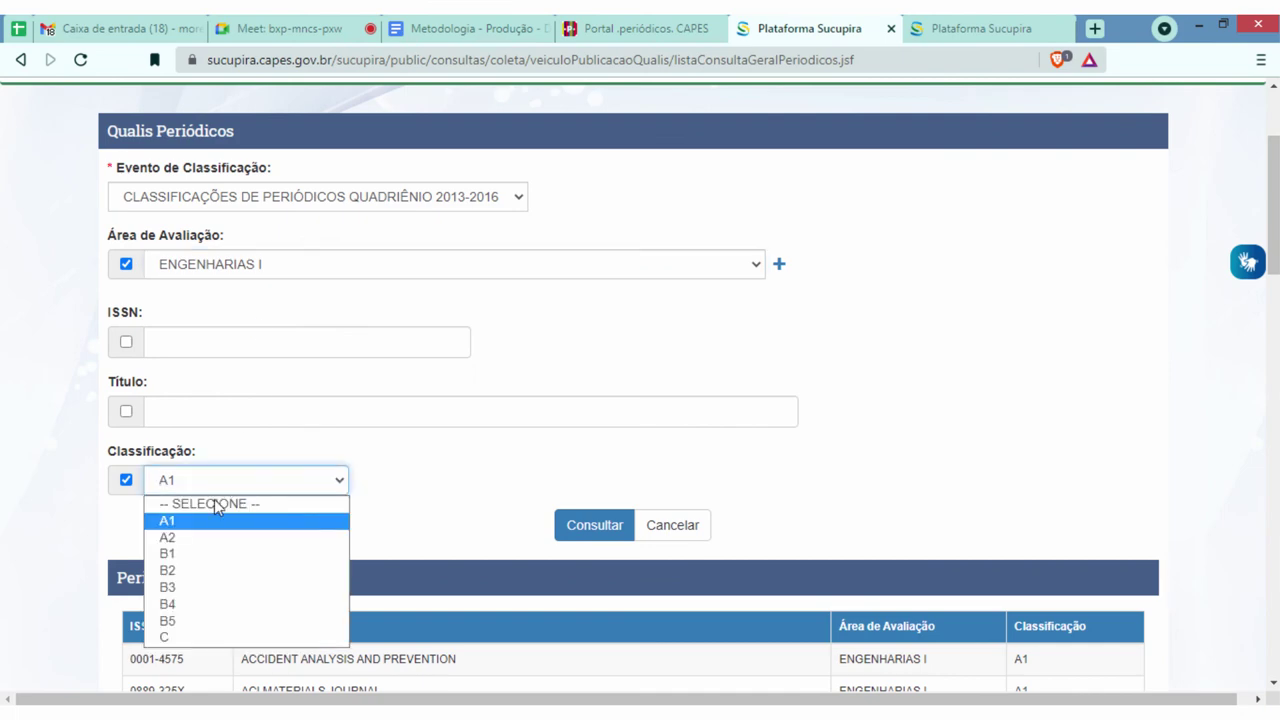
pyautogui.click(167, 522)
# - Examine the Periódicos results table for the ENGENHARIAS I journals classified A1, from the first rows down and back
pyautogui.scroll(-3, 997, 366)
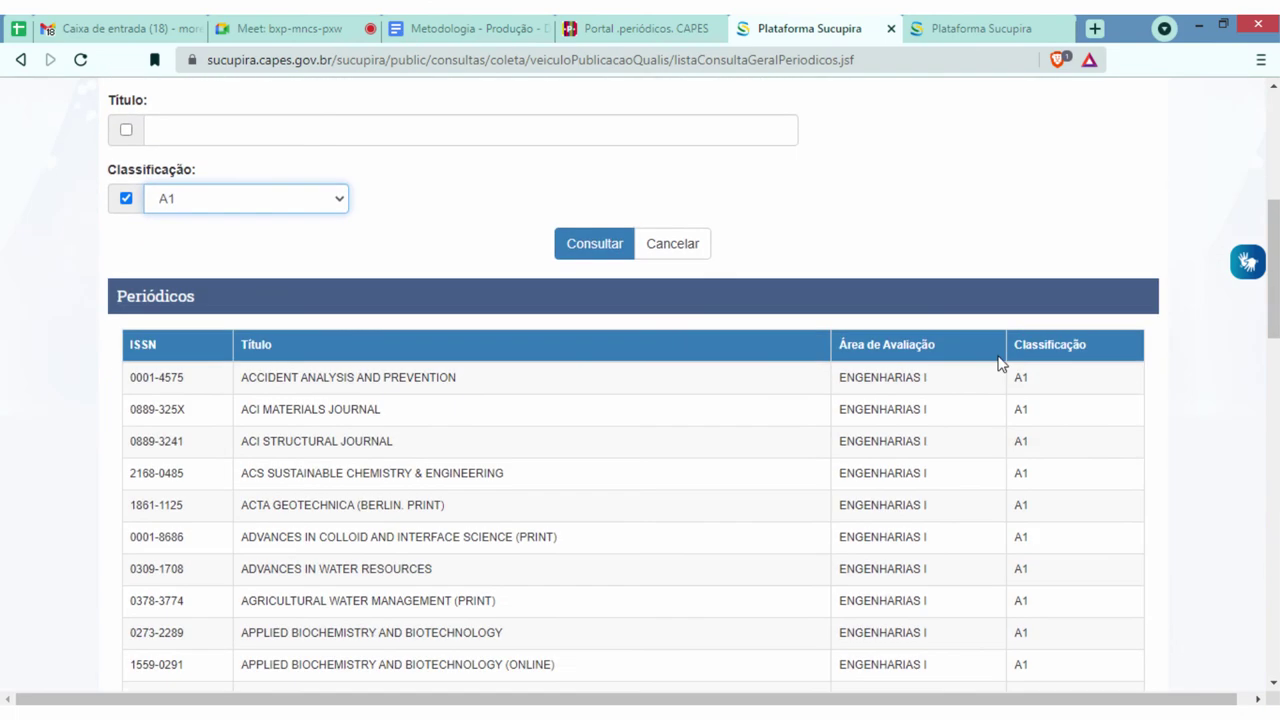
pyautogui.scroll(-3, 246, 377)
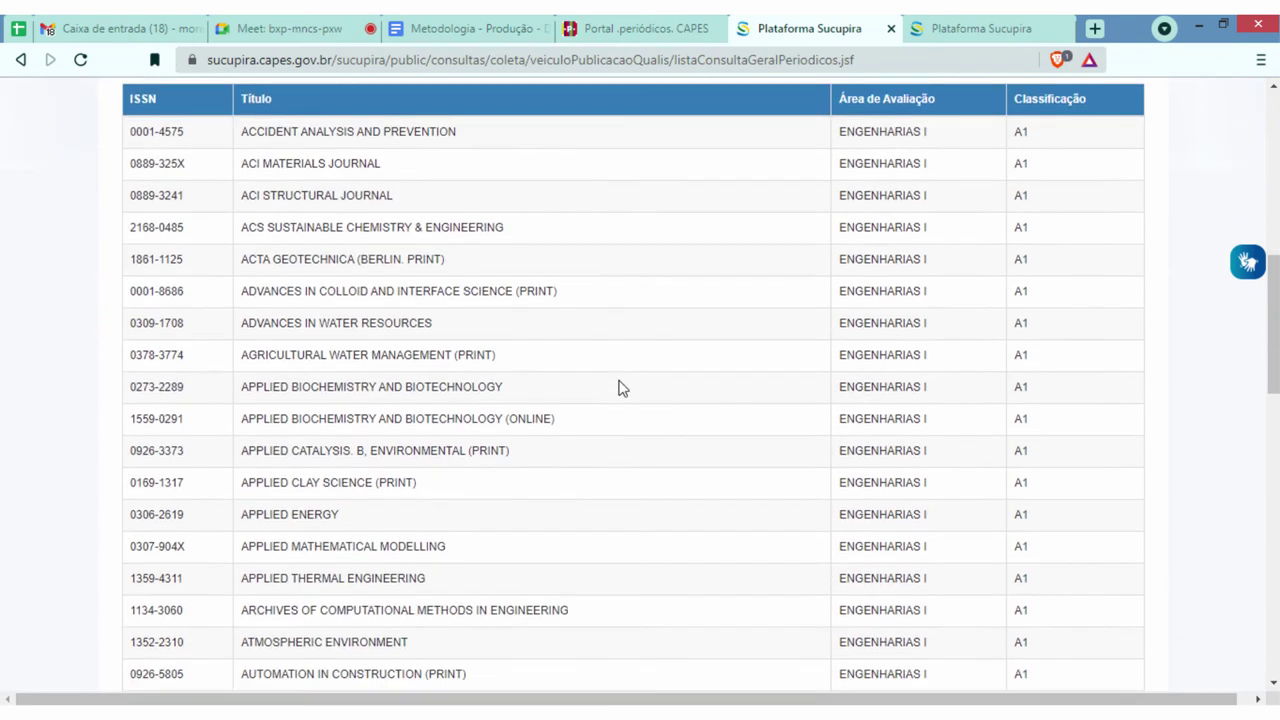
pyautogui.scroll(2, 1013, 370)
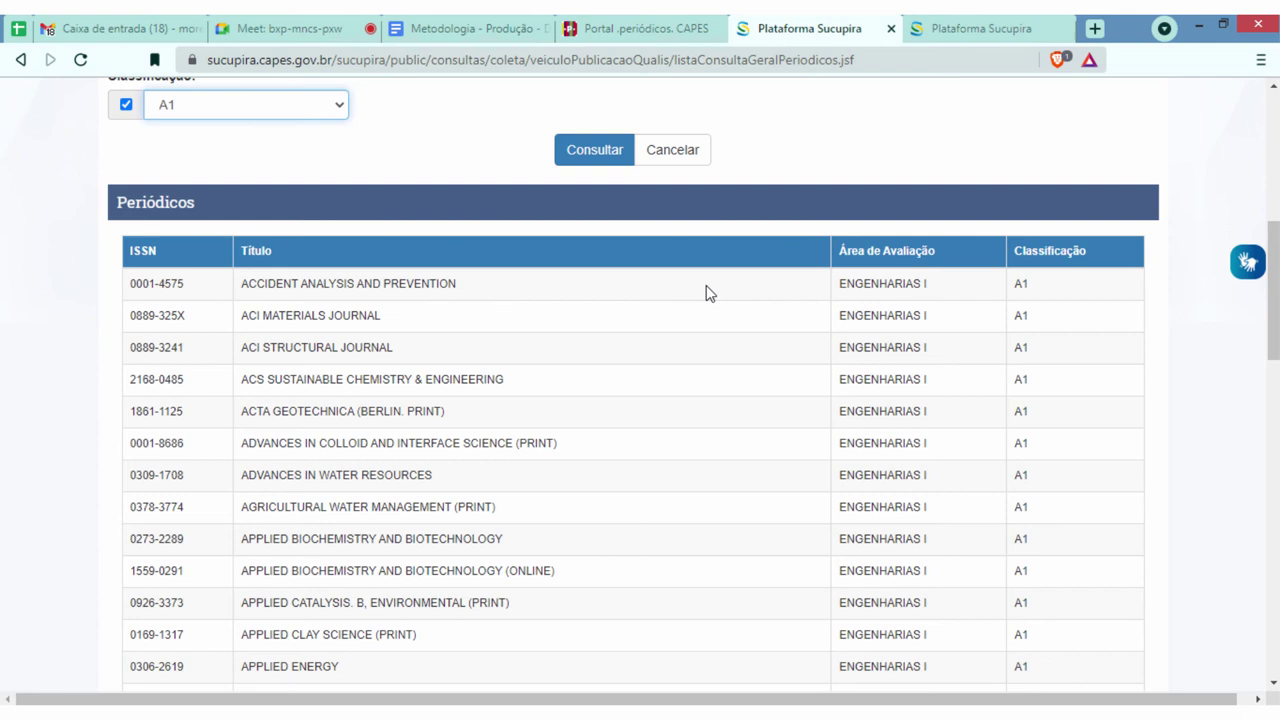
pyautogui.scroll(-5, 457, 380)
pyautogui.scroll(-5, 753, 404)
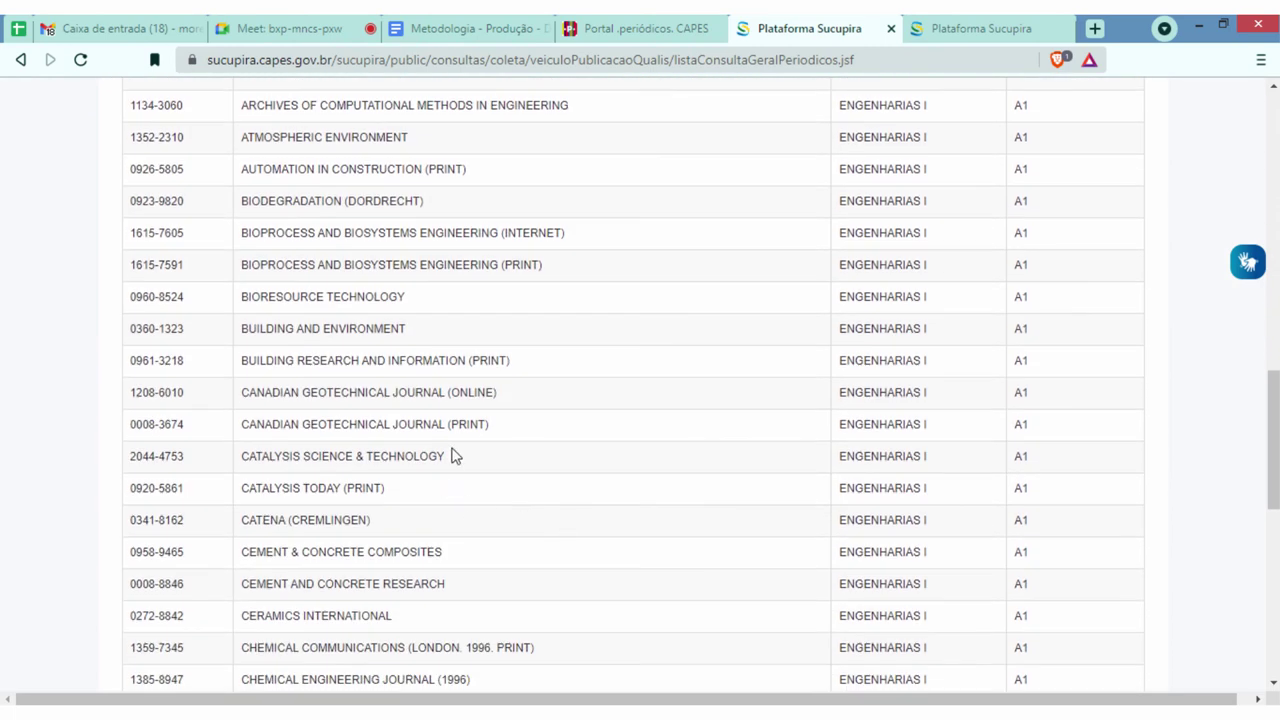
pyautogui.moveTo(1275, 495); pyautogui.dragTo(1275, 345)
pyautogui.scroll(2, 570, 450)
pyautogui.scroll(-5, 316, 372)
pyautogui.scroll(4, 811, 362)
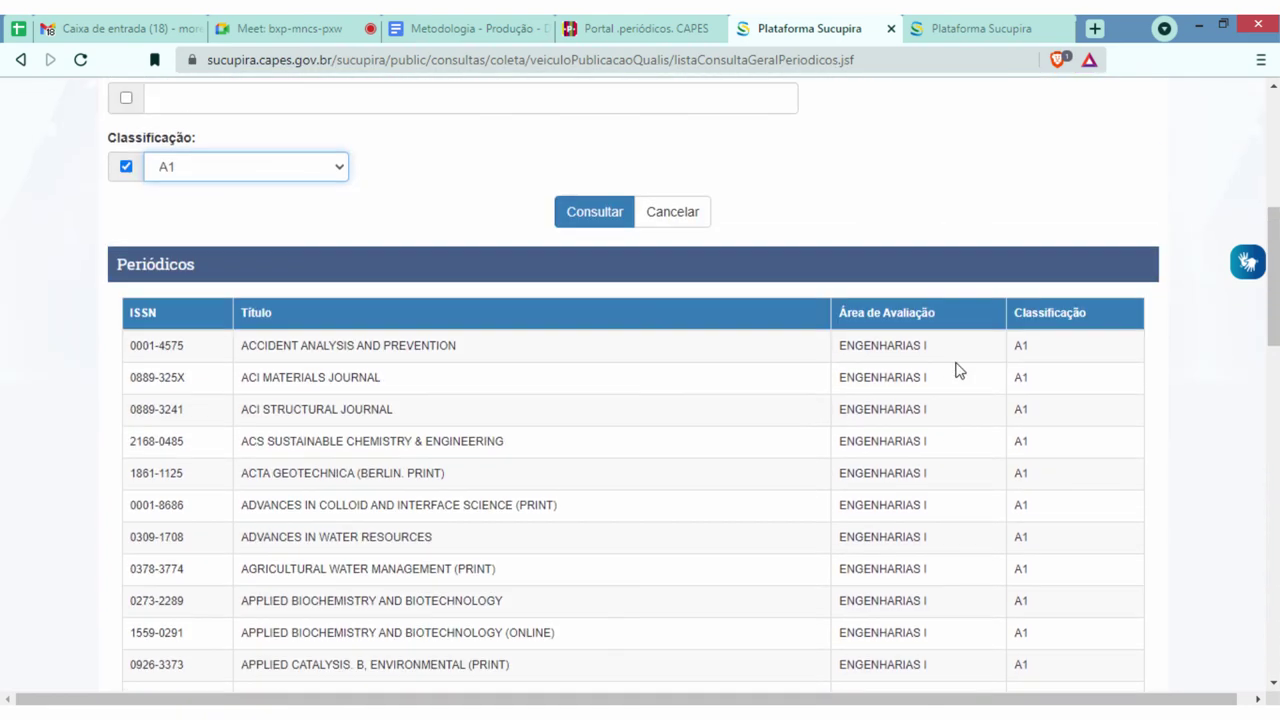